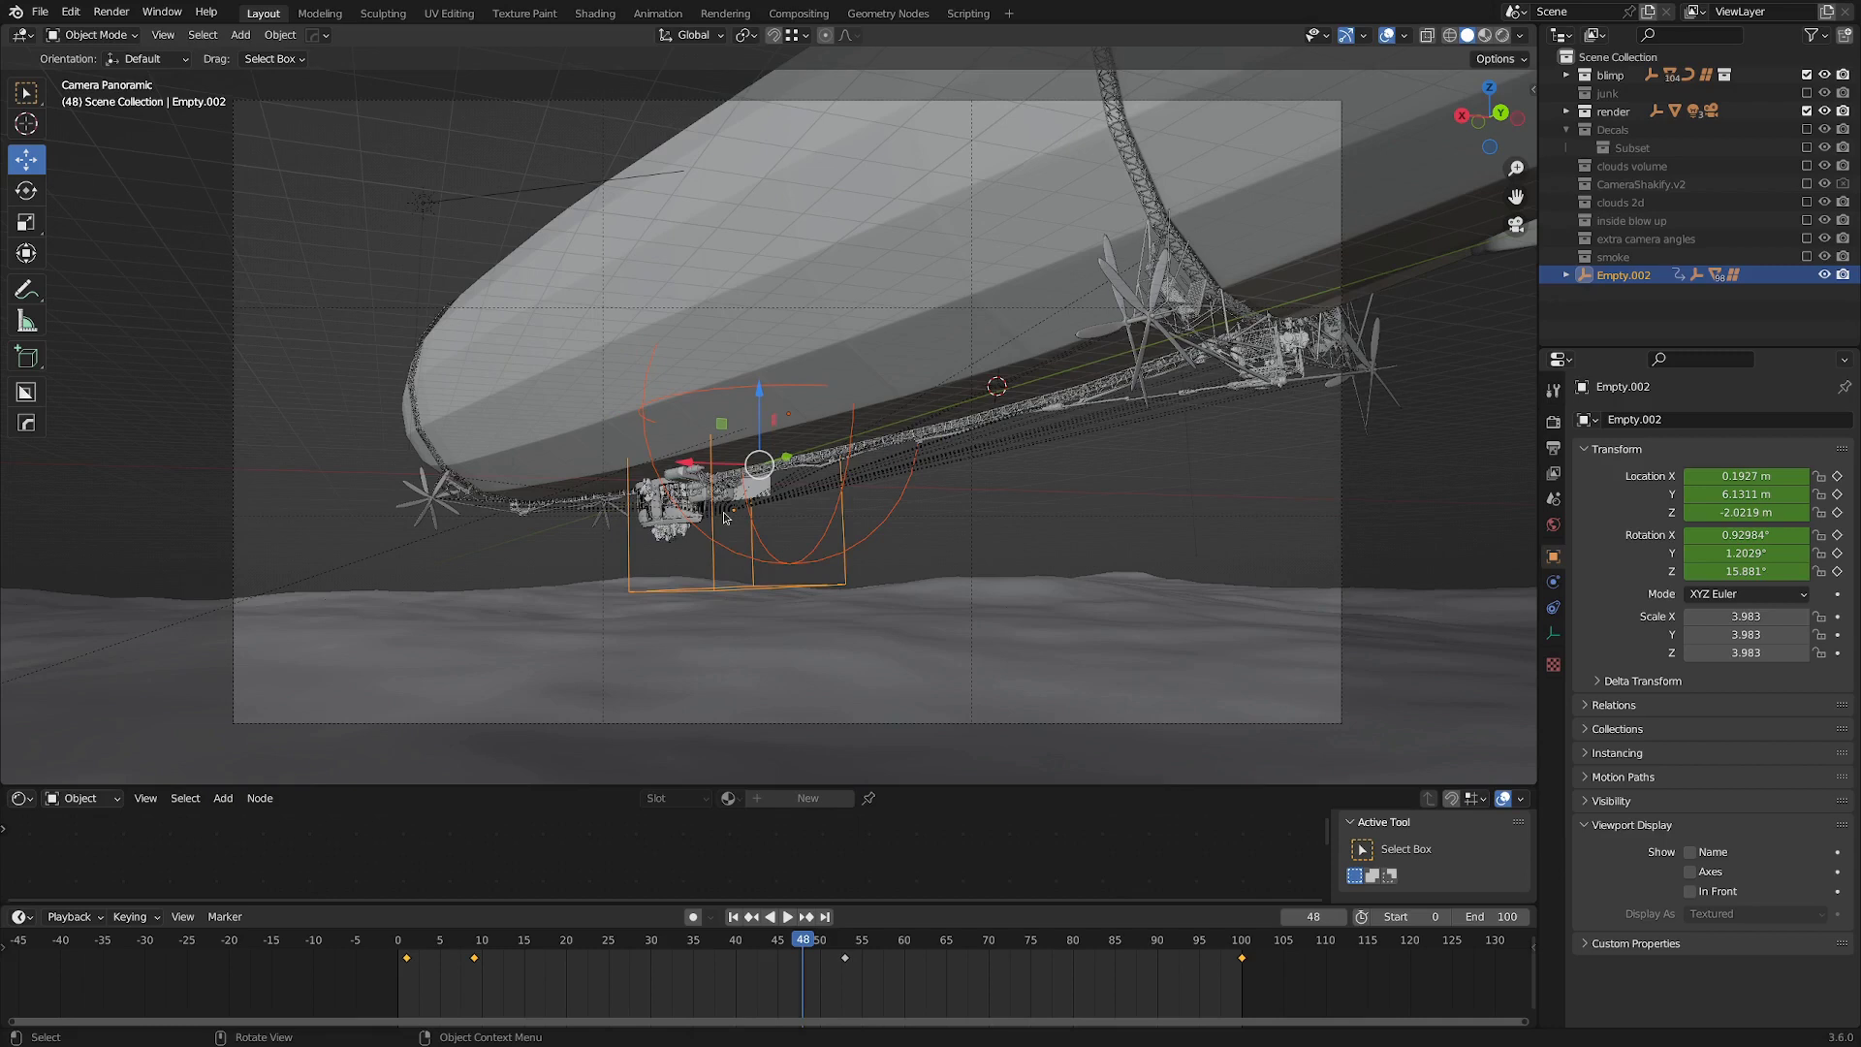
Play the animation in the right orthographic view with Empty.001 selected.
key(KP_0)
key(KP_3)
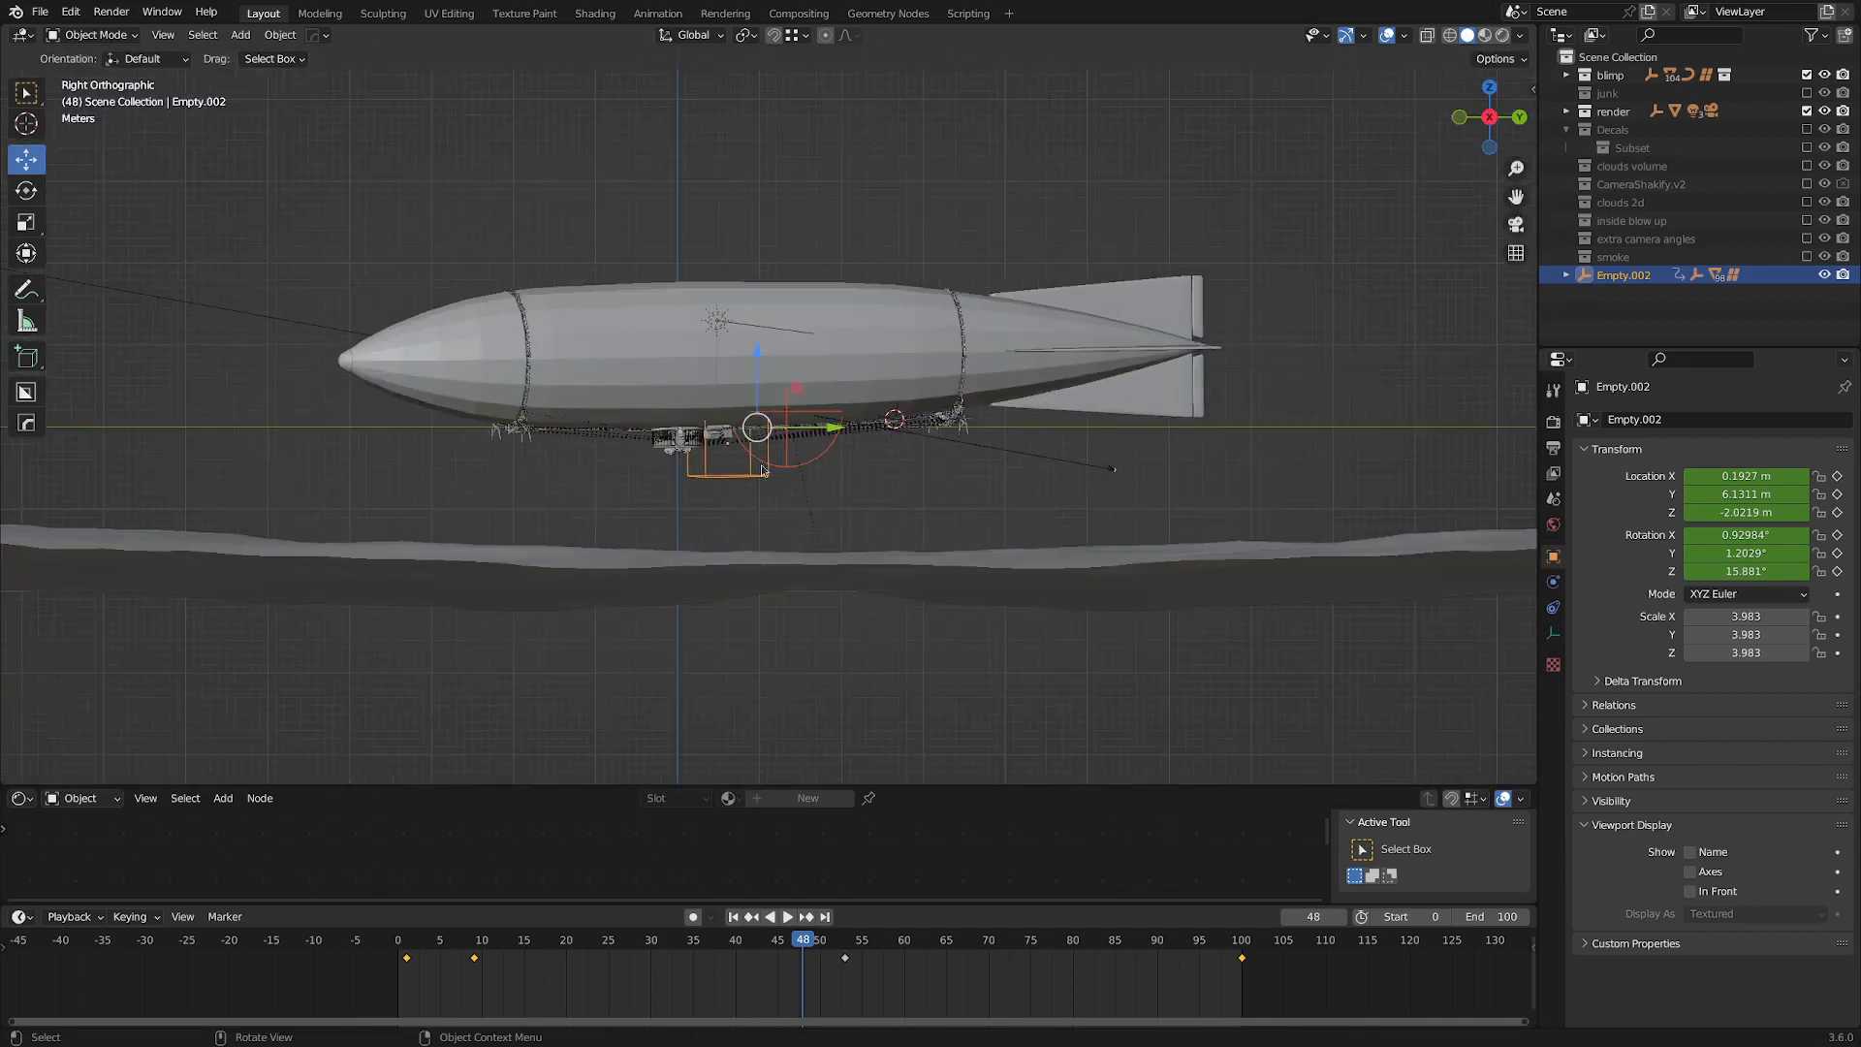
scroll(762, 476, up, 2)
click(777, 491)
key(space)
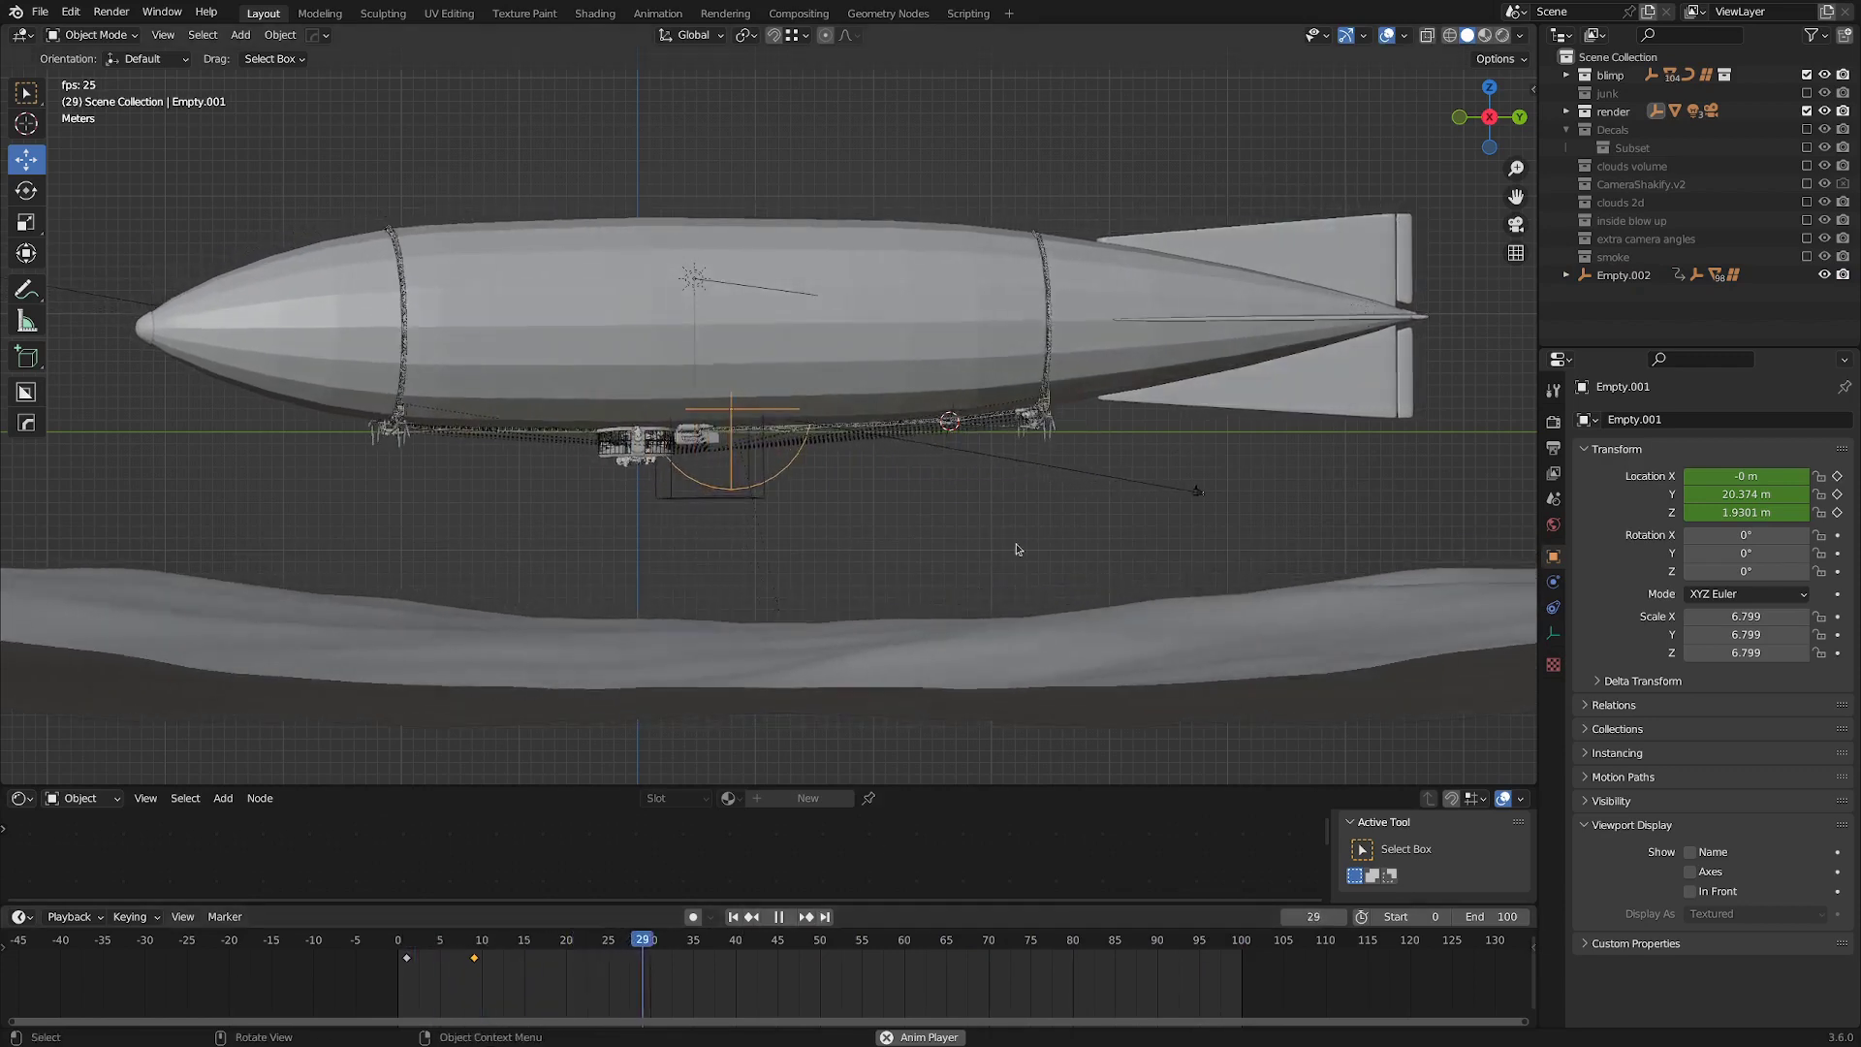
Try a free trackball rotation of Empty.002, the blimp's parent empty.
click(720, 503)
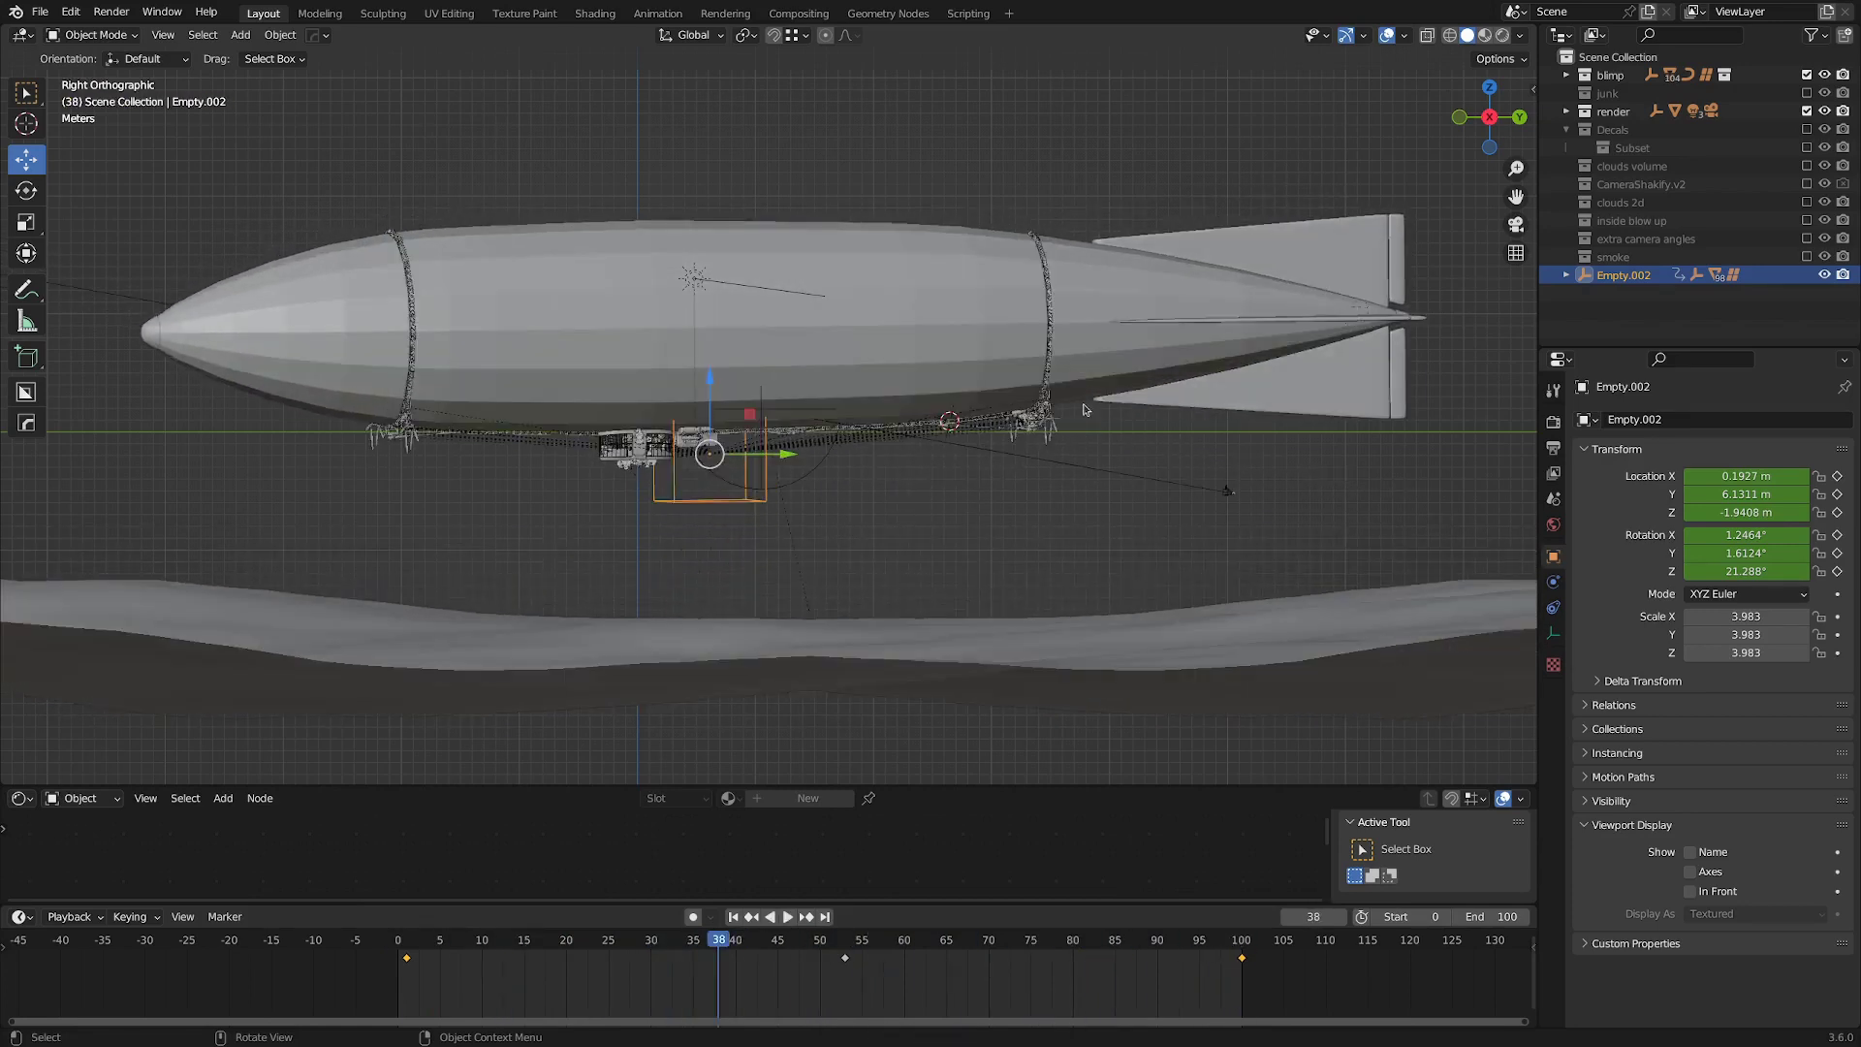
key(r)
key(r)
key(space)
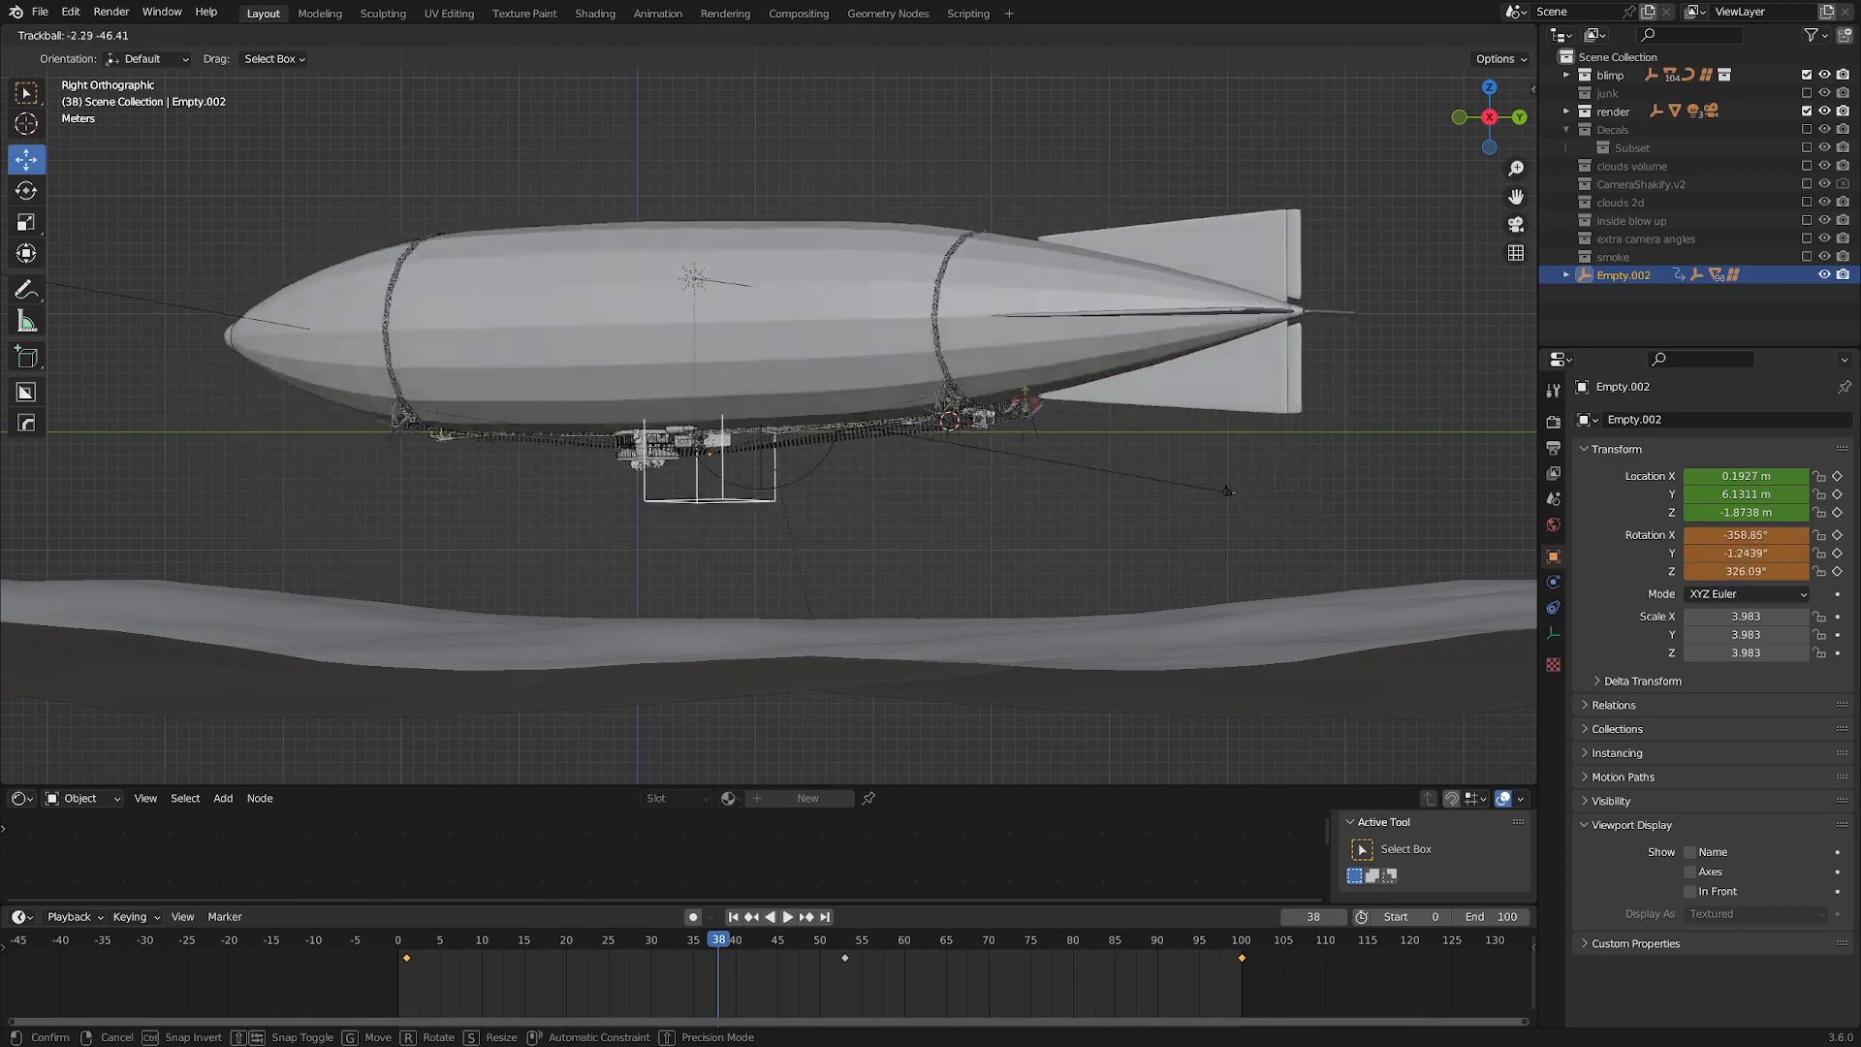
right_click(964, 454)
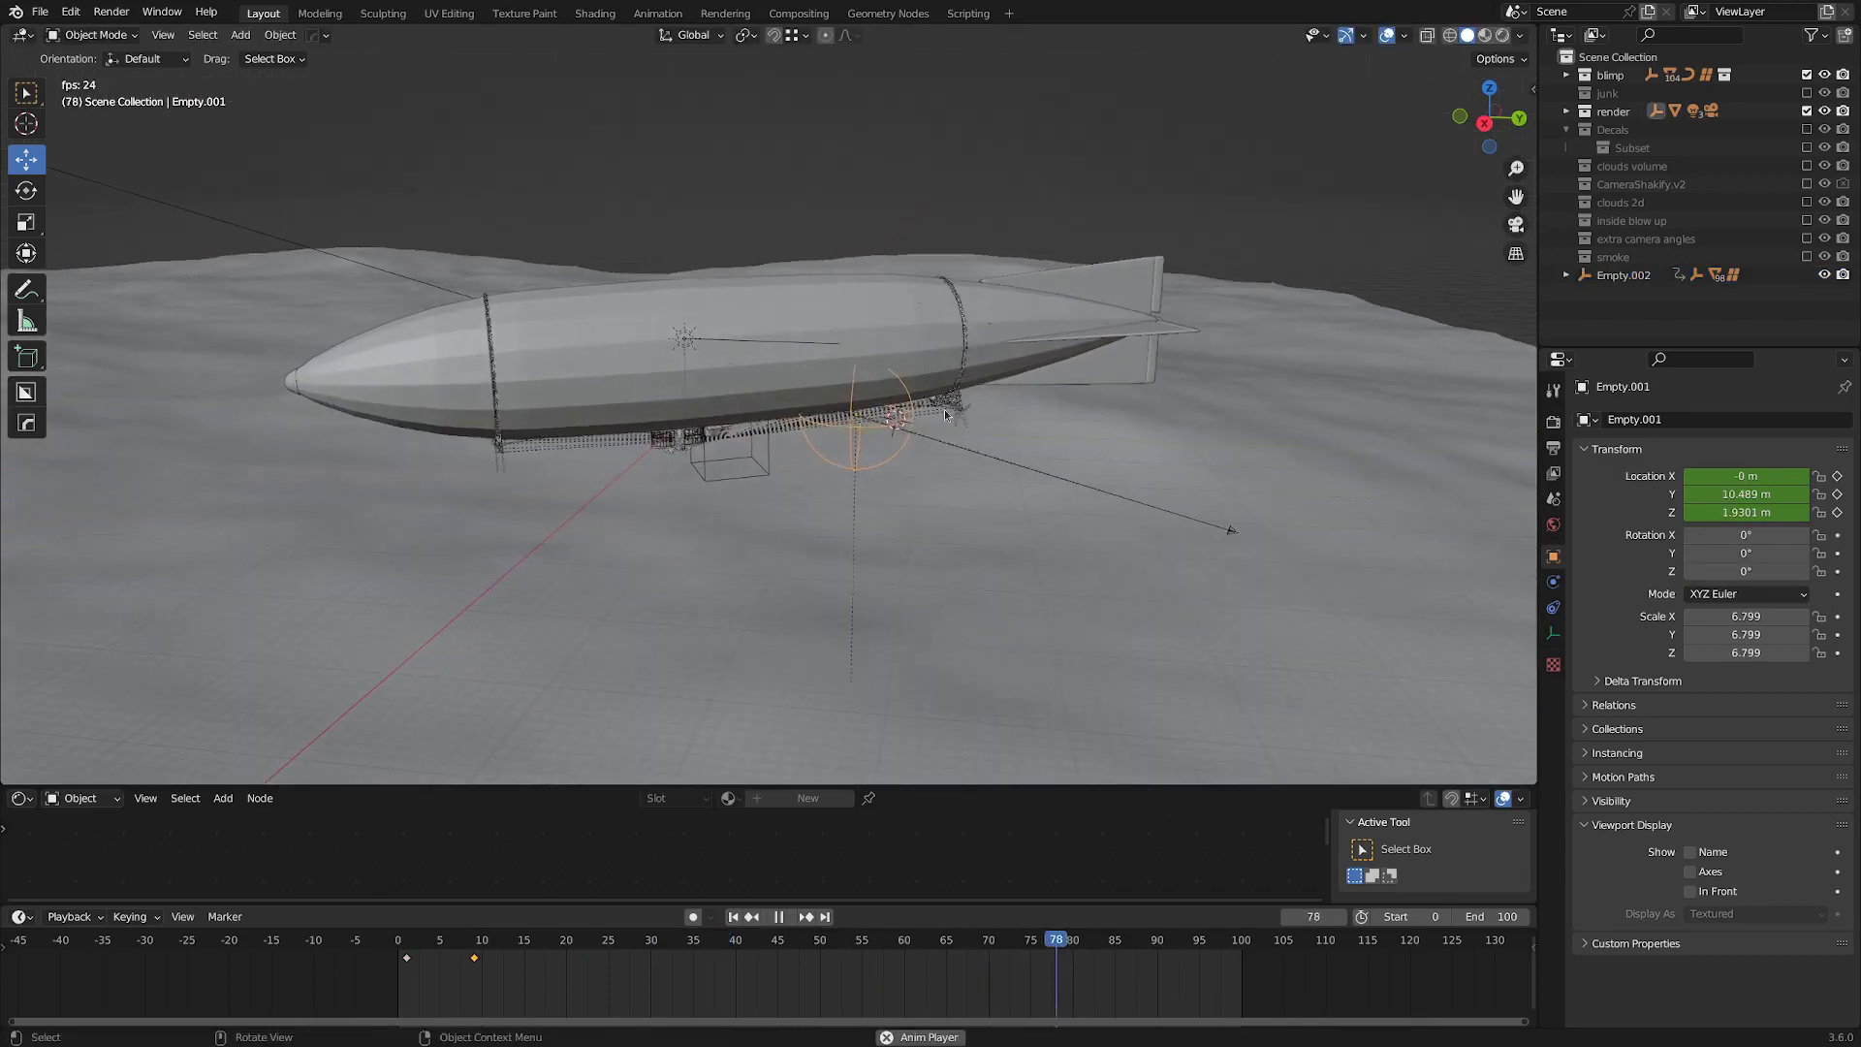
Play the animation through the camera, select the ocean plane and show its Ocean modifier settings.
key(KP_0)
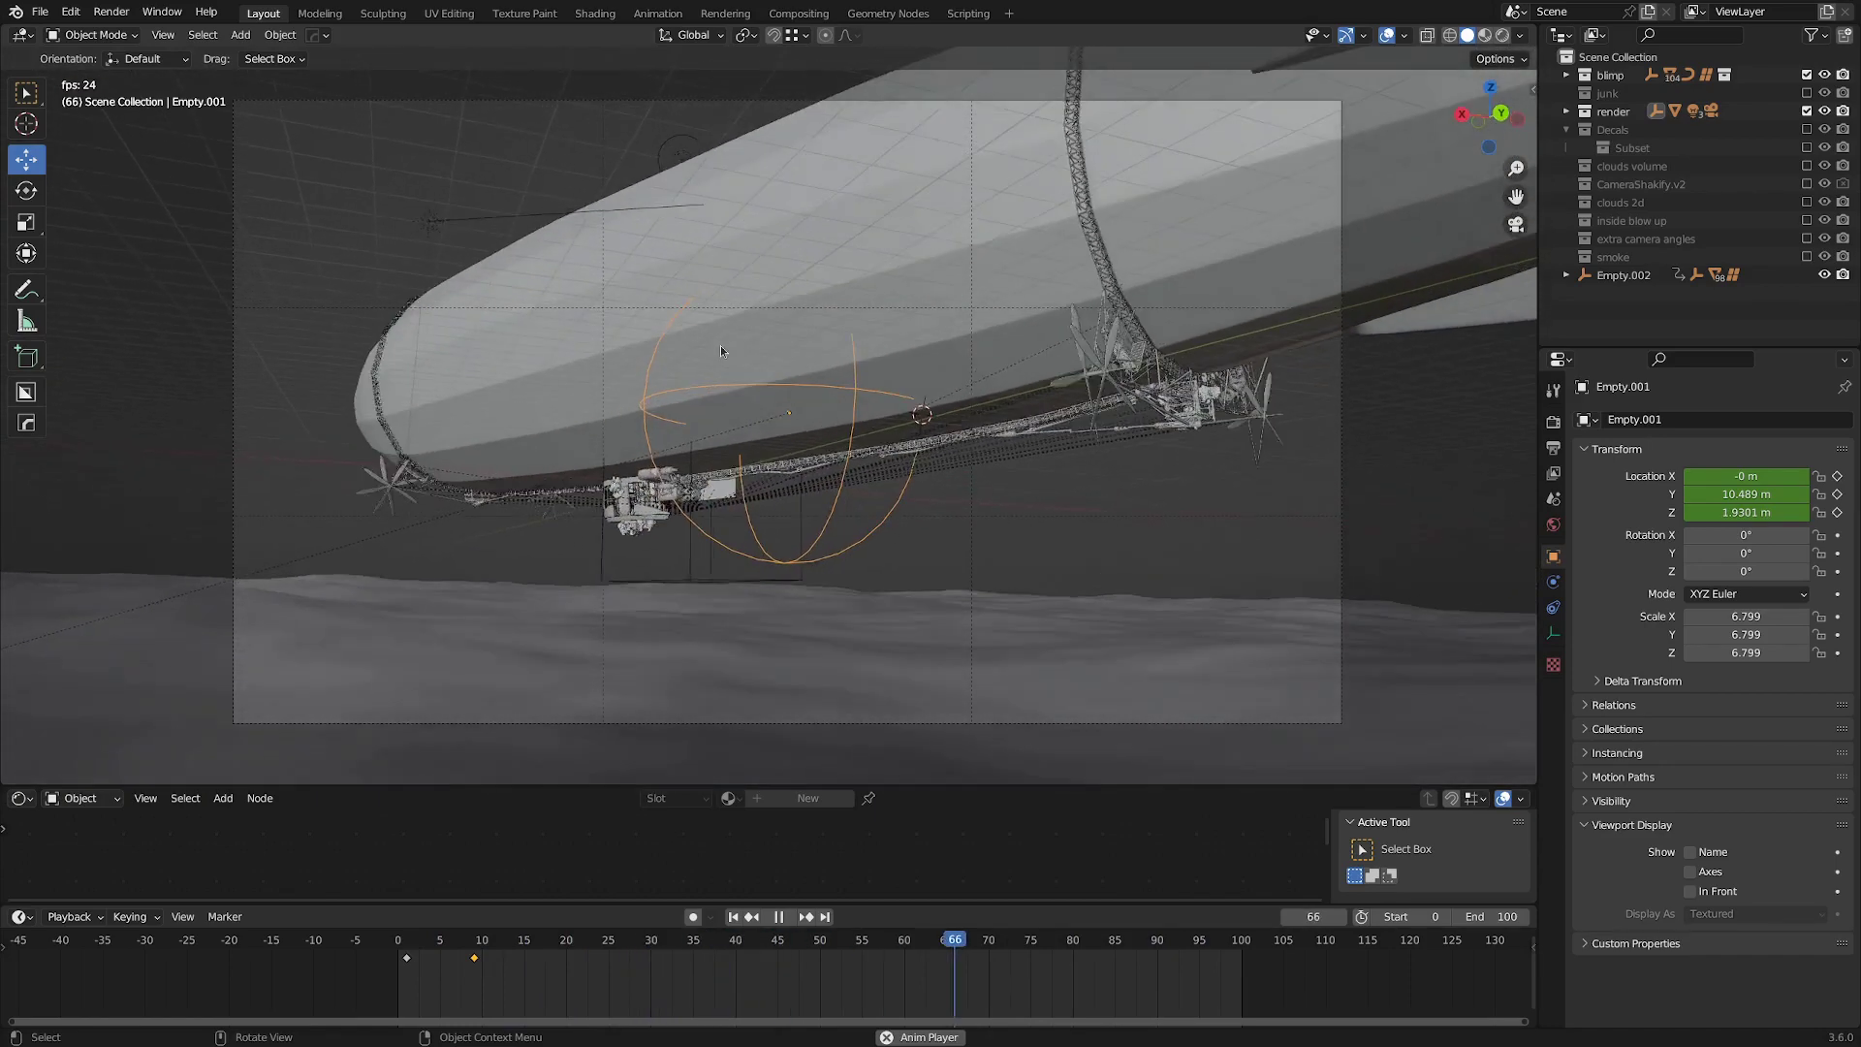
click(900, 672)
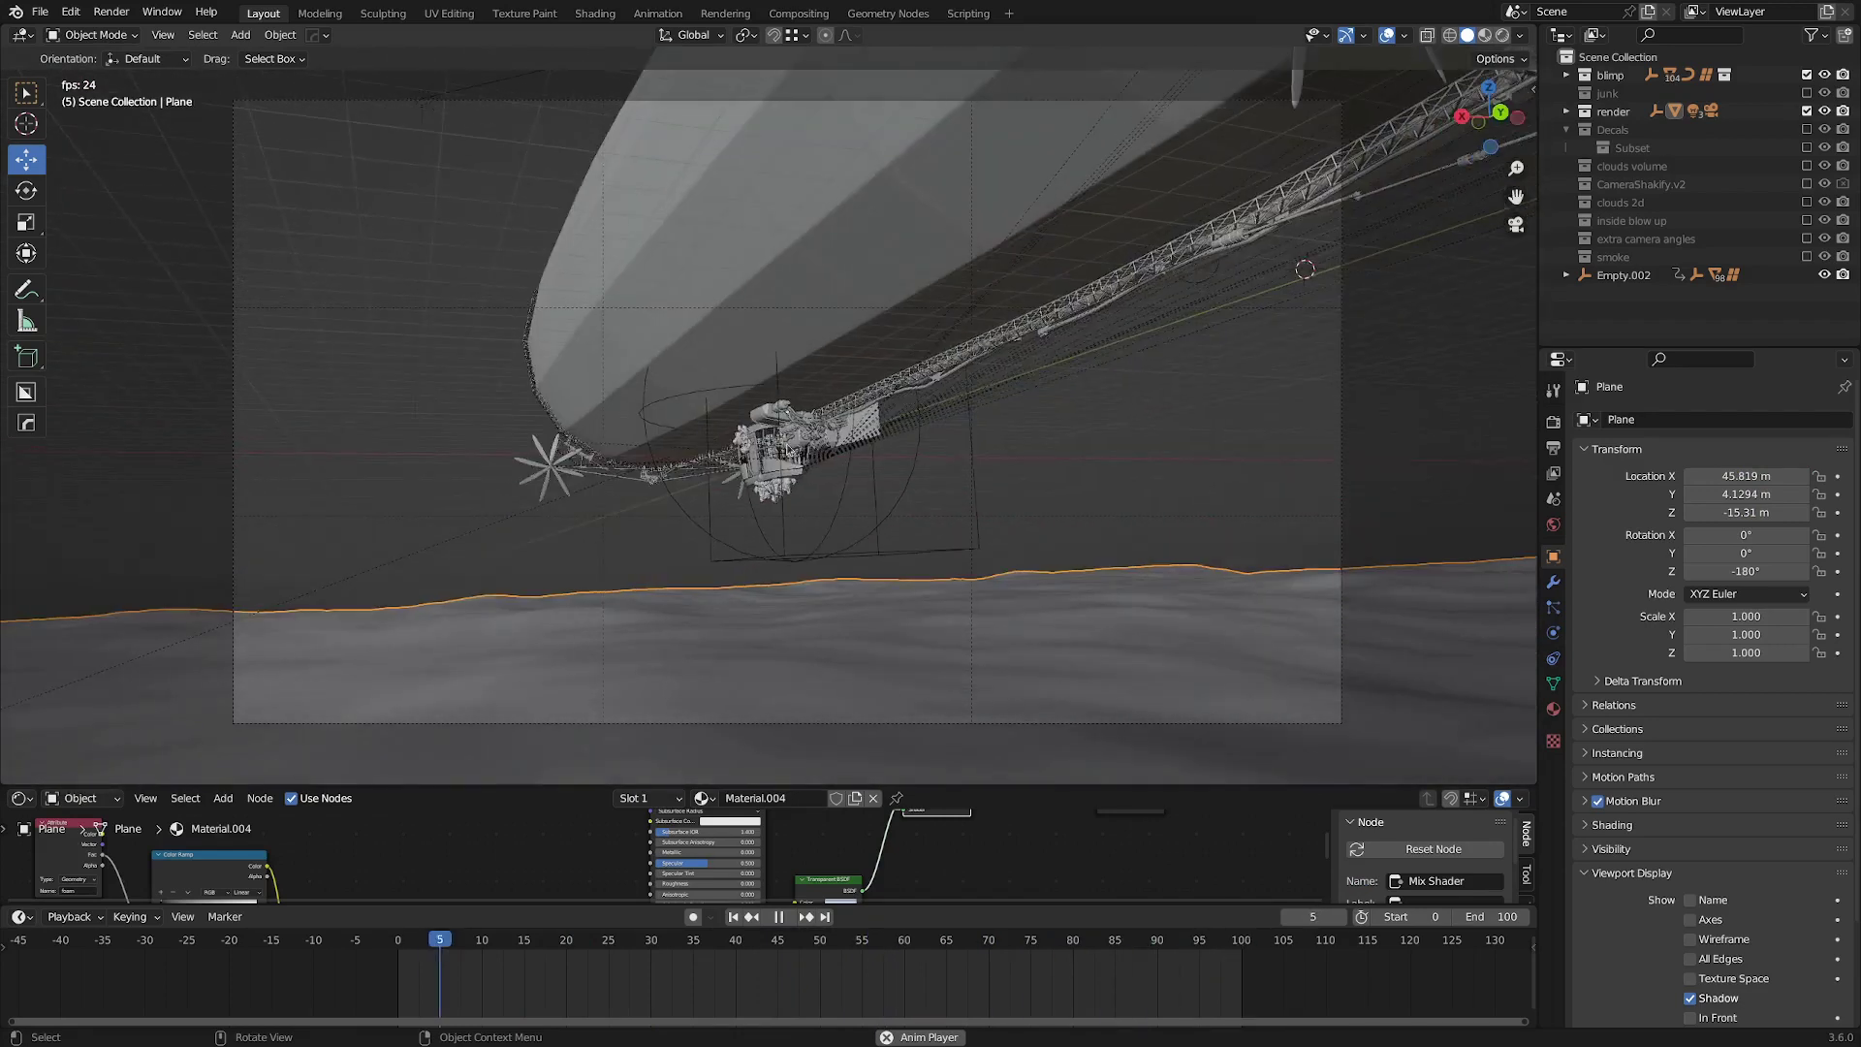
key(space)
middle_drag(823, 514, 1073, 533)
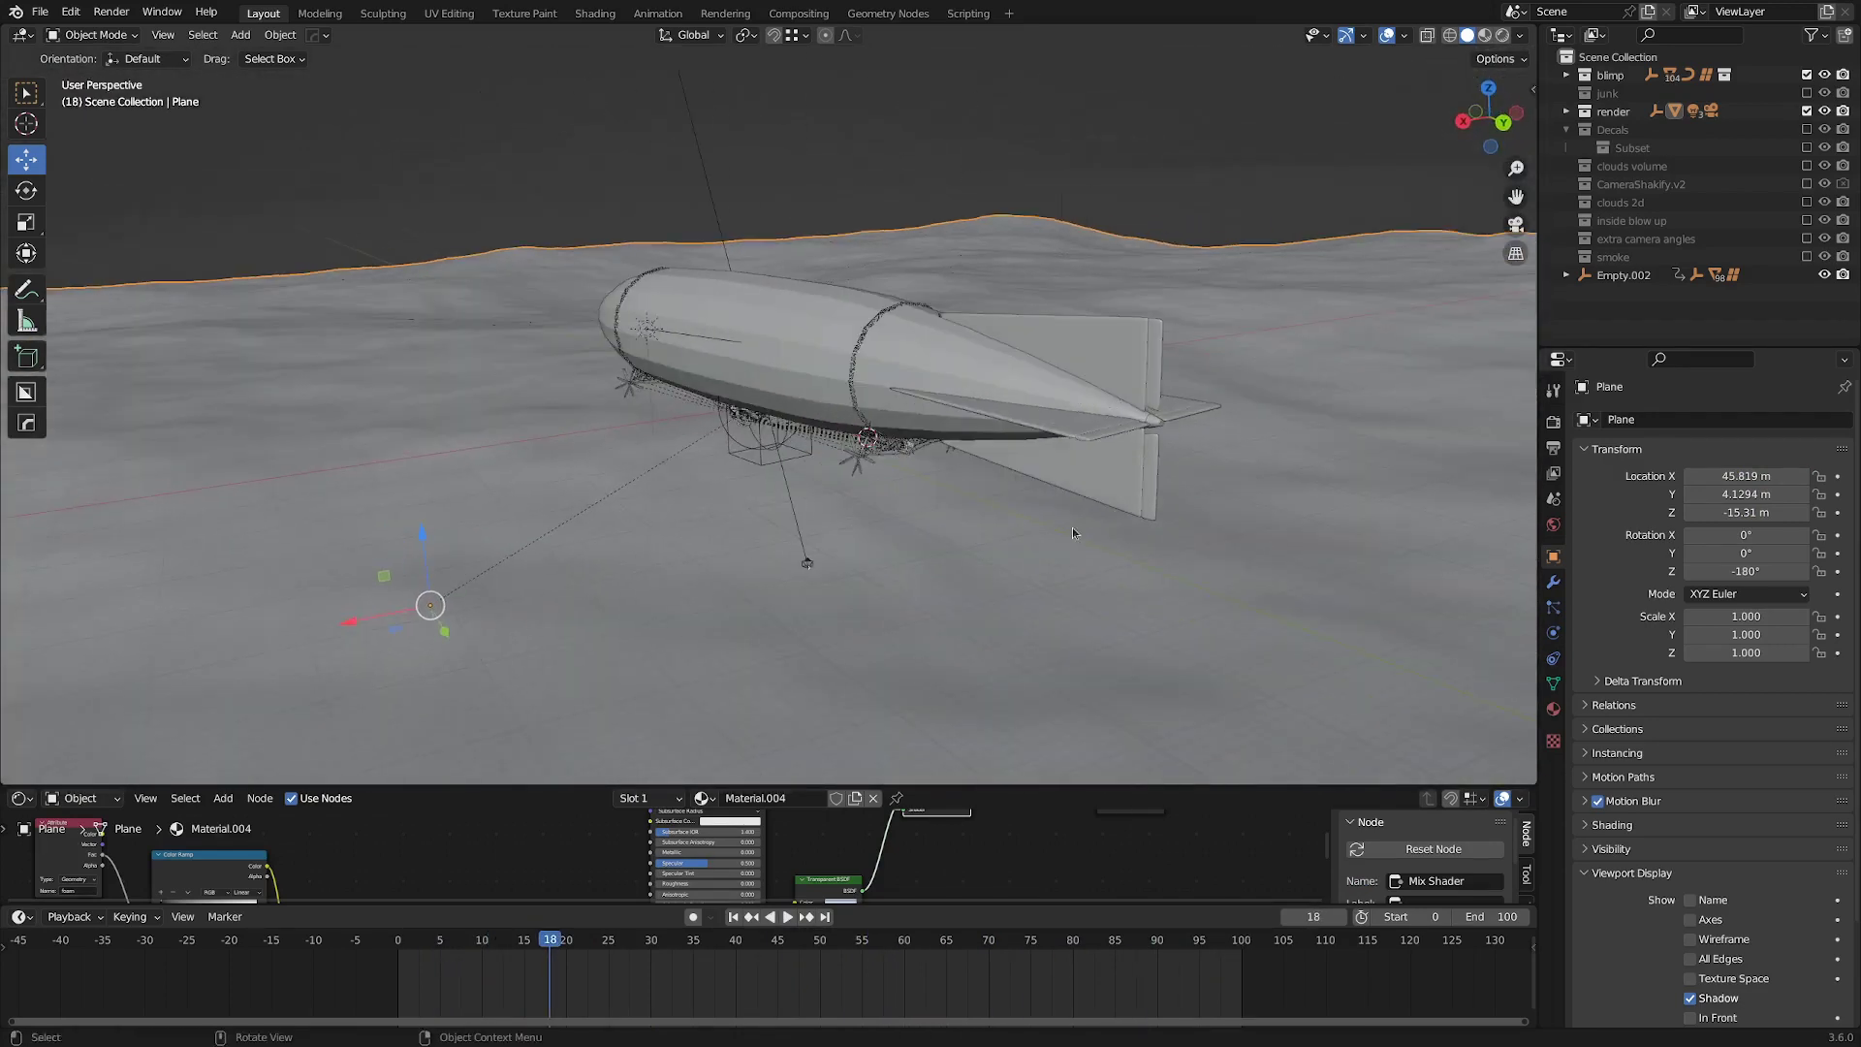
click(1552, 583)
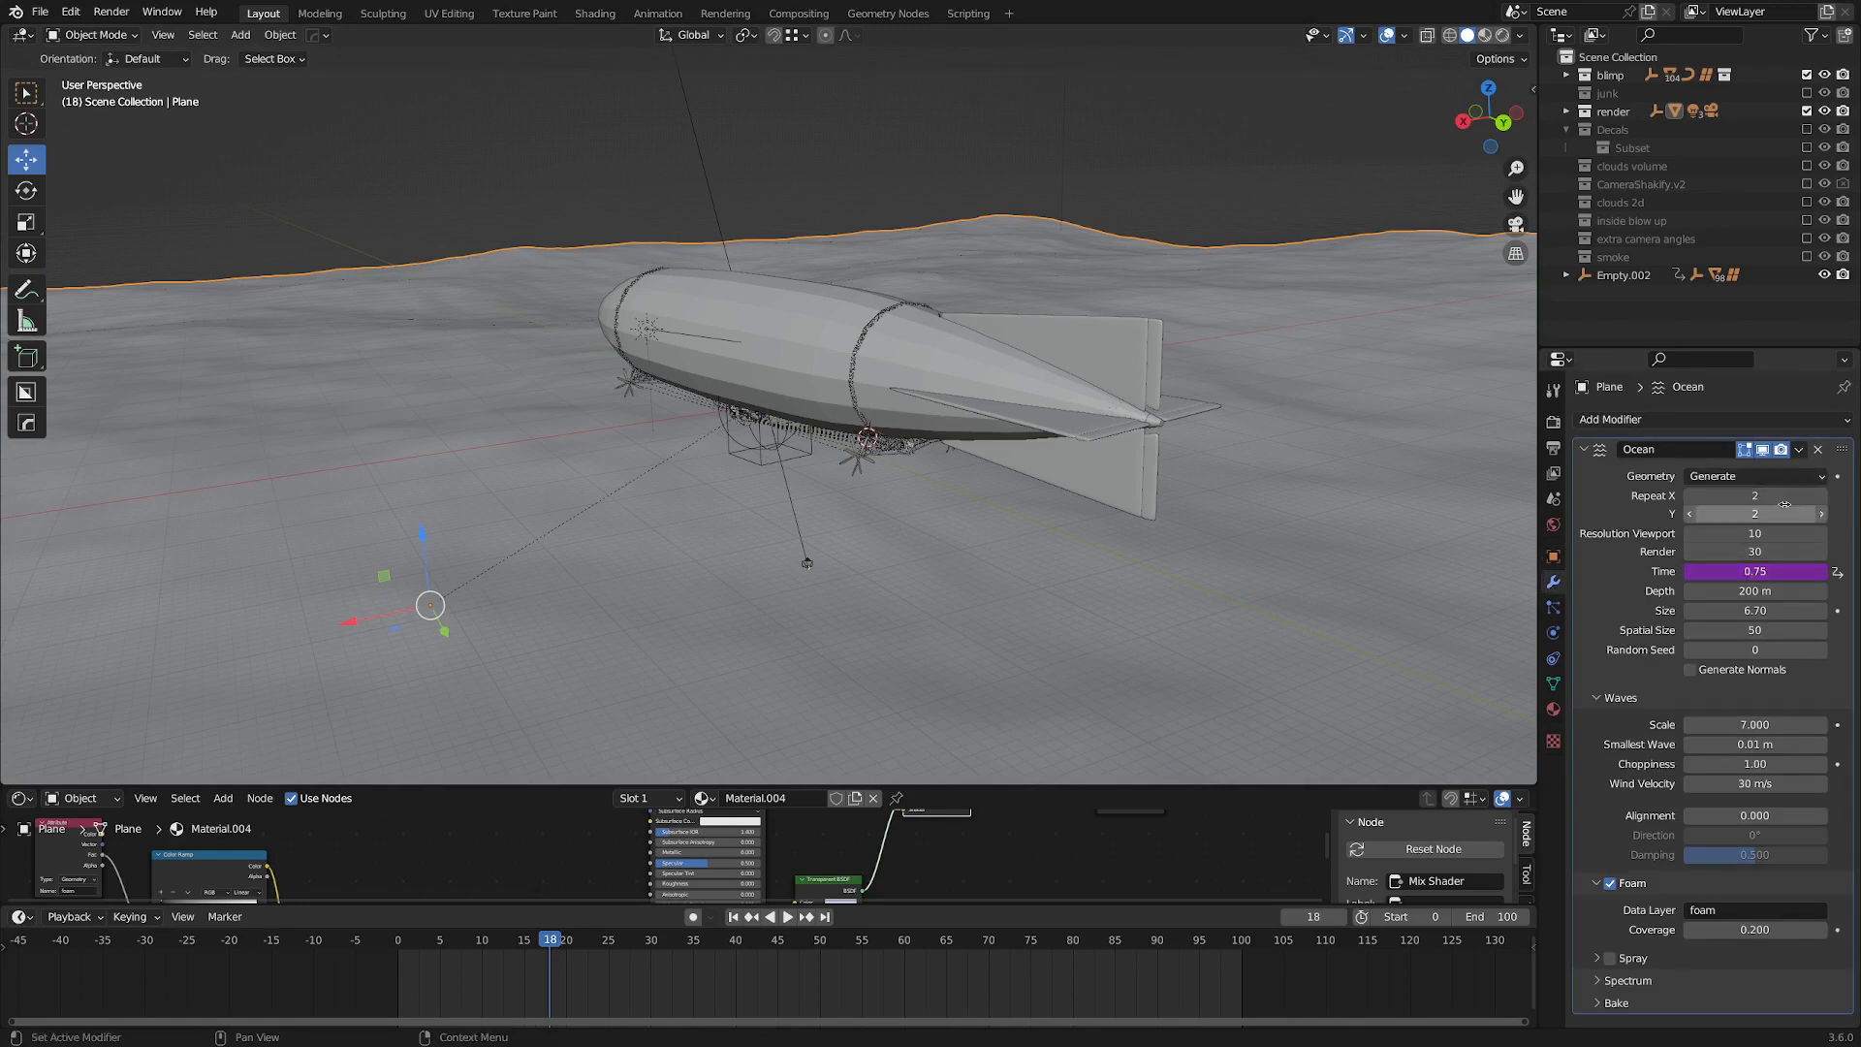
Try the Ocean modifier's Repeat X at 1 and restore it to 2.
scroll(1271, 490, down, 3)
middle_drag(1270, 490, 1224, 595)
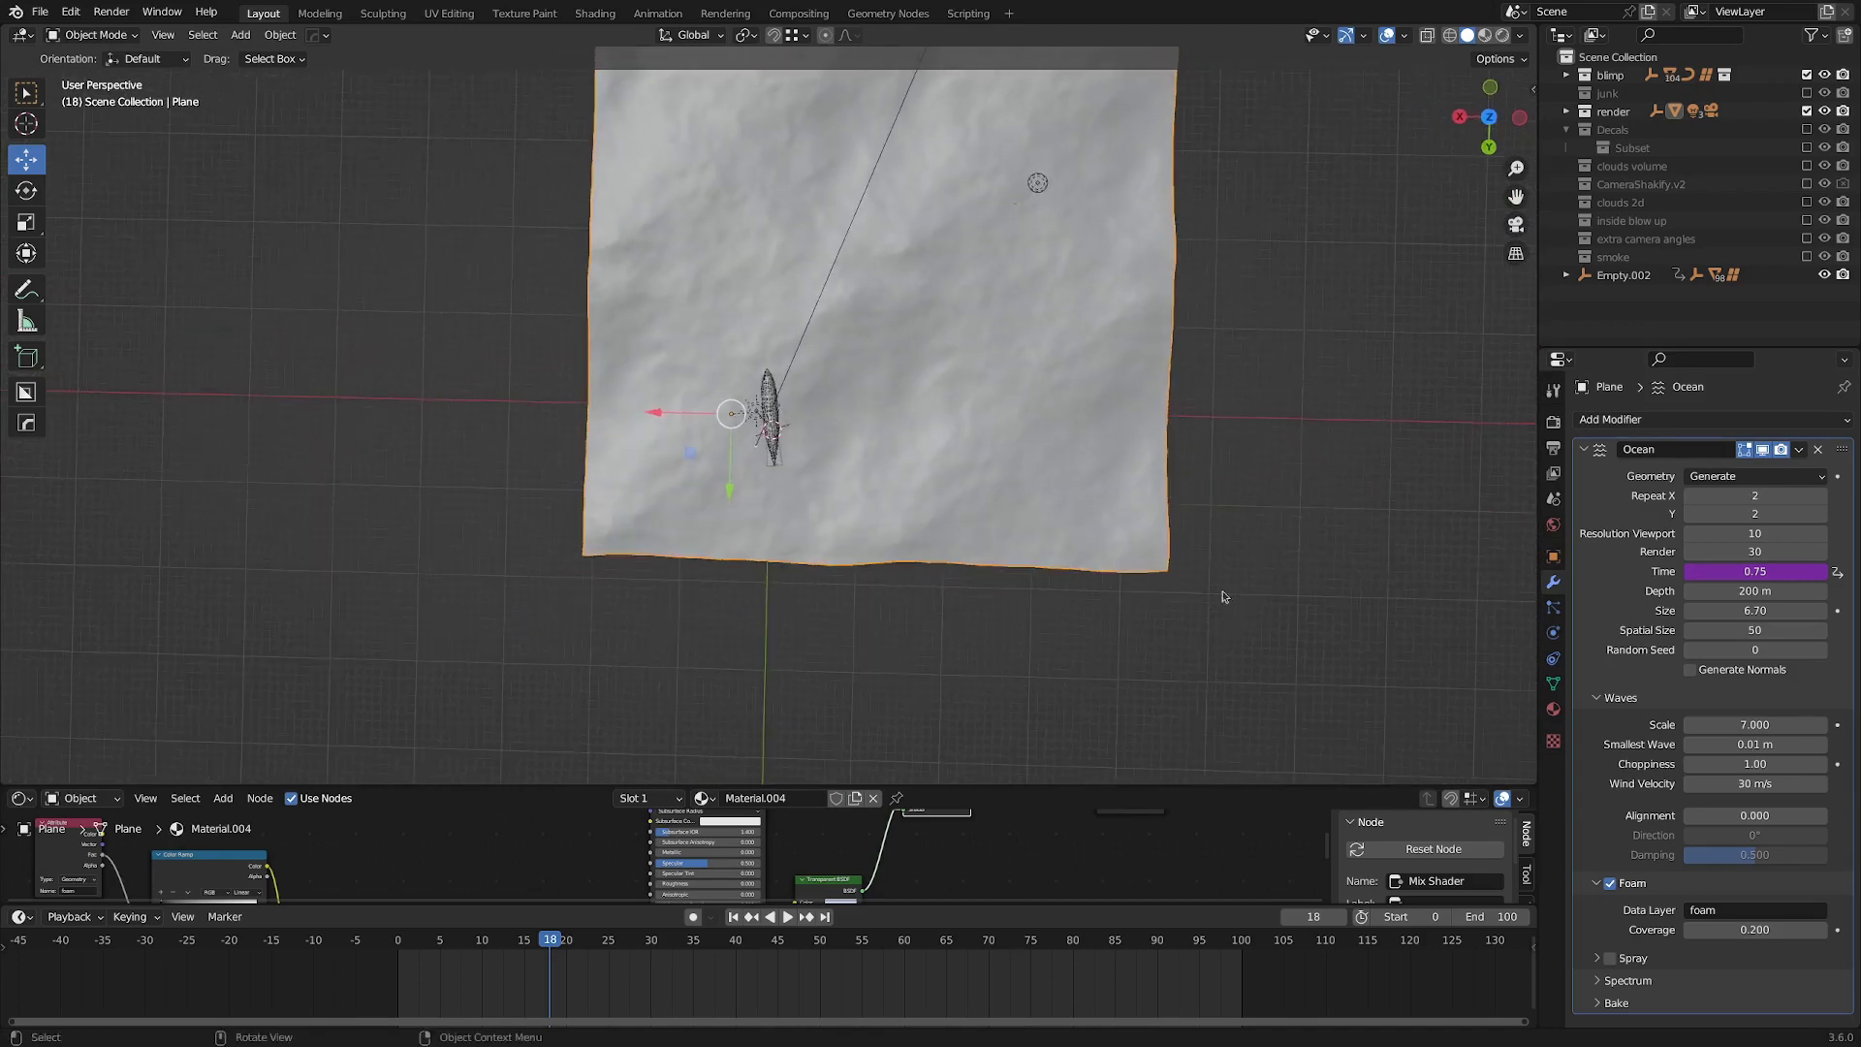
click(1687, 496)
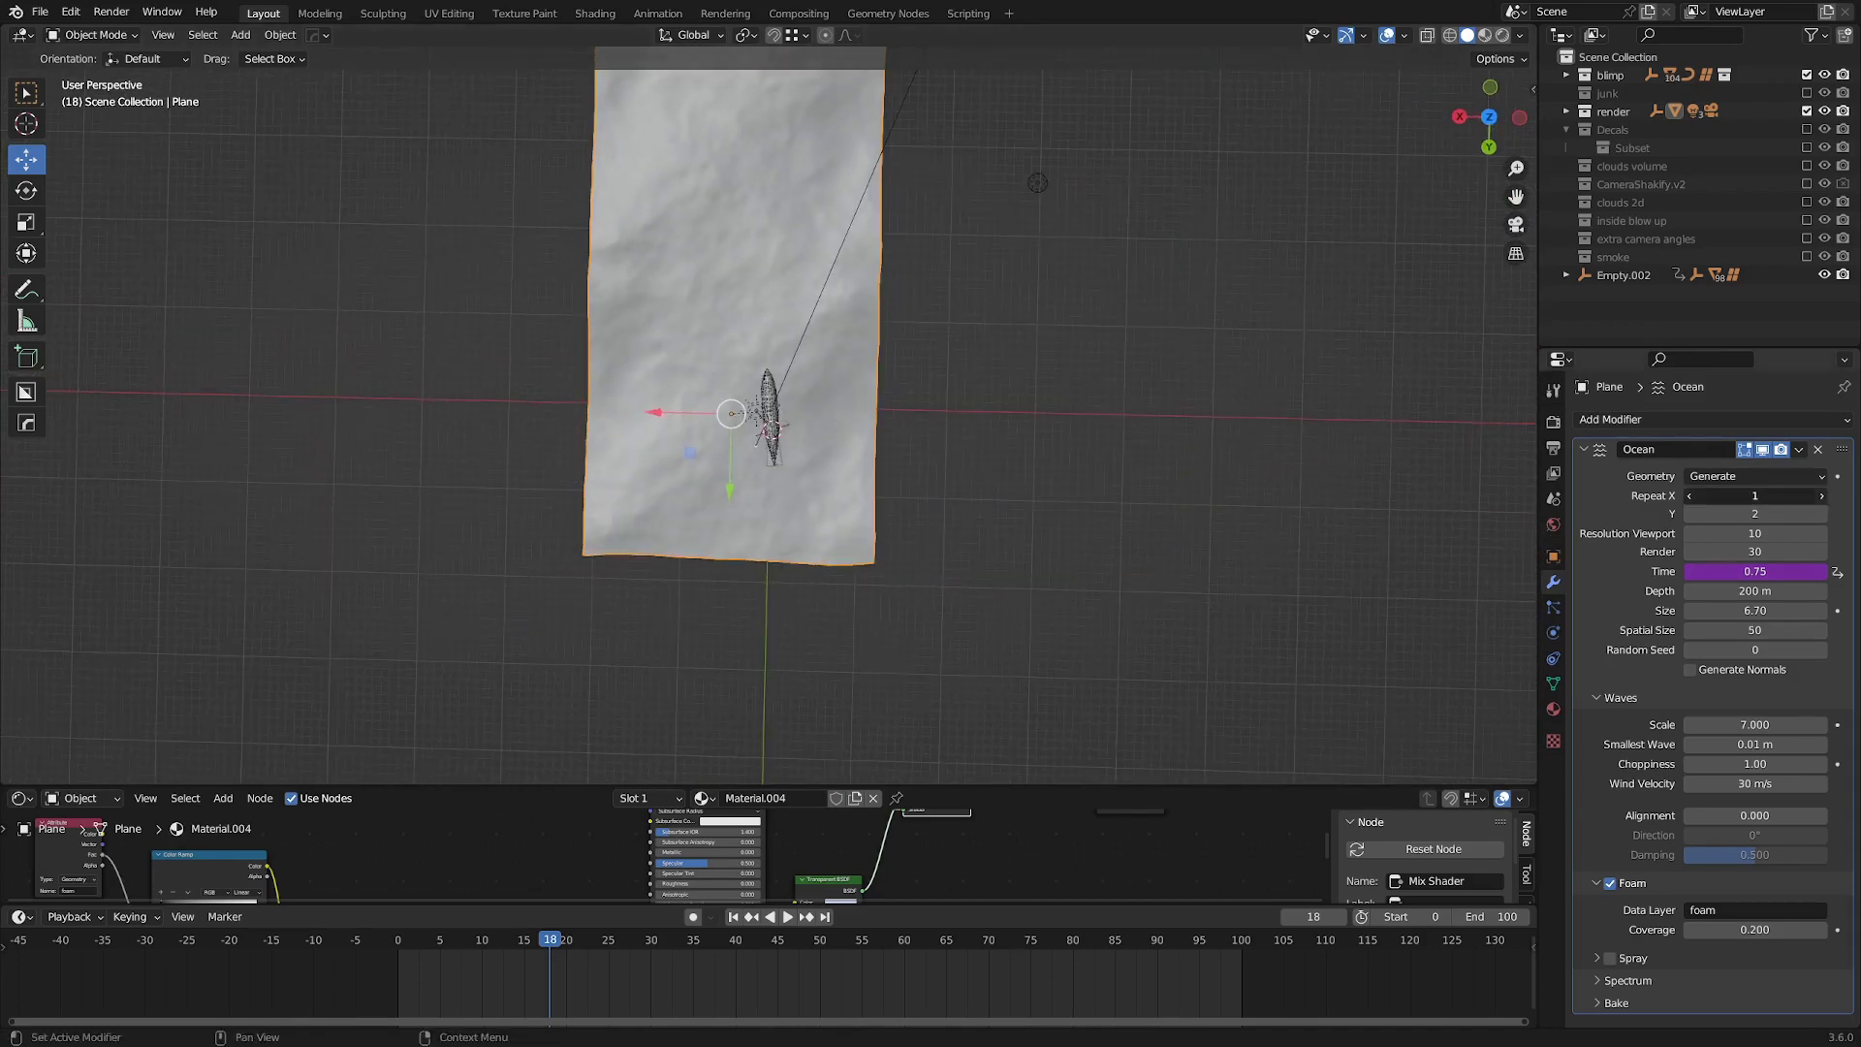
drag(1704, 495, 1753, 495)
shift+middle_drag(833, 378, 785, 525)
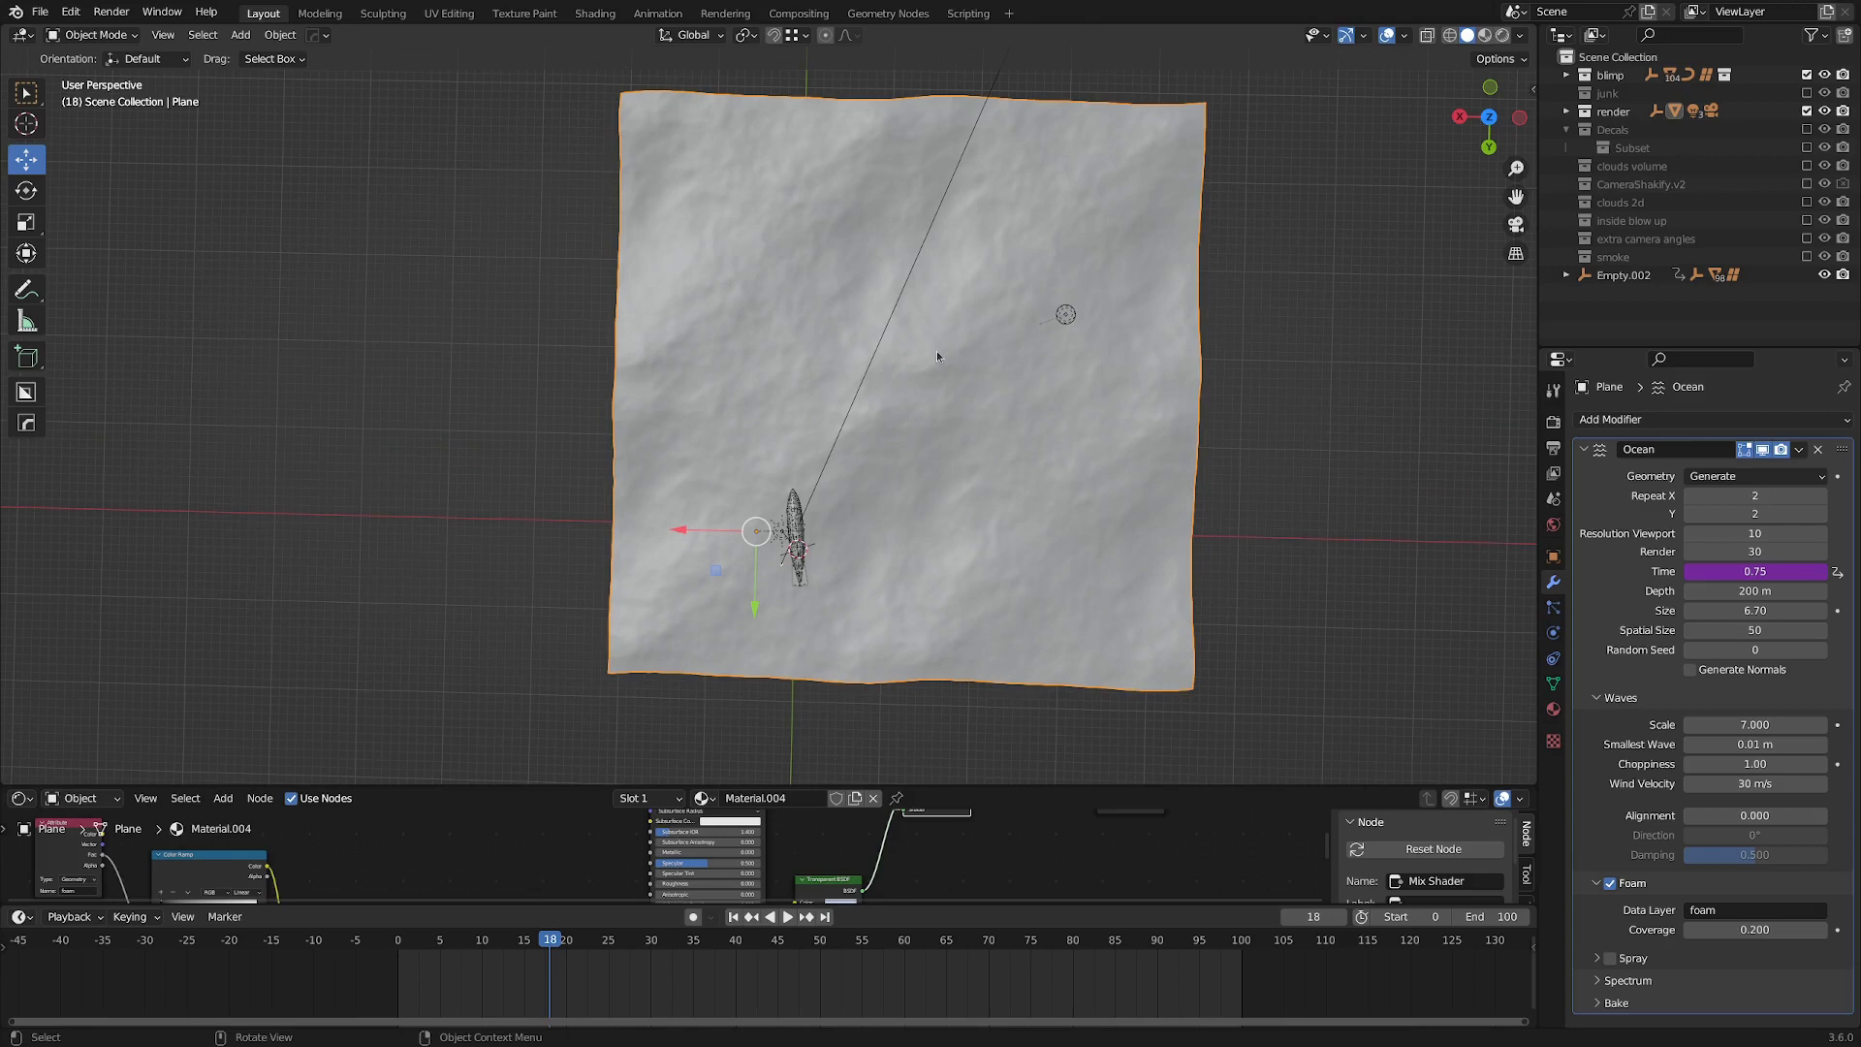
Compare the ocean's extent in the camera and perspective views, and play the animation through the camera.
key(KP_0)
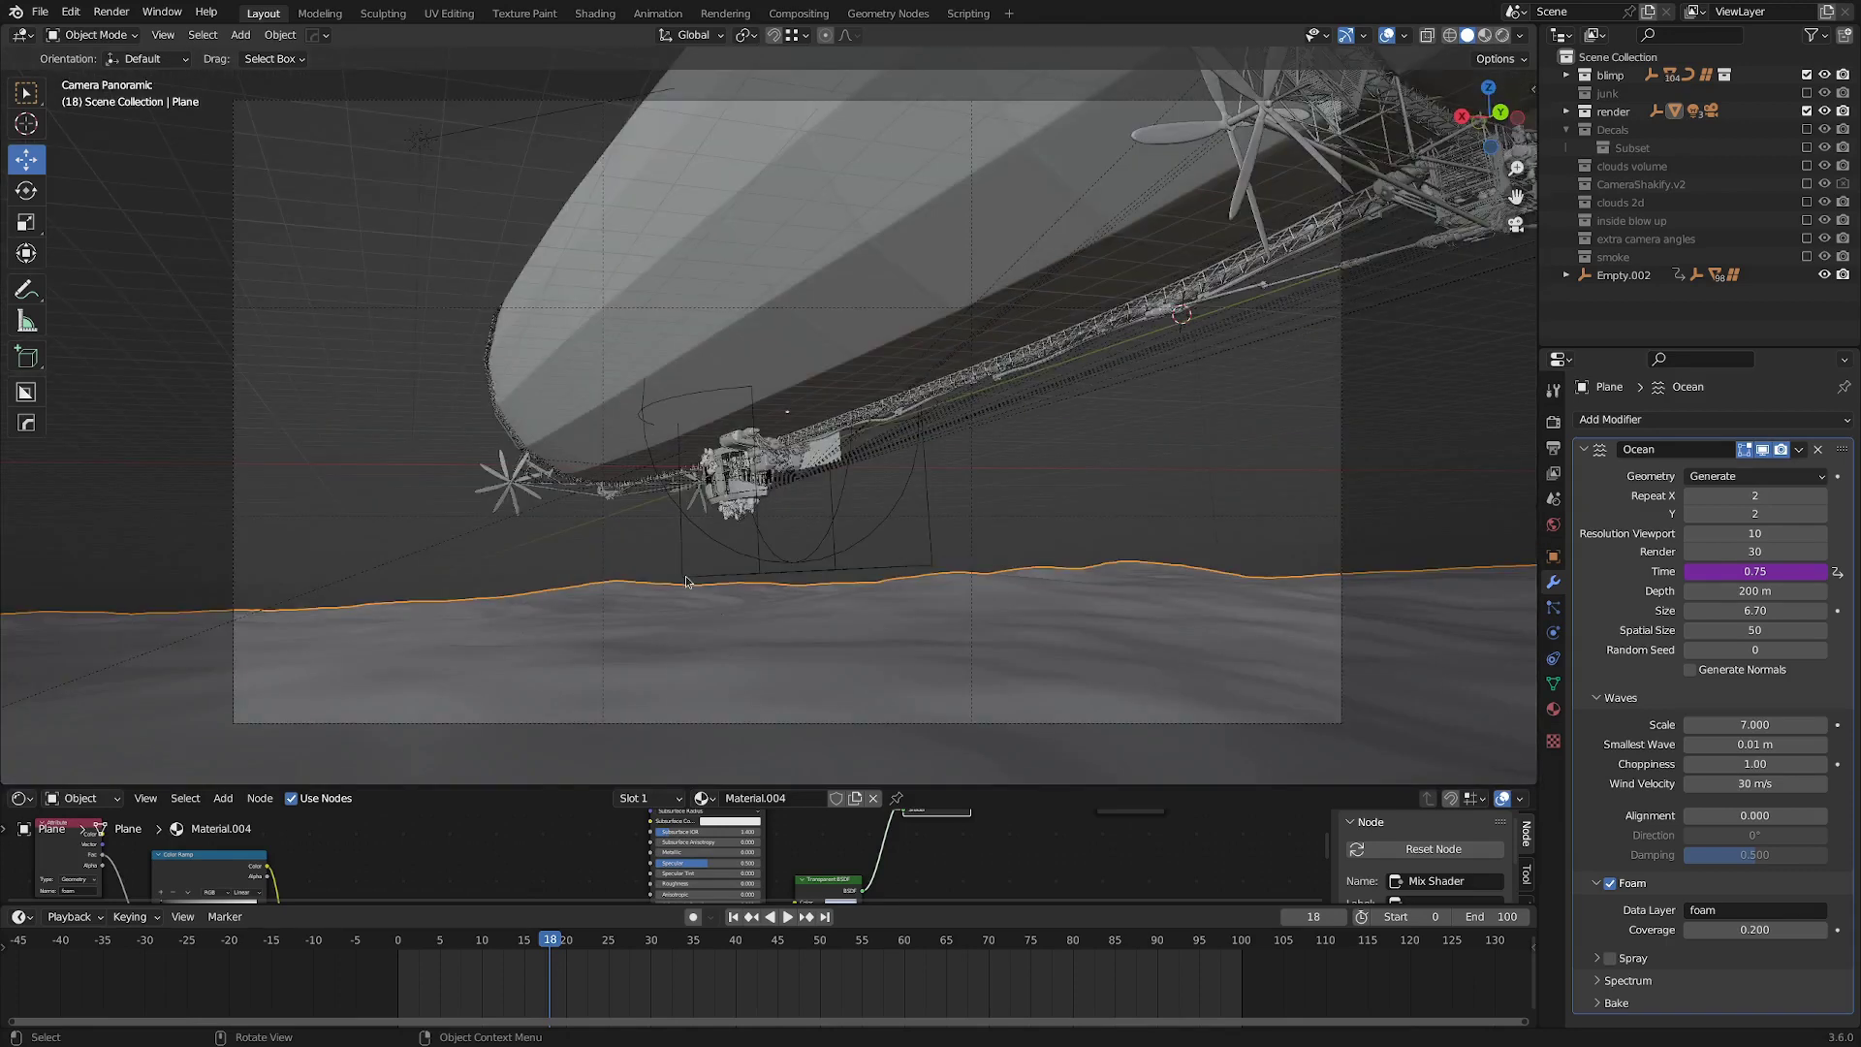
key(KP_0)
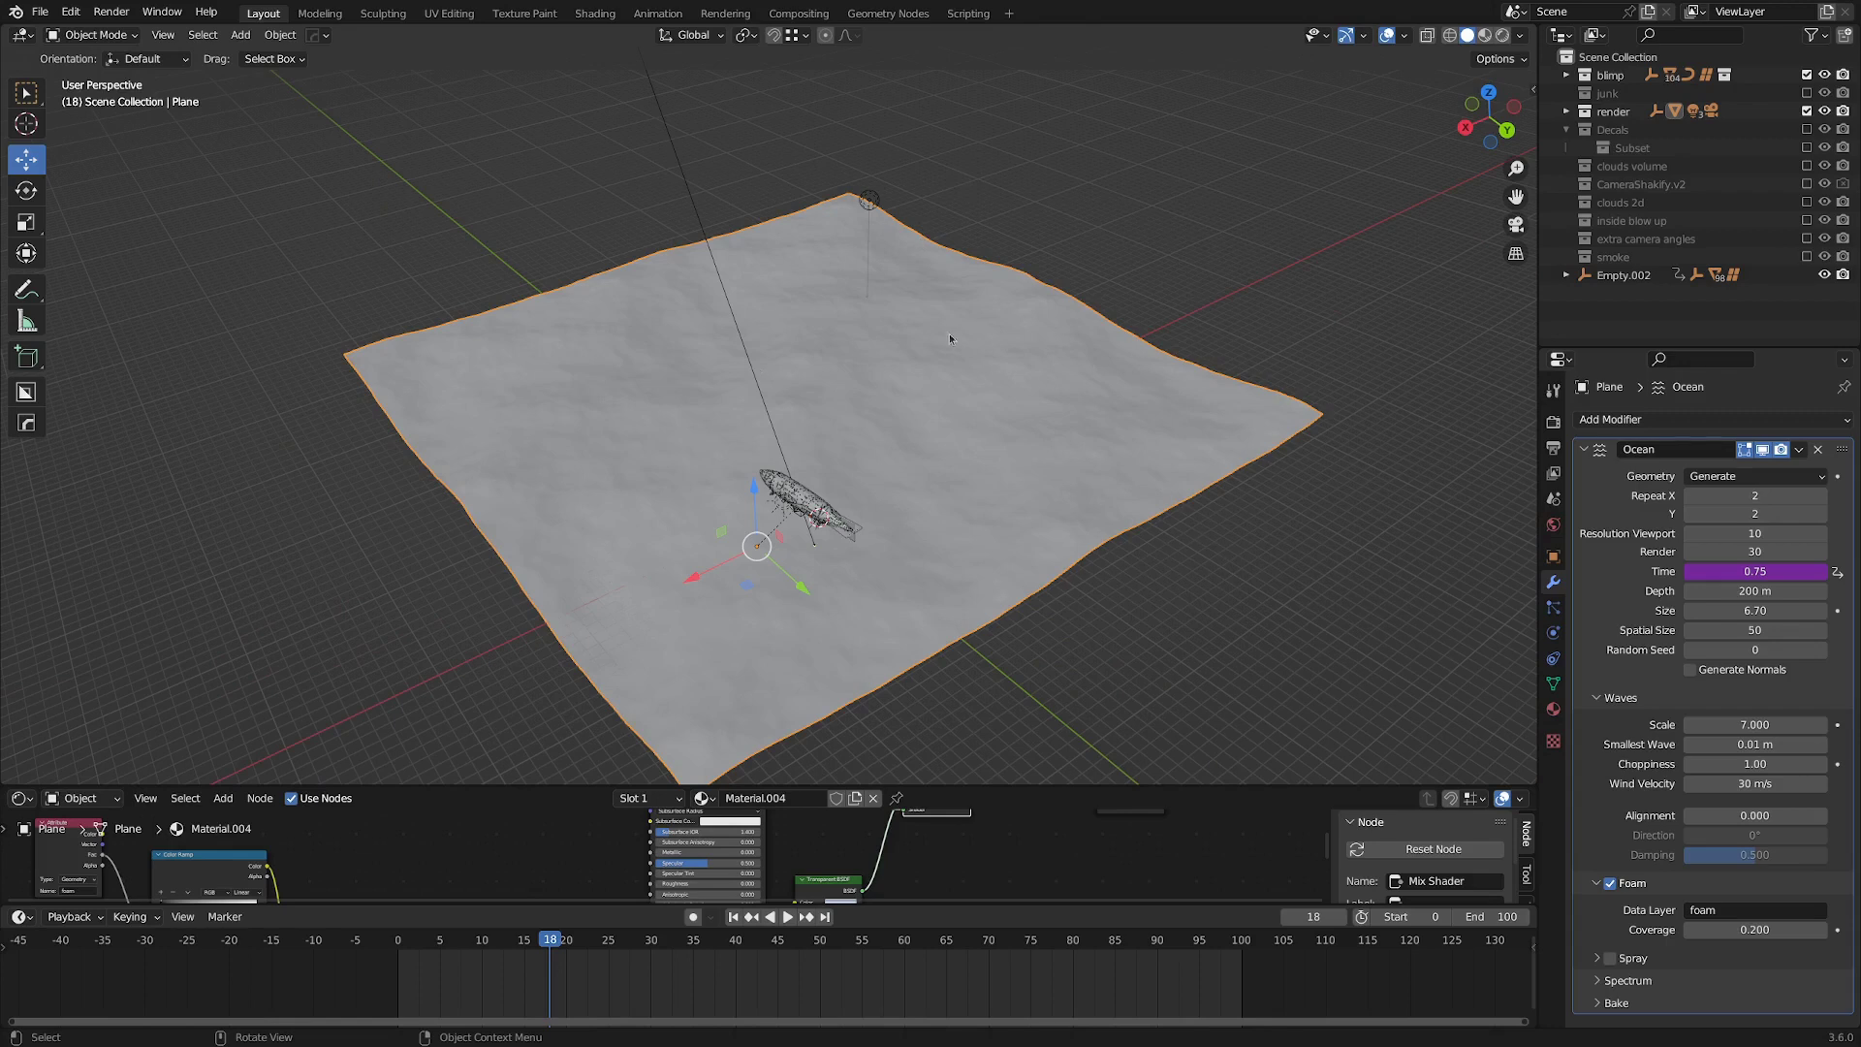
key(KP_0)
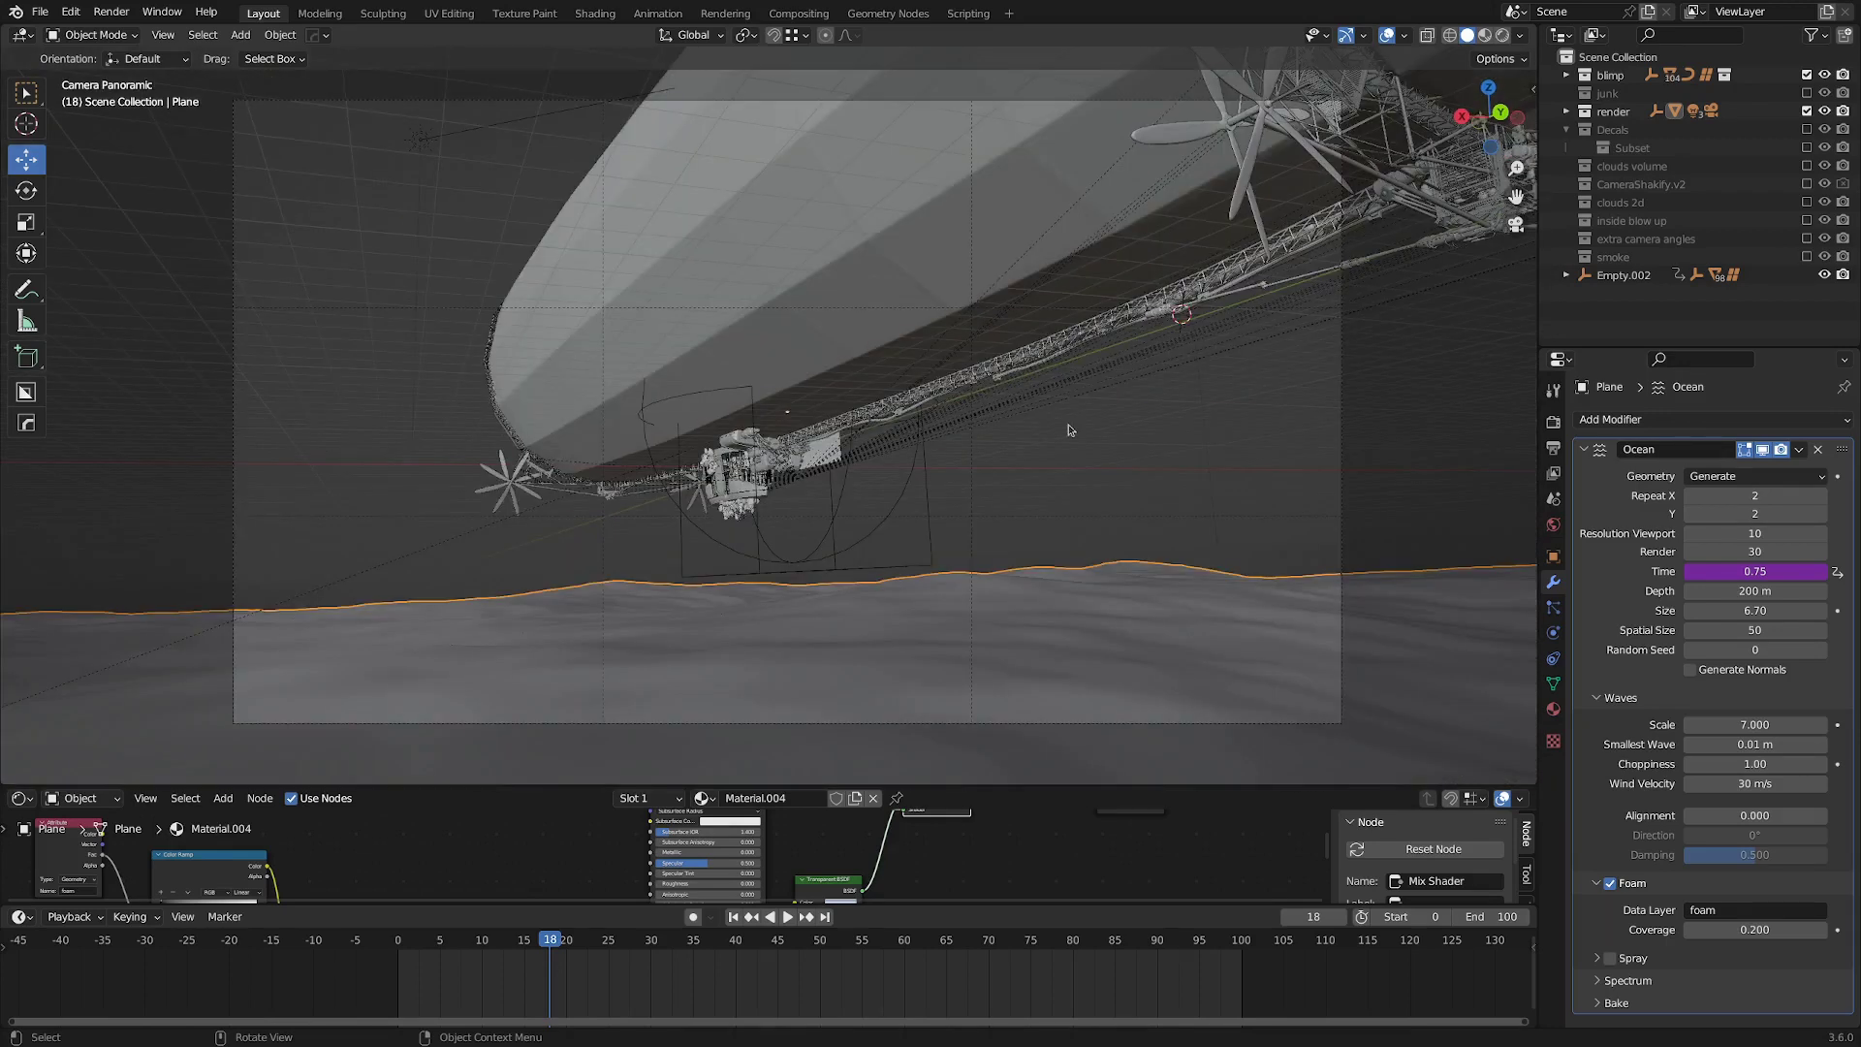
key(space)
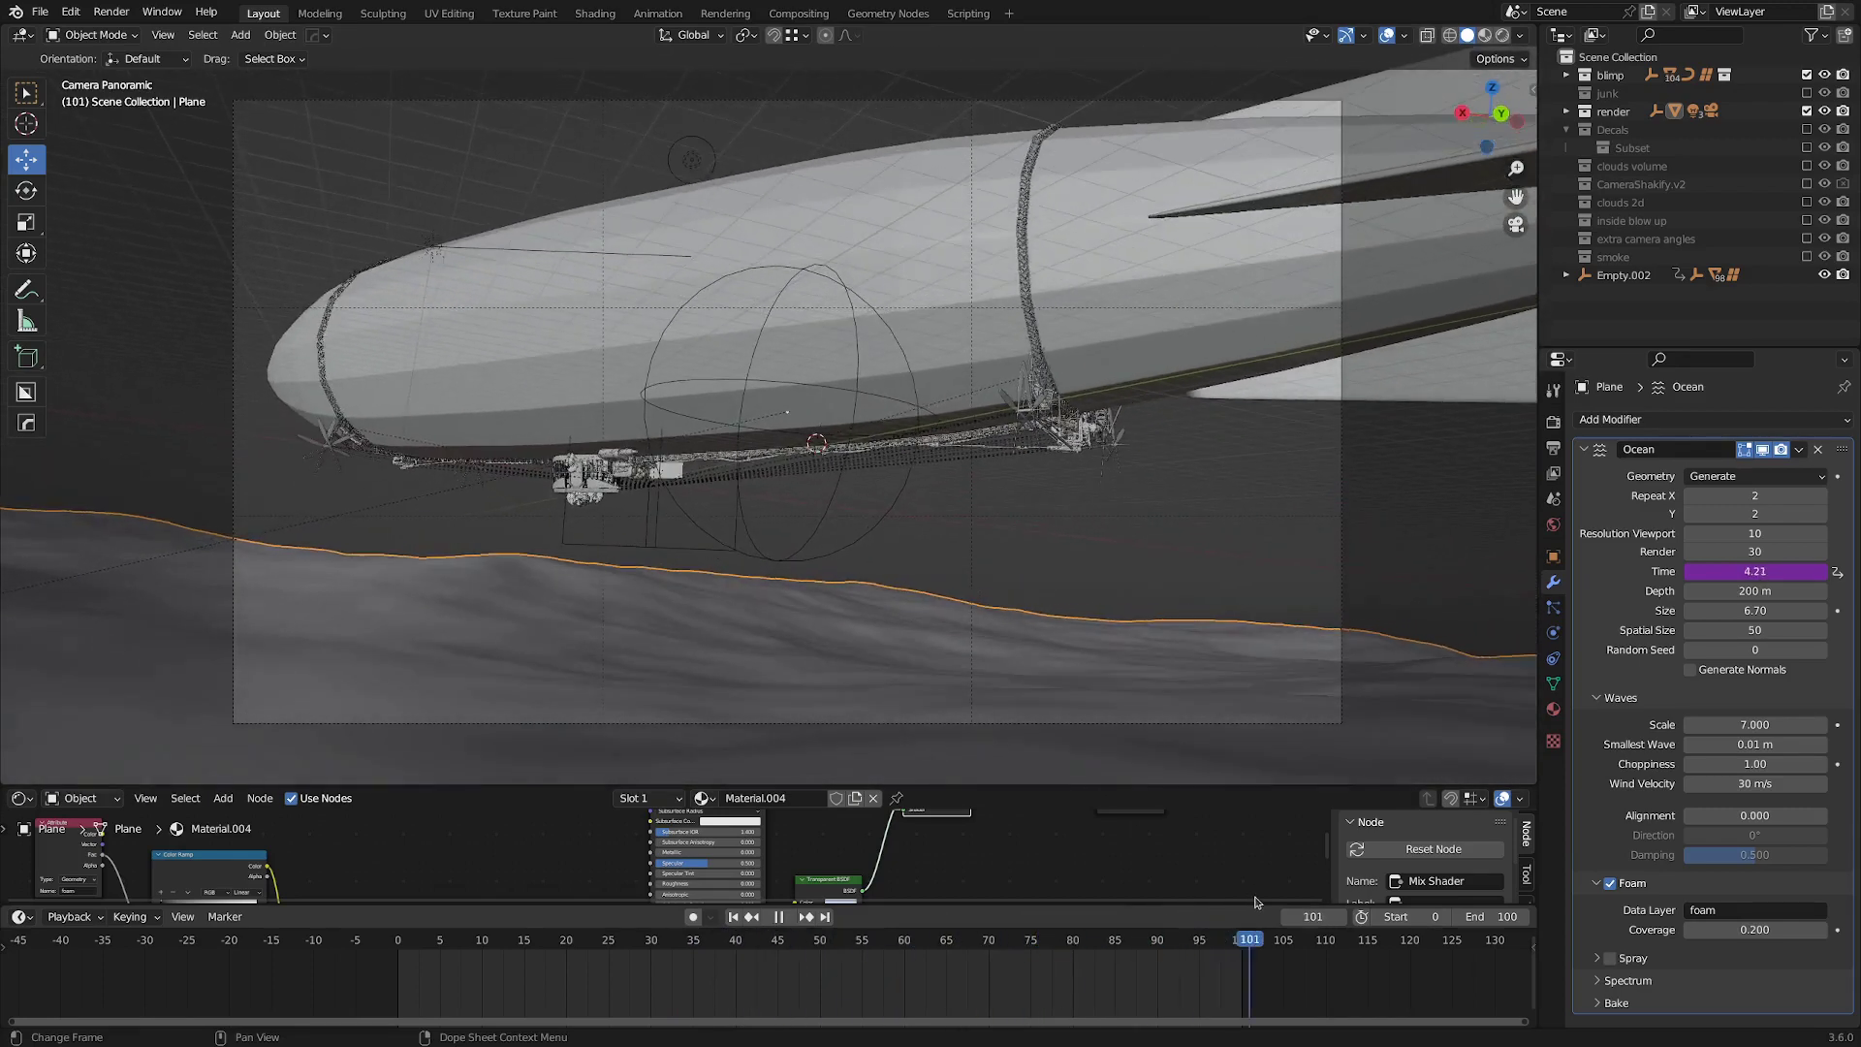
key(Escape)
key(KP_0)
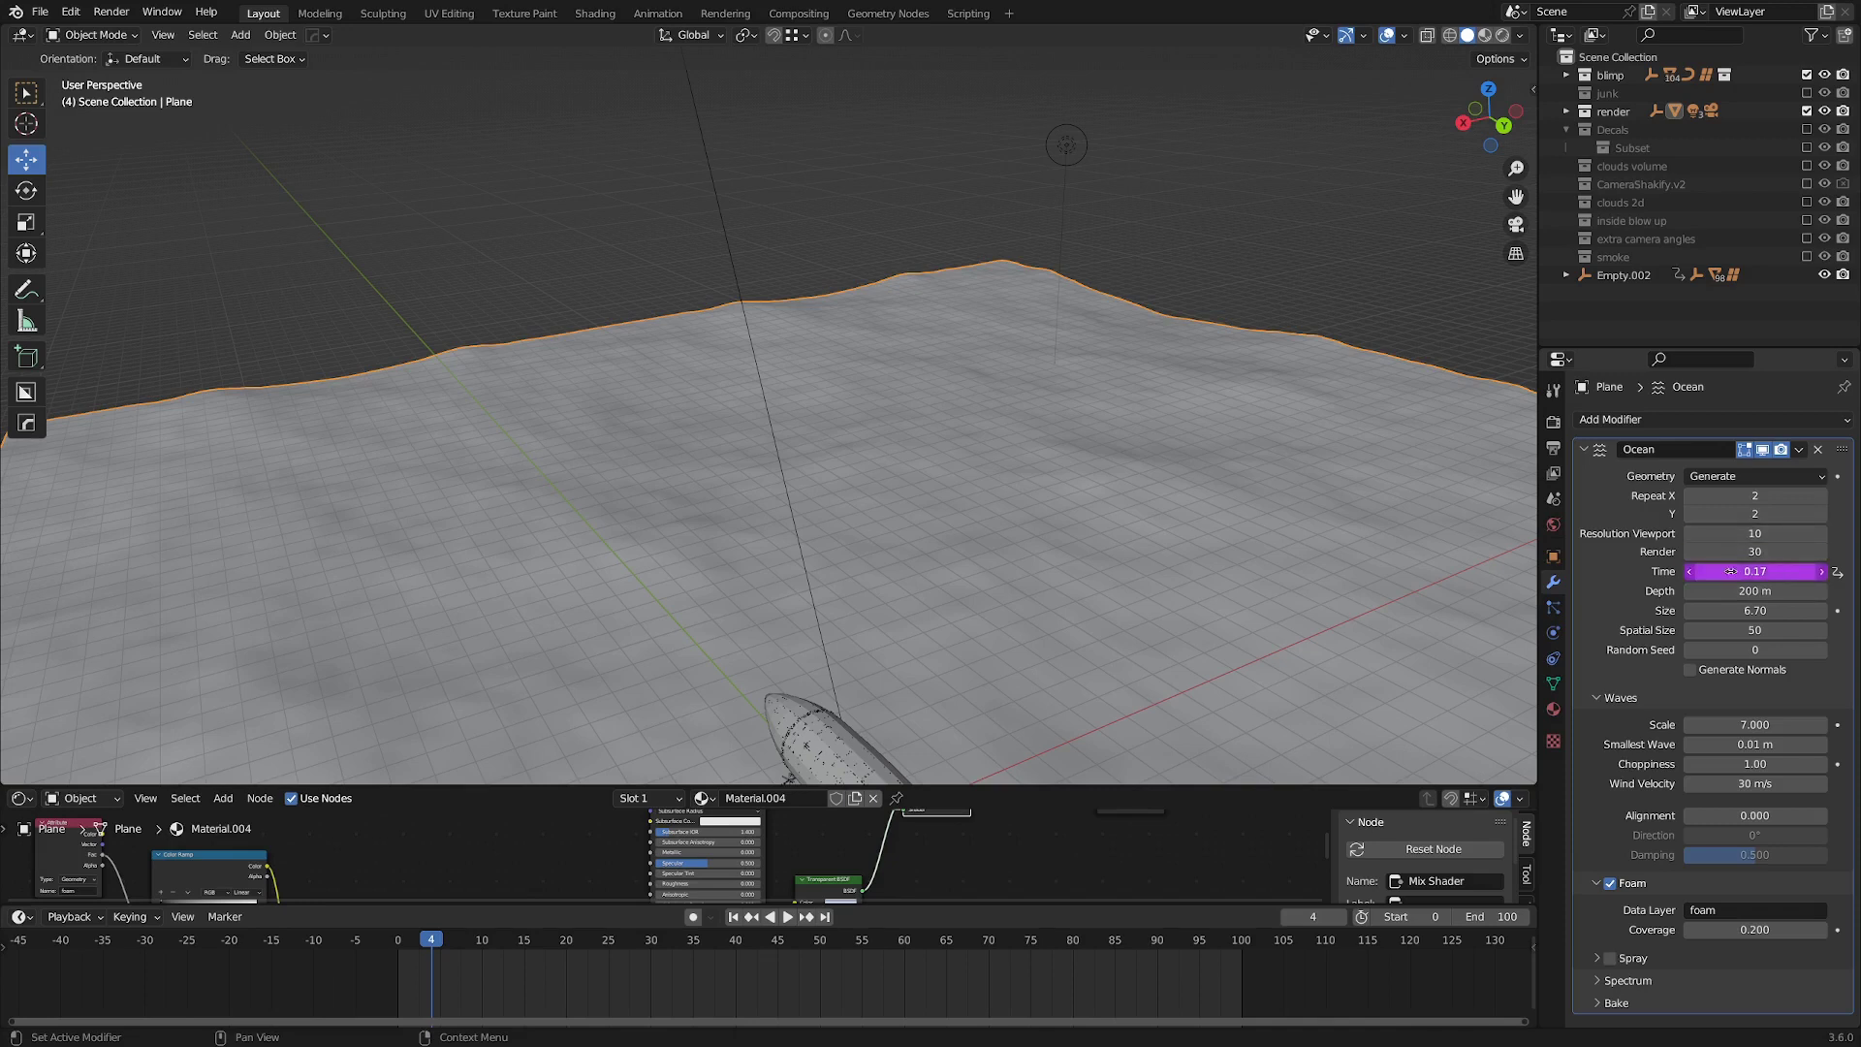
Inspect the driver expression in the Ocean modifier's Time value and scrub the timeline to frame 83.
scroll(1045, 602, down, 5)
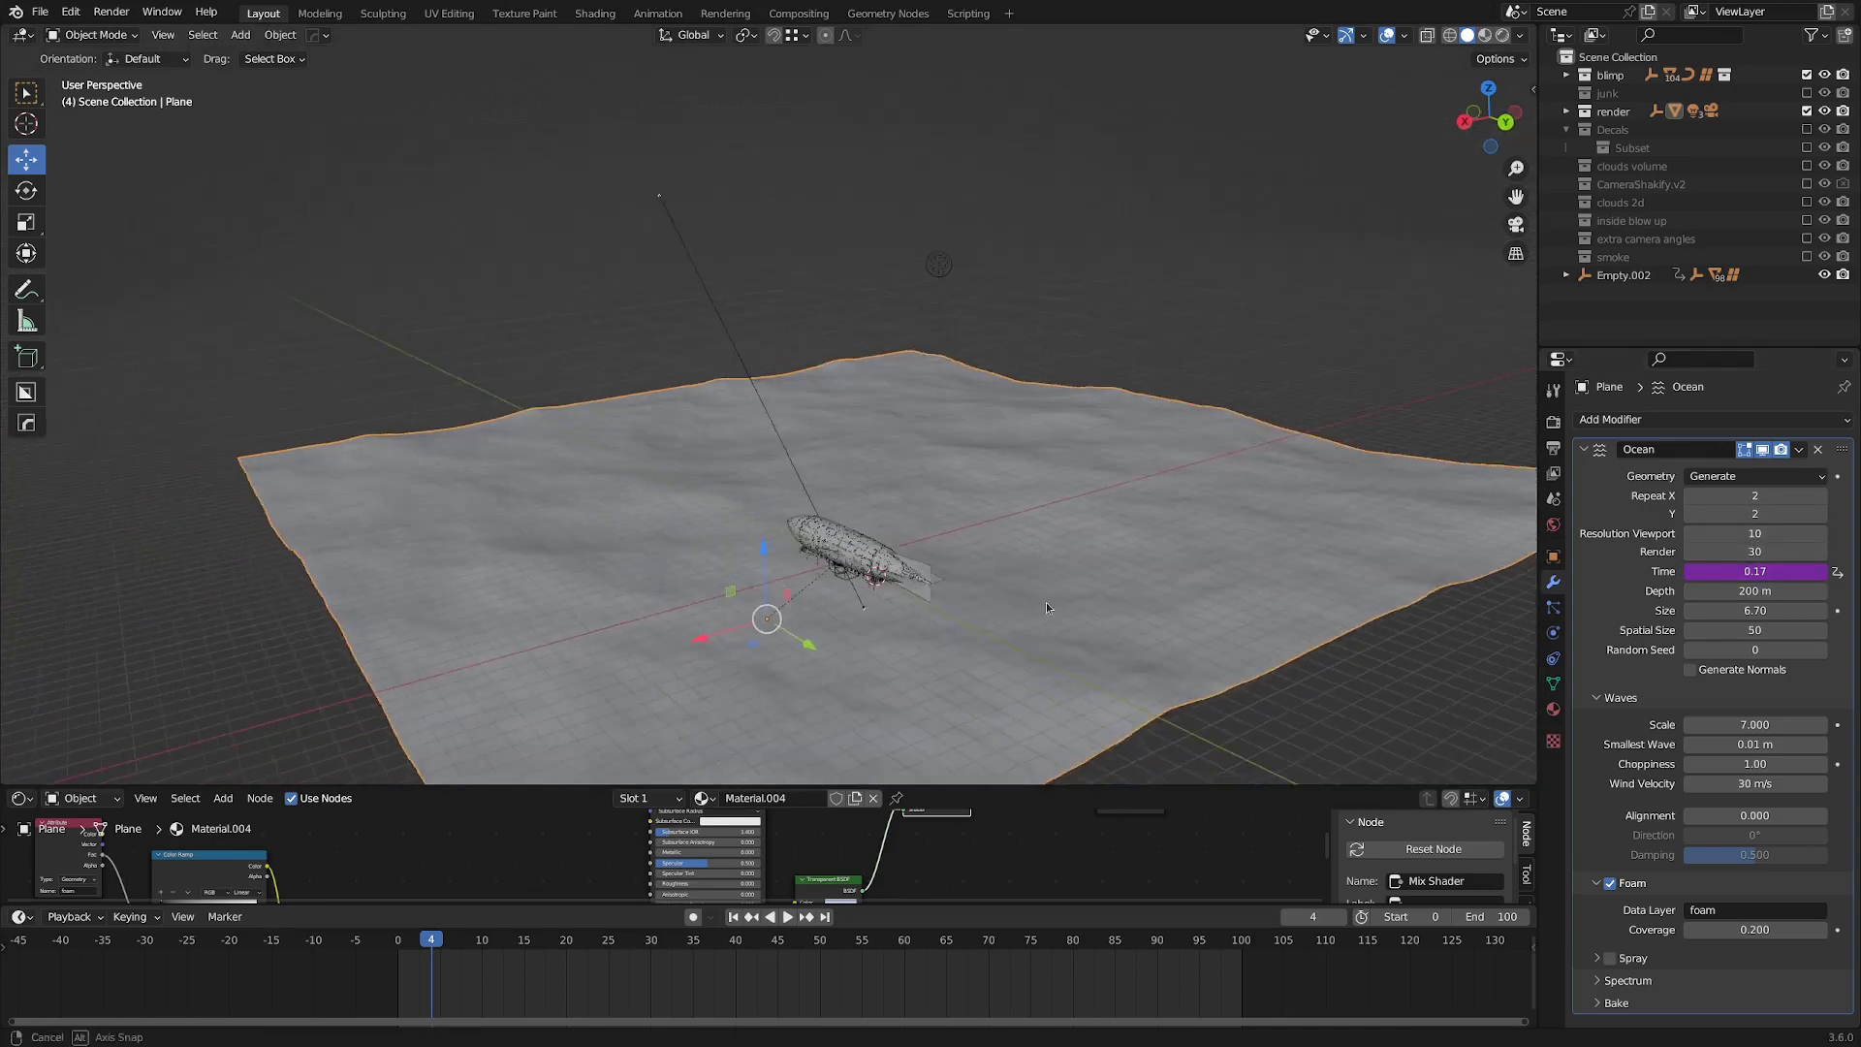
scroll(979, 630, up, 2)
middle_drag(964, 647, 958, 548)
scroll(958, 549, up, 3)
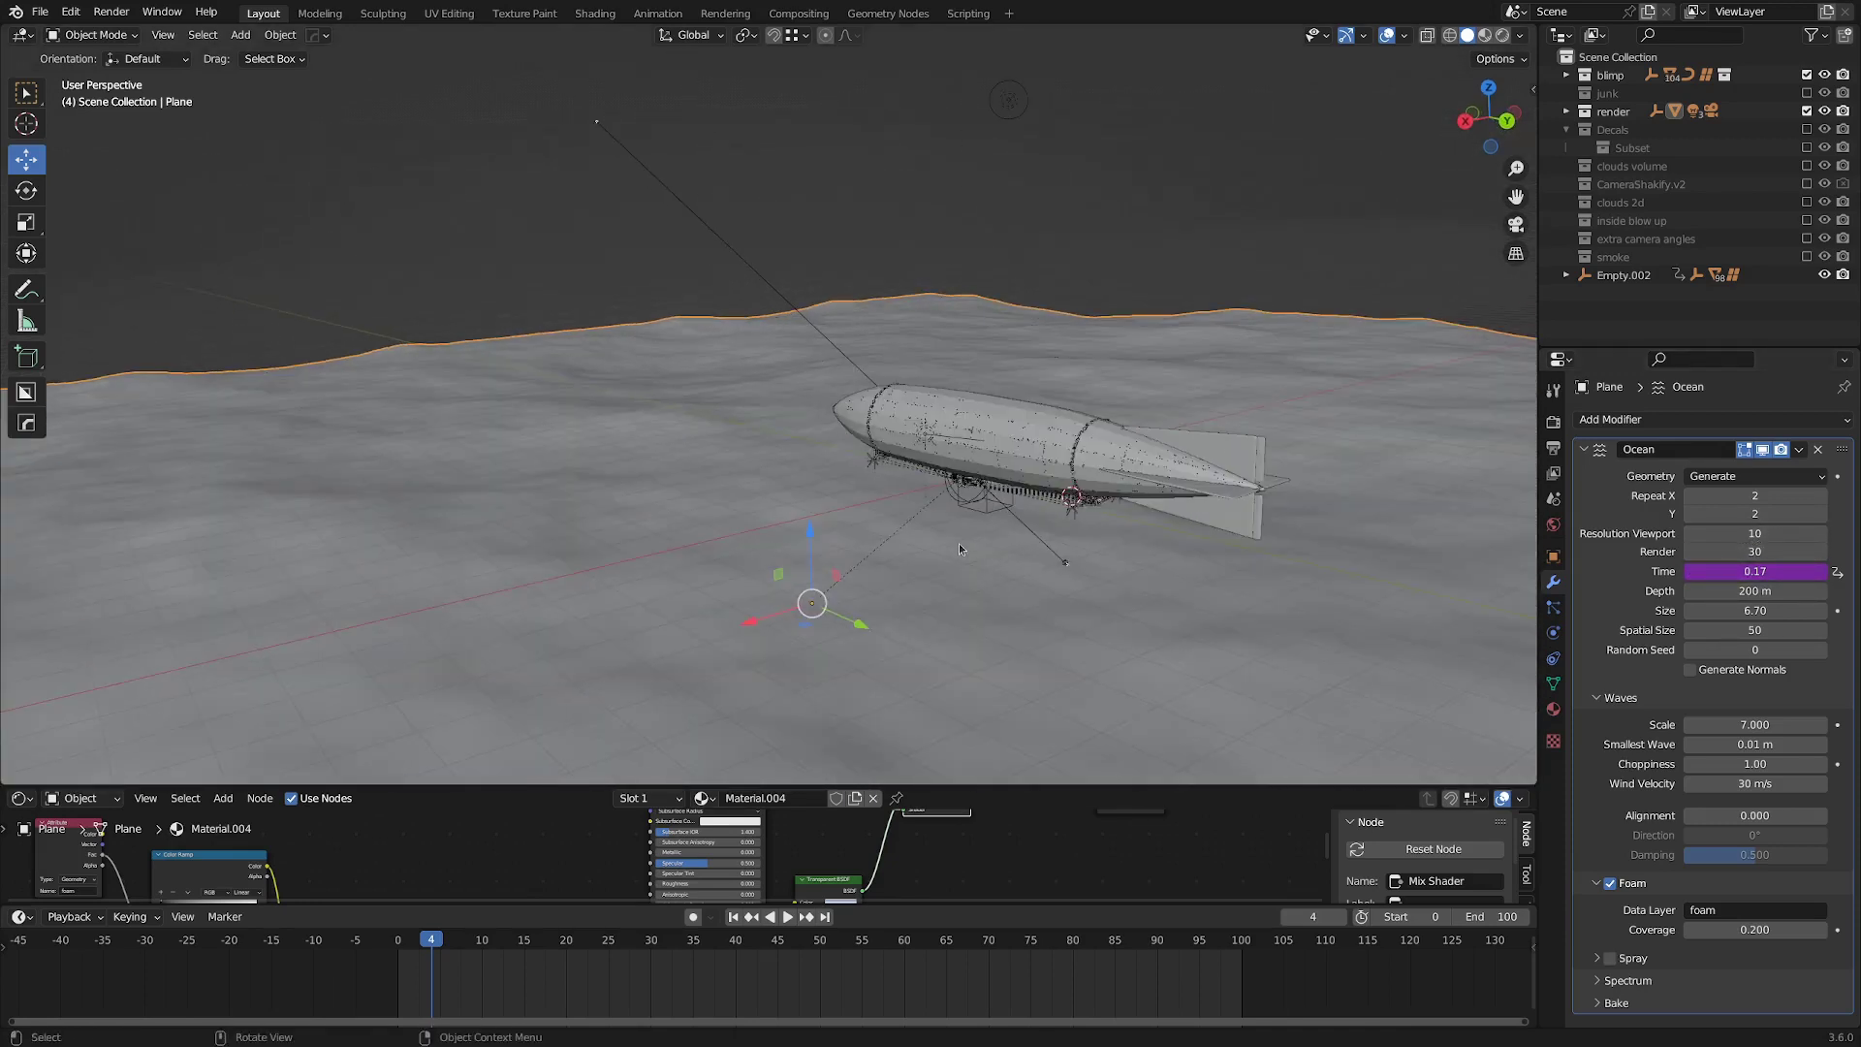
click(1750, 571)
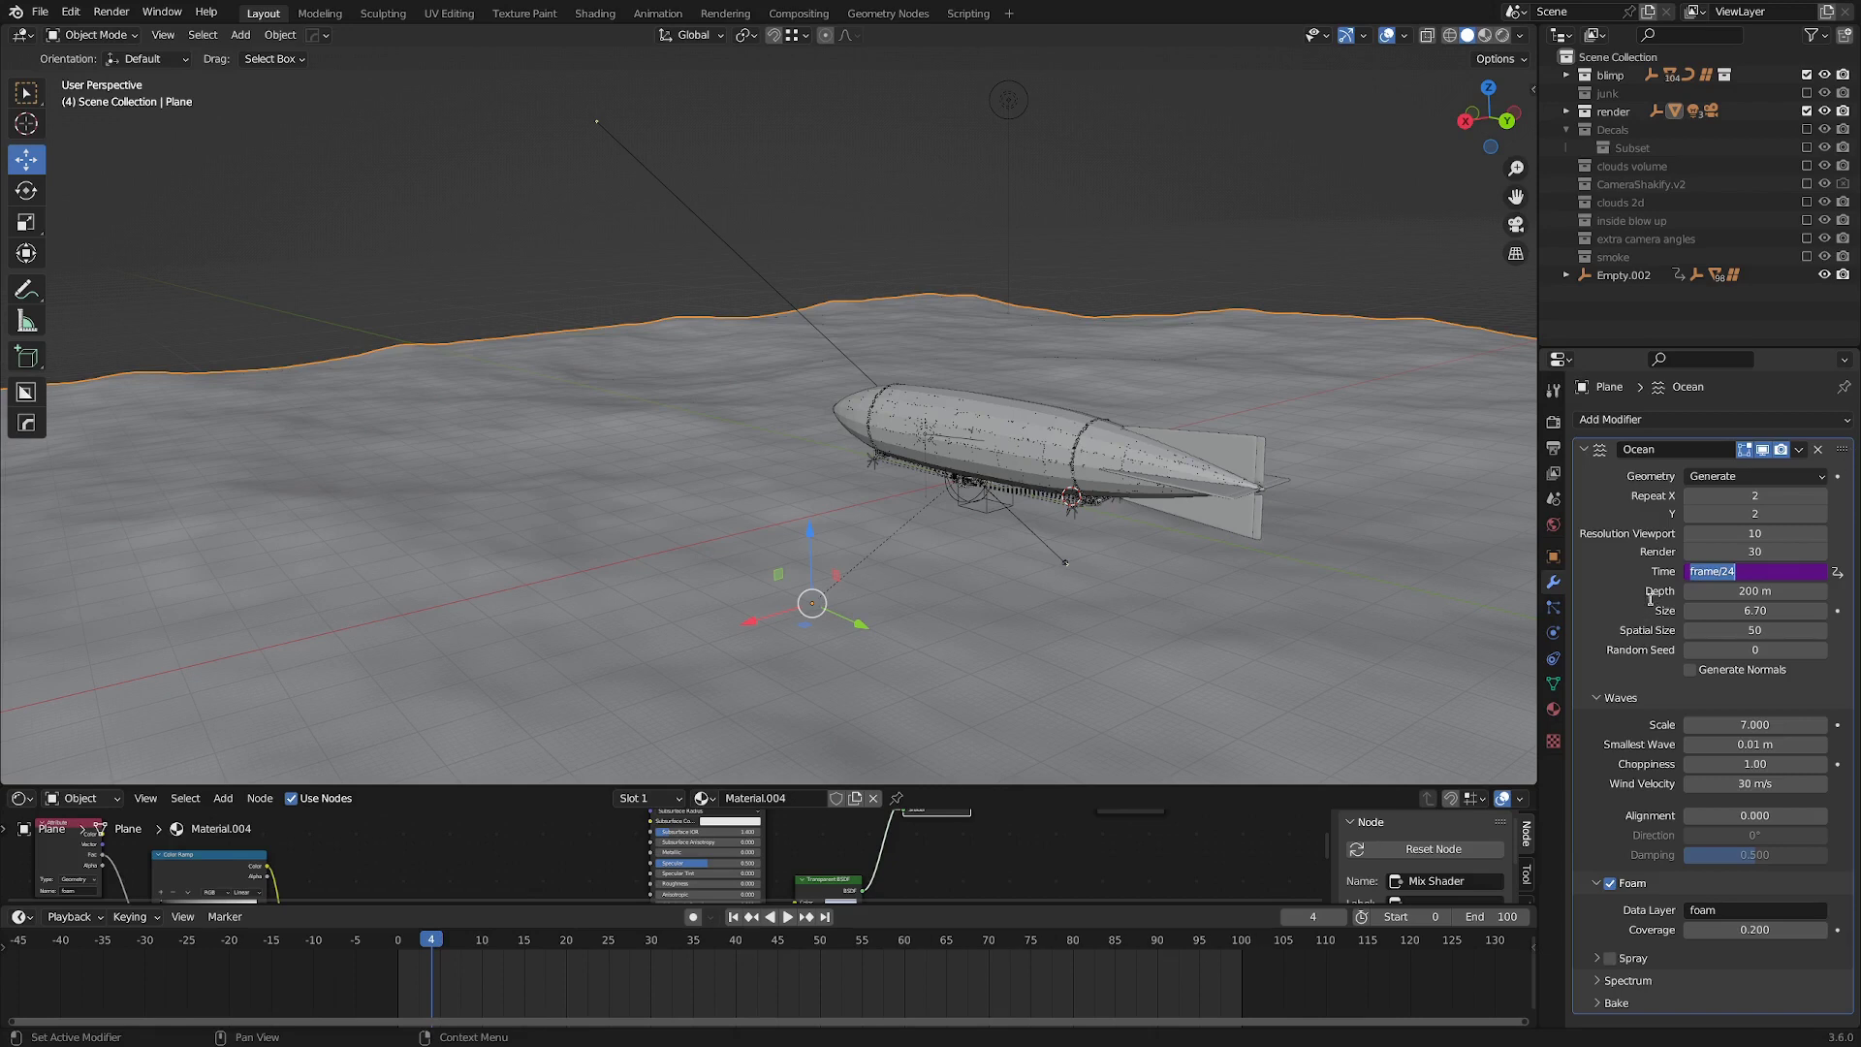
click(1628, 570)
alt+scroll(1745, 571, up, 3)
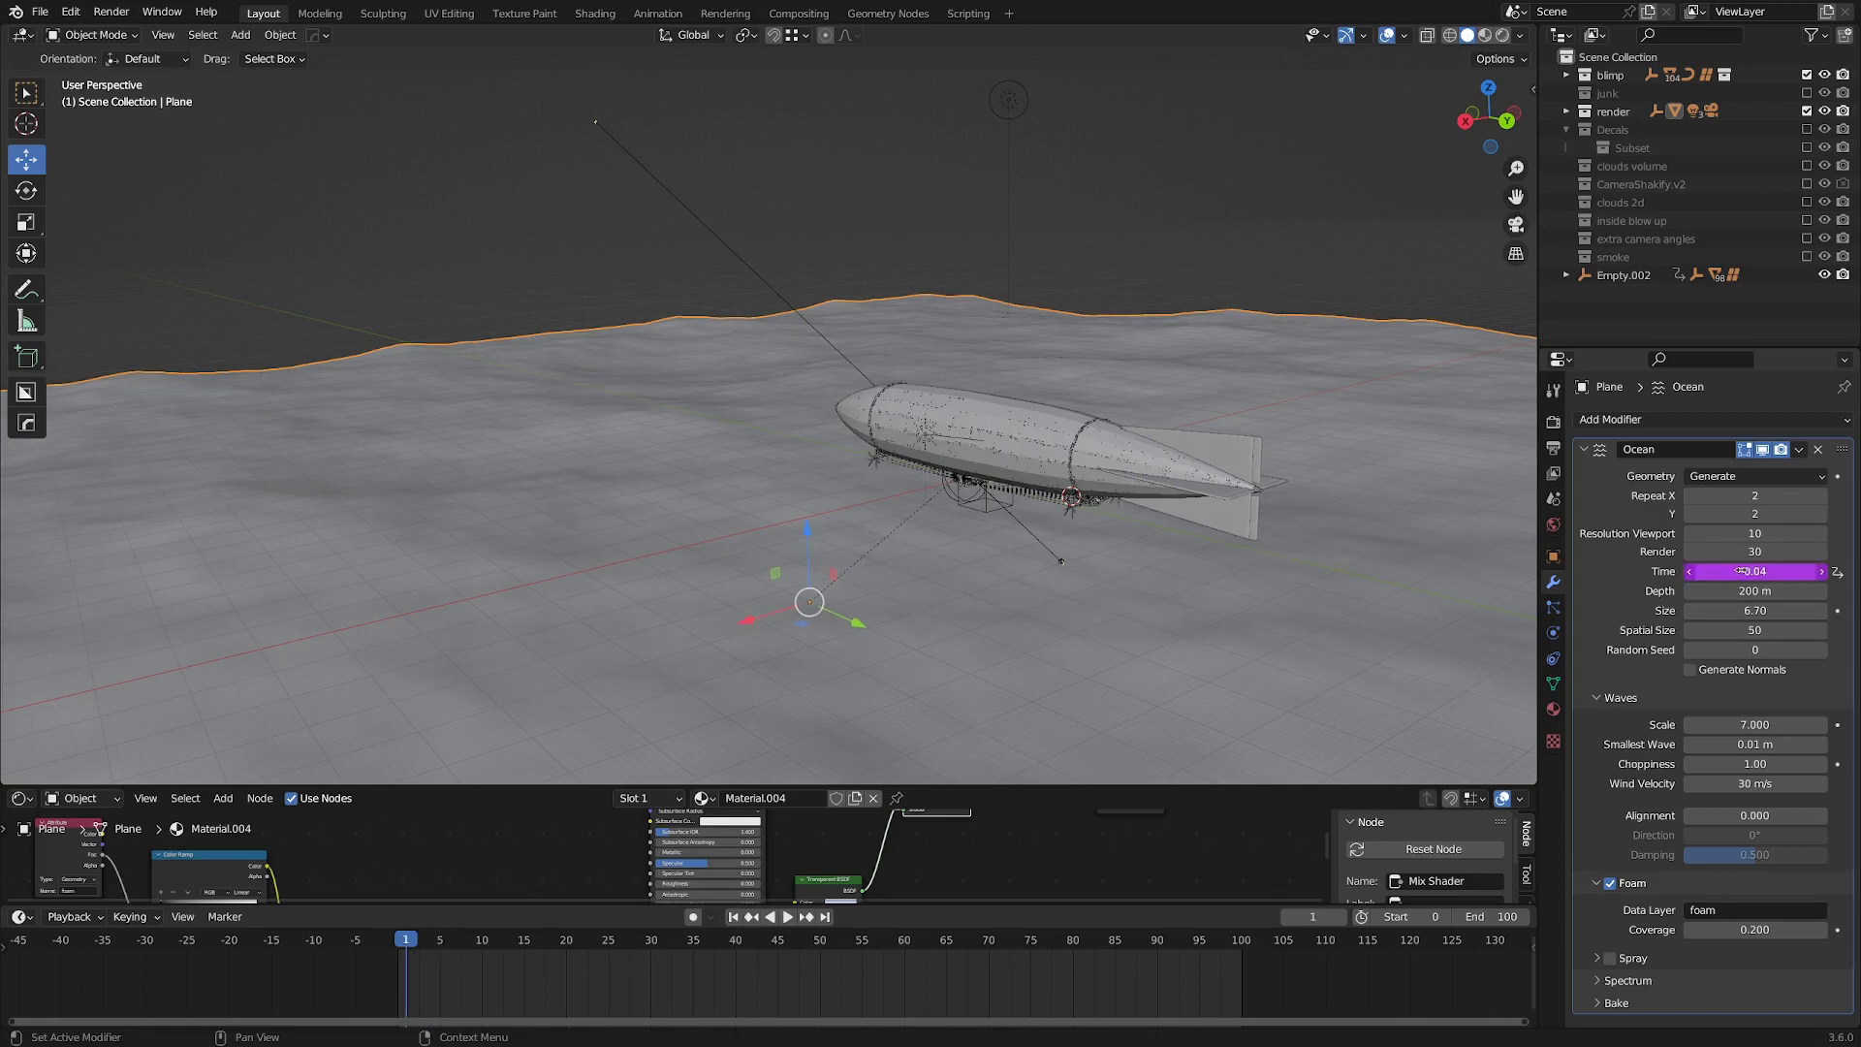
drag(432, 937, 1047, 894)
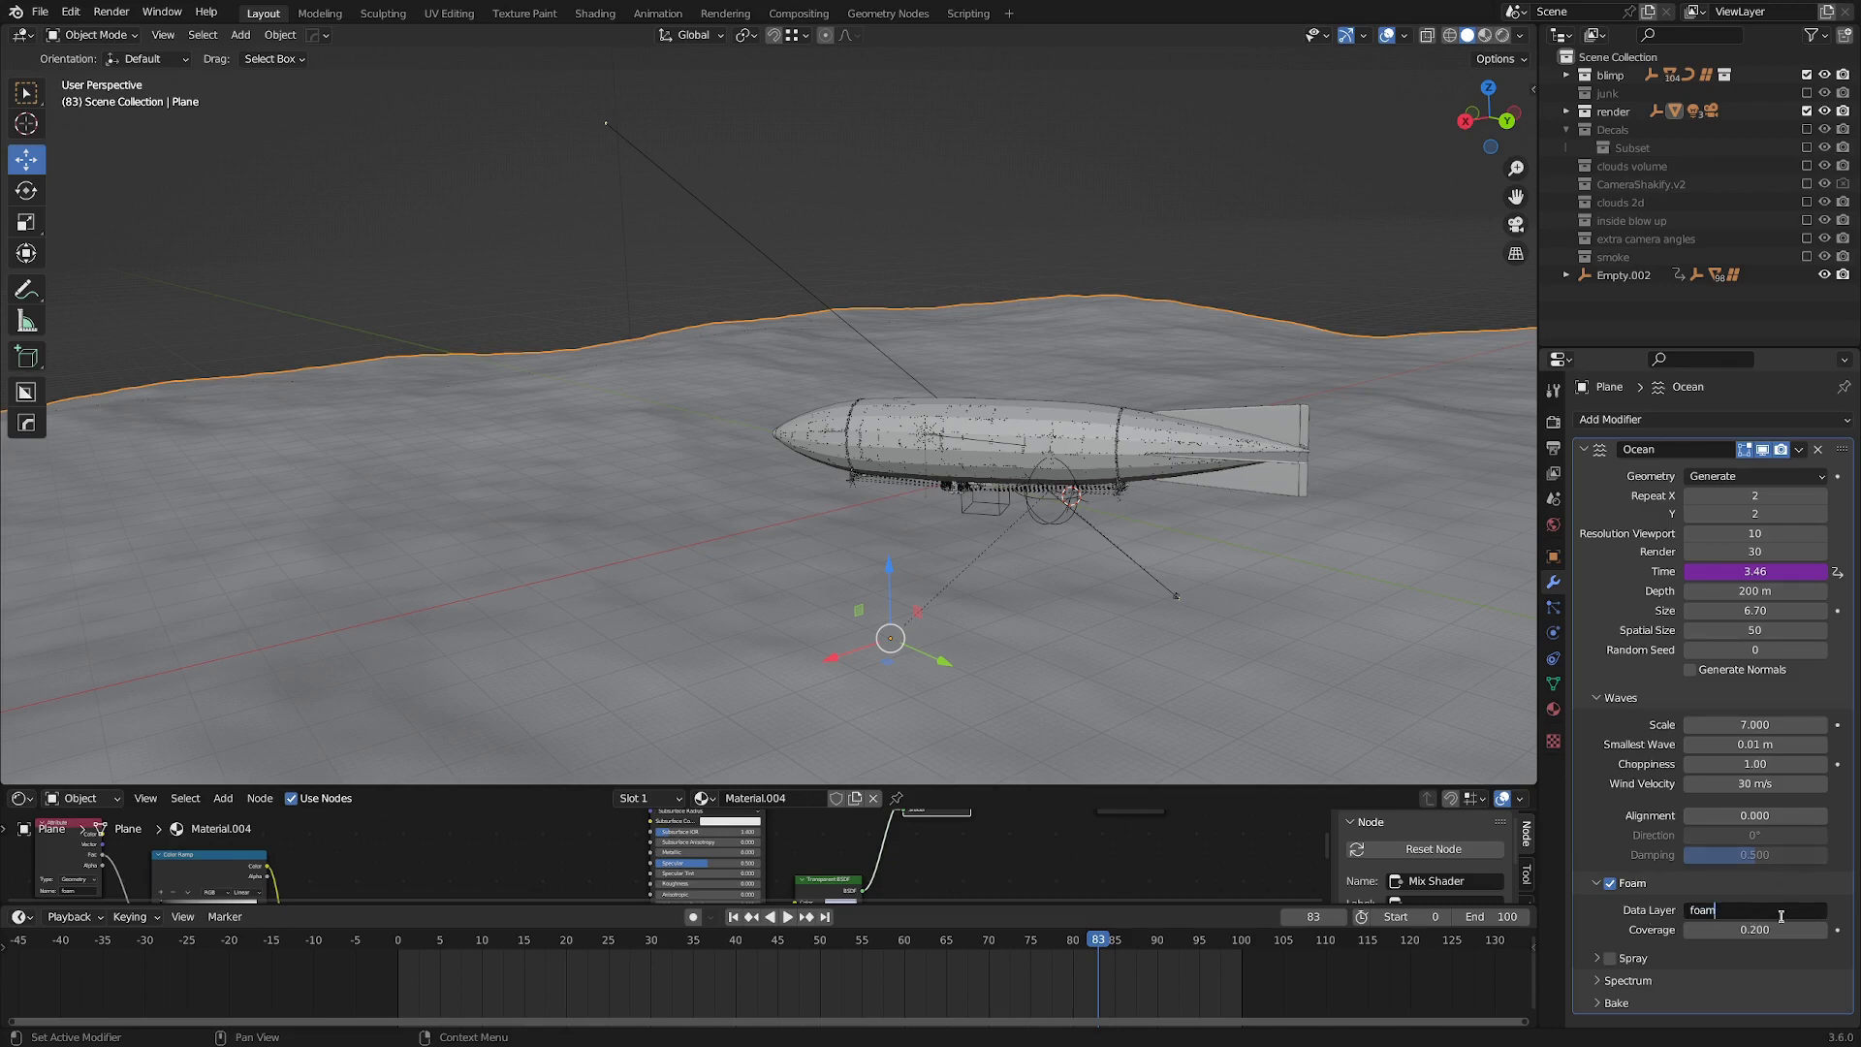
Leave the foam data layer name as is and frame the ocean material's foam and noise nodes in a maximized shader editor.
key(Return)
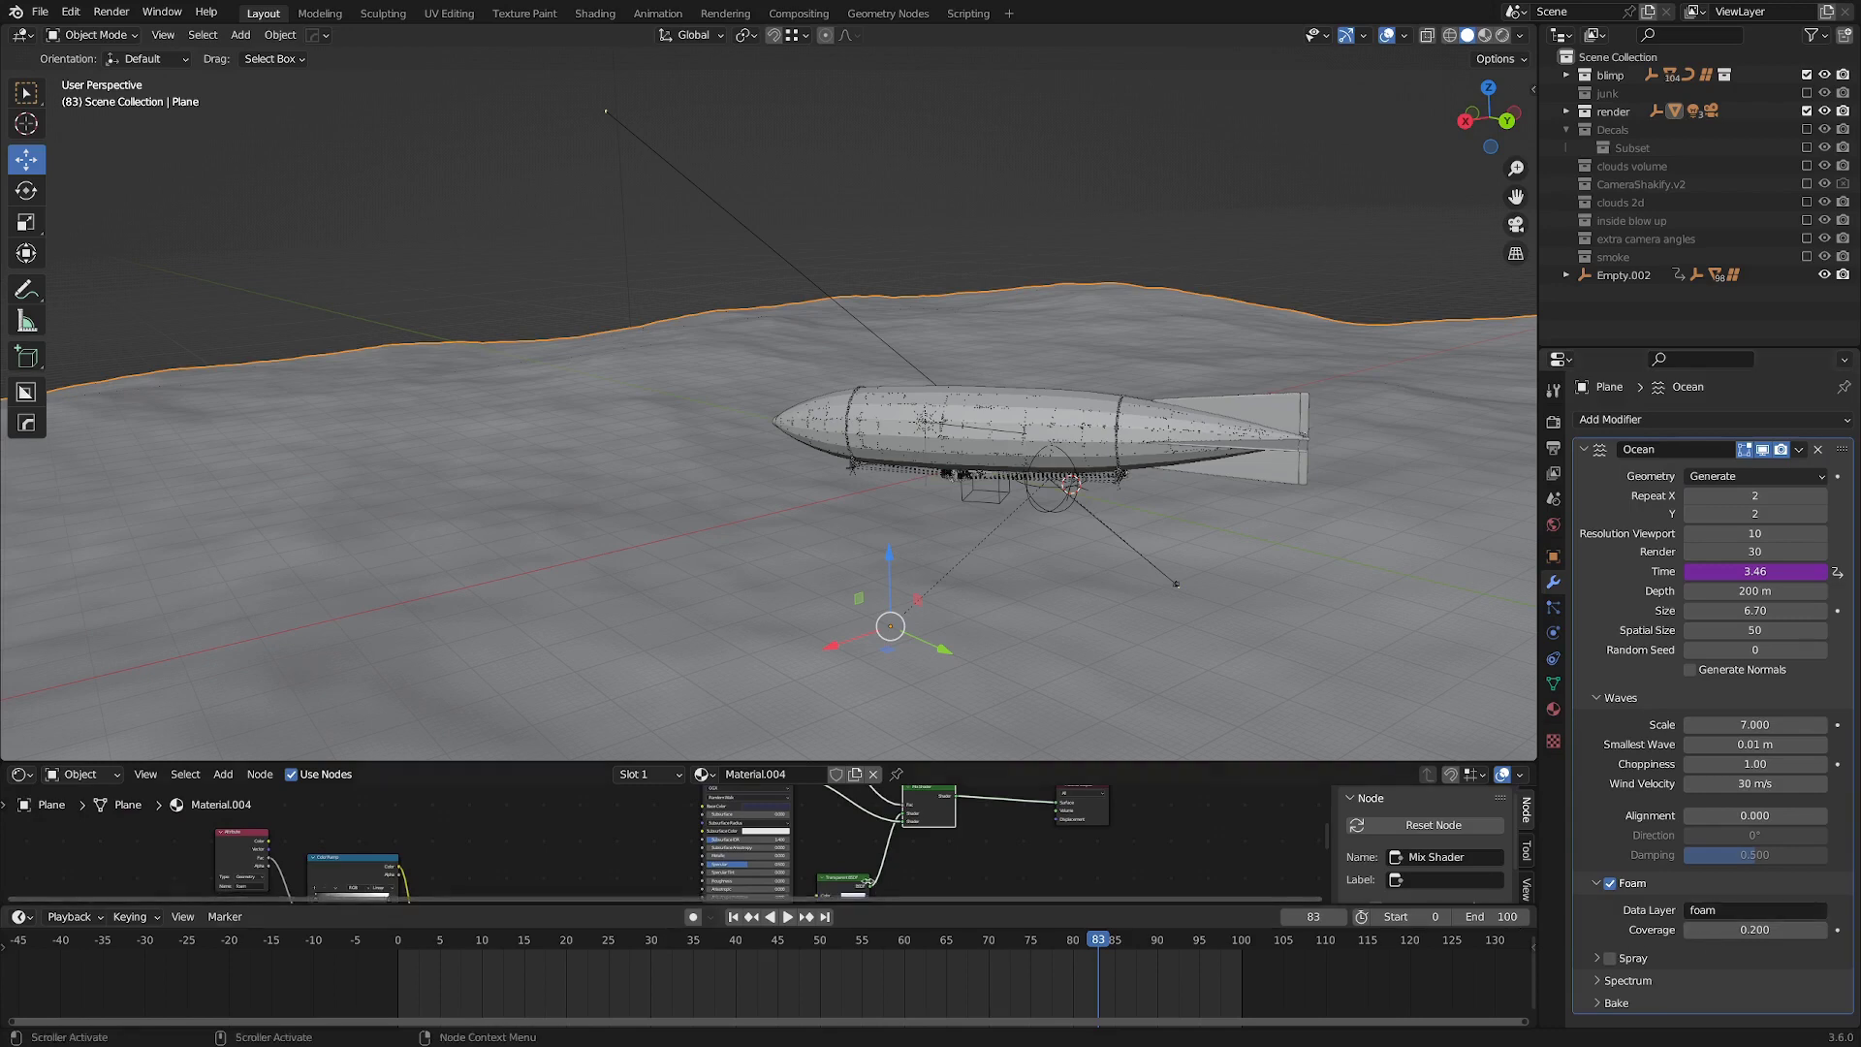
middle_drag(868, 882, 937, 841)
key(ctrl+space)
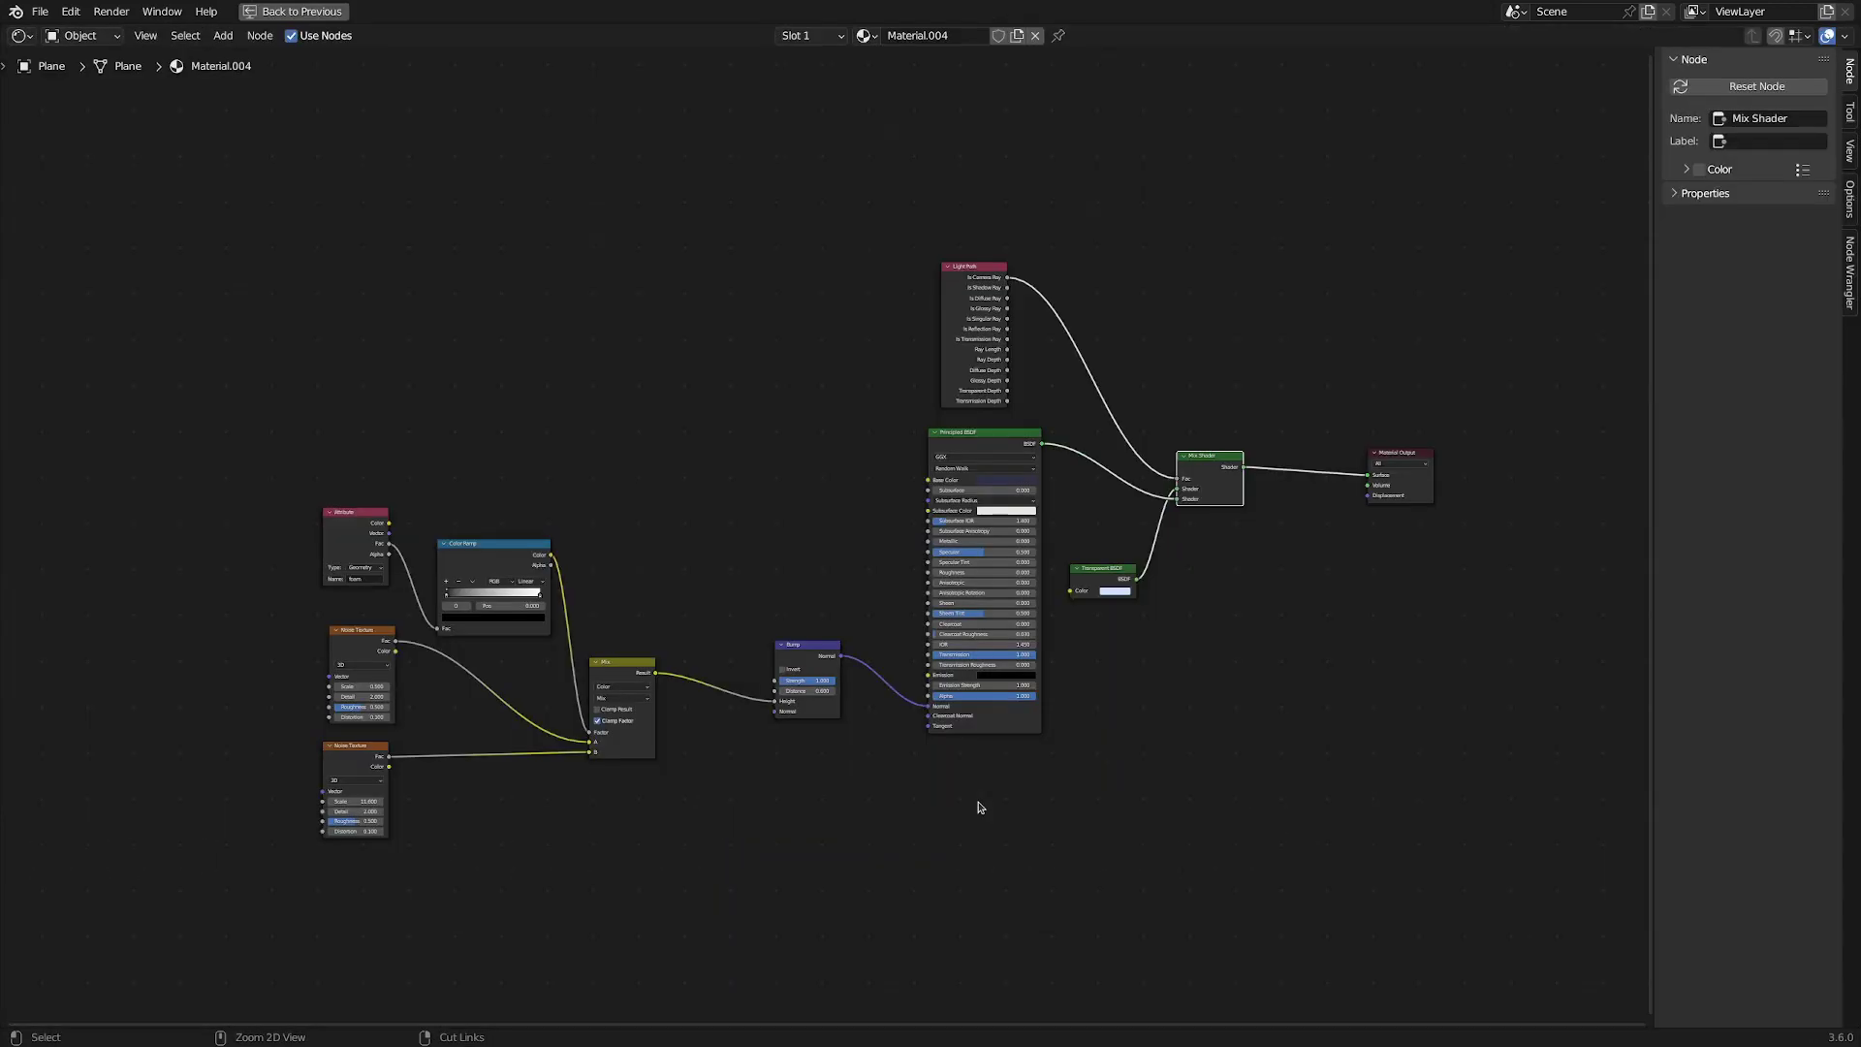
scroll(1022, 757, up, 3)
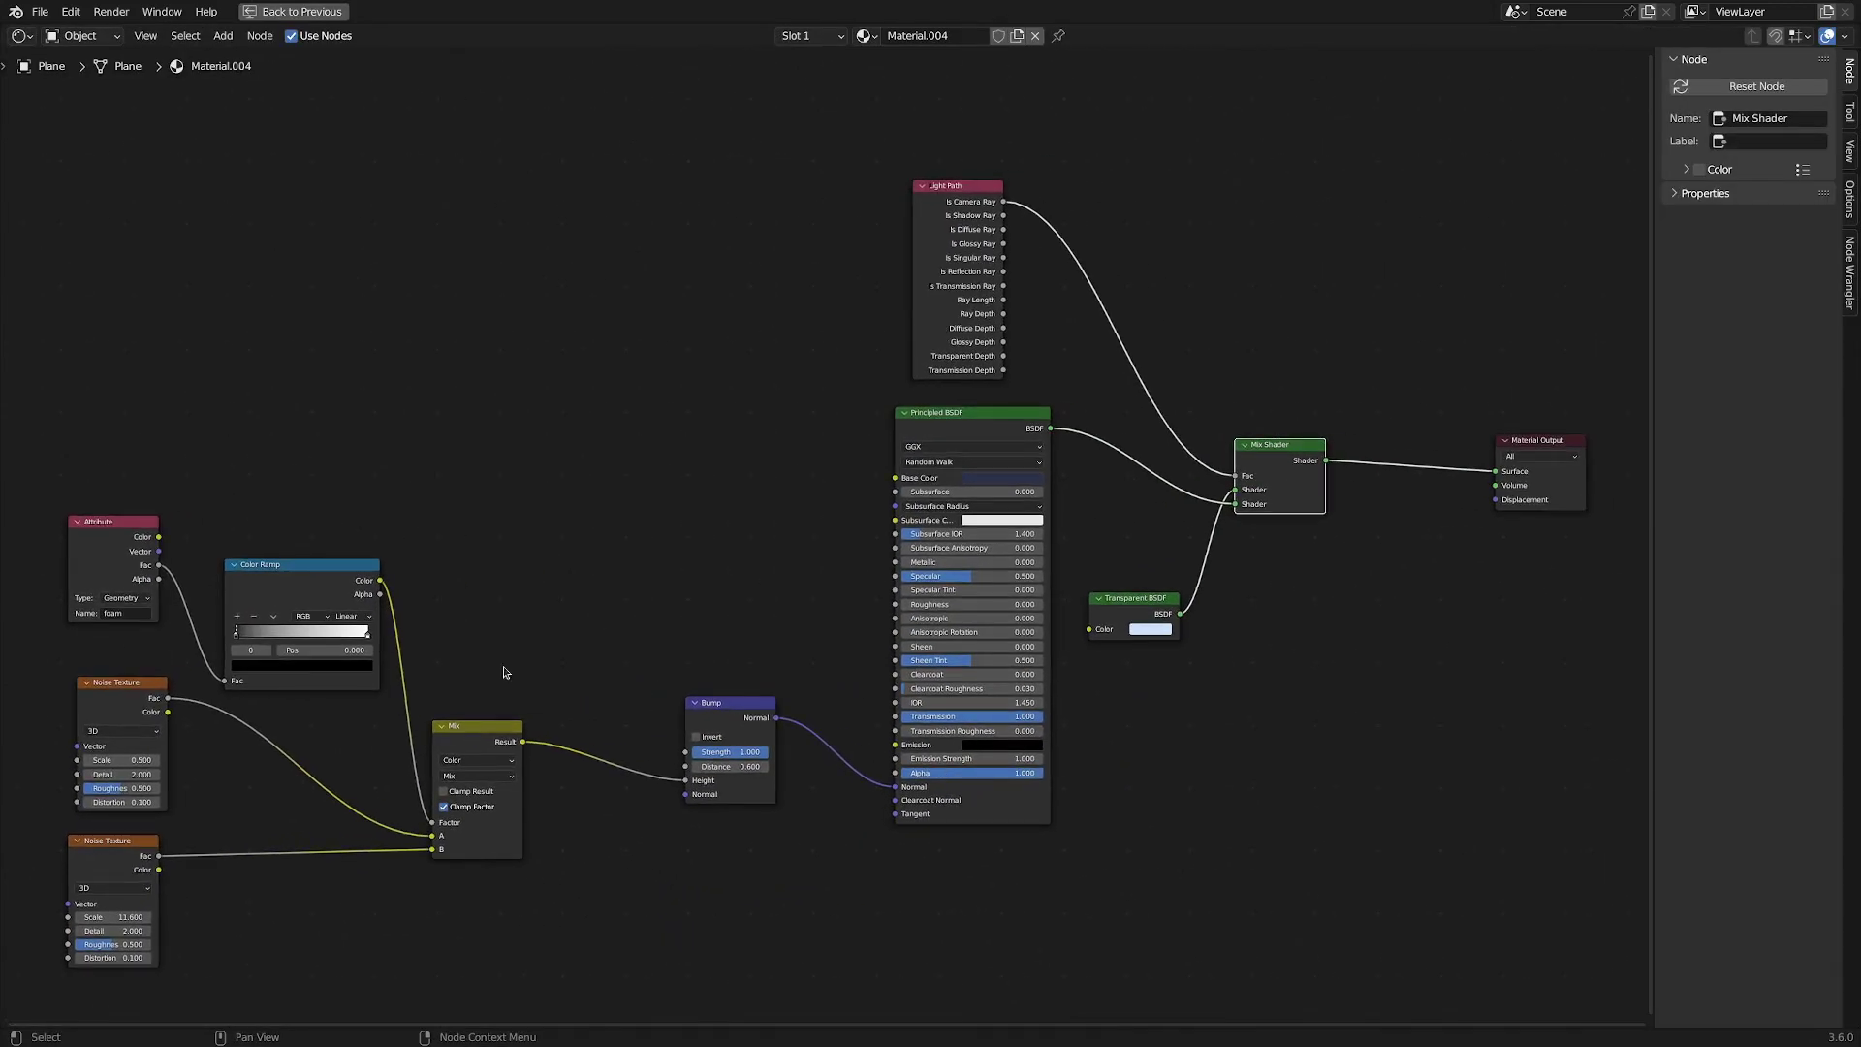
drag(46, 464, 732, 913)
key(KP_Decimal)
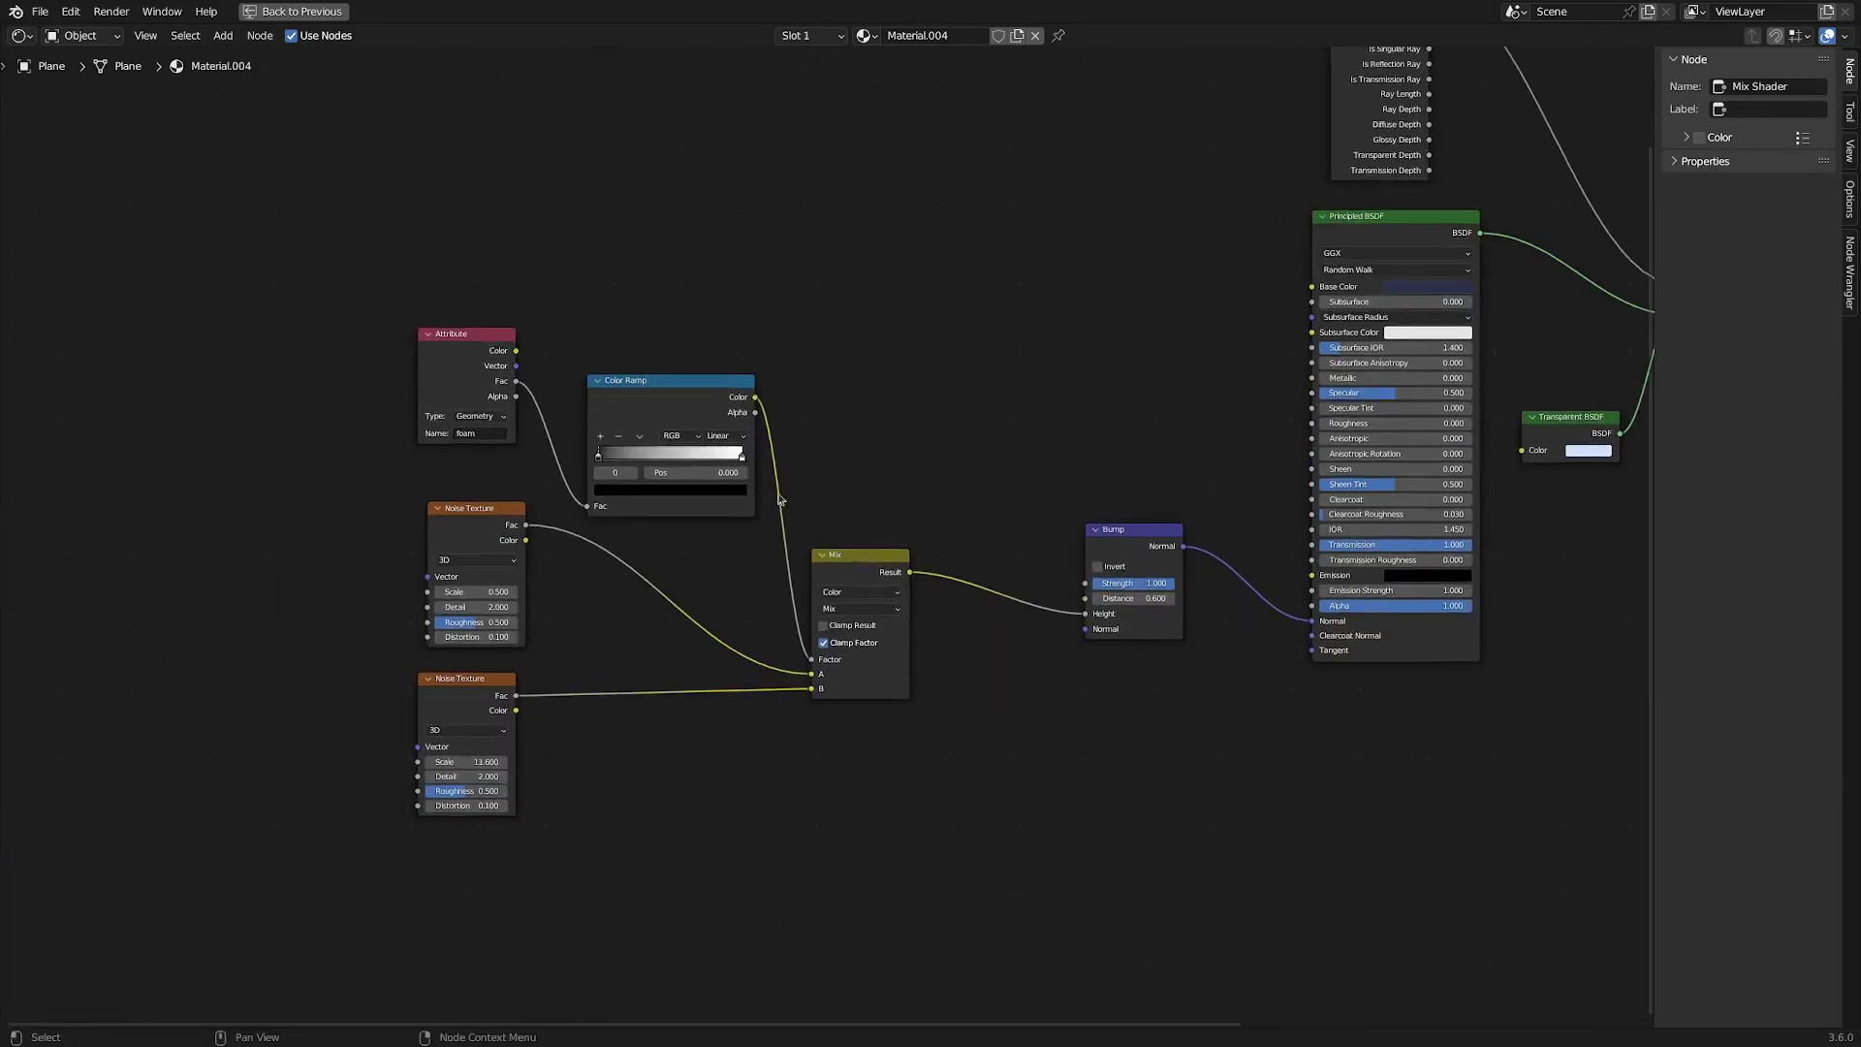
Nudge the Attribute, Color Ramp, Mix and both Noise Texture nodes into place, and check the ocean surface in rendered shading.
mouse_move(485, 479)
mouse_down()
mouse_move(541, 473)
mouse_move(484, 492)
mouse_up()
mouse_move(489, 732)
mouse_down()
mouse_move(510, 733)
mouse_move(471, 752)
mouse_up()
drag(498, 253, 463, 274)
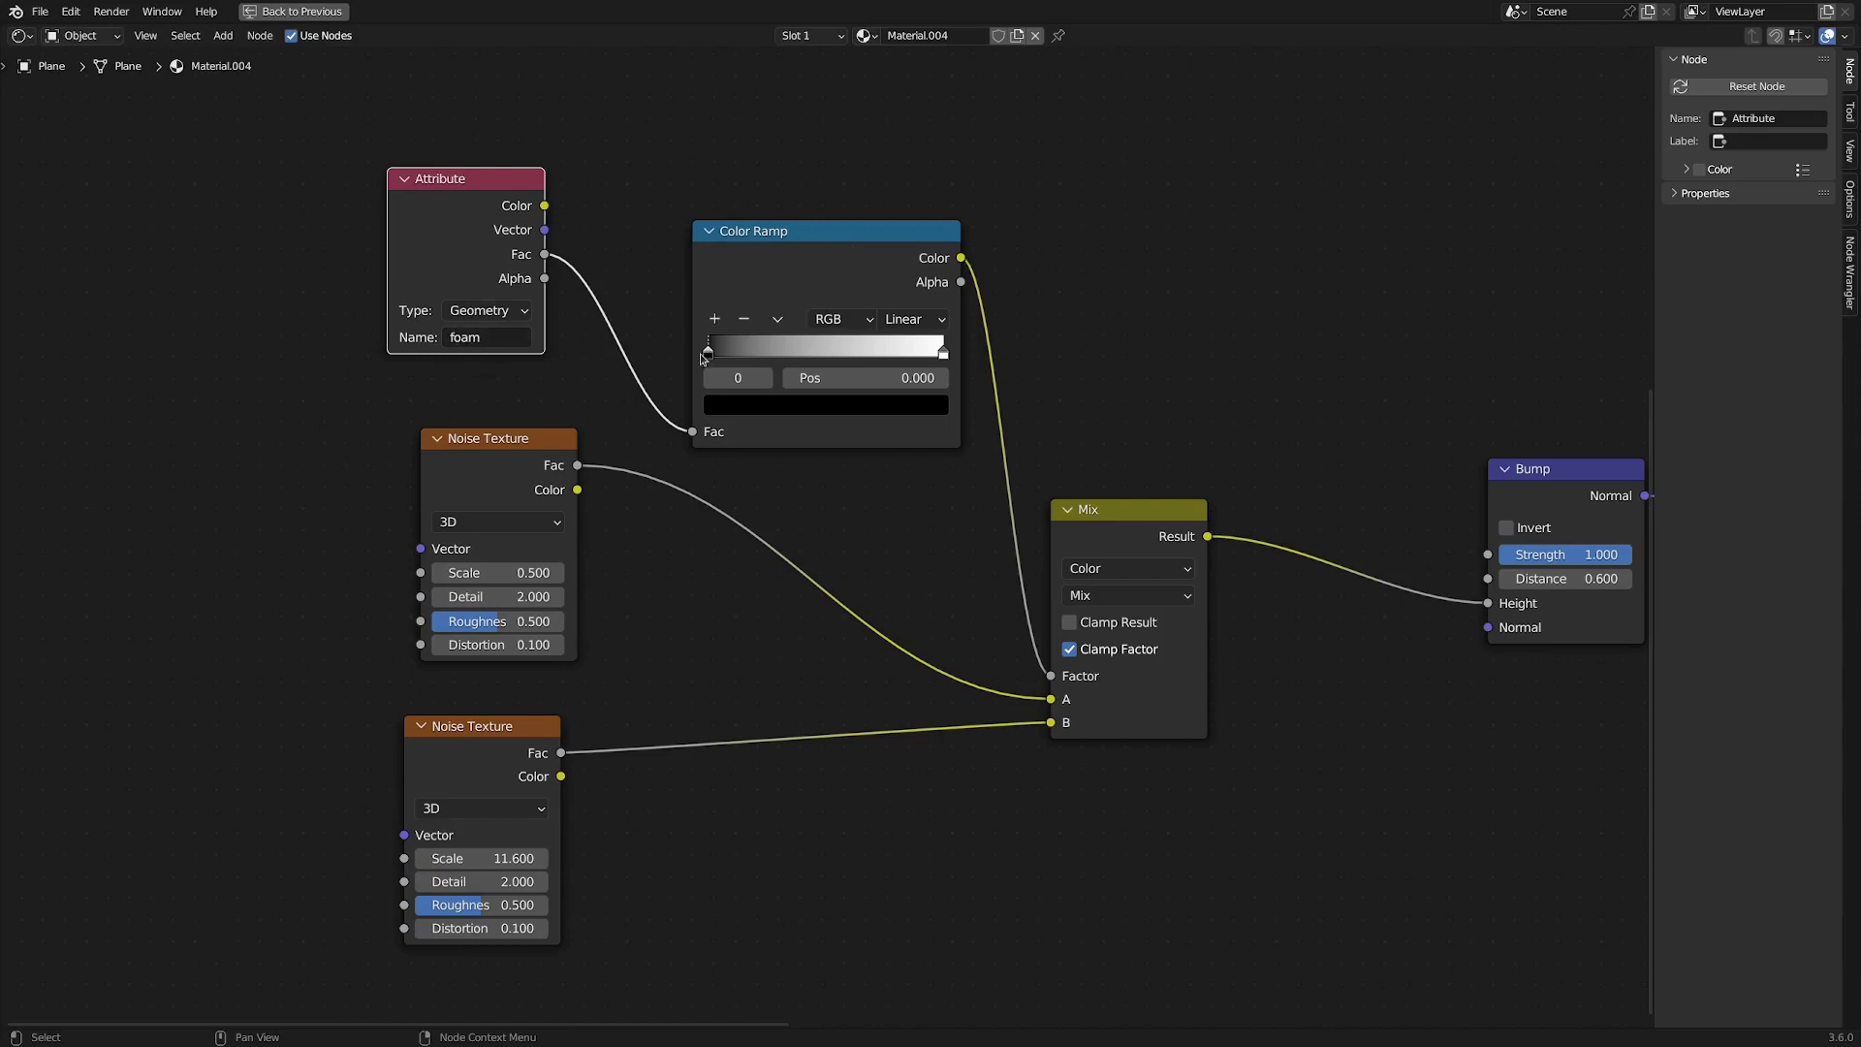
drag(837, 277, 801, 255)
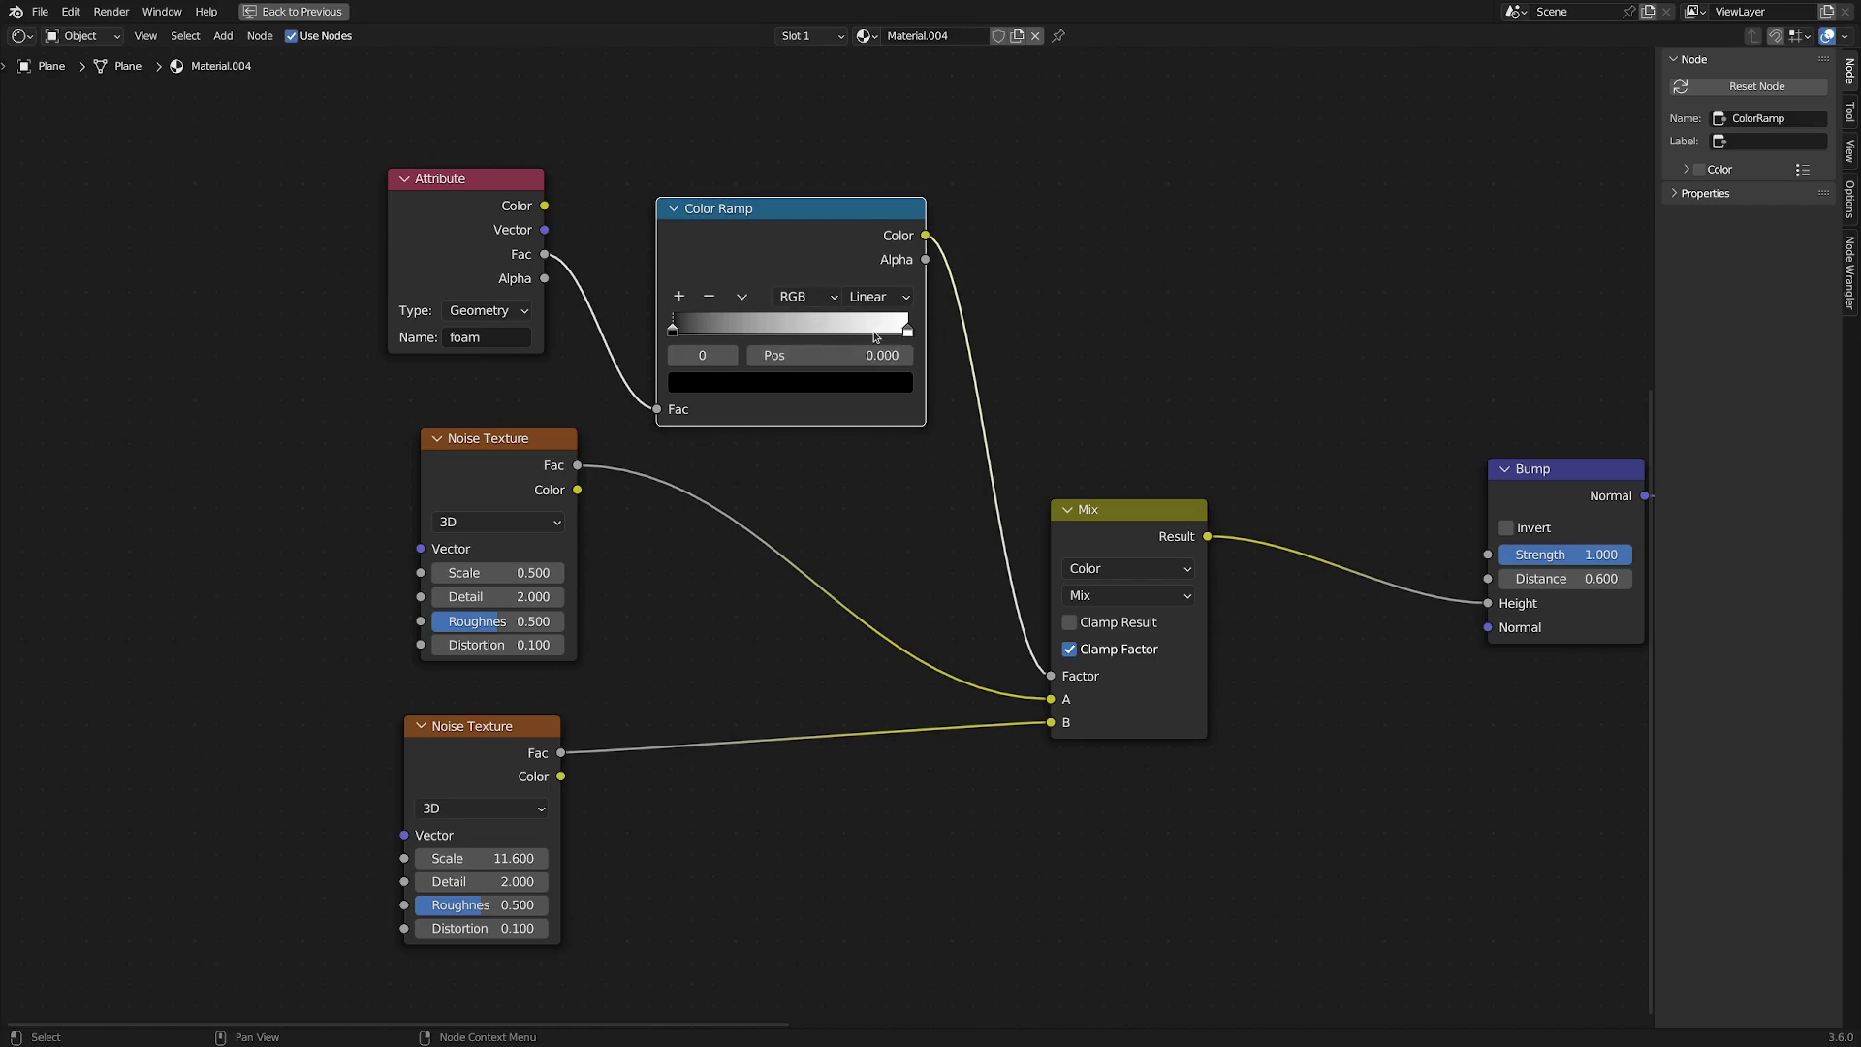
drag(1105, 513, 1134, 464)
drag(474, 776, 491, 754)
key(ctrl+space)
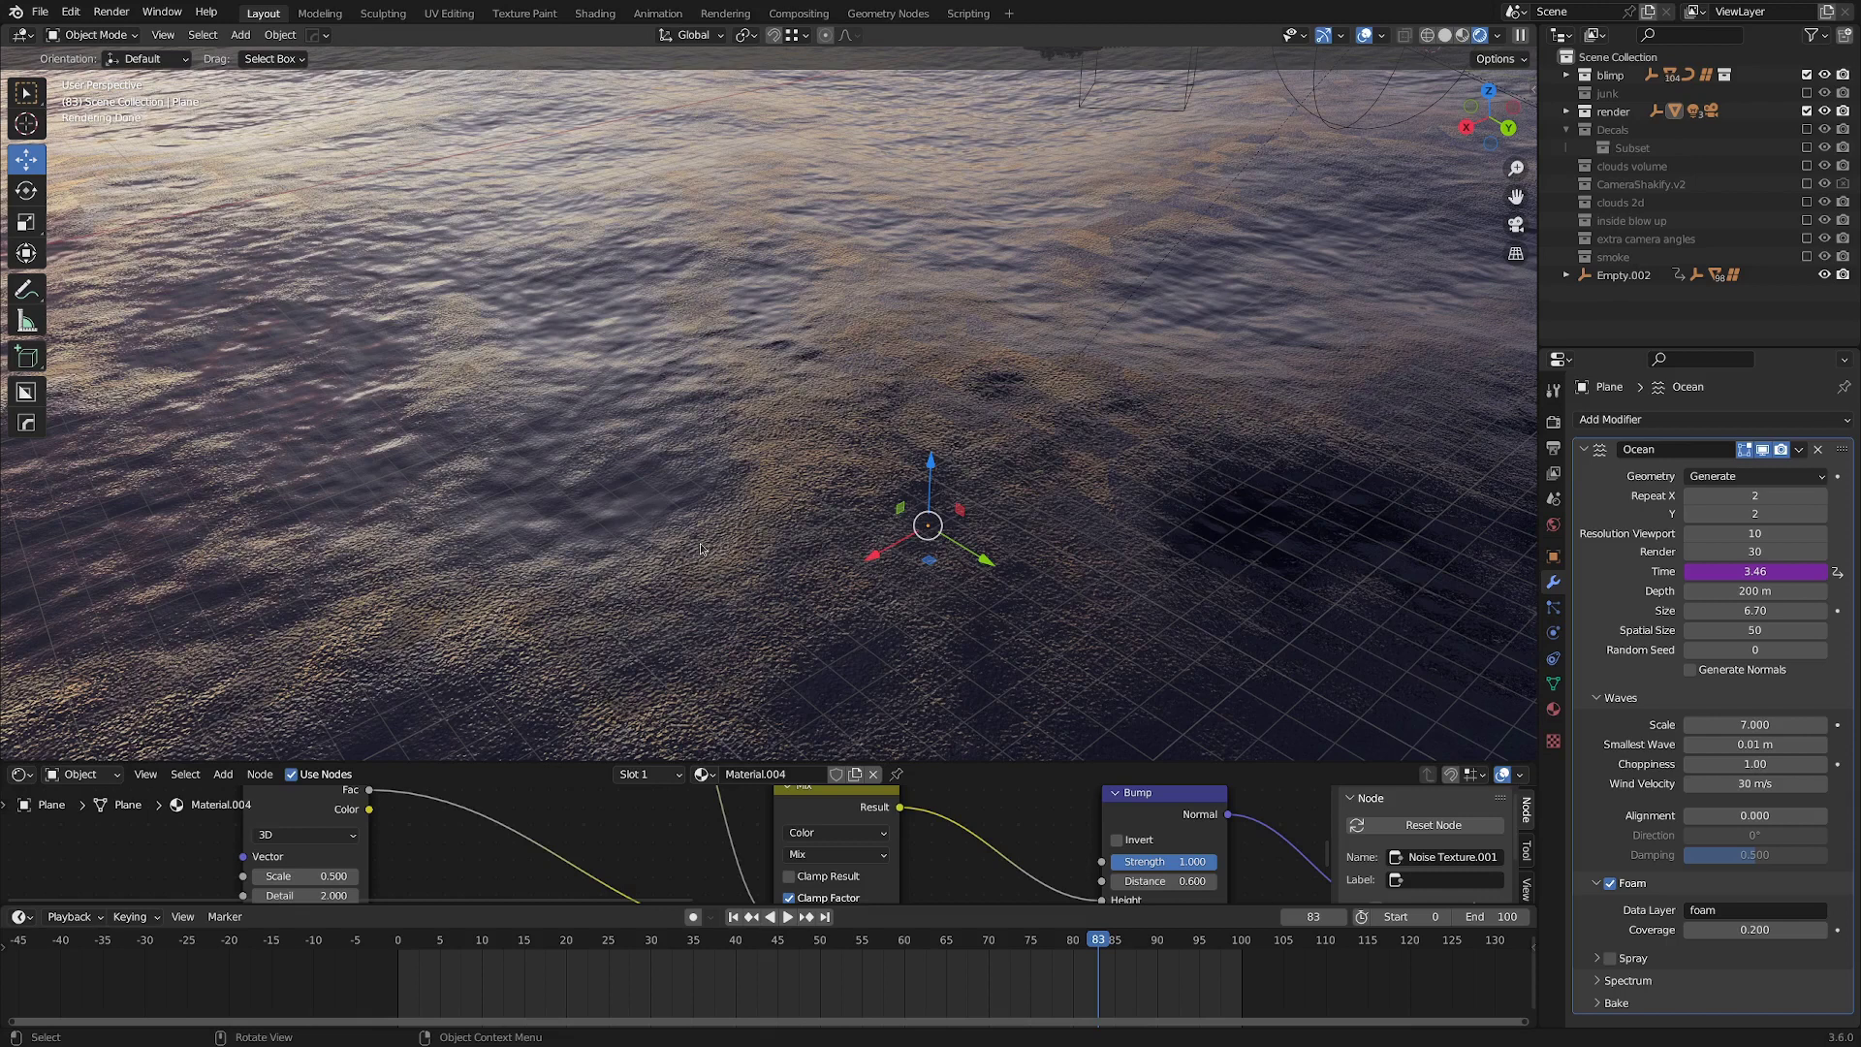
scroll(758, 837, down, 3)
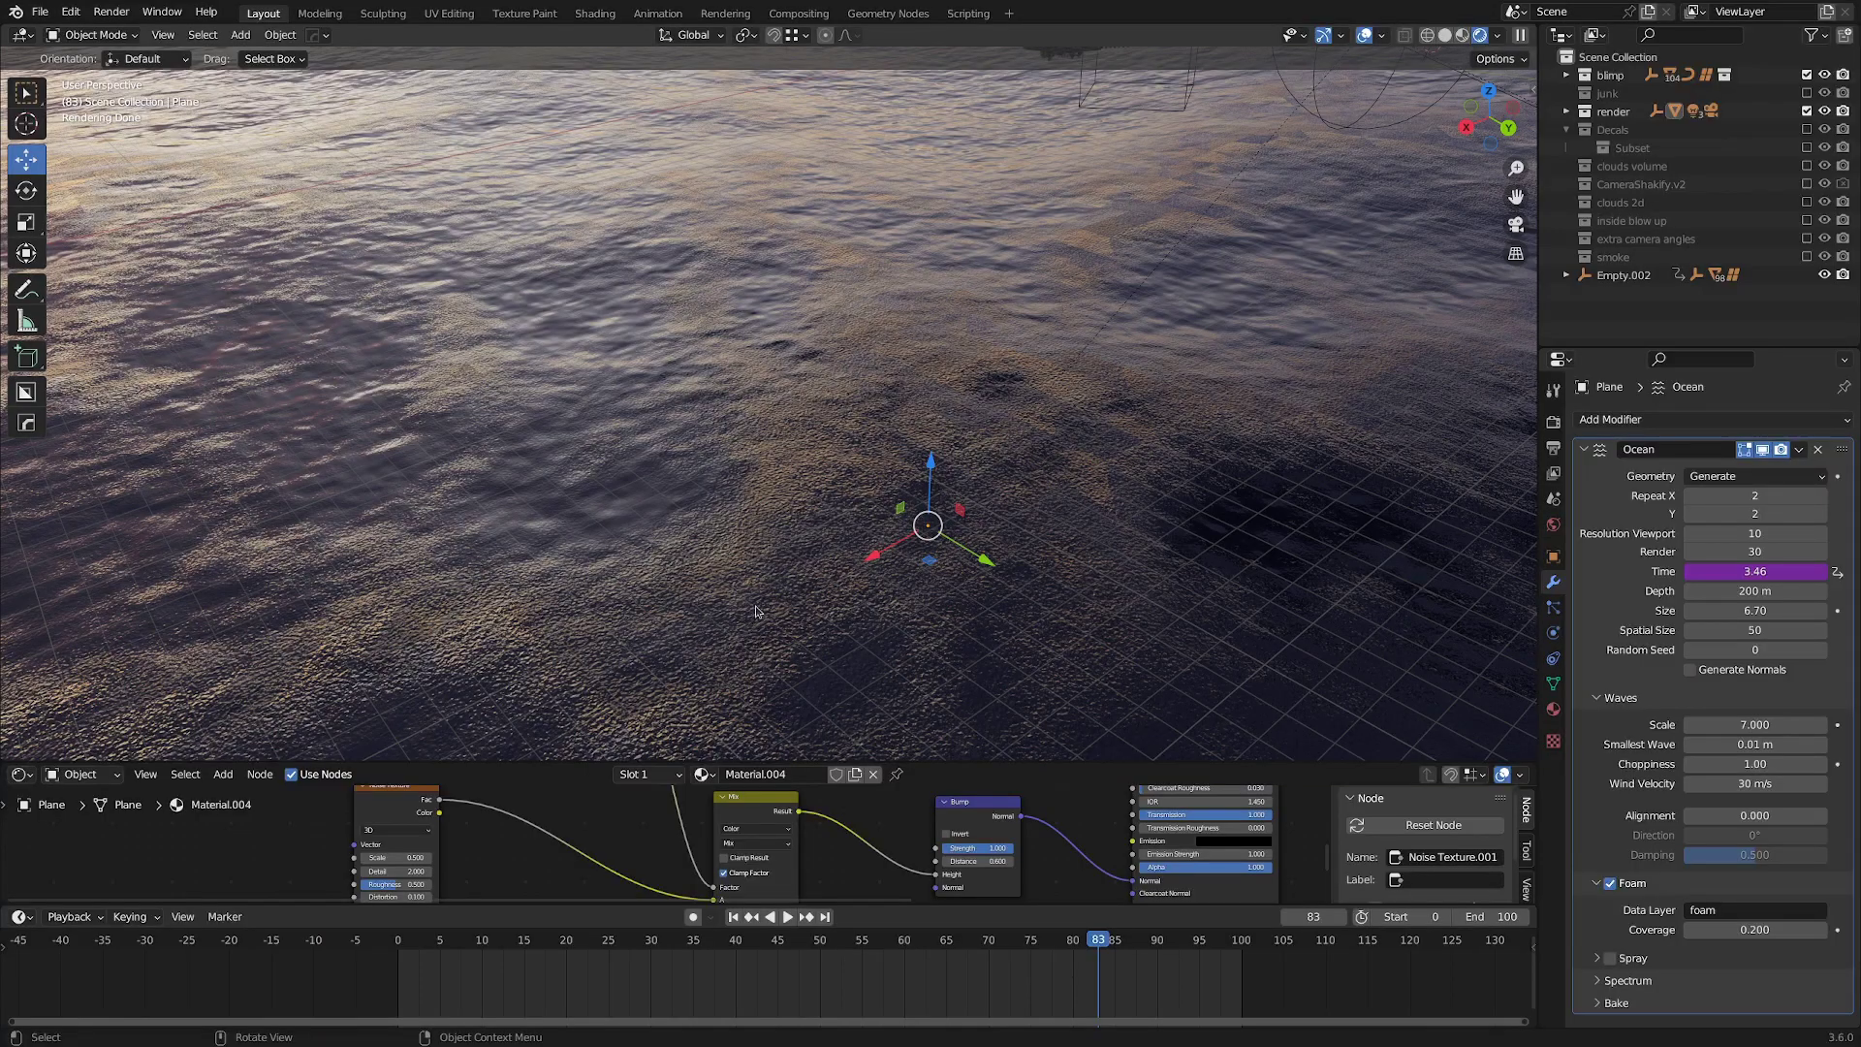
Maximize the shader editor and slightly reposition the Bump and Principled BSDF nodes.
key(ctrl+space)
mouse_move(746, 524)
mouse_down()
mouse_move(769, 520)
mouse_move(753, 522)
mouse_up()
mouse_move(1090, 519)
mouse_down()
mouse_move(1066, 537)
mouse_move(1083, 544)
mouse_up()
middle_drag(1310, 697, 716, 761)
mouse_move(930, 747)
mouse_down()
mouse_move(884, 765)
mouse_move(904, 767)
mouse_up()
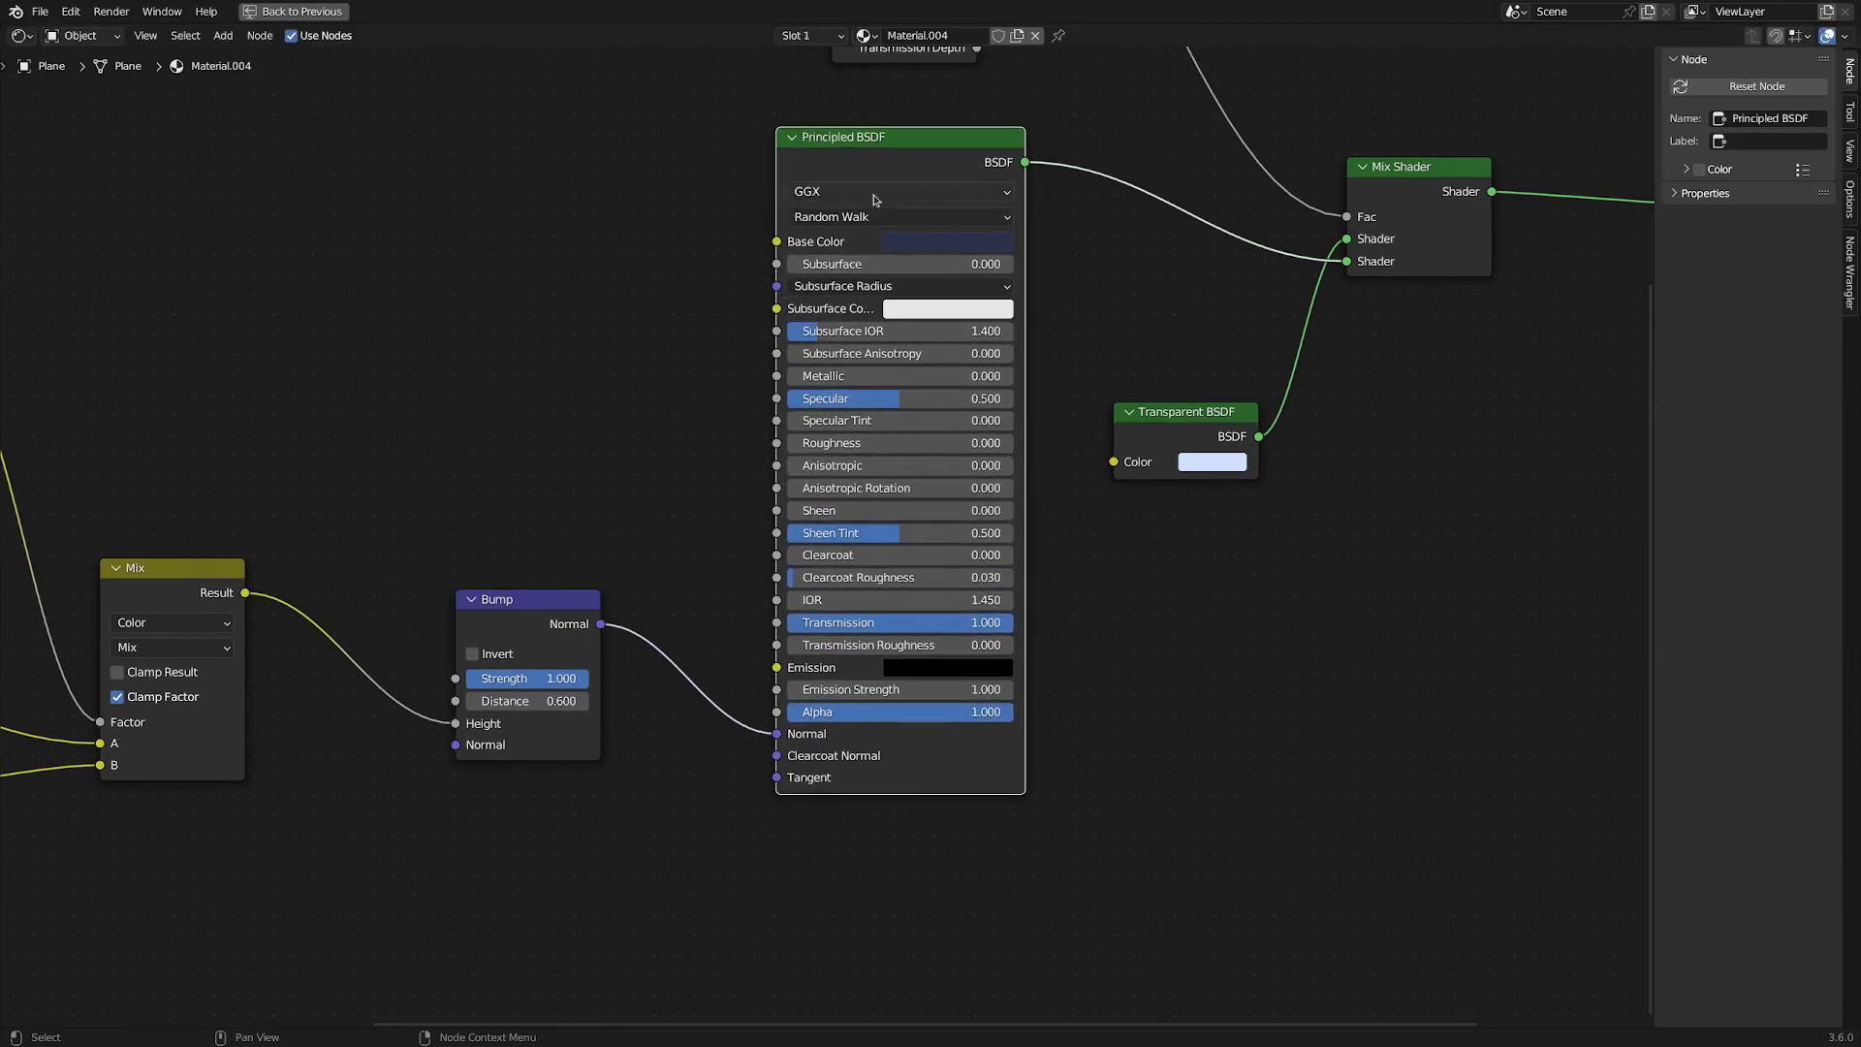
Reposition the Light Path, Transparent BSDF and Mix Shader nodes near the material output.
scroll(953, 164, down, 2)
middle_drag(1130, 280, 881, 518)
scroll(881, 517, down, 2)
drag(681, 212, 789, 220)
drag(887, 669, 879, 659)
drag(1082, 499, 1124, 490)
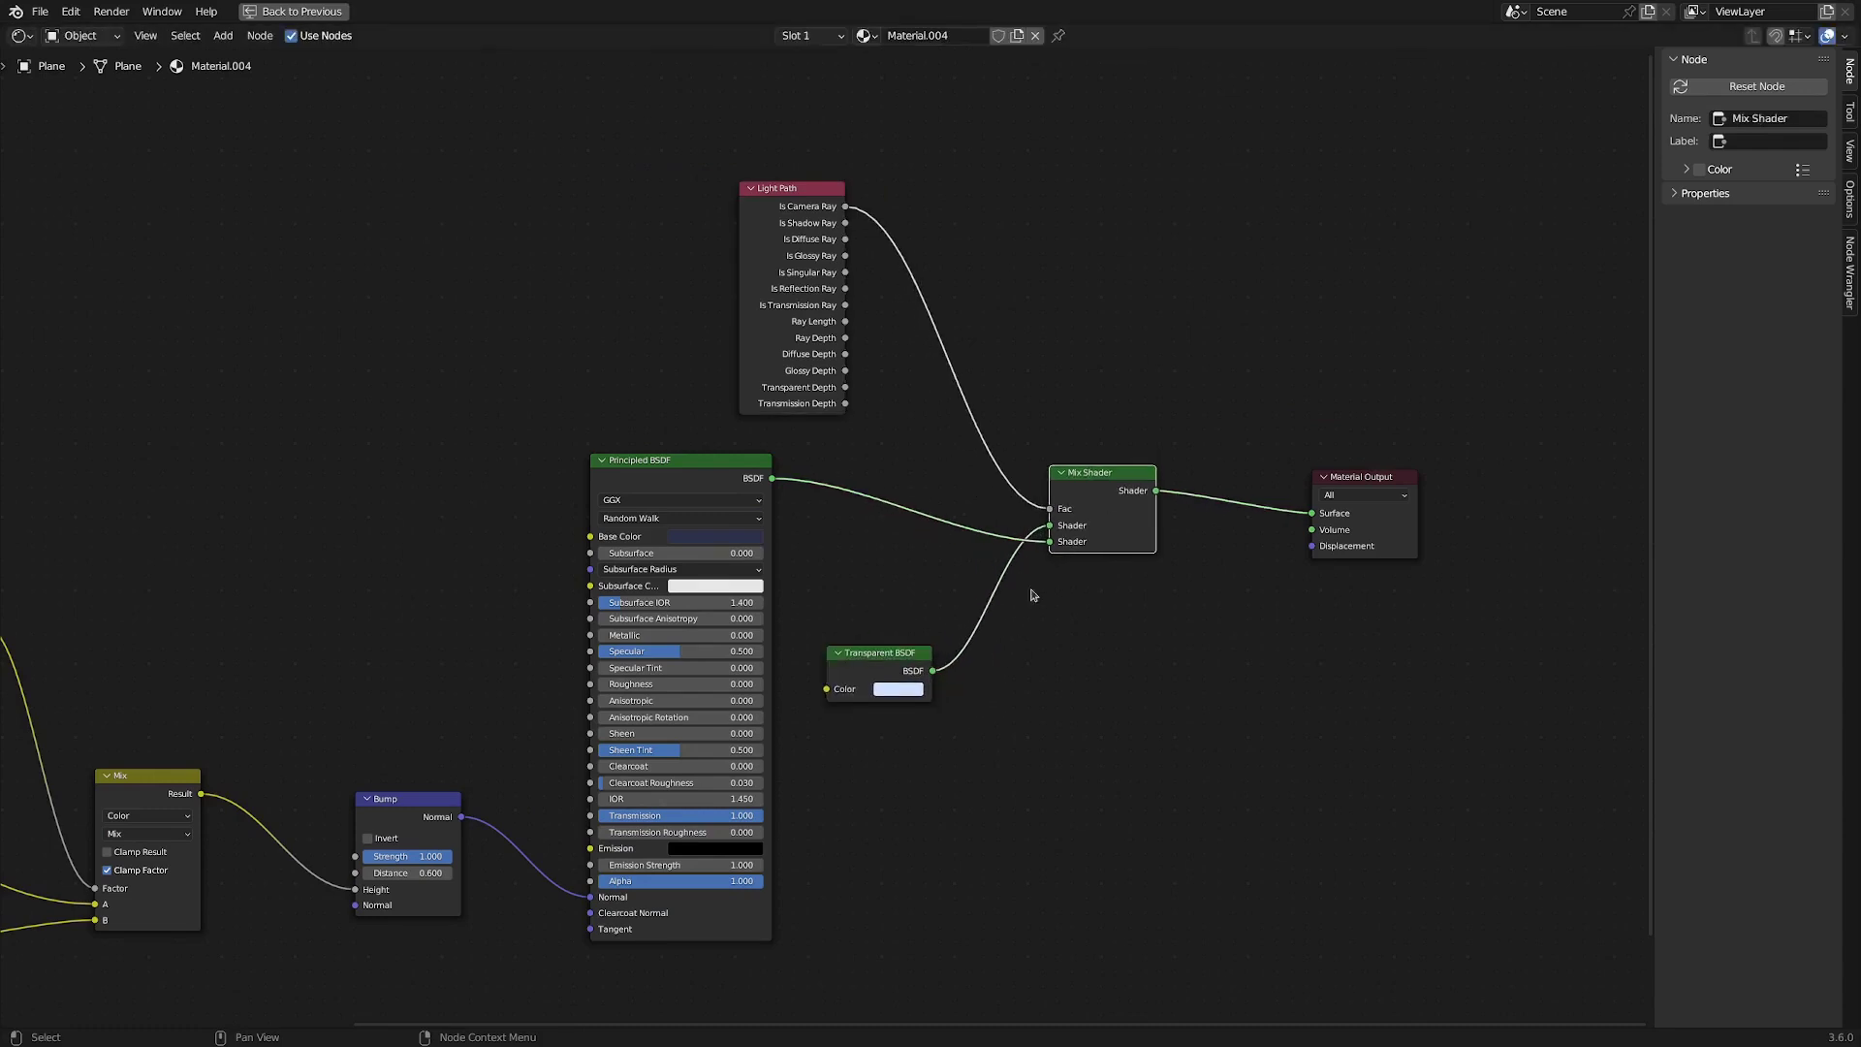
Select the ocean's Principled BSDF node up close and nudge it slightly.
scroll(851, 601, up, 3)
middle_drag(851, 600, 1032, 493)
scroll(1032, 493, up, 1)
mouse_move(801, 350)
mouse_down()
mouse_move(816, 347)
mouse_move(791, 344)
mouse_up()
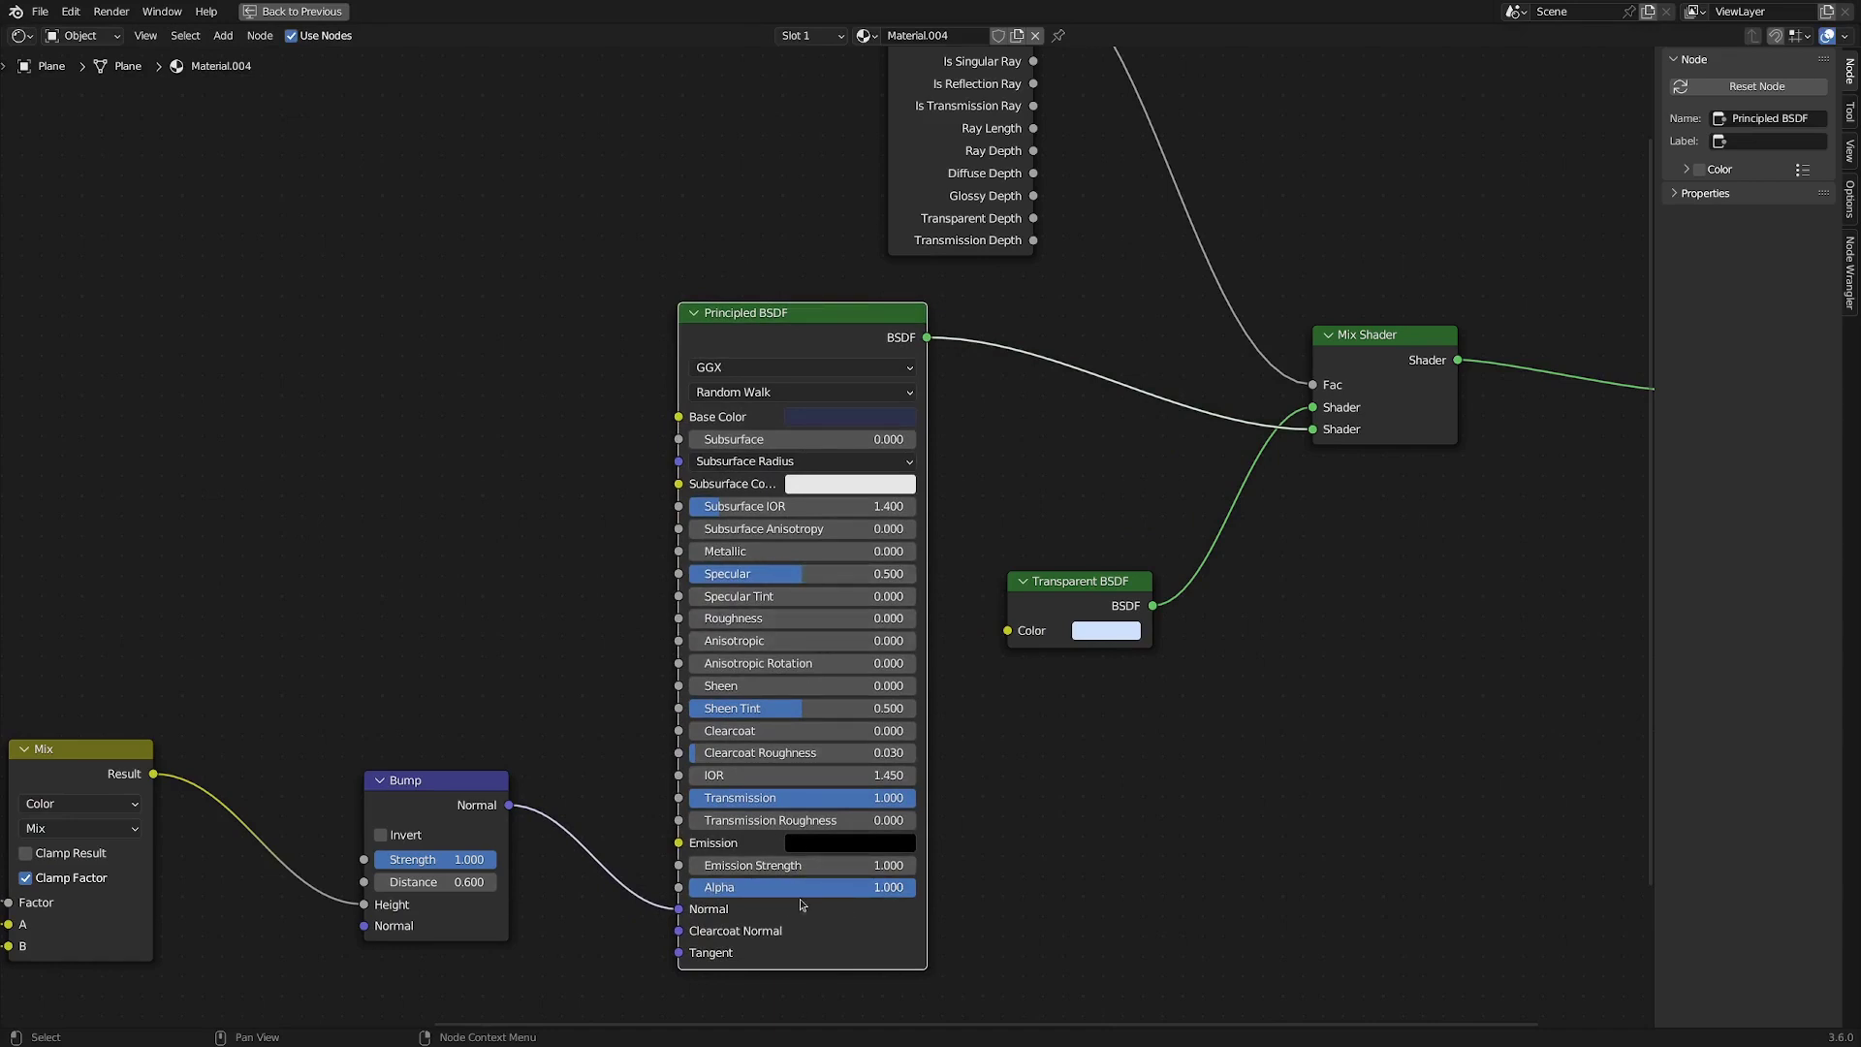
Return to the full layout and show the camera view in rendered shading.
scroll(878, 430, down, 5)
middle_drag(989, 535, 1080, 554)
key(ctrl+space)
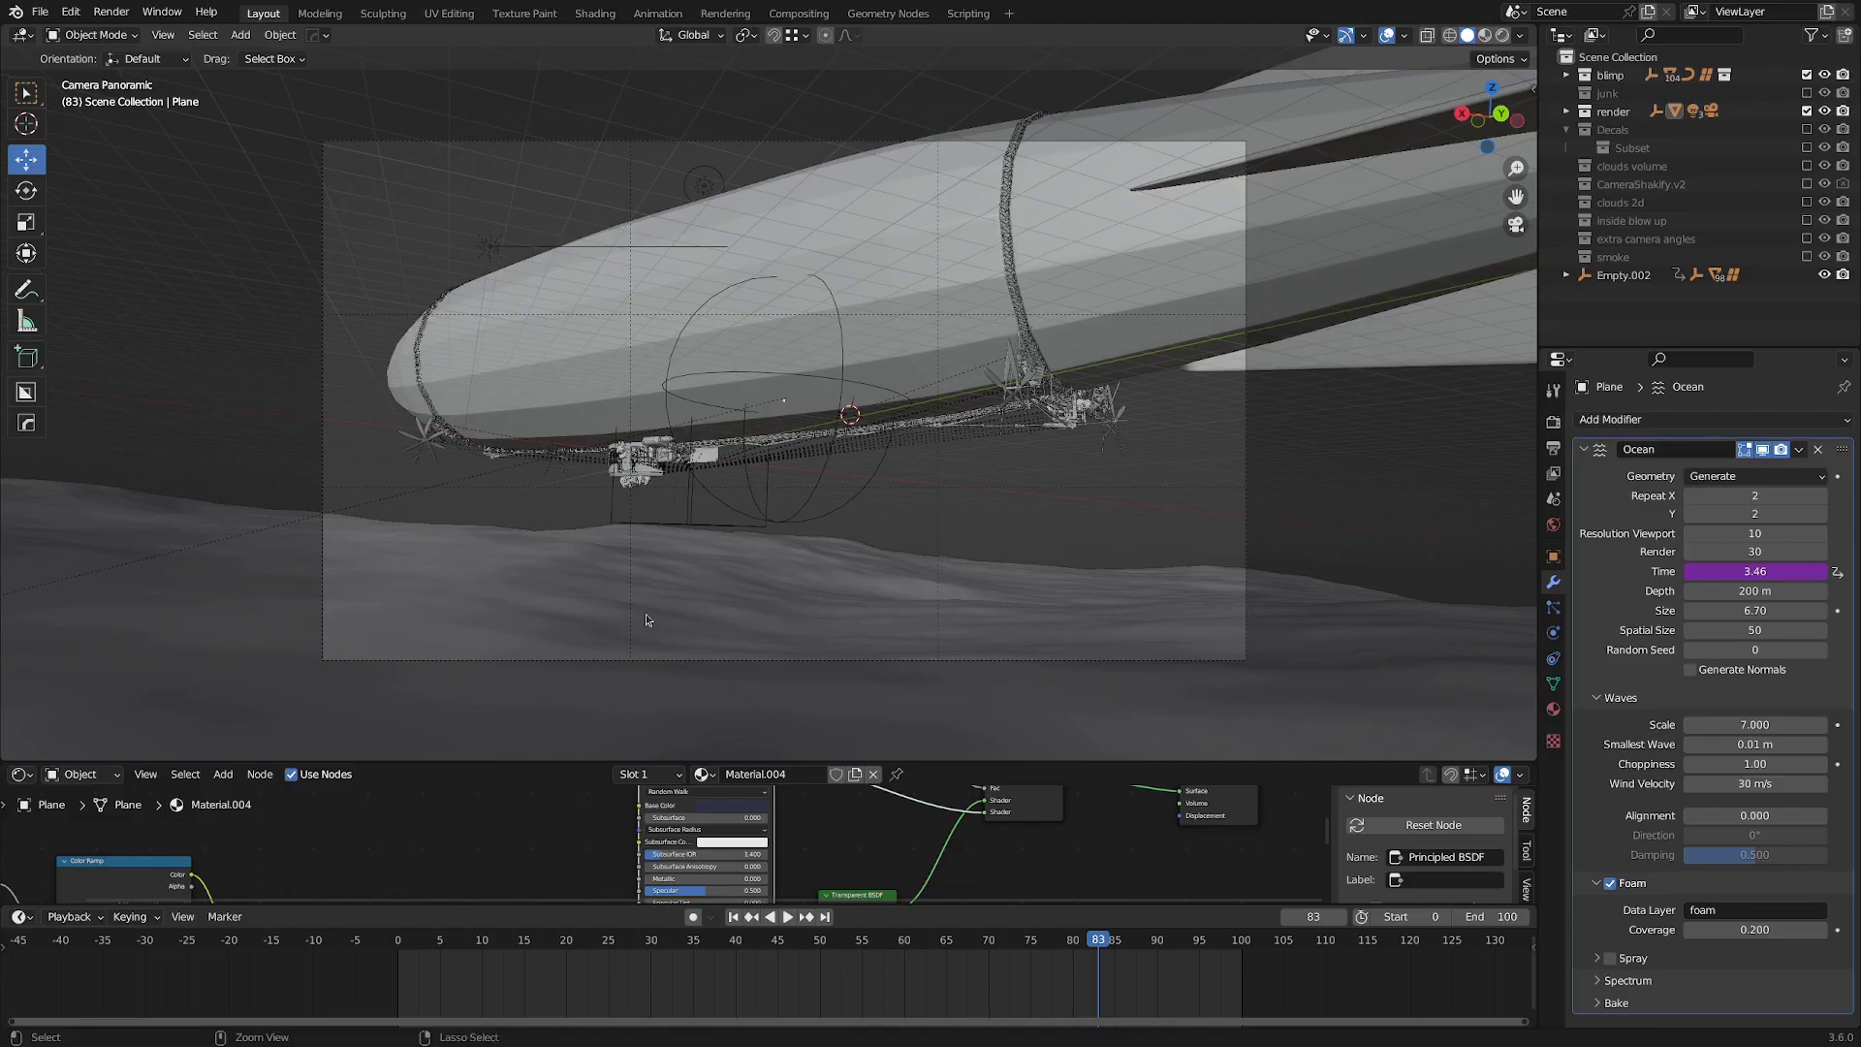
key(z)
click(728, 545)
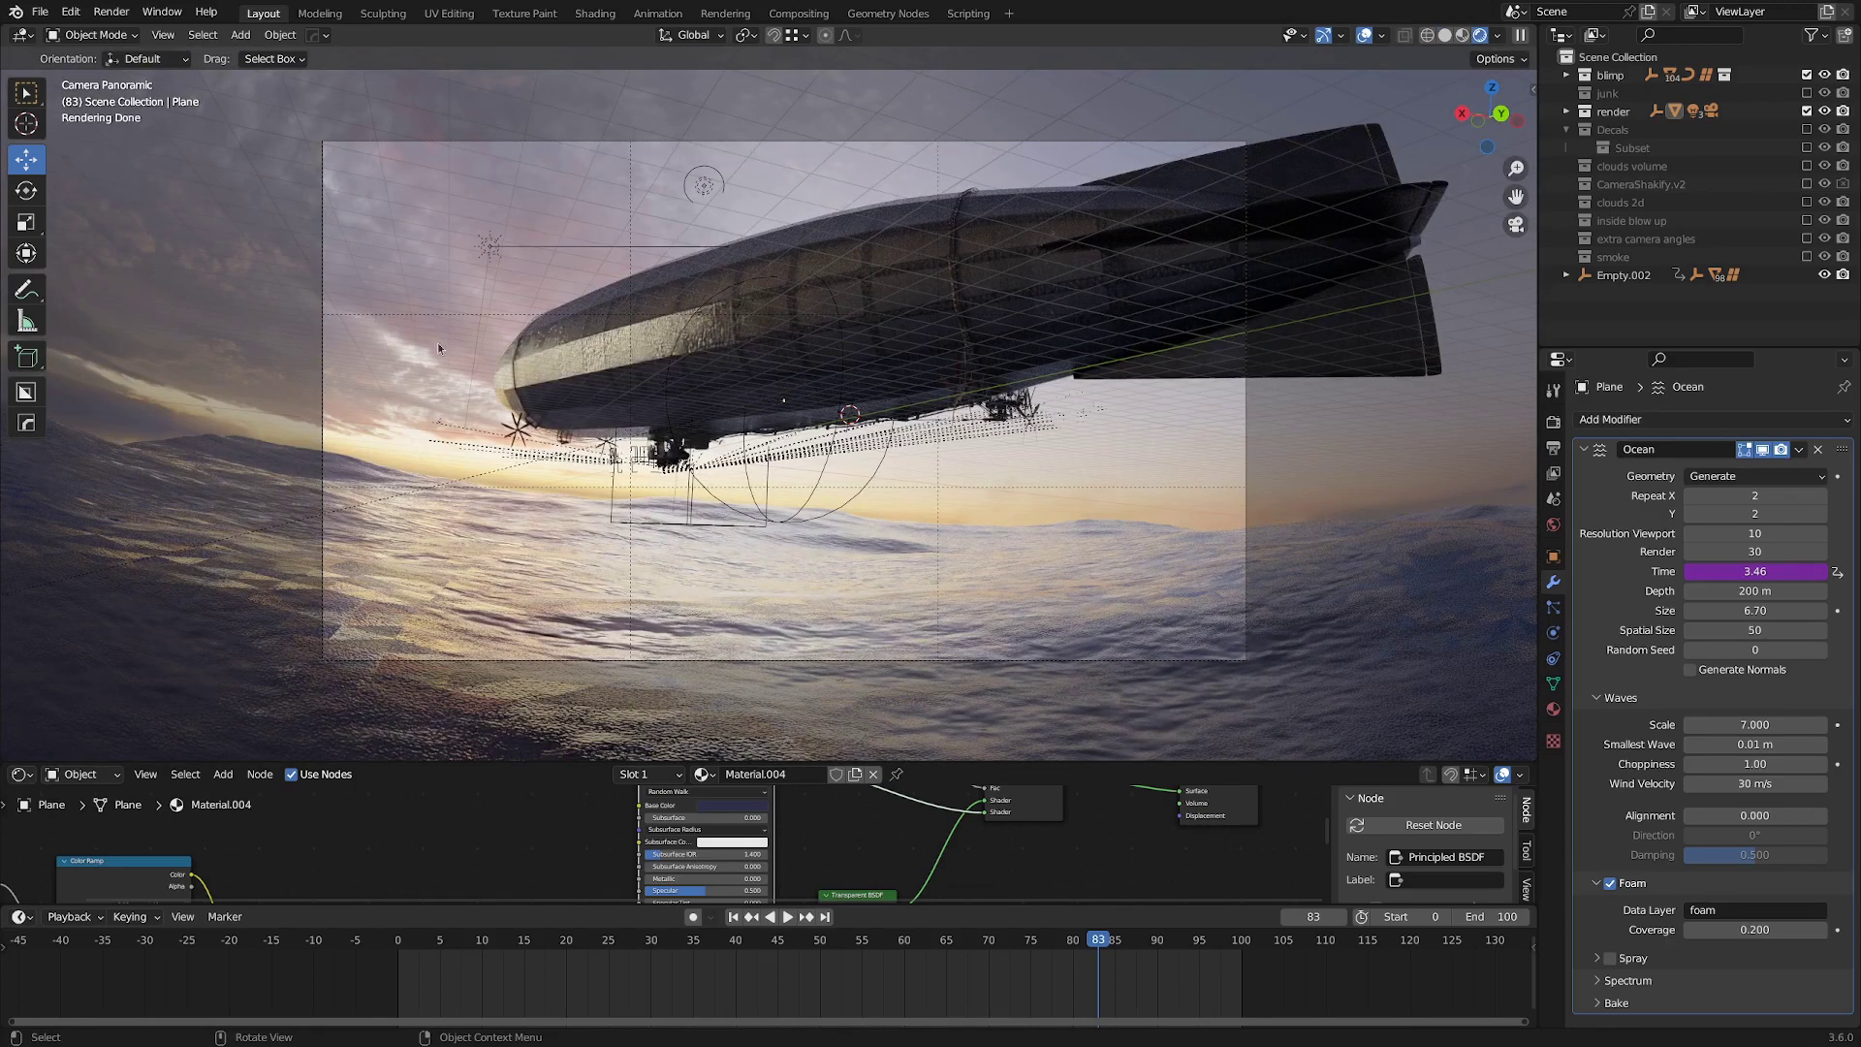
Leave the camera view and examine the ocean plane and its surrounding sky from several angles in rendered shading.
middle_drag(520, 252, 580, 357)
scroll(535, 345, down, 5)
scroll(563, 392, down, 5)
scroll(955, 346, up, 5)
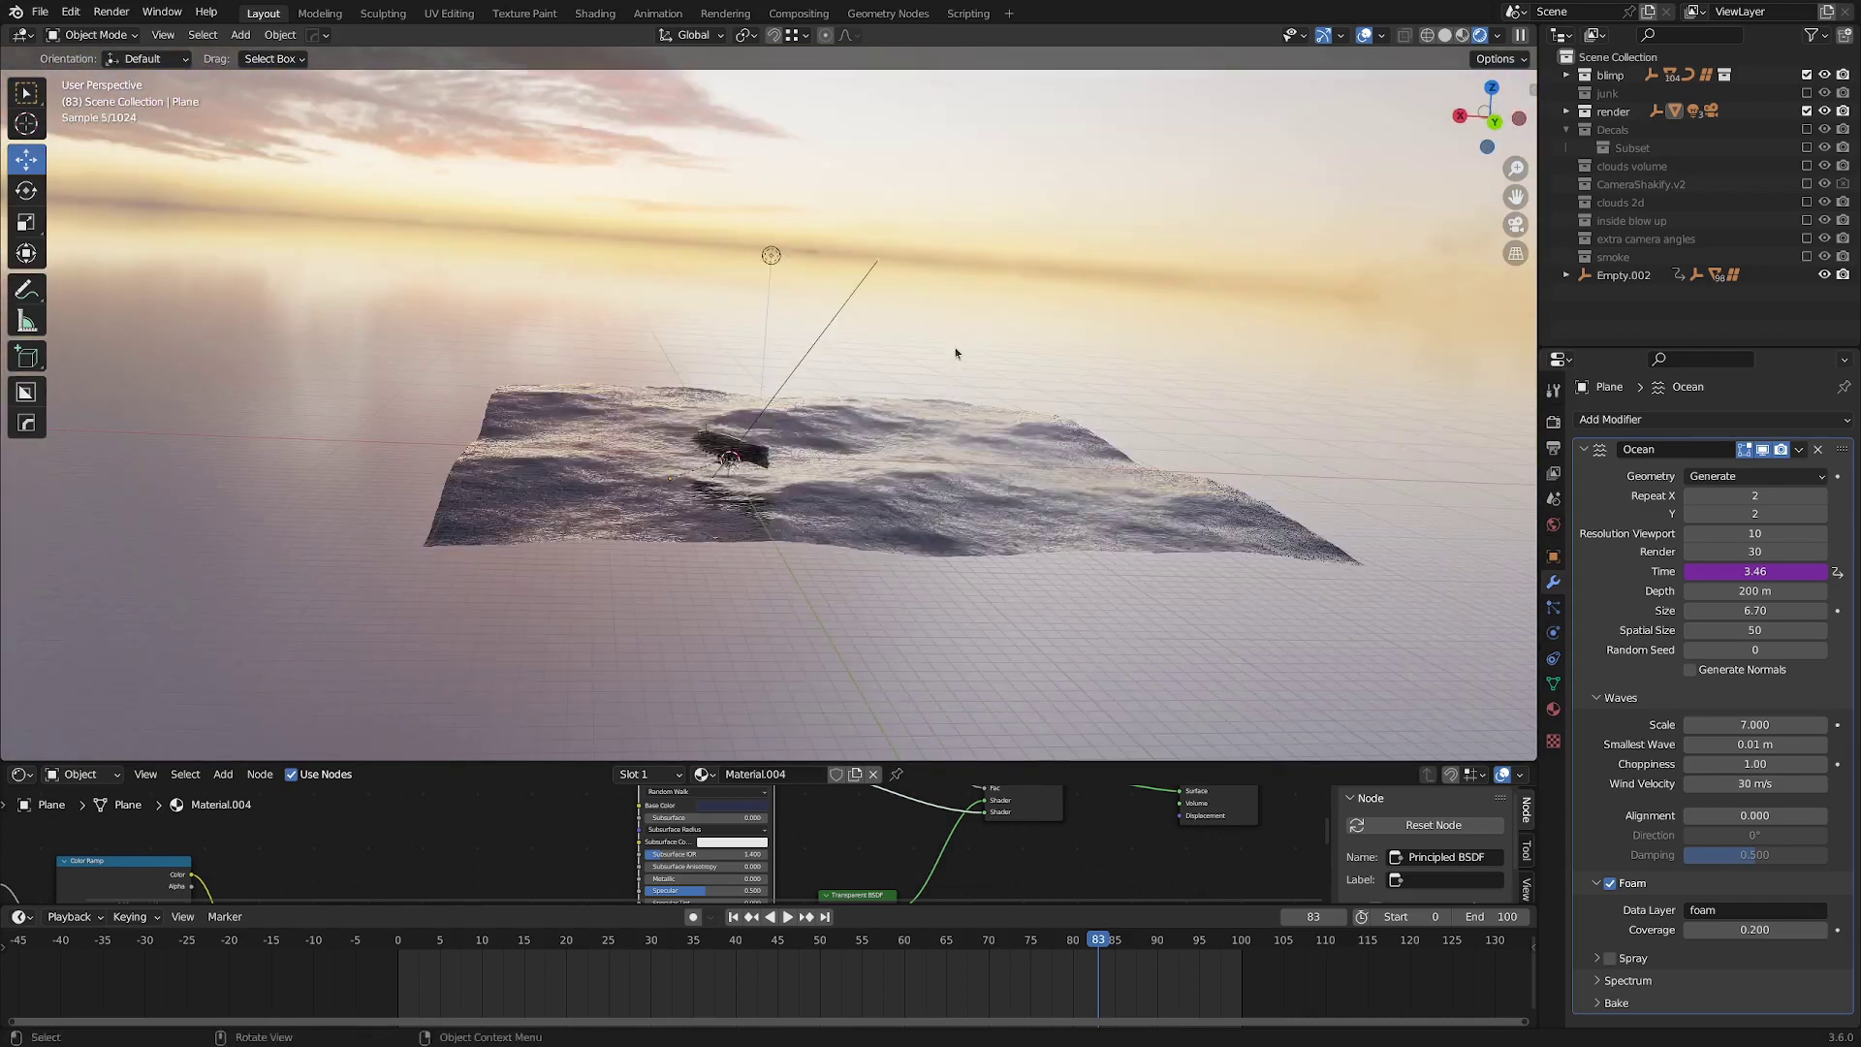
middle_drag(956, 347, 347, 308)
middle_drag(1074, 336, 502, 519)
middle_drag(816, 530, 417, 321)
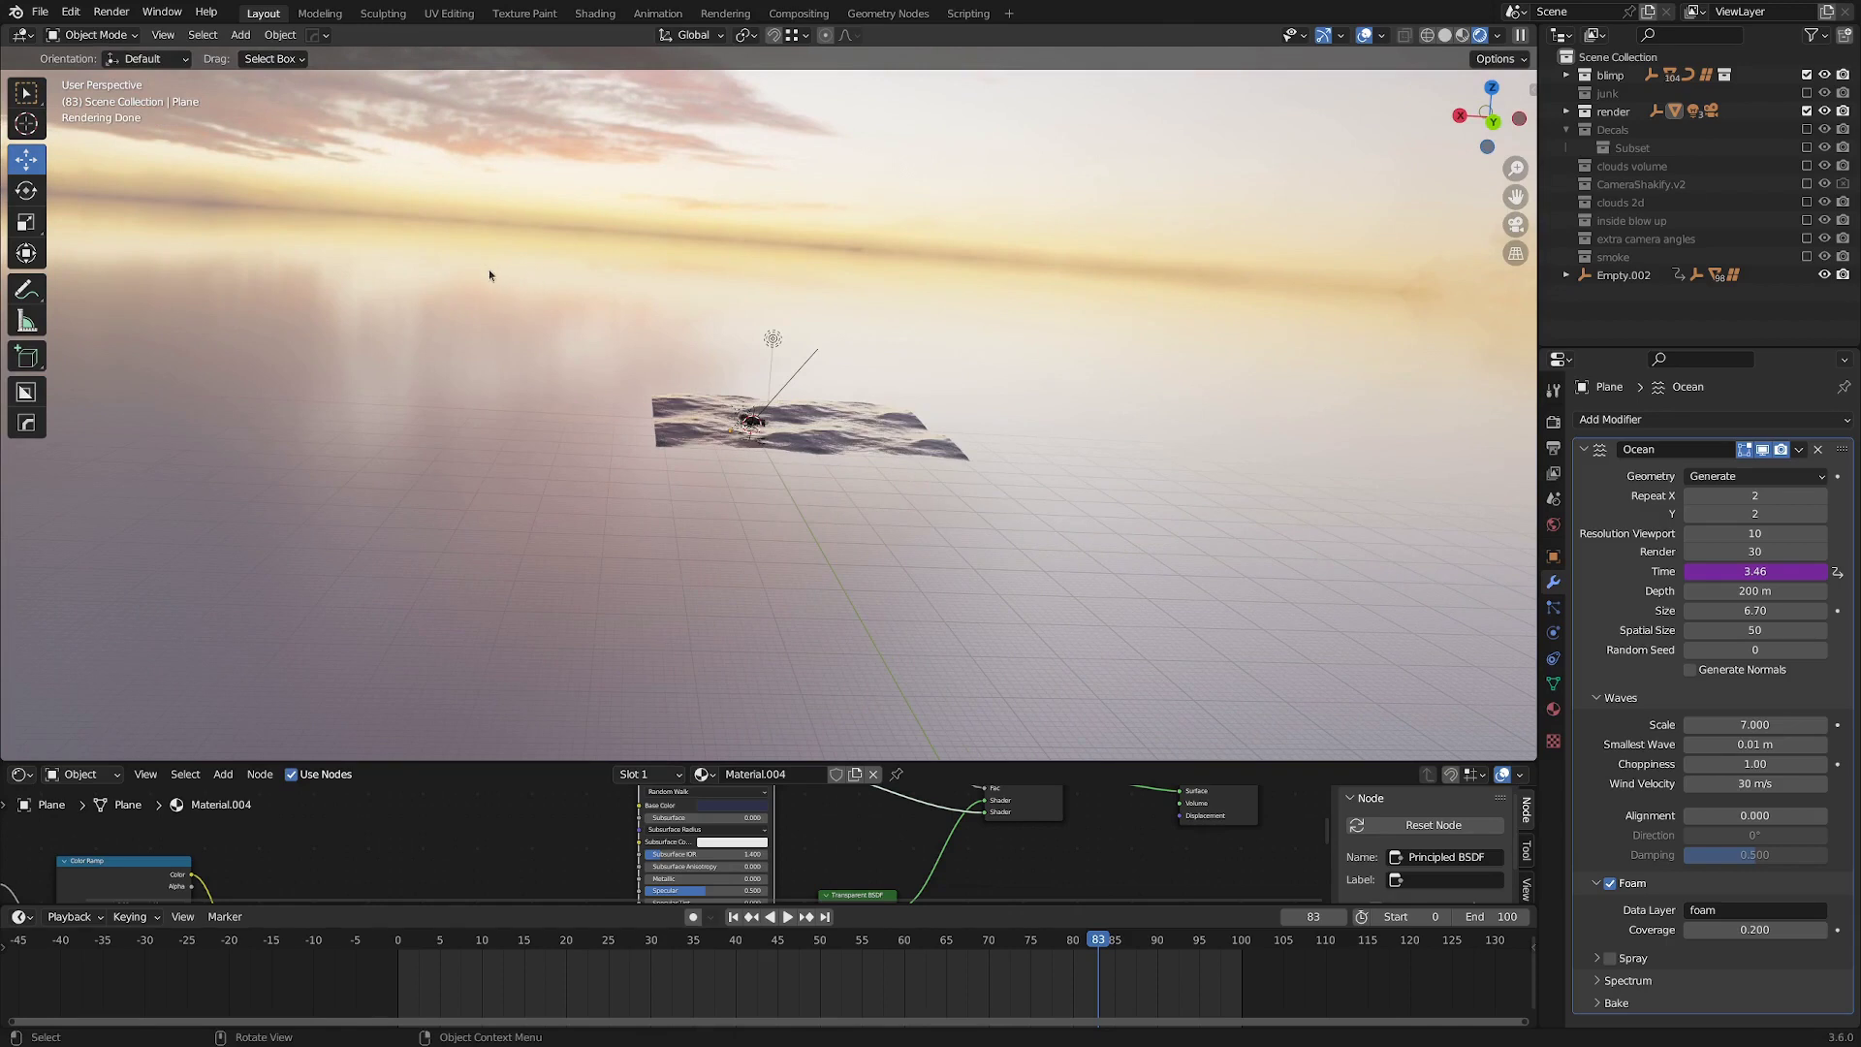
scroll(505, 380, up, 3)
middle_drag(506, 387, 549, 387)
scroll(548, 388, up, 2)
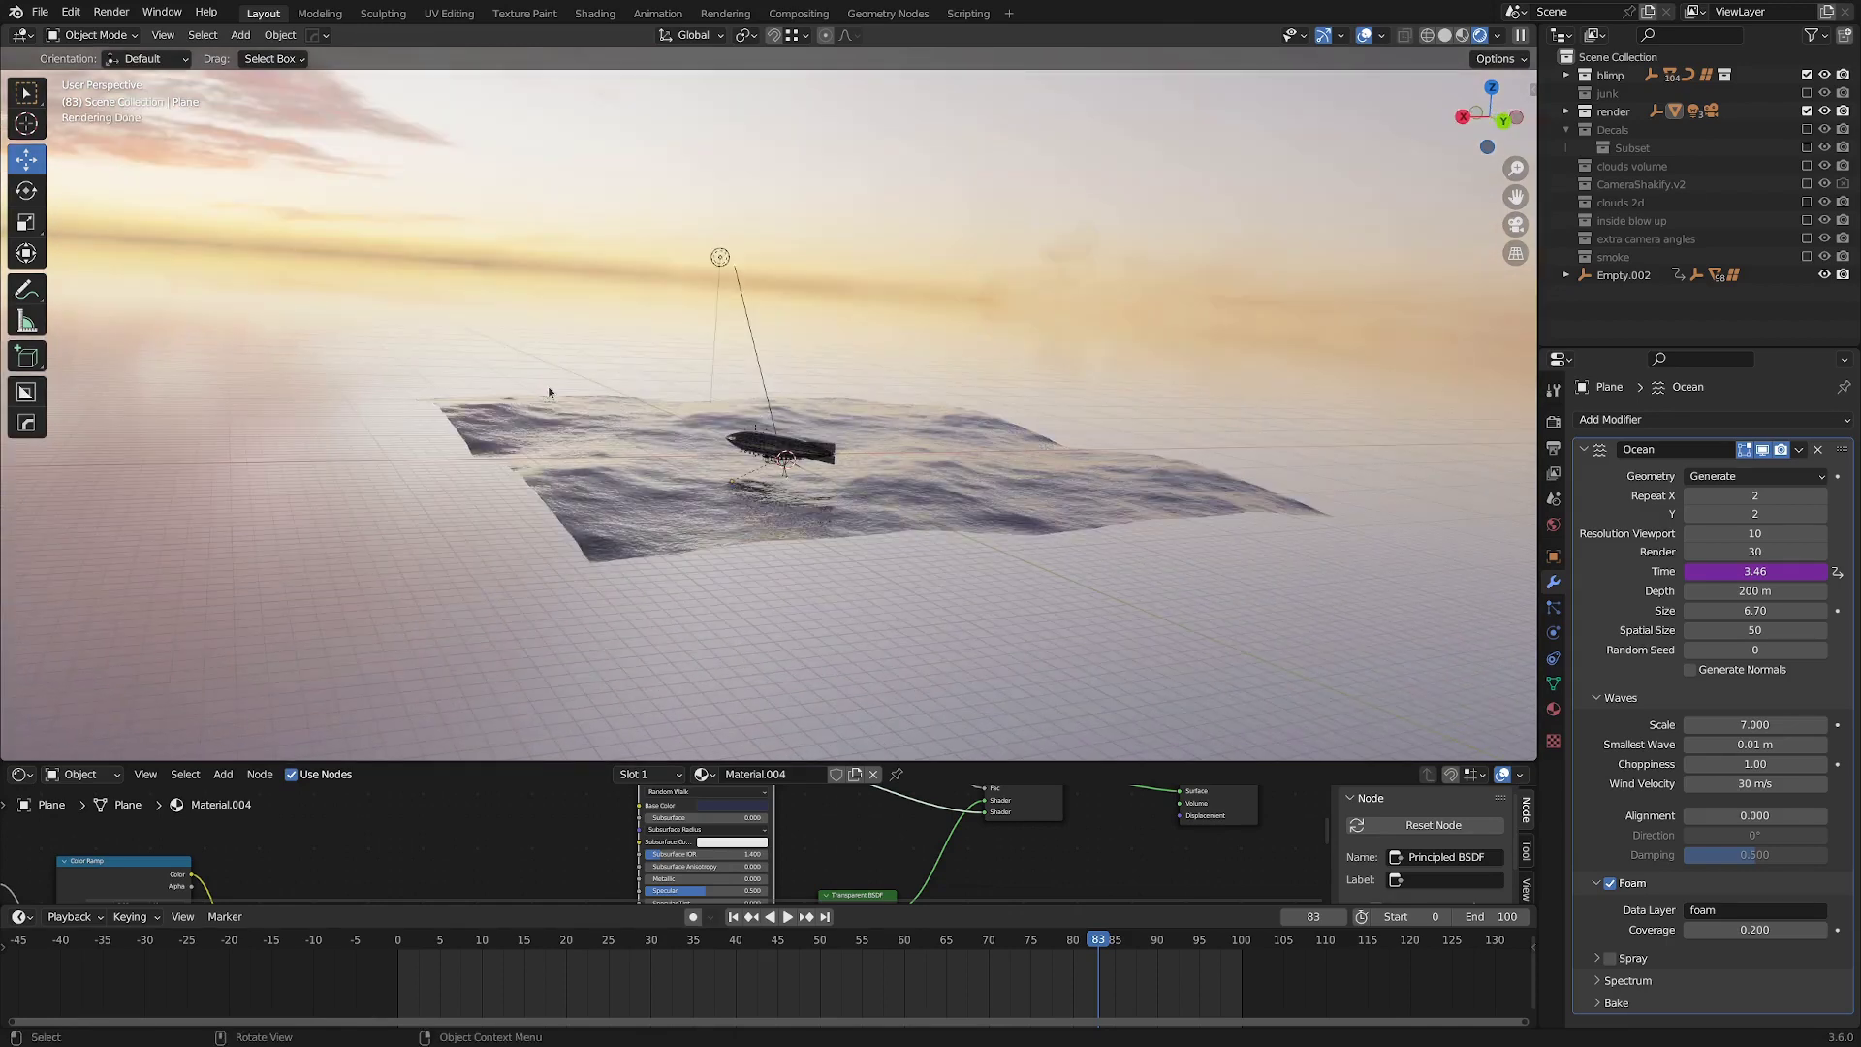
In the camera view with overlays hidden, go to frame 63 and enable the clouds volume collection.
key(KP_0)
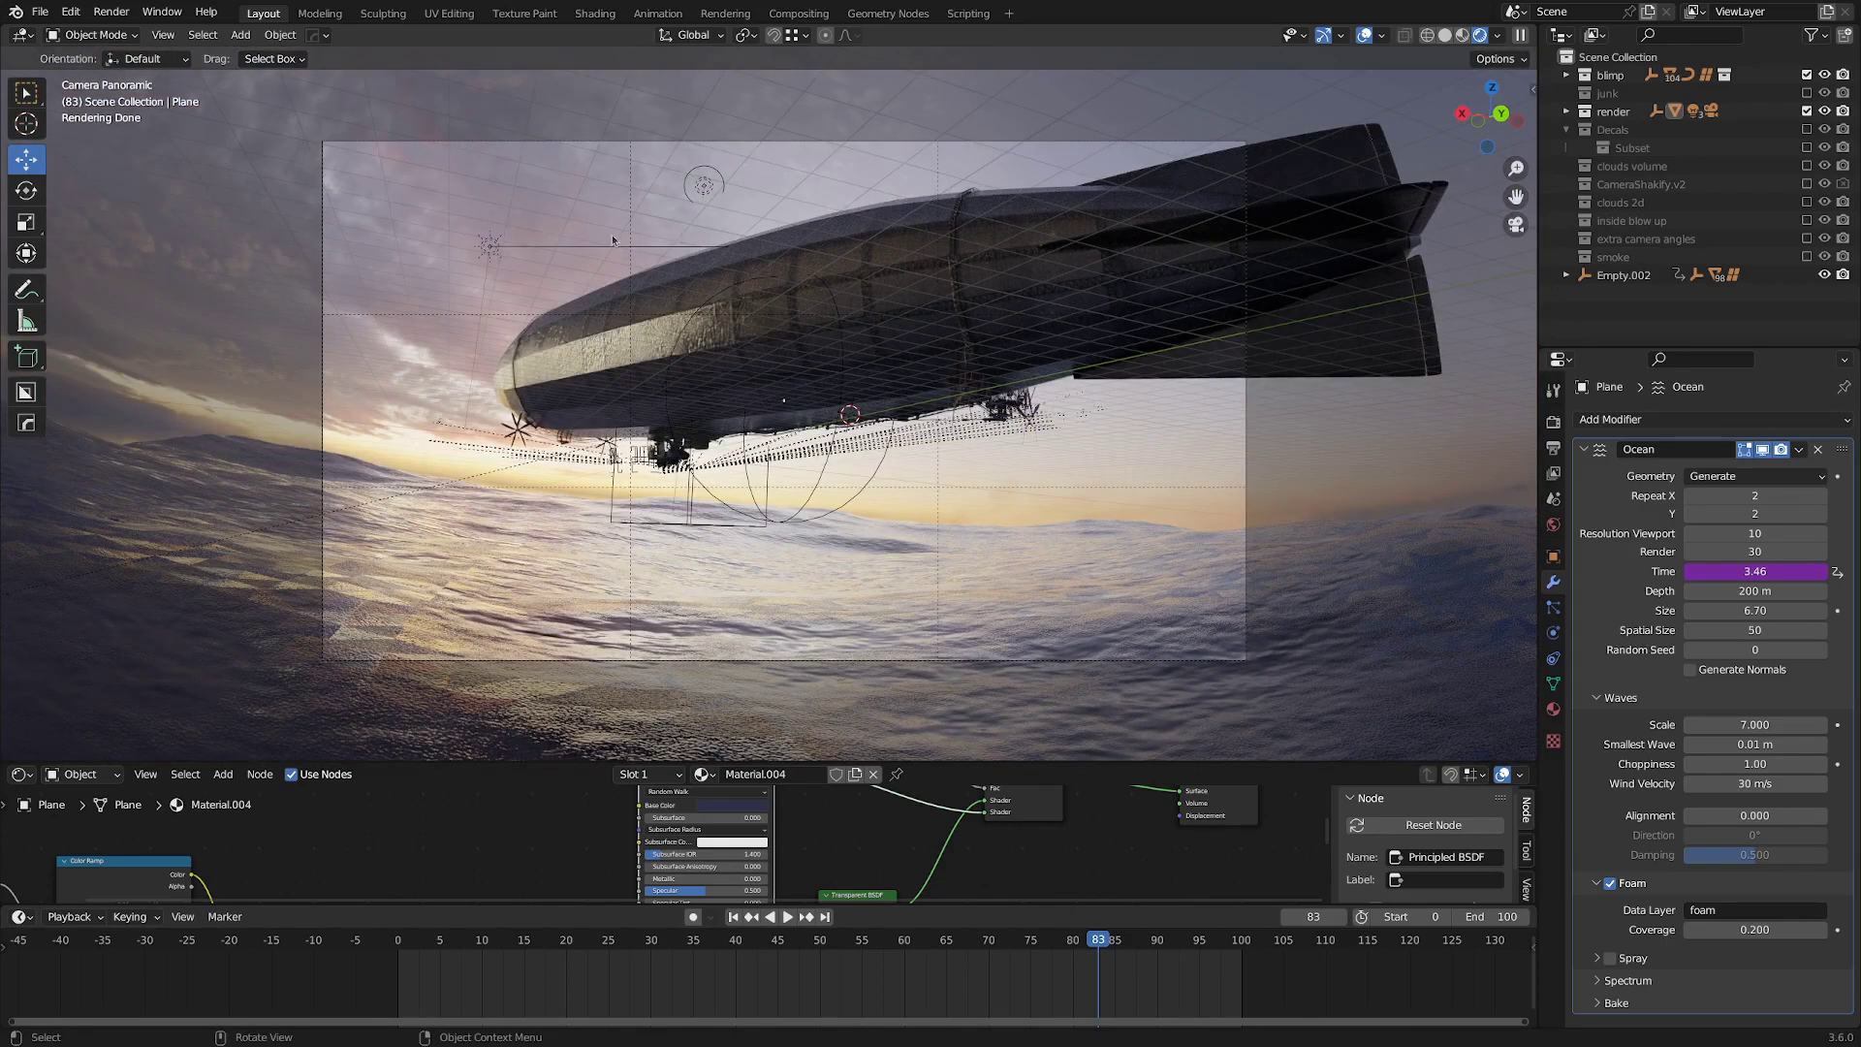
key(shift+alt+z)
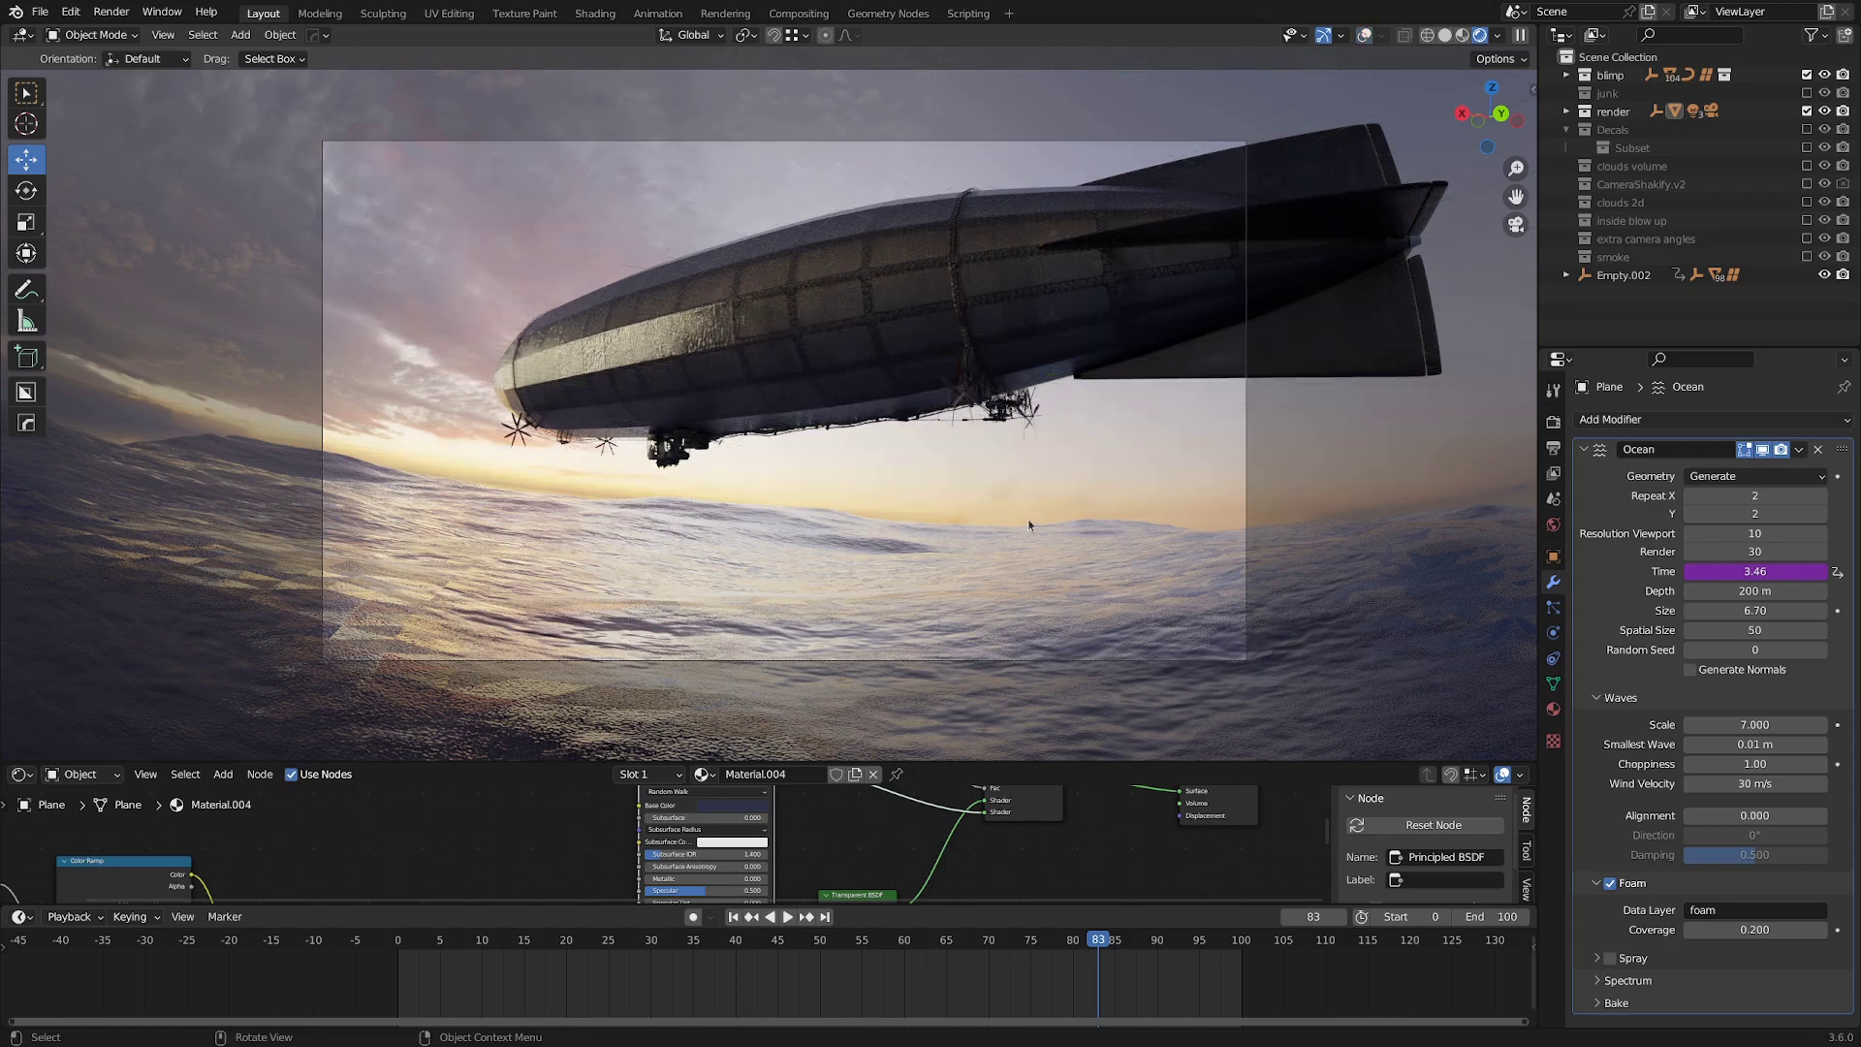
click(928, 939)
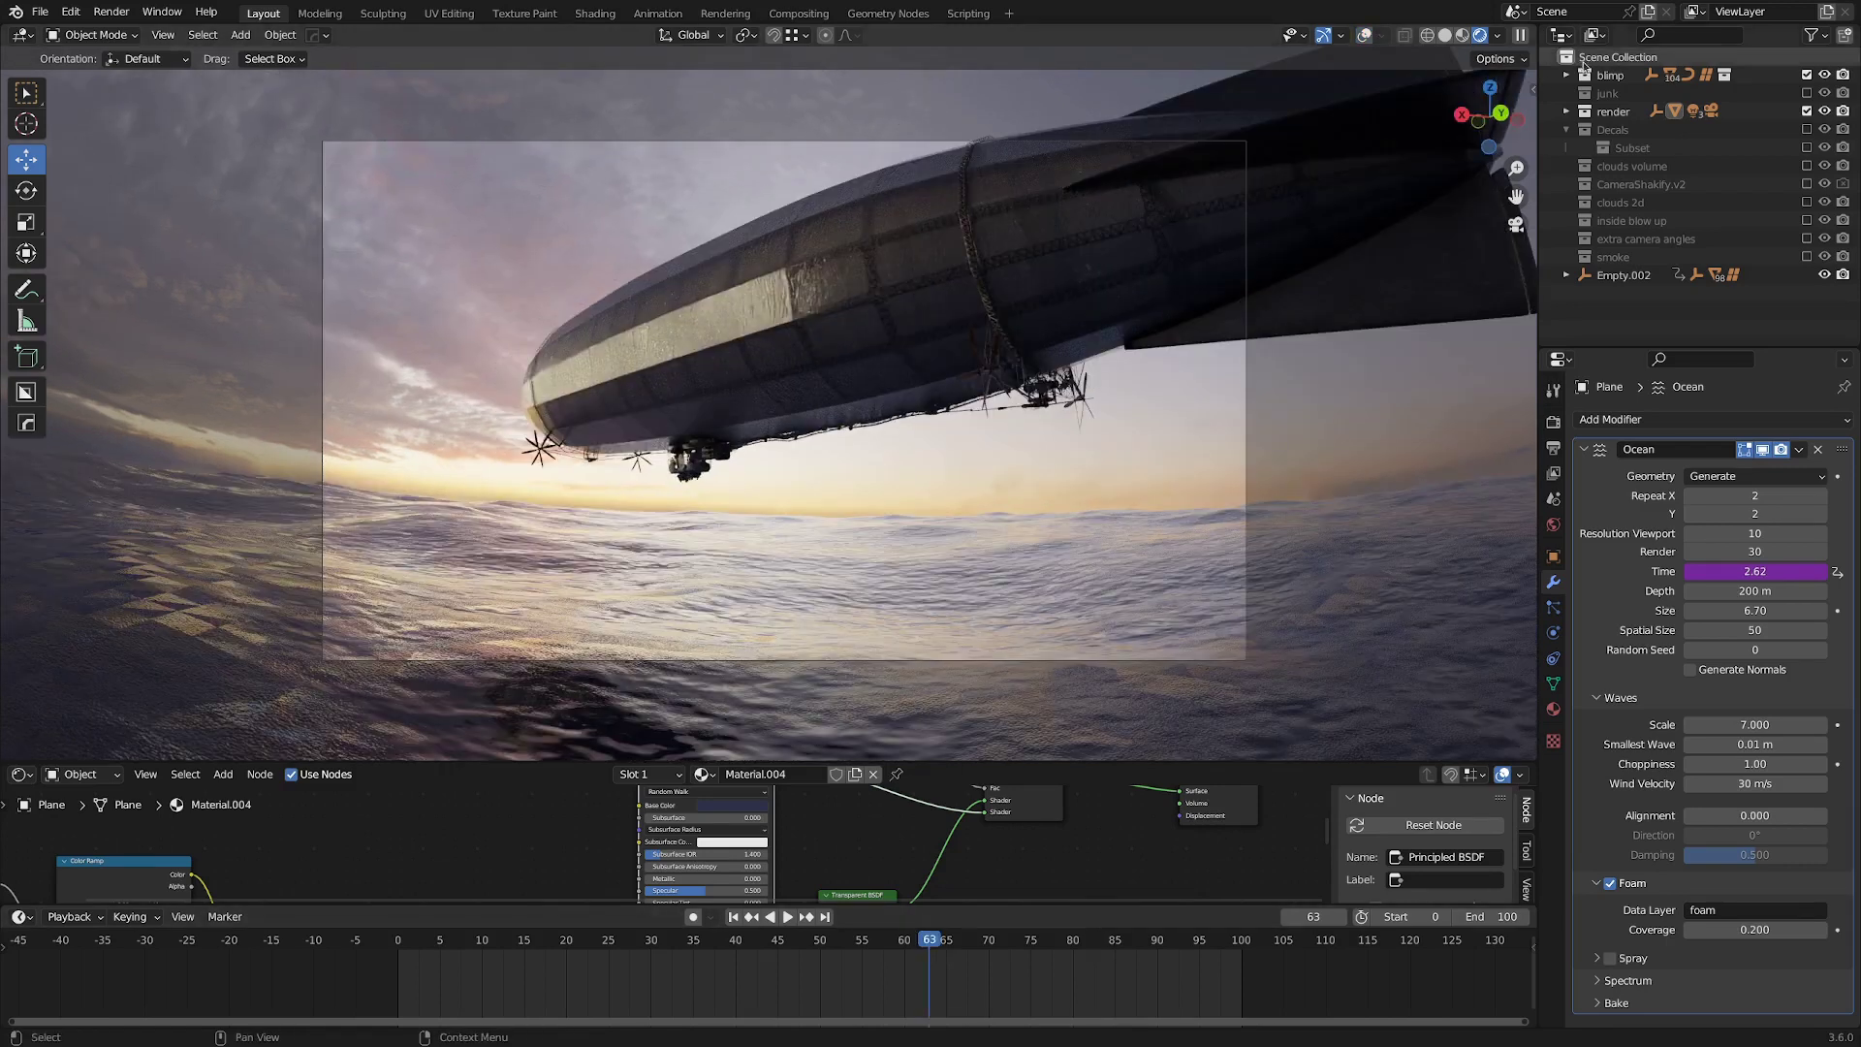
click(1806, 165)
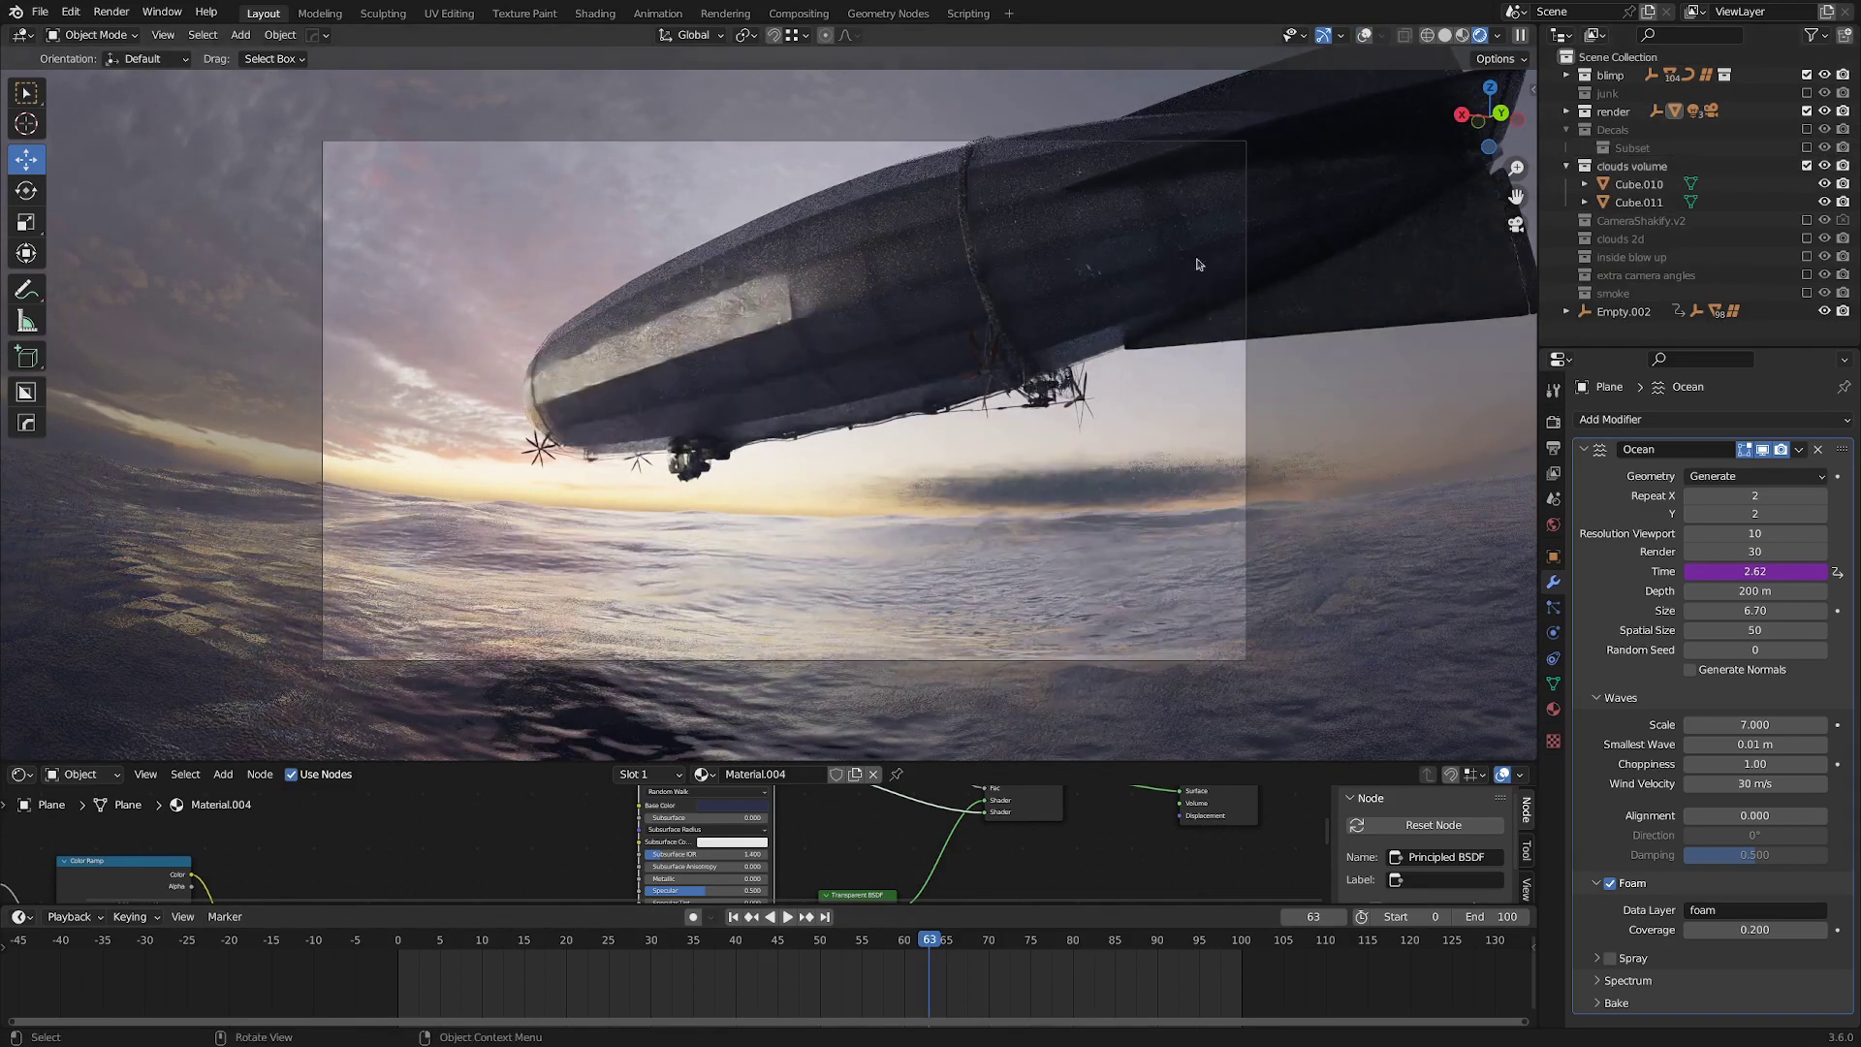
Use solid shading to find and select the cloud volume box Cube.010, and show it in rendered shading with overlays.
middle_drag(1199, 264, 912, 371)
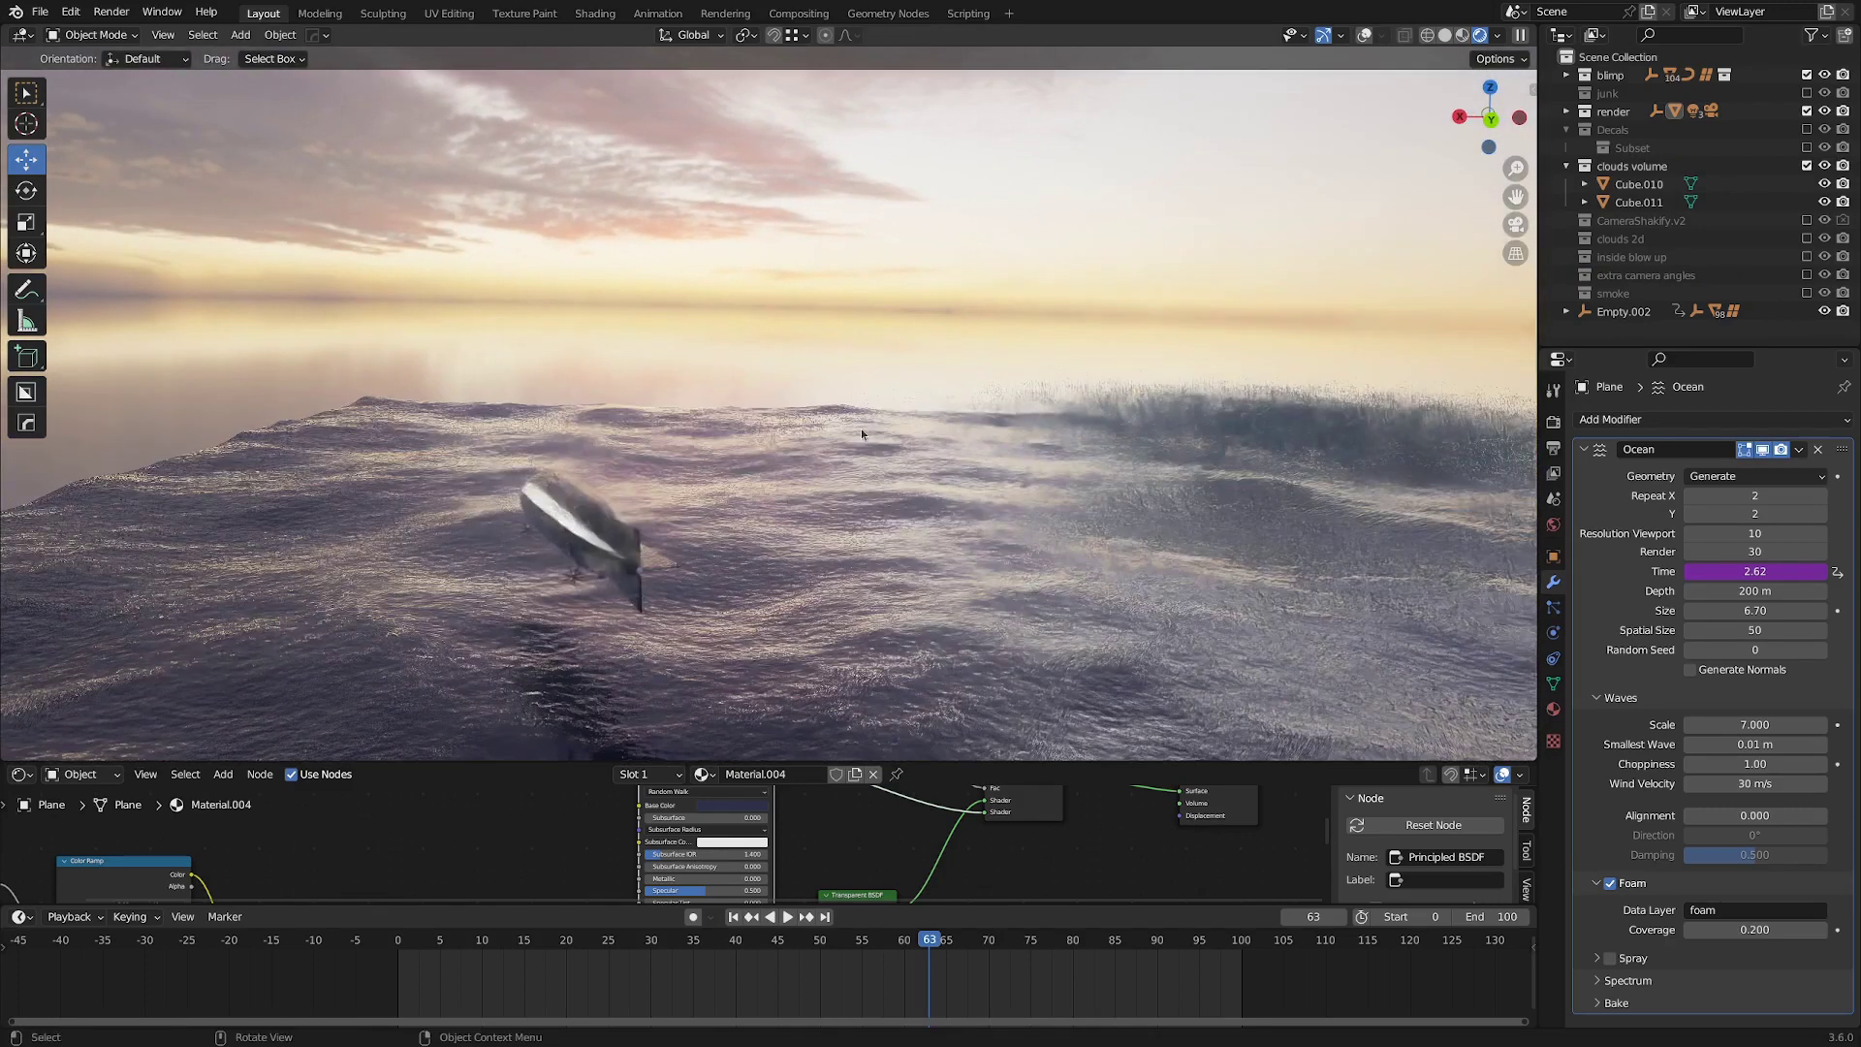
key(z)
click(696, 523)
middle_drag(696, 523, 698, 516)
key(z)
click(679, 457)
scroll(651, 427, down, 1)
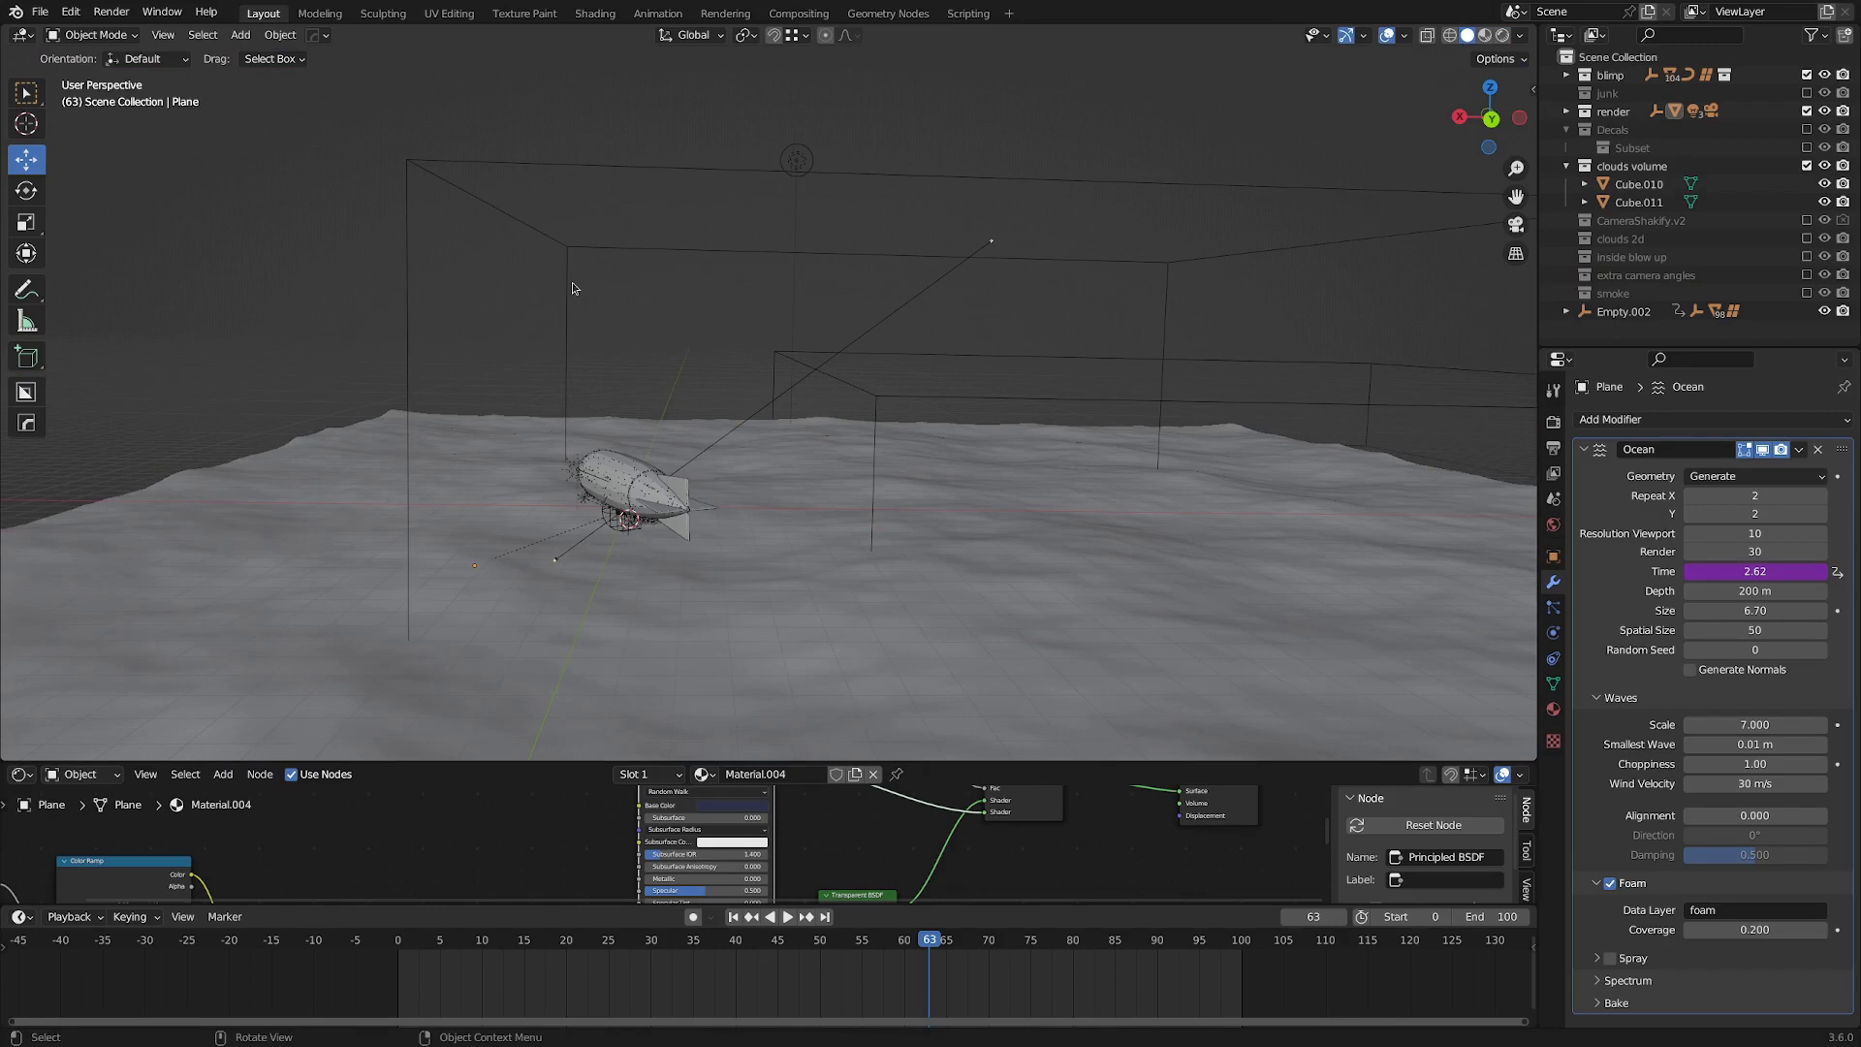
click(572, 289)
scroll(572, 289, up, 3)
shift+middle_drag(548, 473, 706, 343)
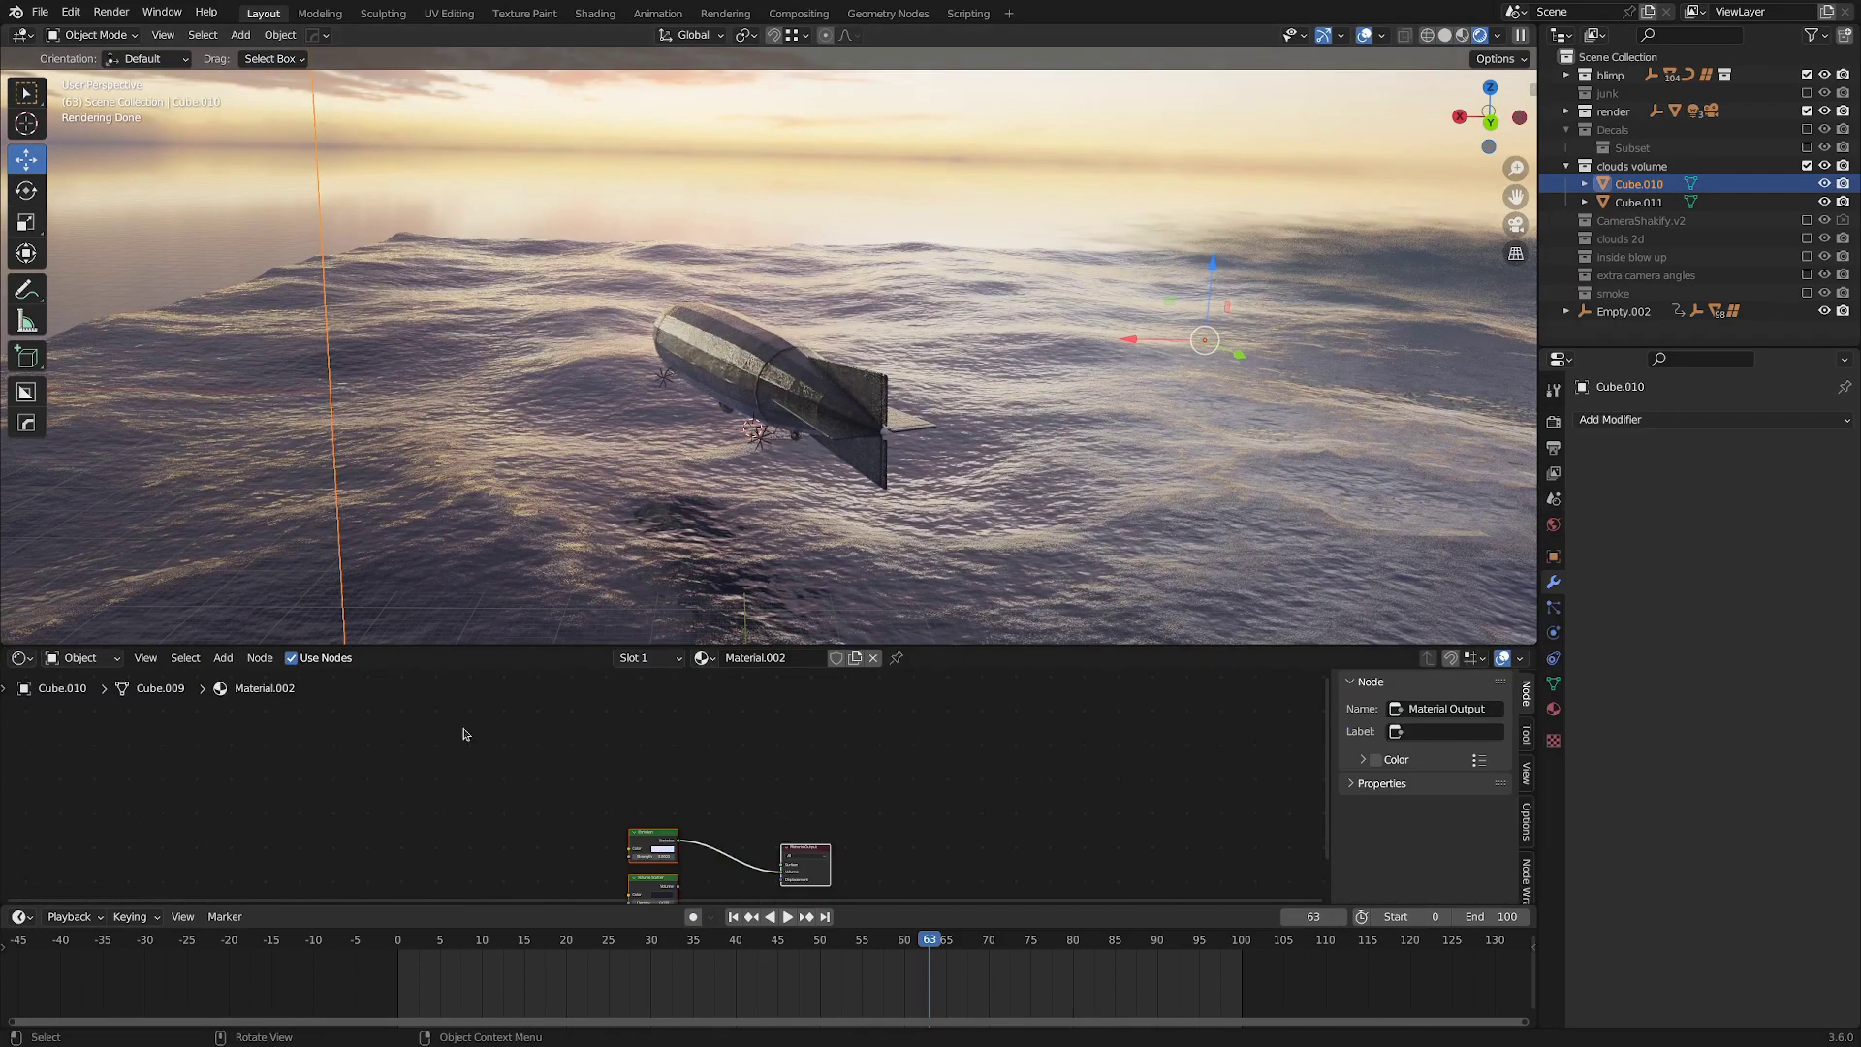
Maximize the shader editor and examine the Emission and Volume Scatter nodes of Cube.010's volume material.
scroll(669, 811, up, 2)
middle_drag(634, 827, 648, 763)
scroll(649, 763, up, 2)
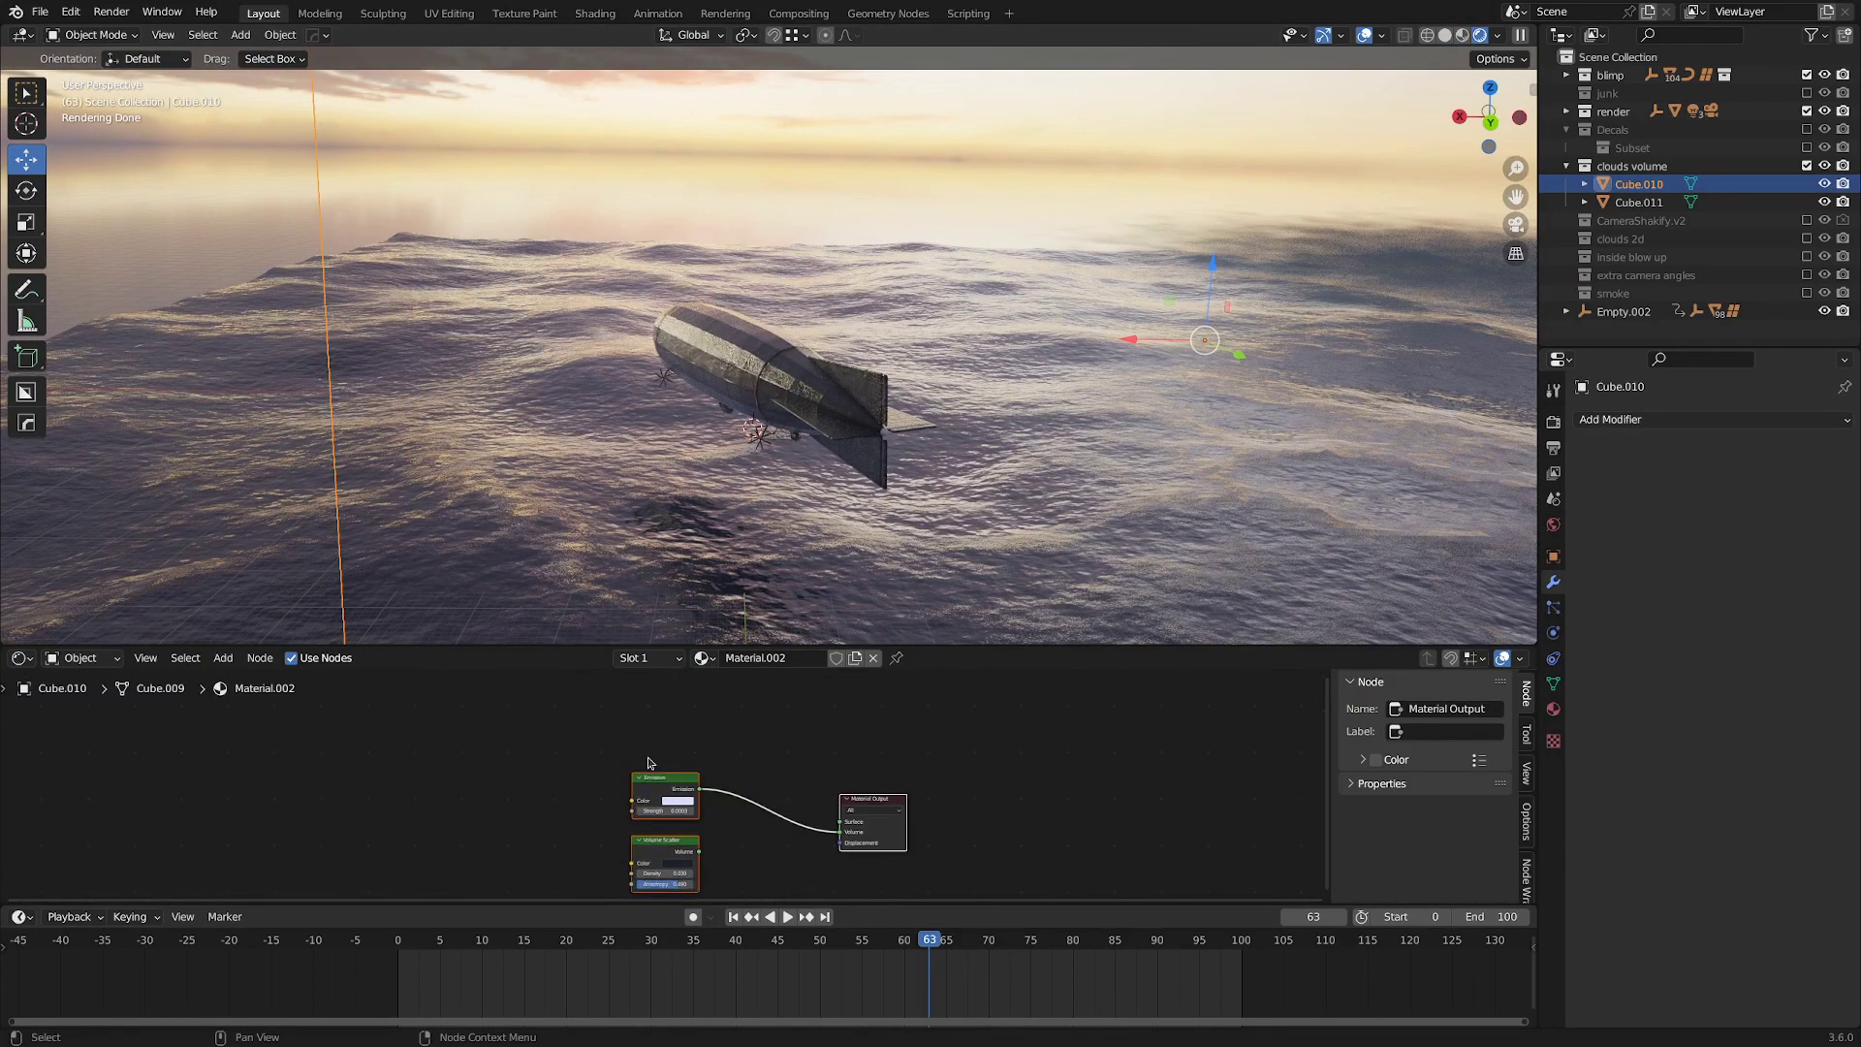
key(ctrl+space)
scroll(742, 777, up, 10)
middle_drag(997, 669, 758, 680)
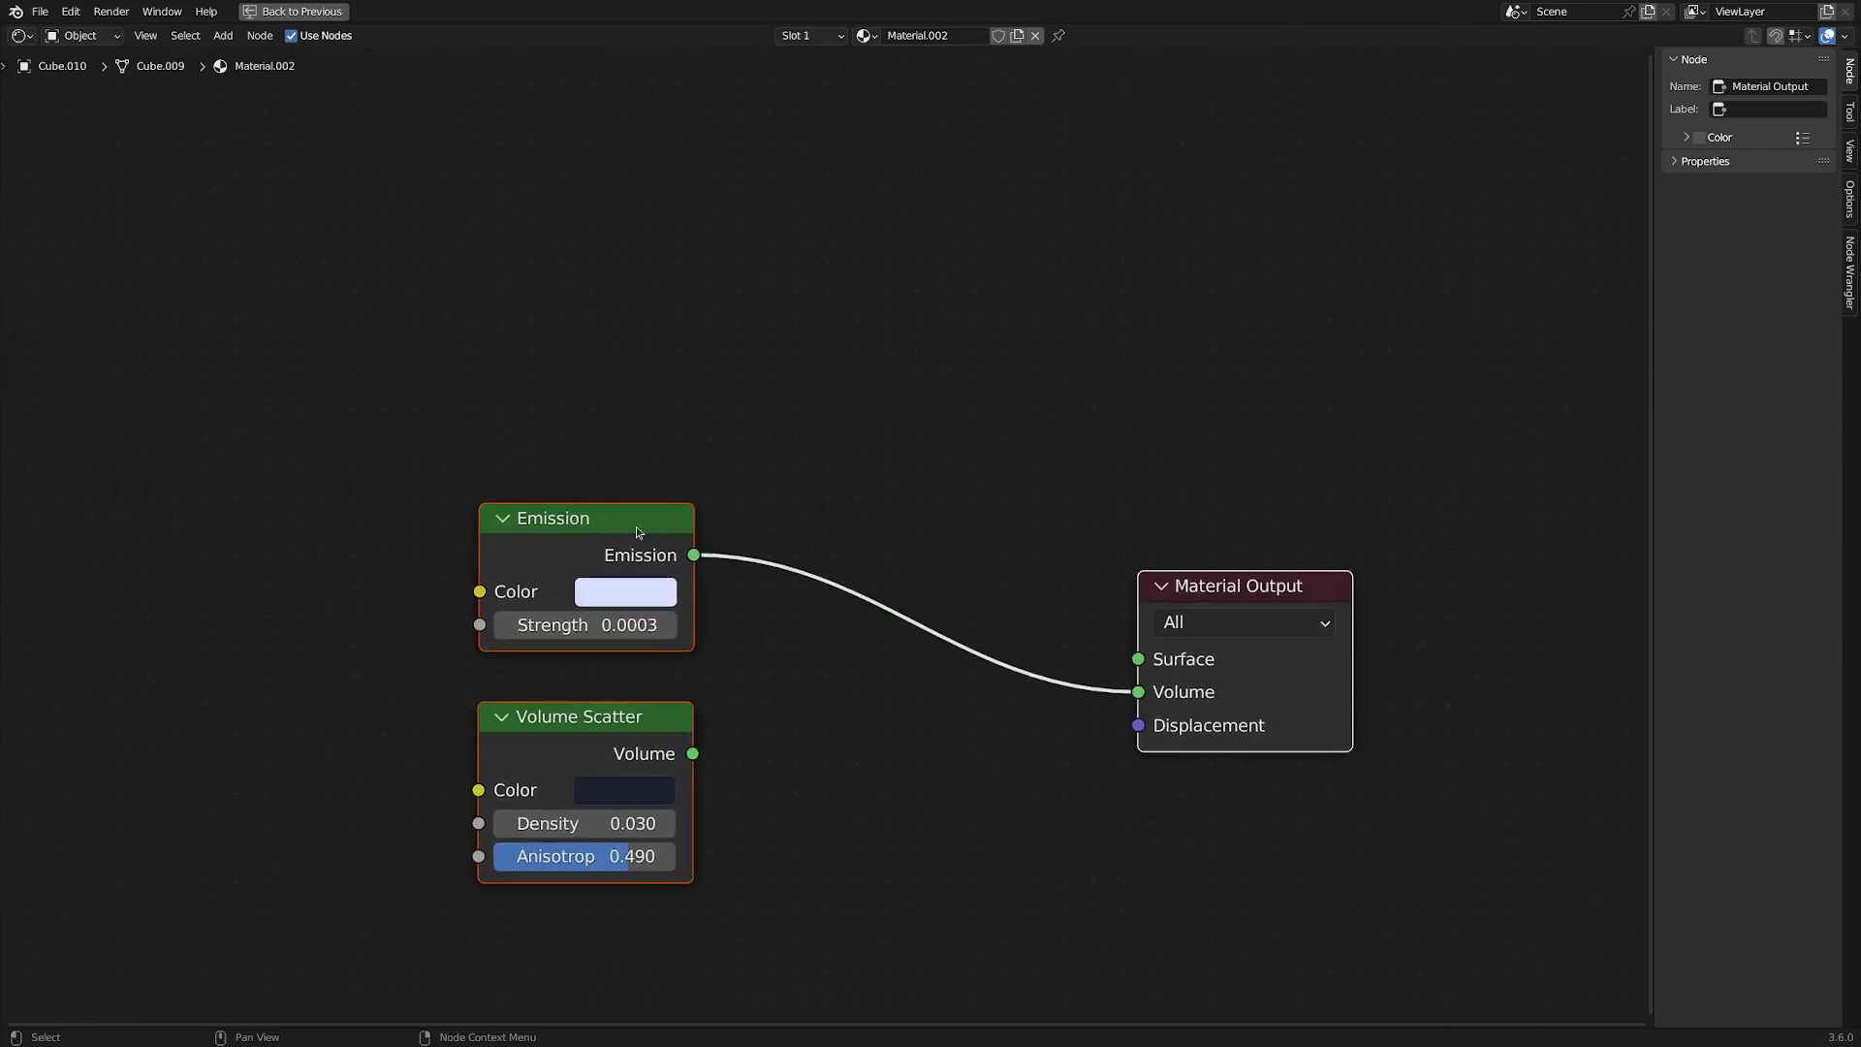
key(g)
drag(606, 503, 600, 512)
scroll(487, 684, up, 2)
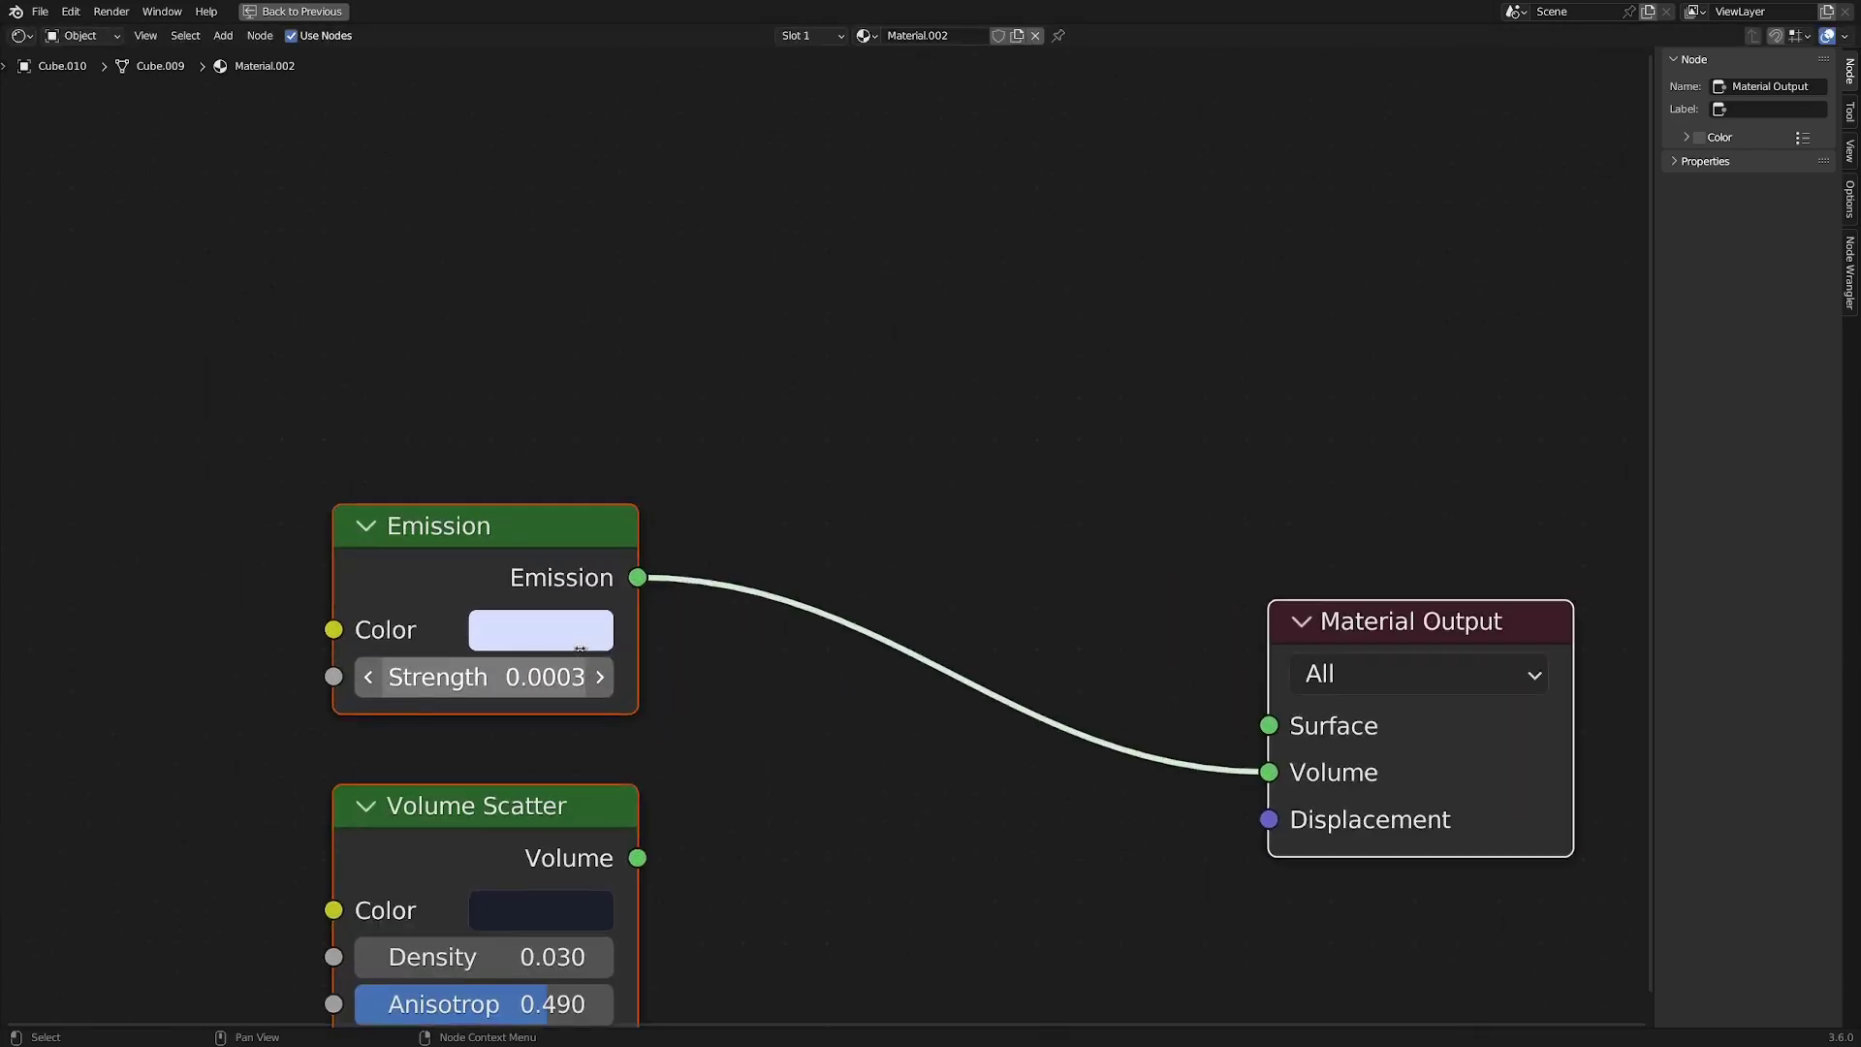
drag(1362, 773, 1325, 727)
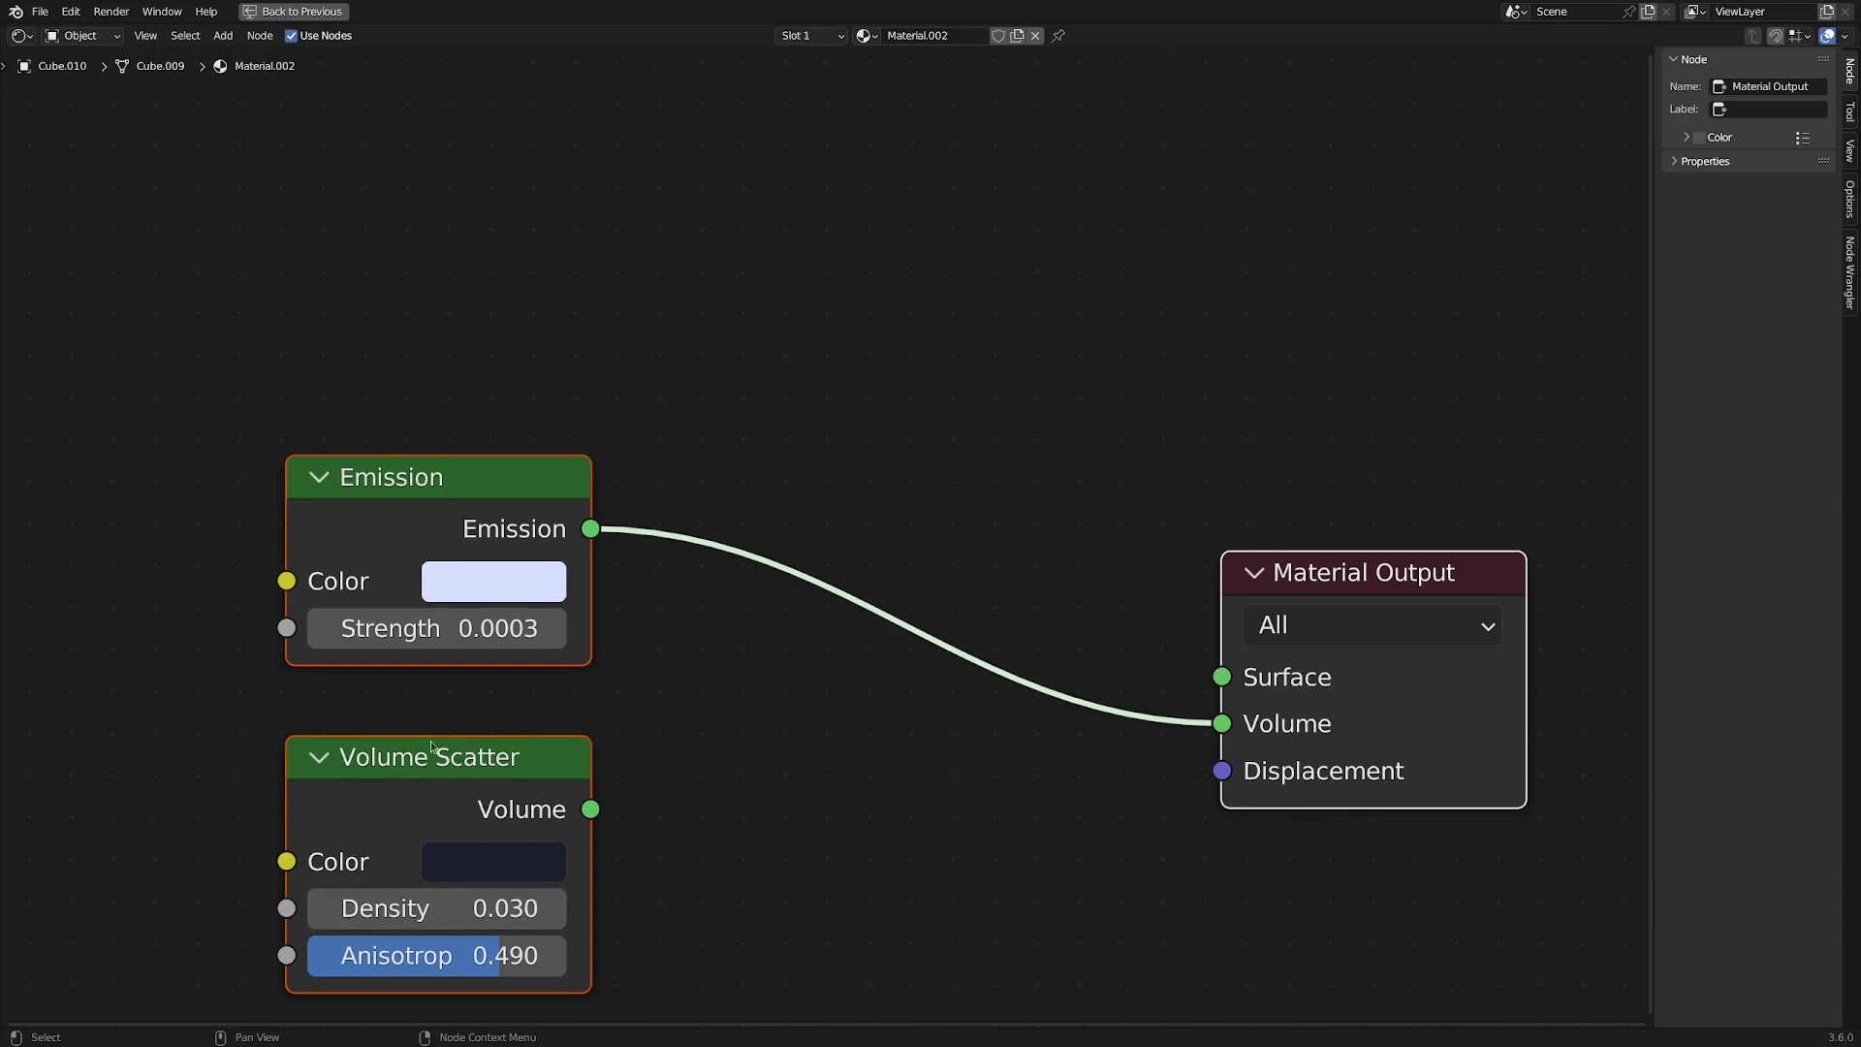
middle_drag(797, 806, 797, 816)
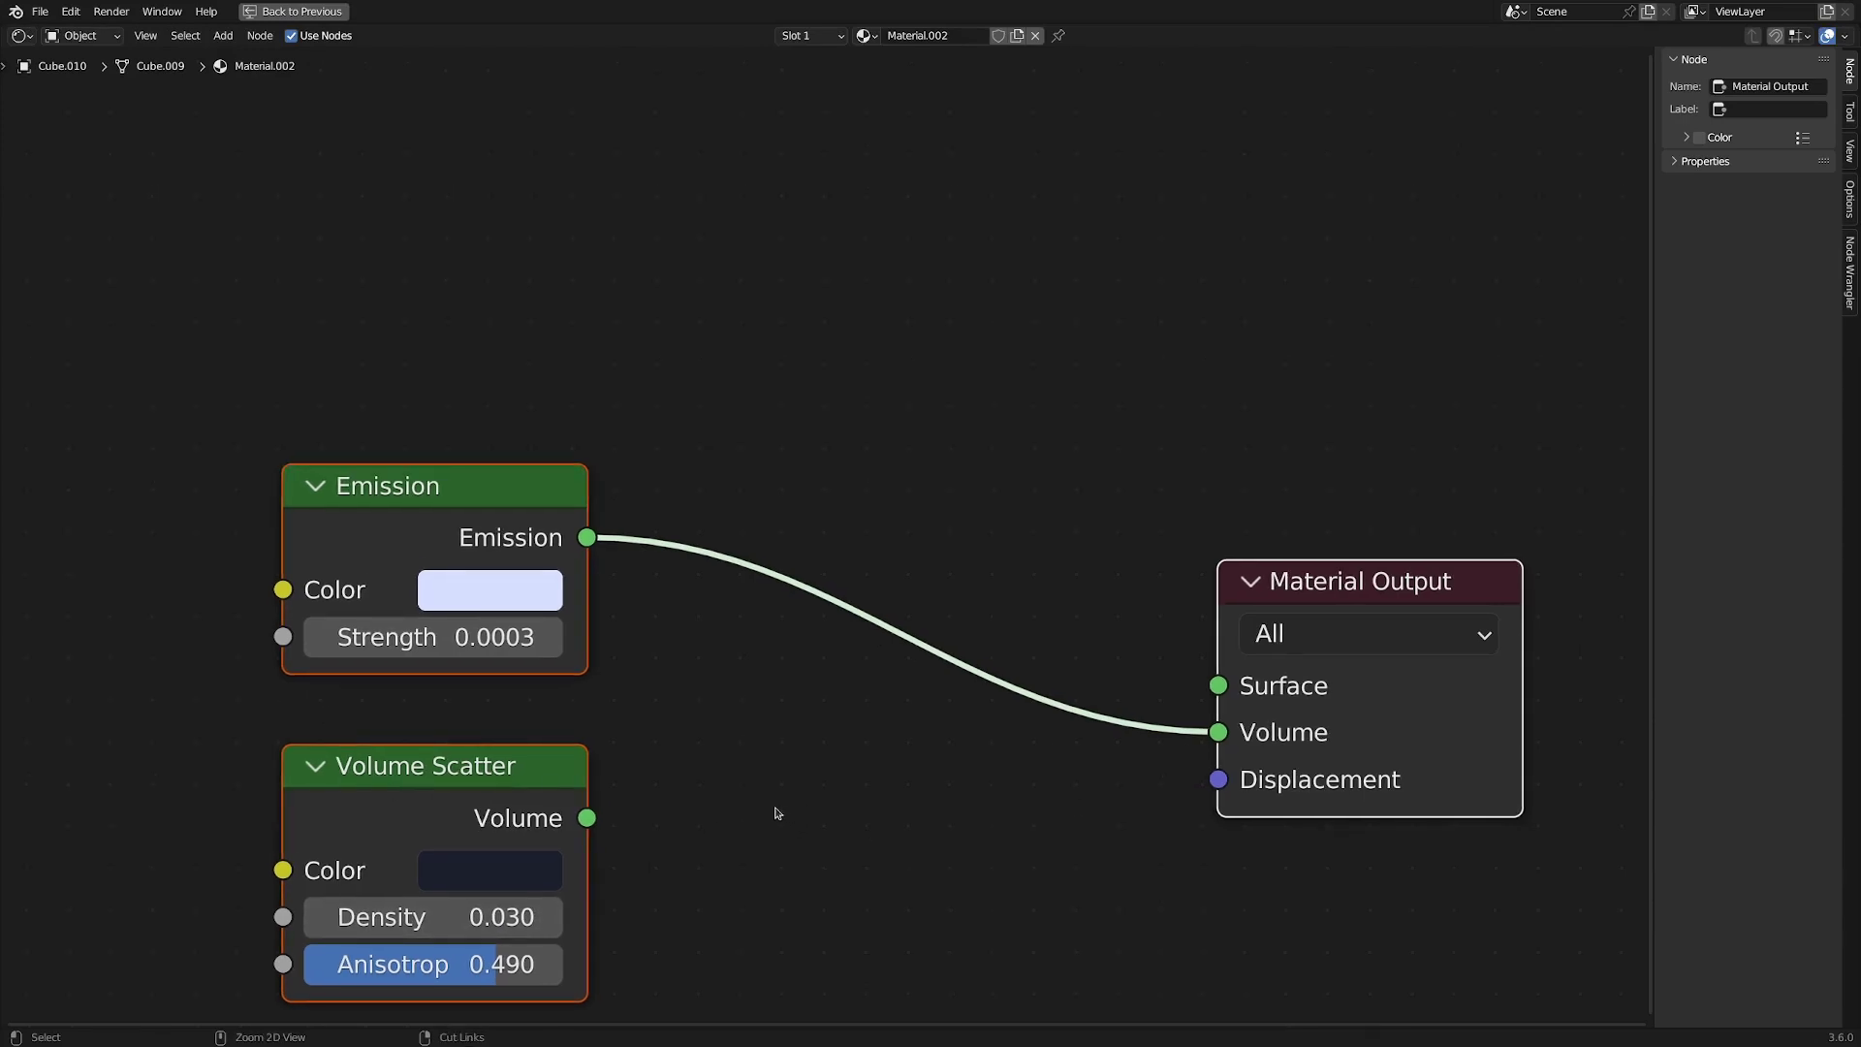
Return to the full layout and nudge the Emission node slightly.
key(ctrl+space)
scroll(648, 758, down, 3)
middle_drag(644, 761, 643, 727)
drag(370, 745, 381, 751)
Select the distant cloud volume box Cube.011 and view it up close.
middle_drag(1158, 438, 620, 512)
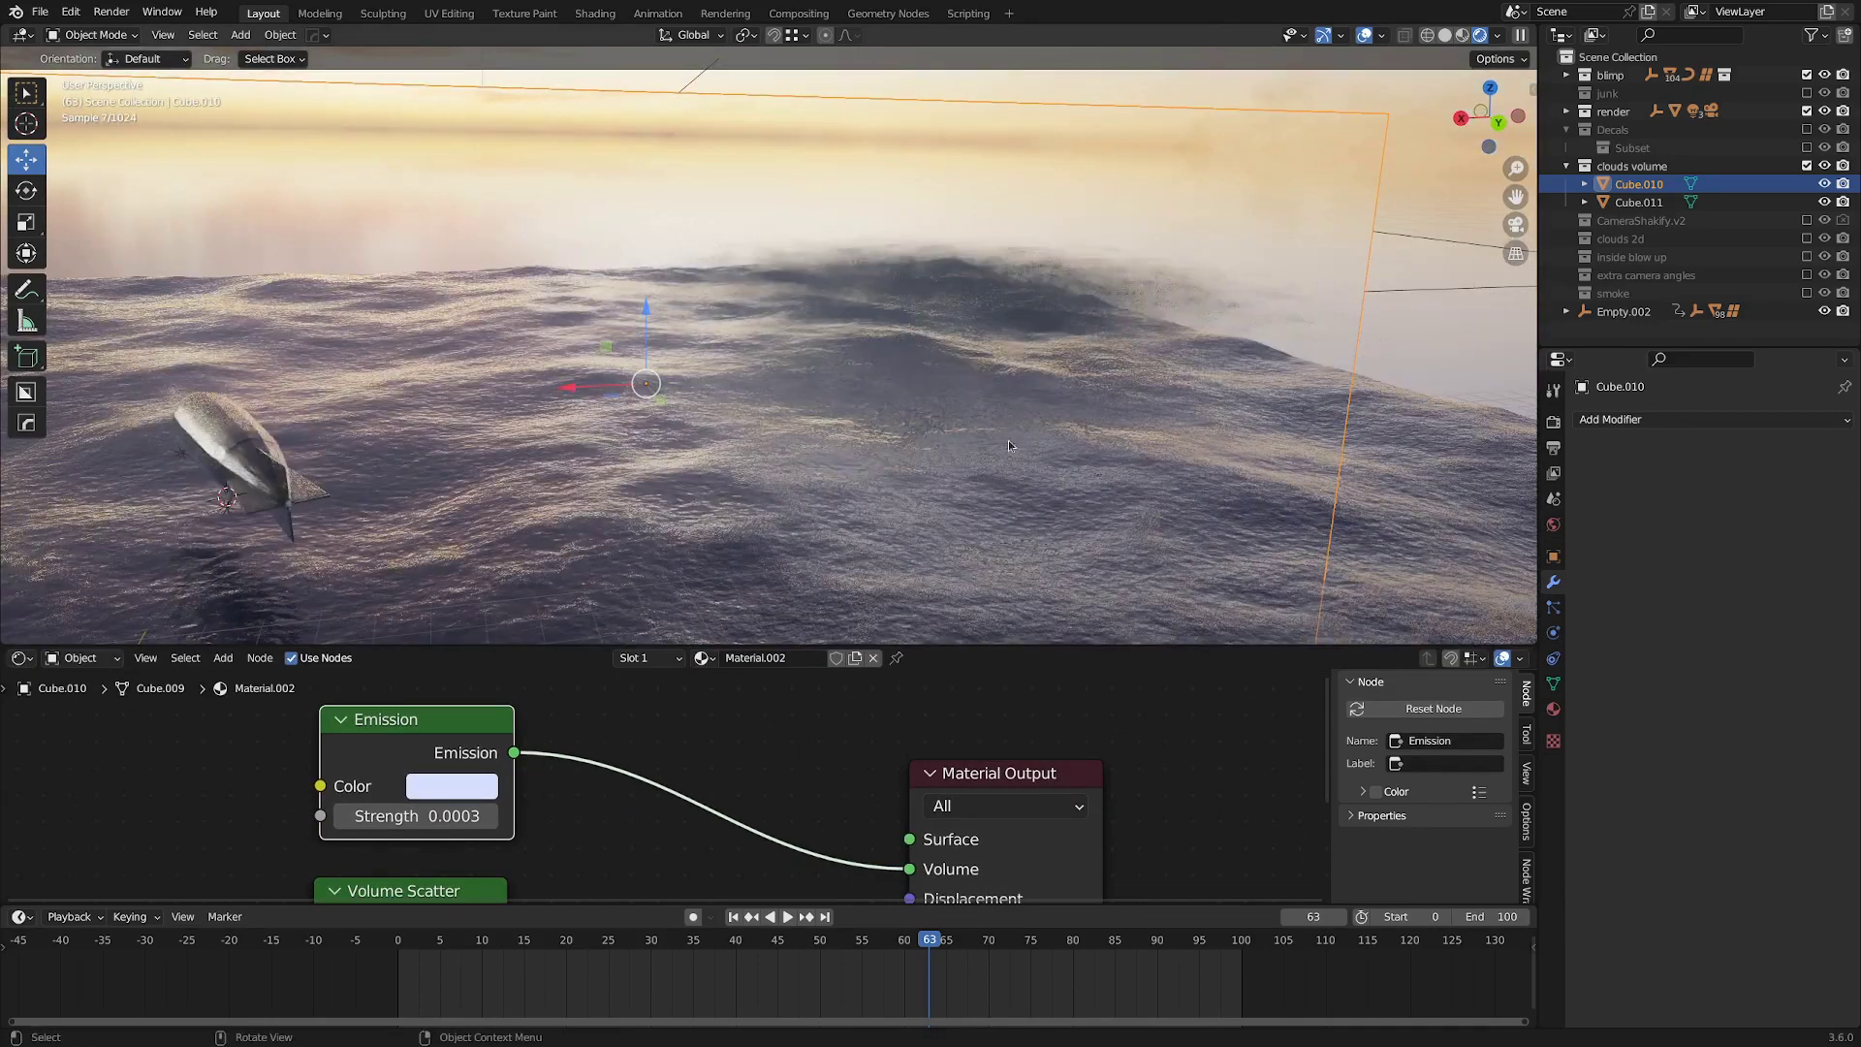
scroll(1396, 361, down, 5)
middle_drag(1423, 361, 807, 381)
click(1363, 362)
scroll(1363, 361, up, 6)
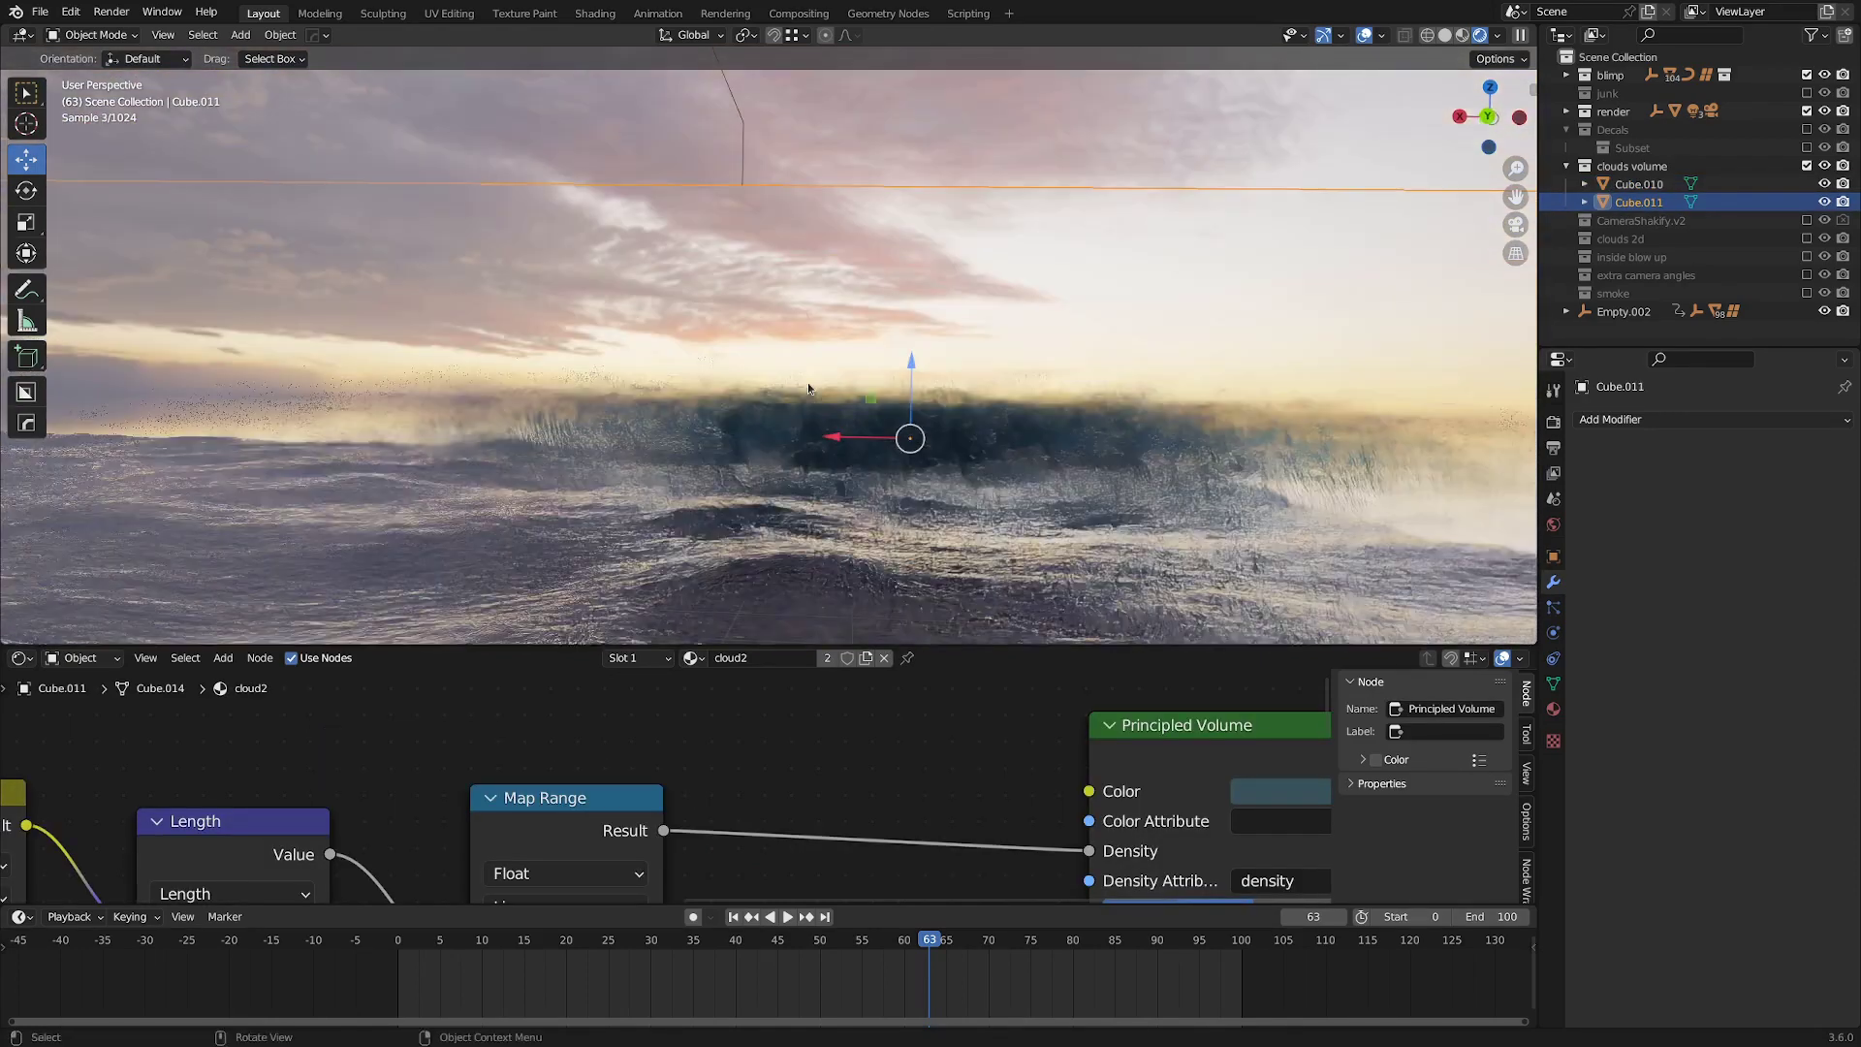
right_click(797, 719)
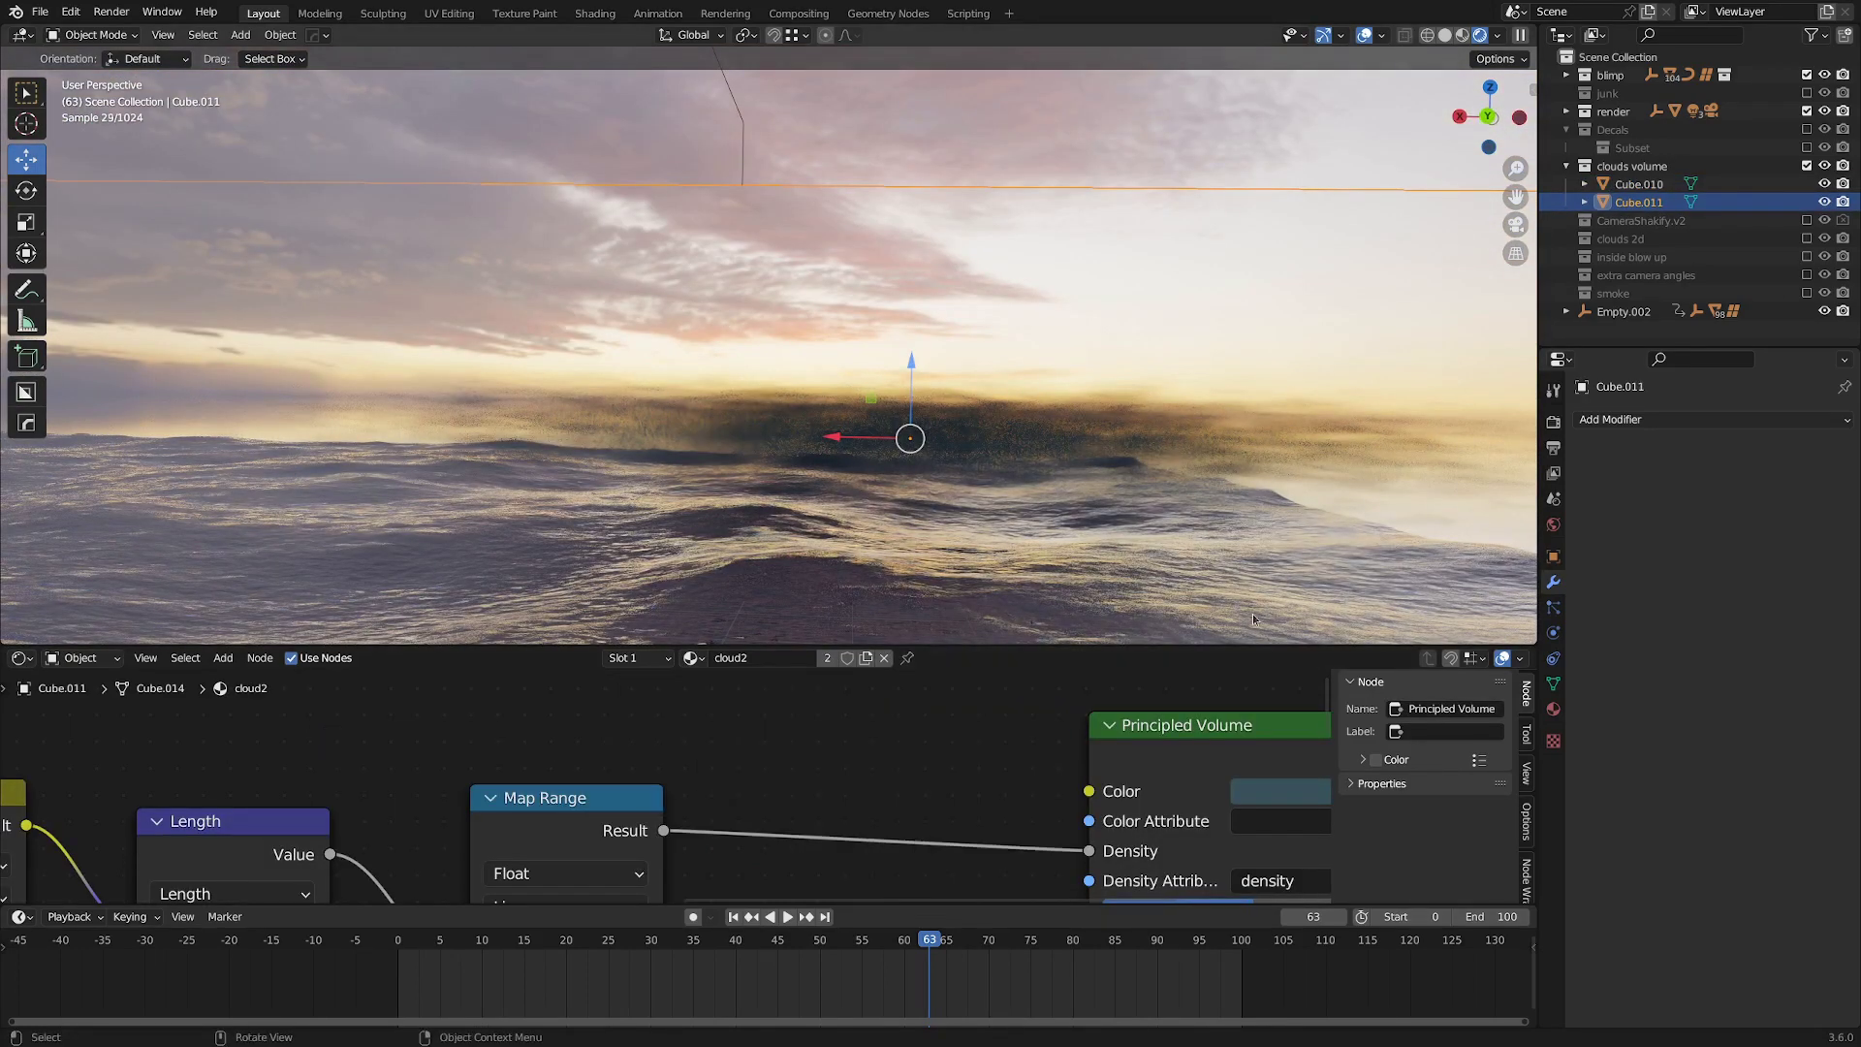
Maximize the shader editor and examine the cloud2 material's nodes from Texture Coordinate through Map Range to Principled Volume.
key(ctrl+space)
scroll(868, 694, down, 8)
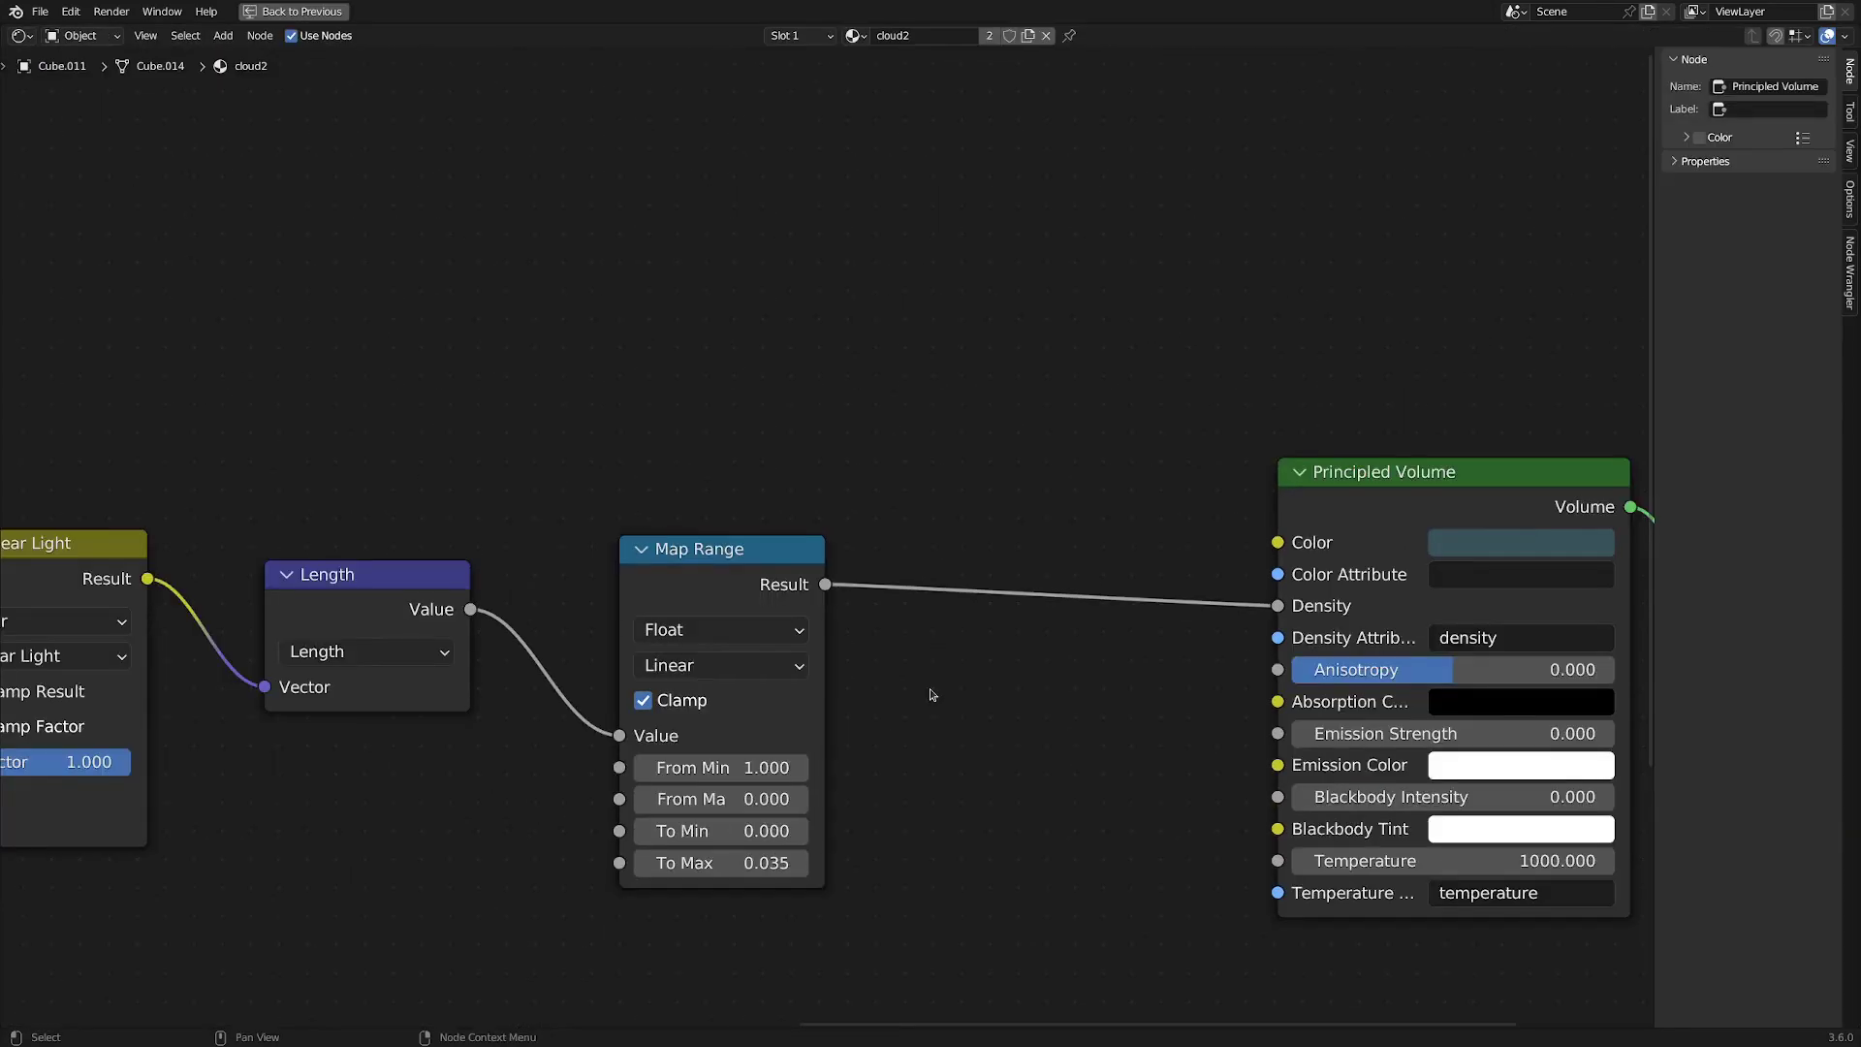
middle_drag(959, 701, 1044, 697)
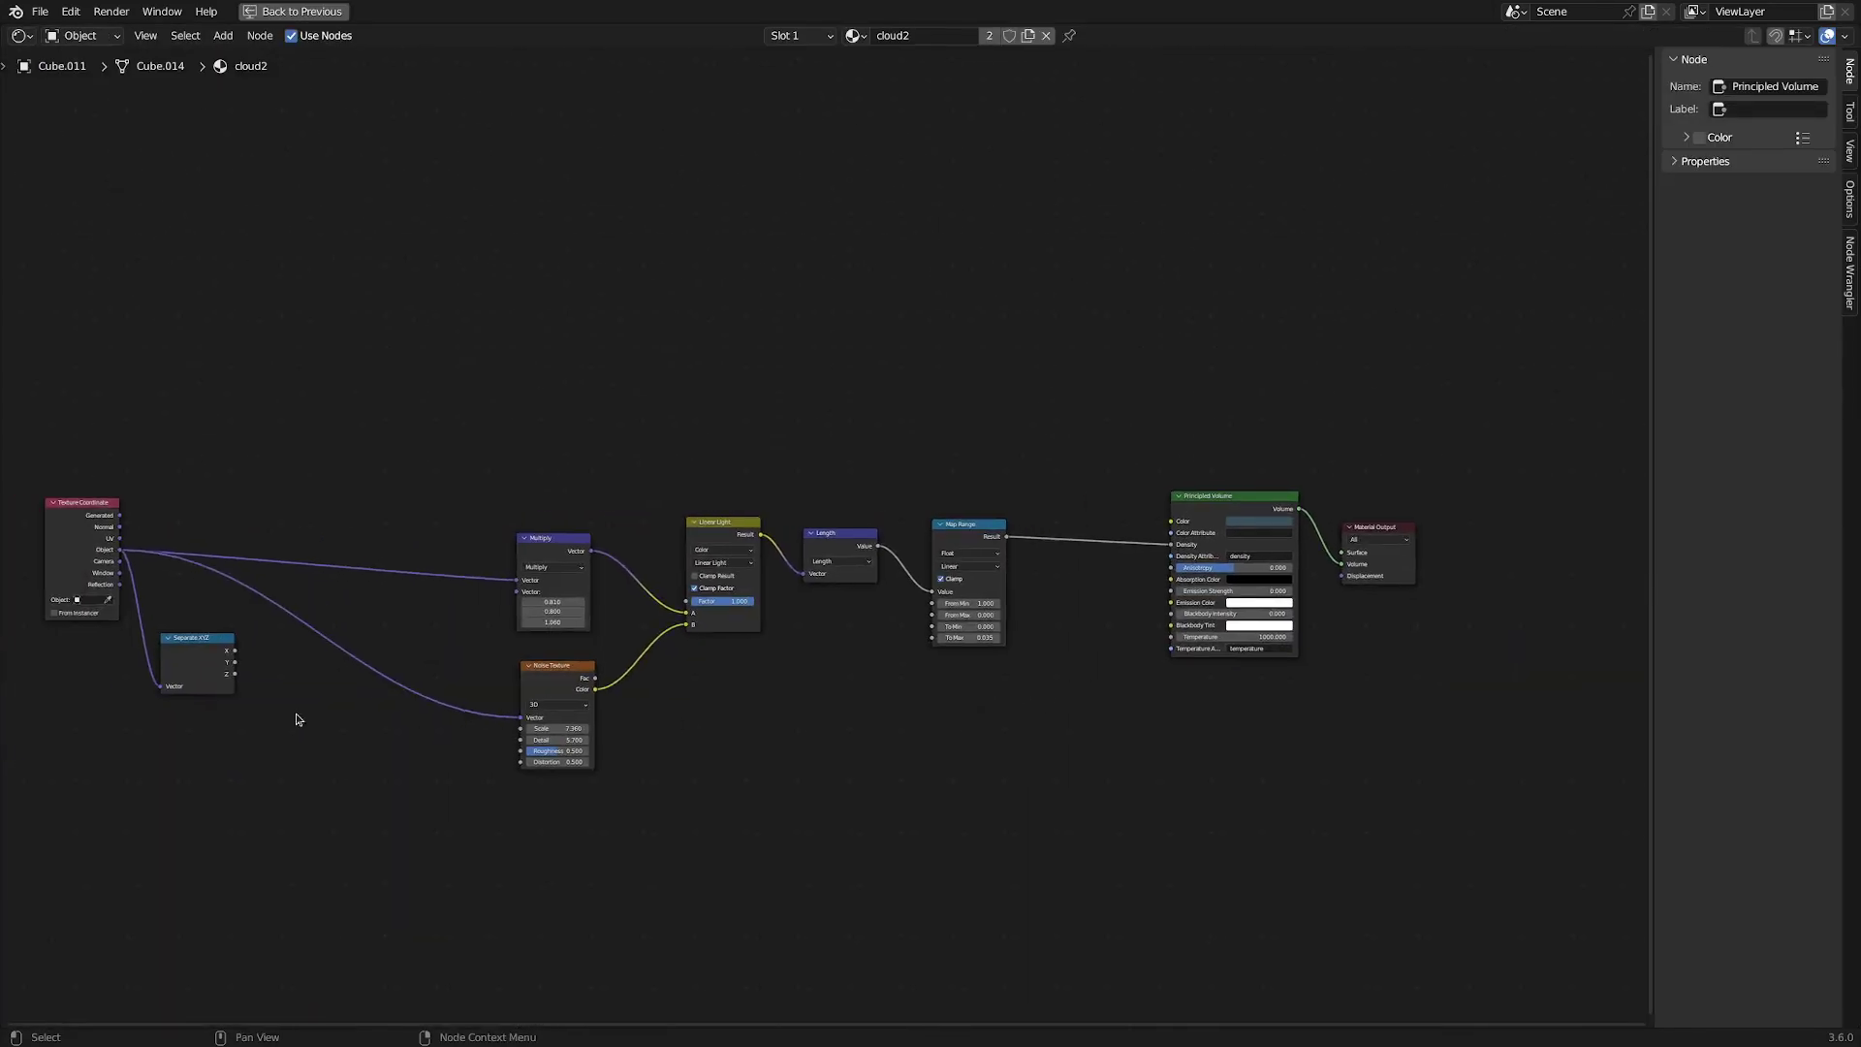
scroll(847, 694, up, 2)
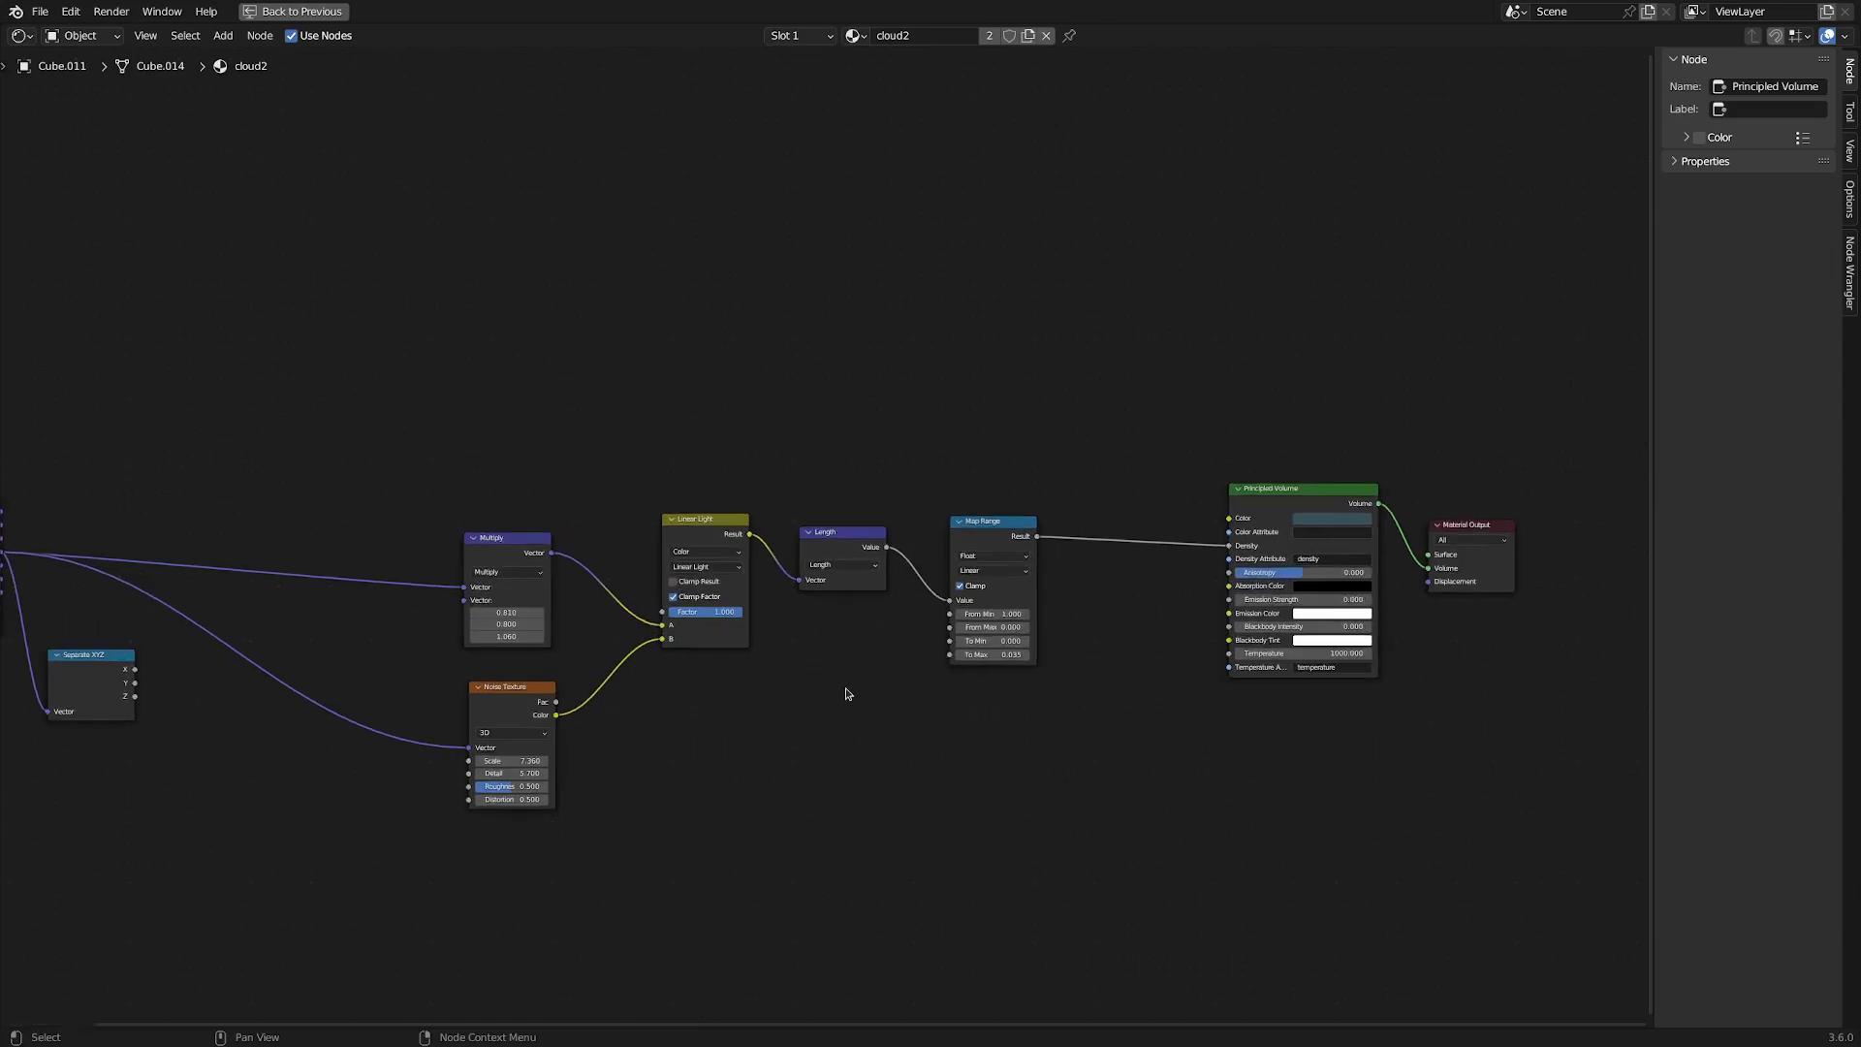
middle_drag(635, 683, 863, 660)
scroll(1018, 621, down, 1)
middle_drag(1010, 618, 890, 610)
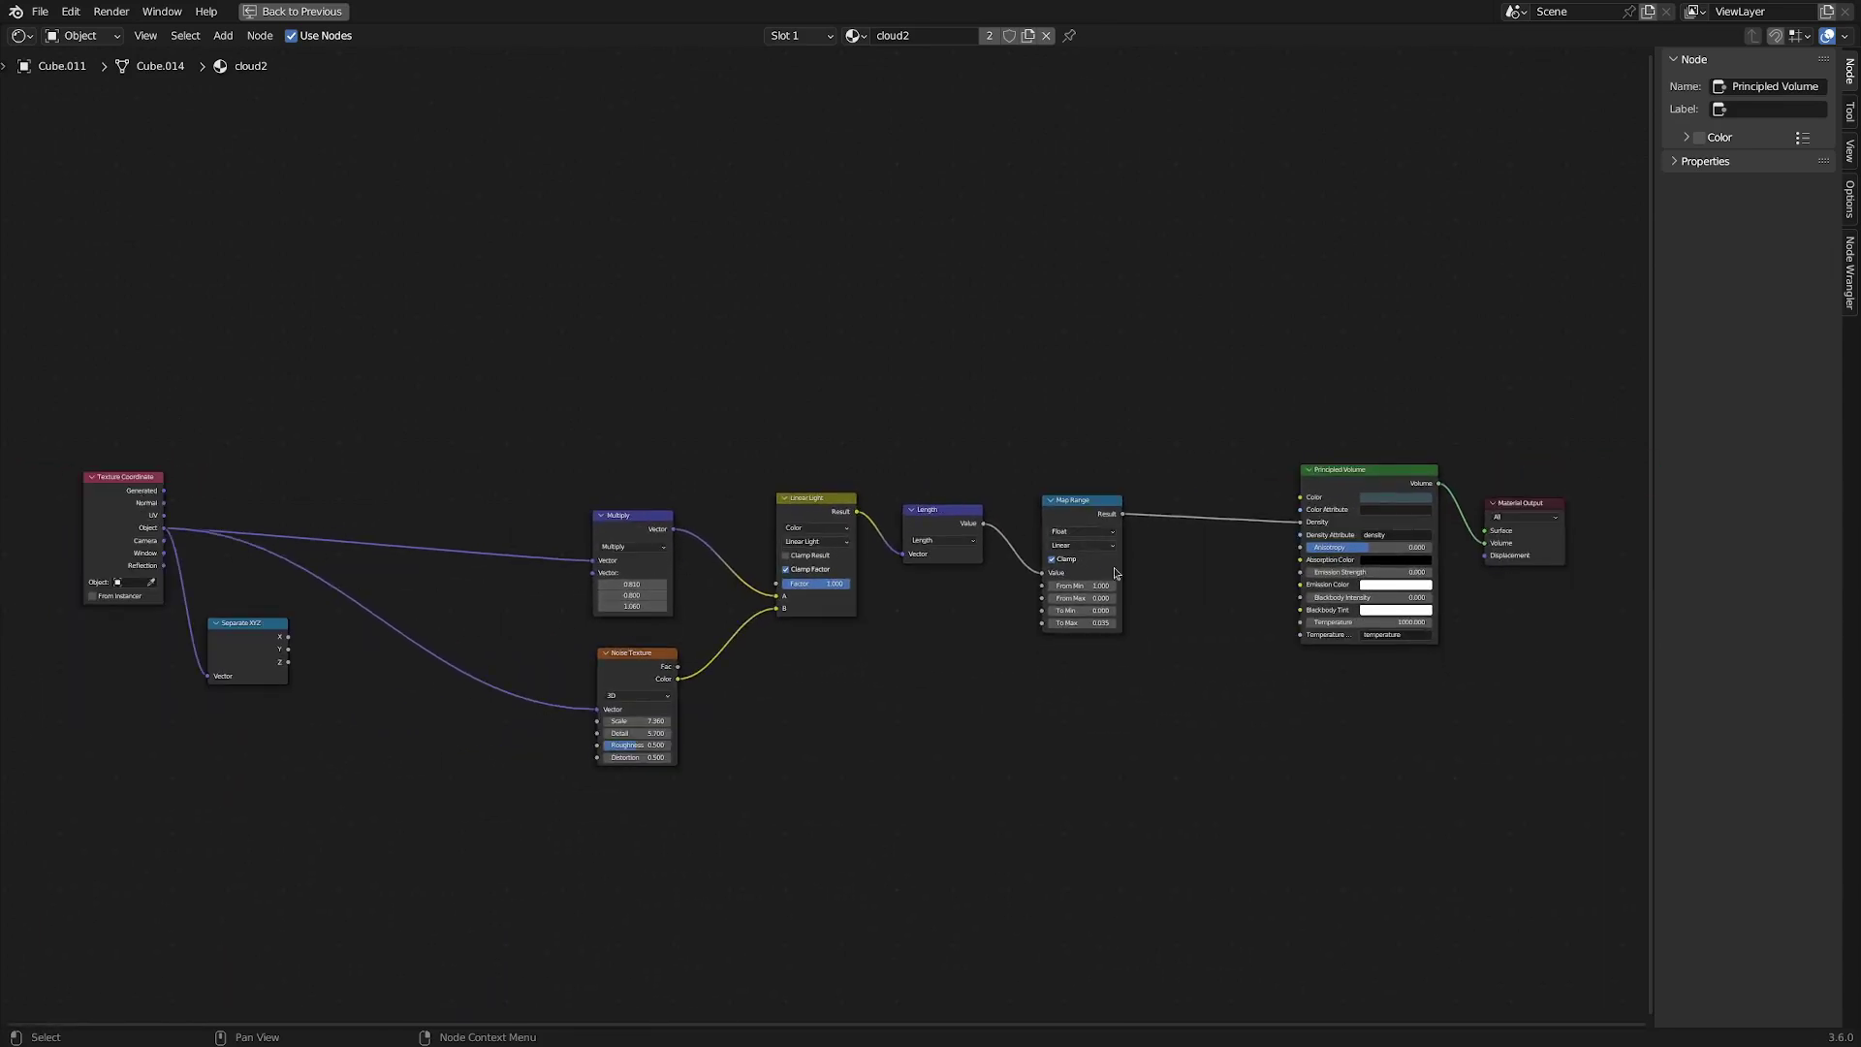
scroll(1137, 505, up, 4)
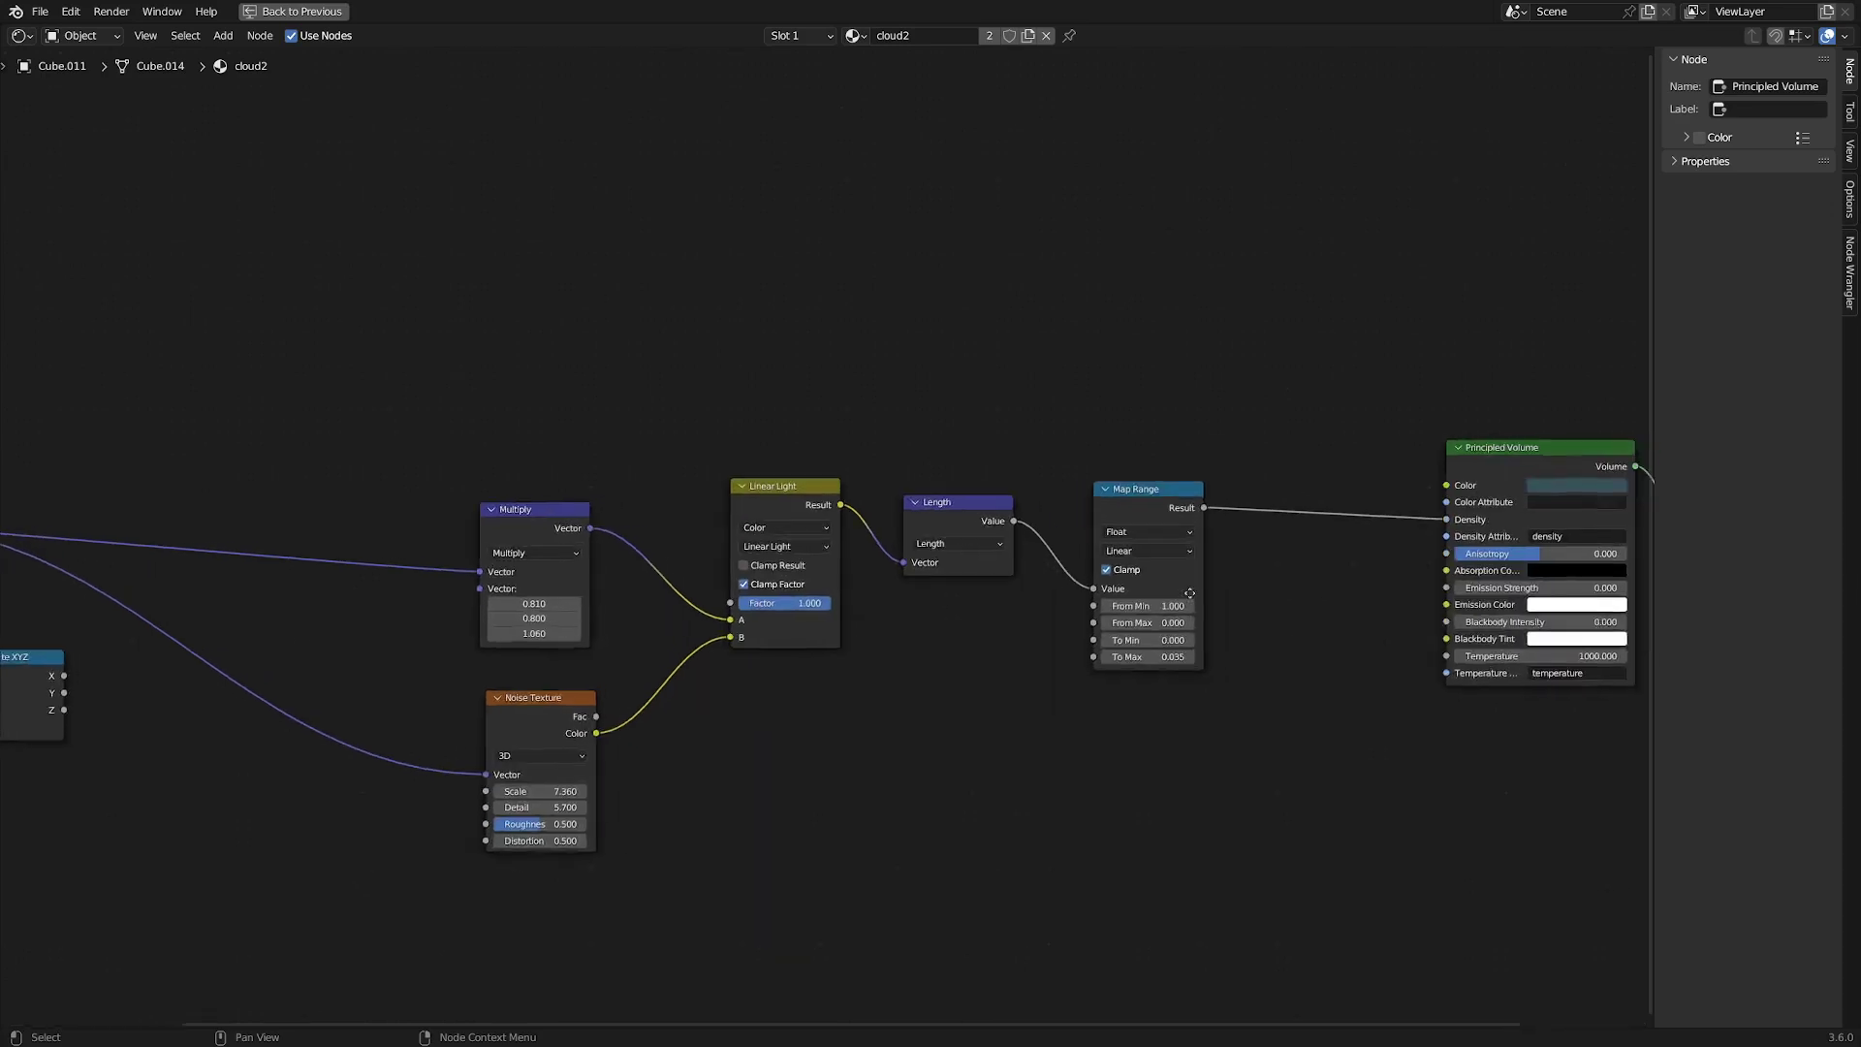
drag(924, 501, 842, 525)
Return to the full layout and view the clouds 2d image planes around the ocean outside the camera view.
key(ctrl+space)
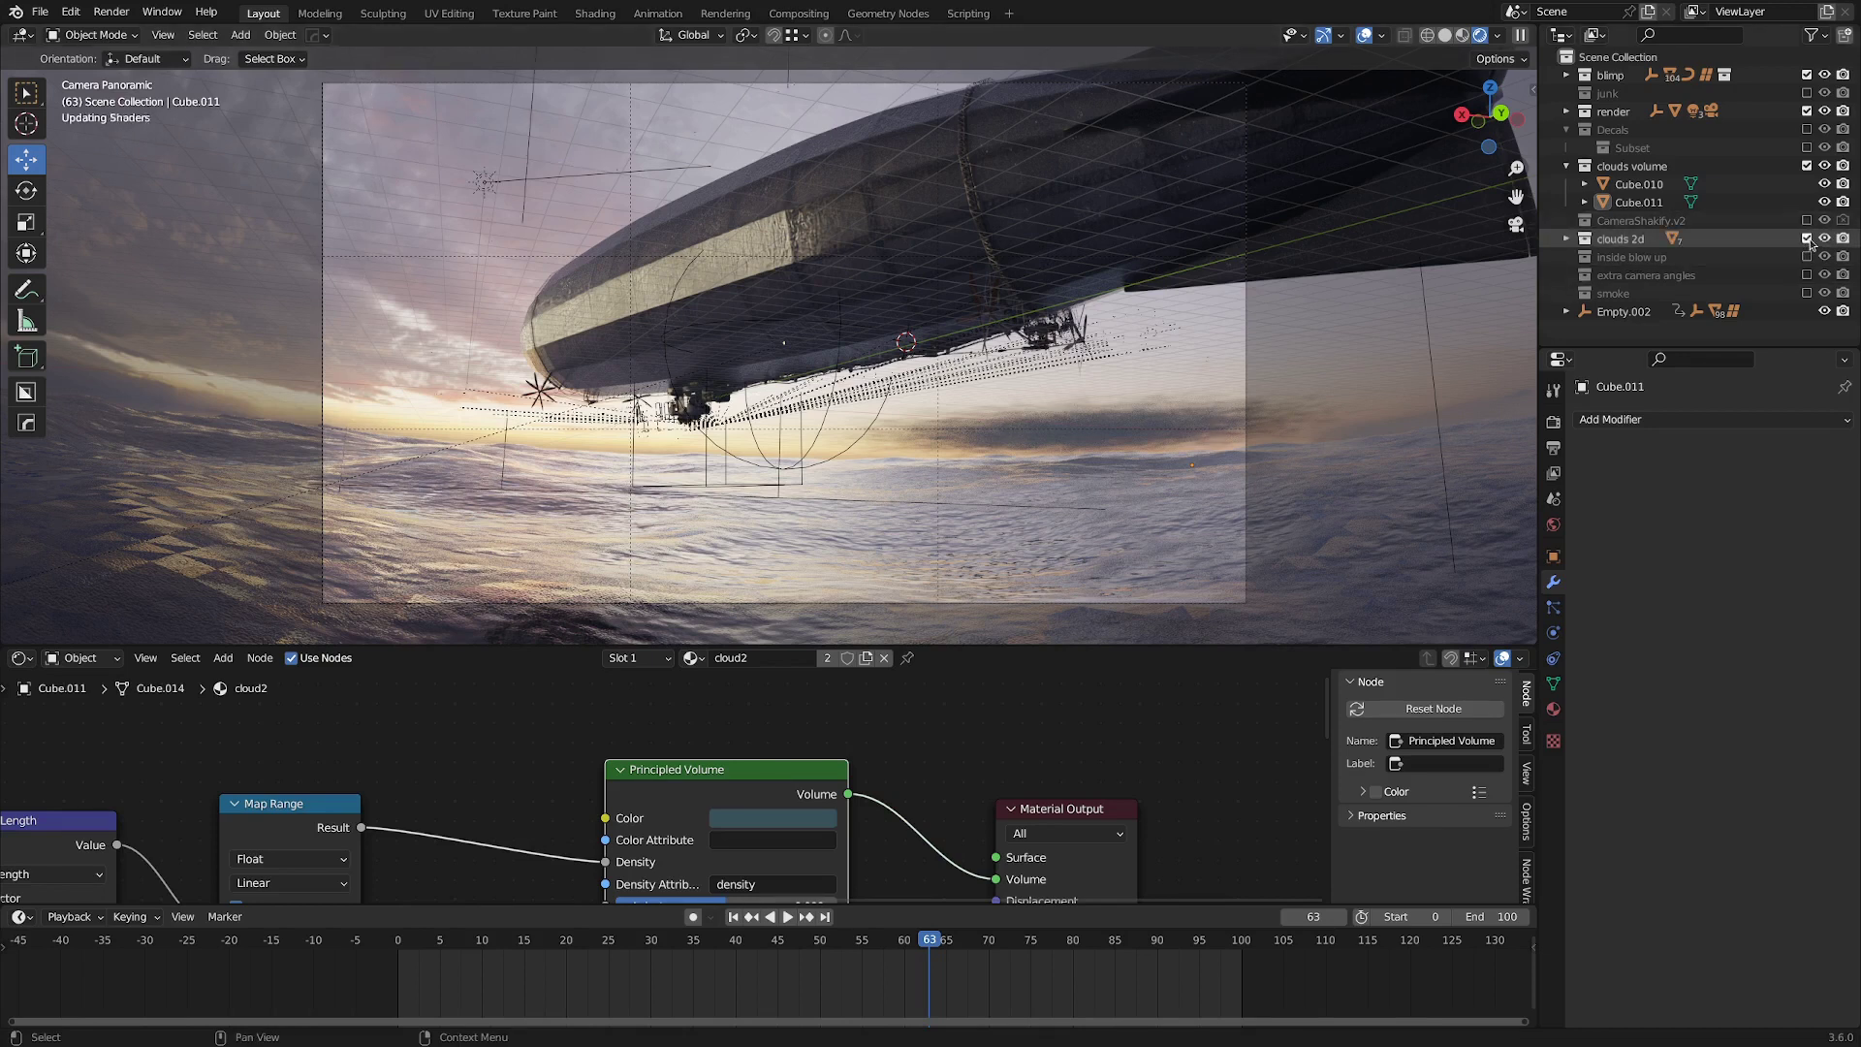
middle_drag(614, 235, 853, 282)
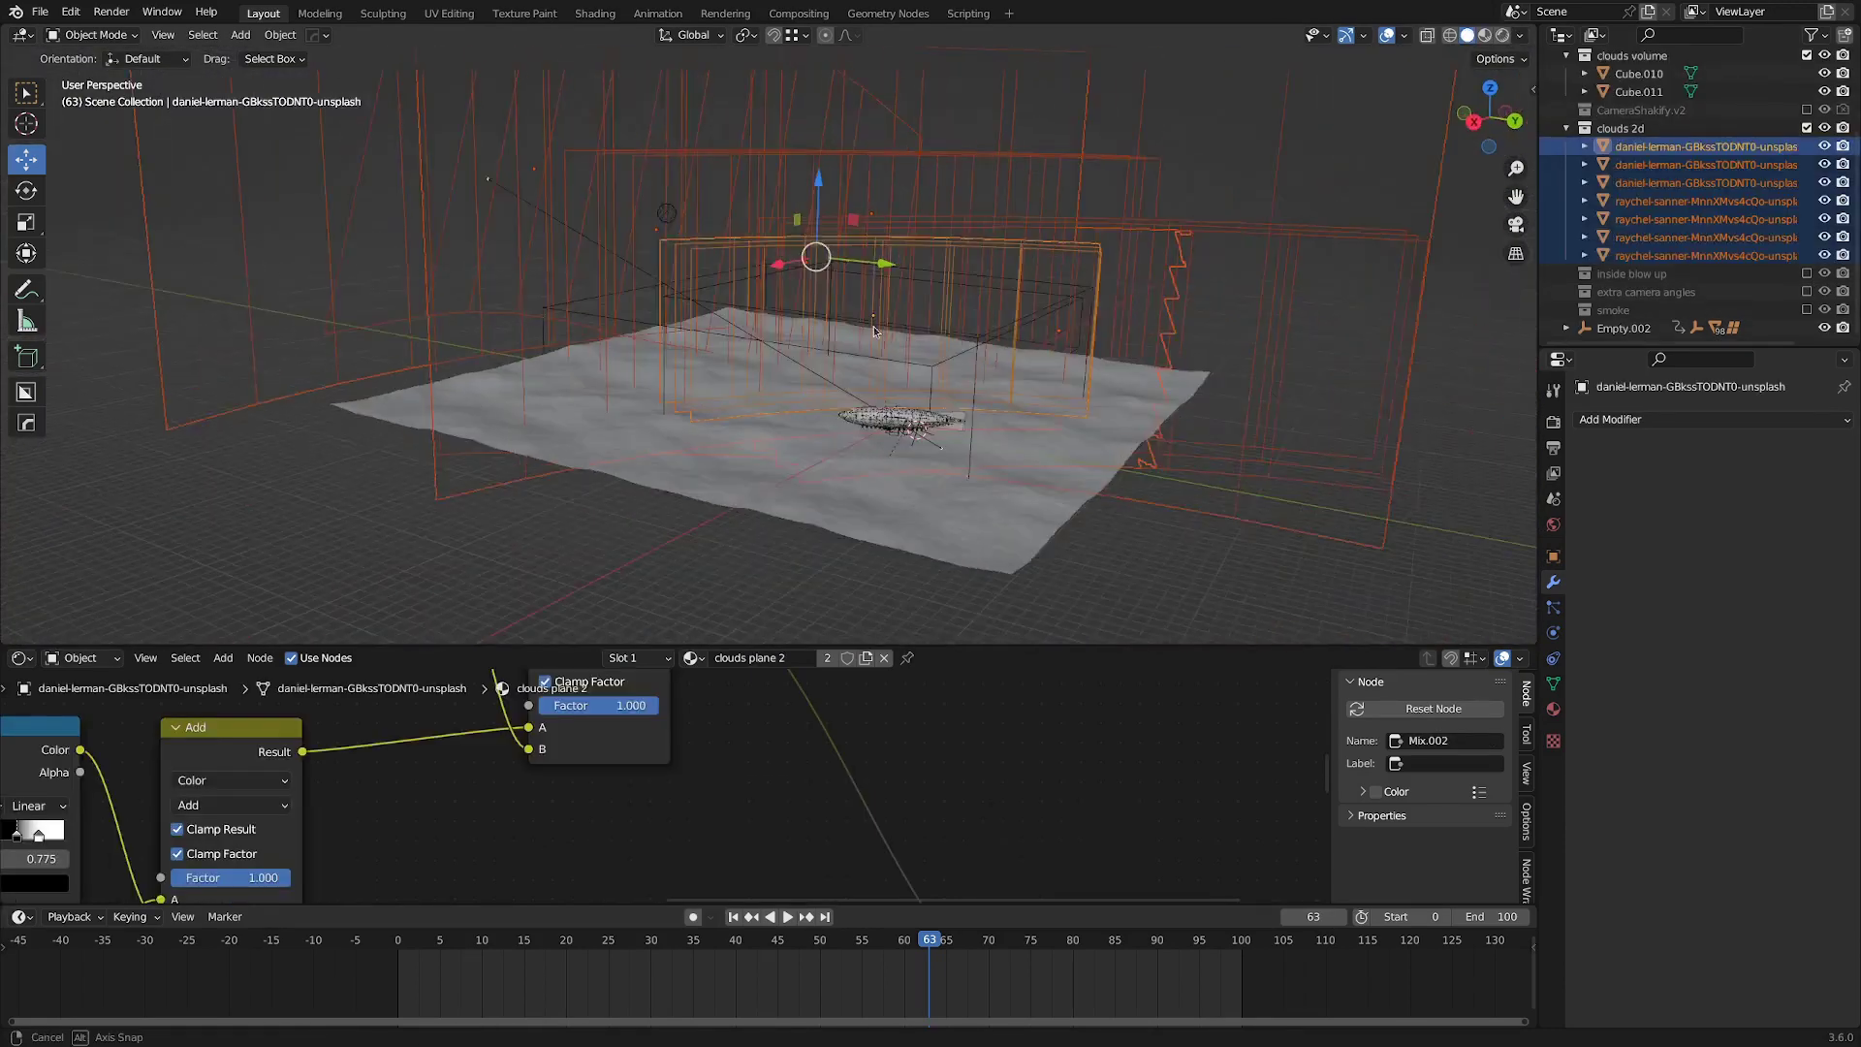
middle_drag(873, 330, 737, 262)
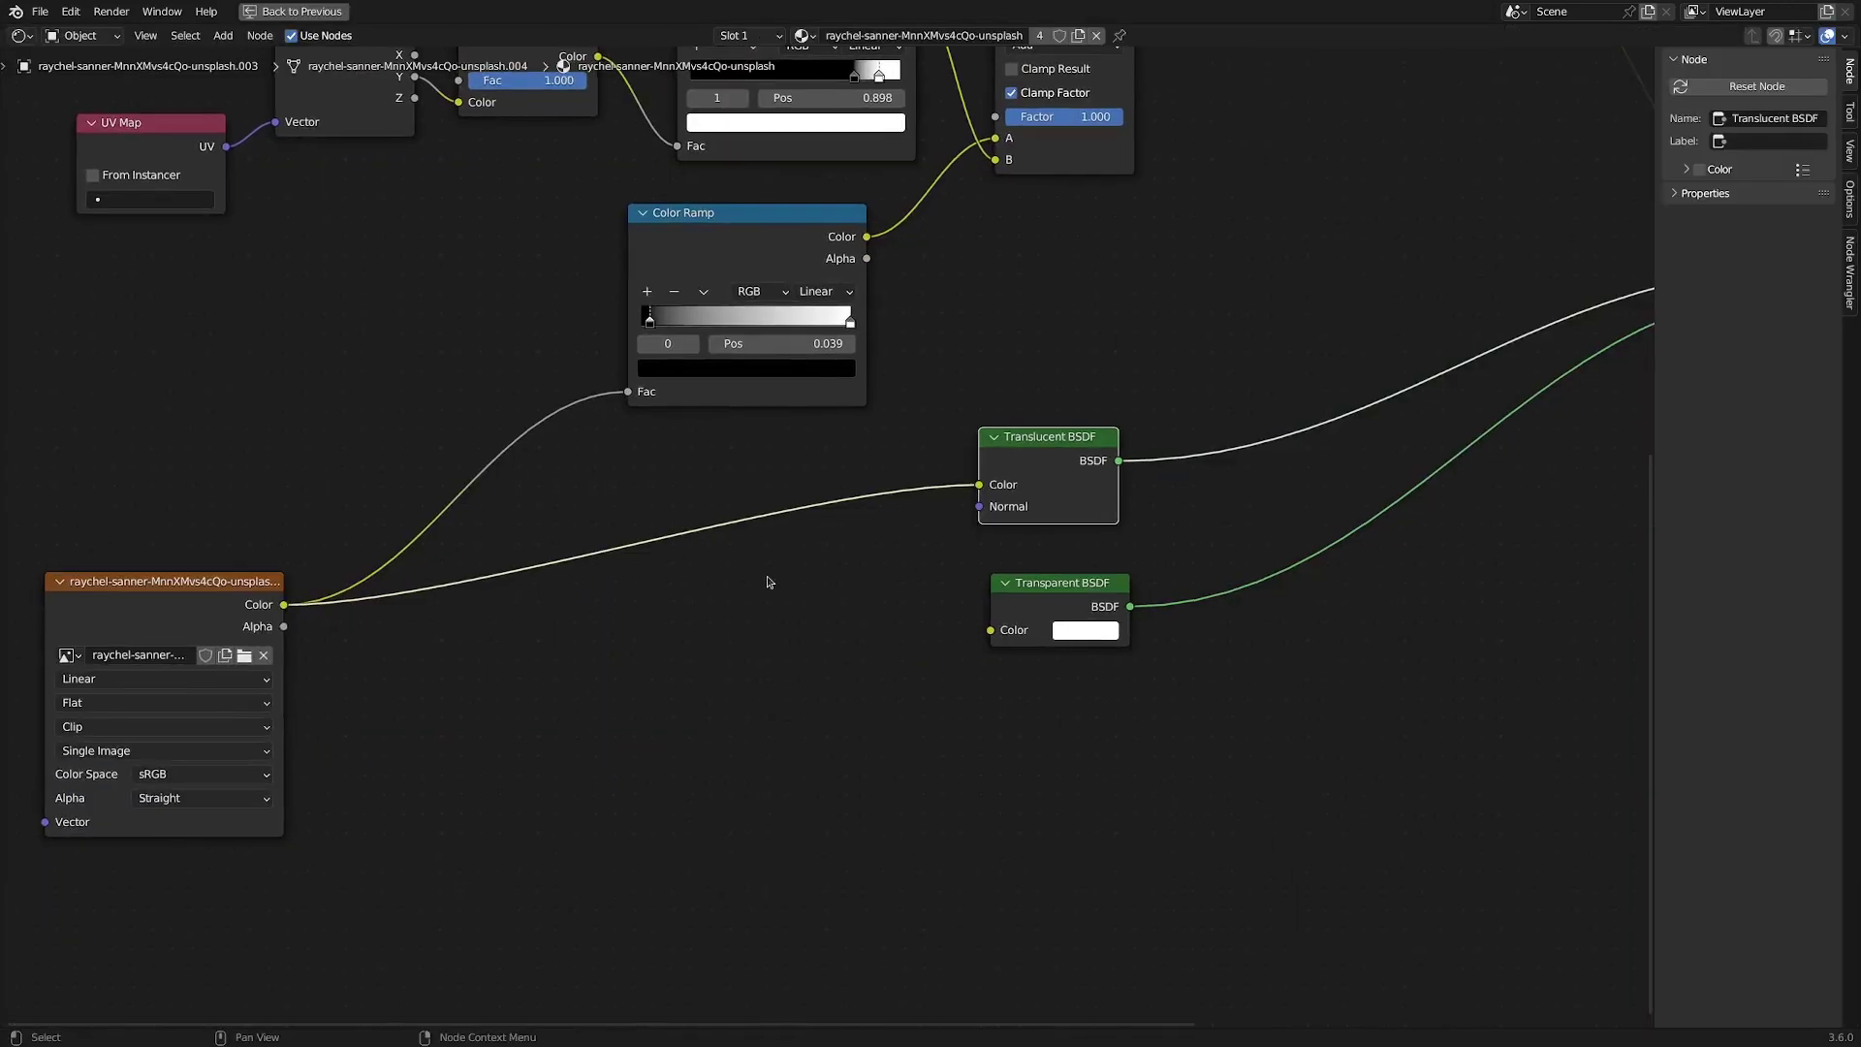
Reposition the image texture and Translucent BSDF nodes in the 2D cloud plane's material.
drag(124, 617, 206, 606)
drag(1065, 444, 1039, 464)
scroll(970, 533, down, 6)
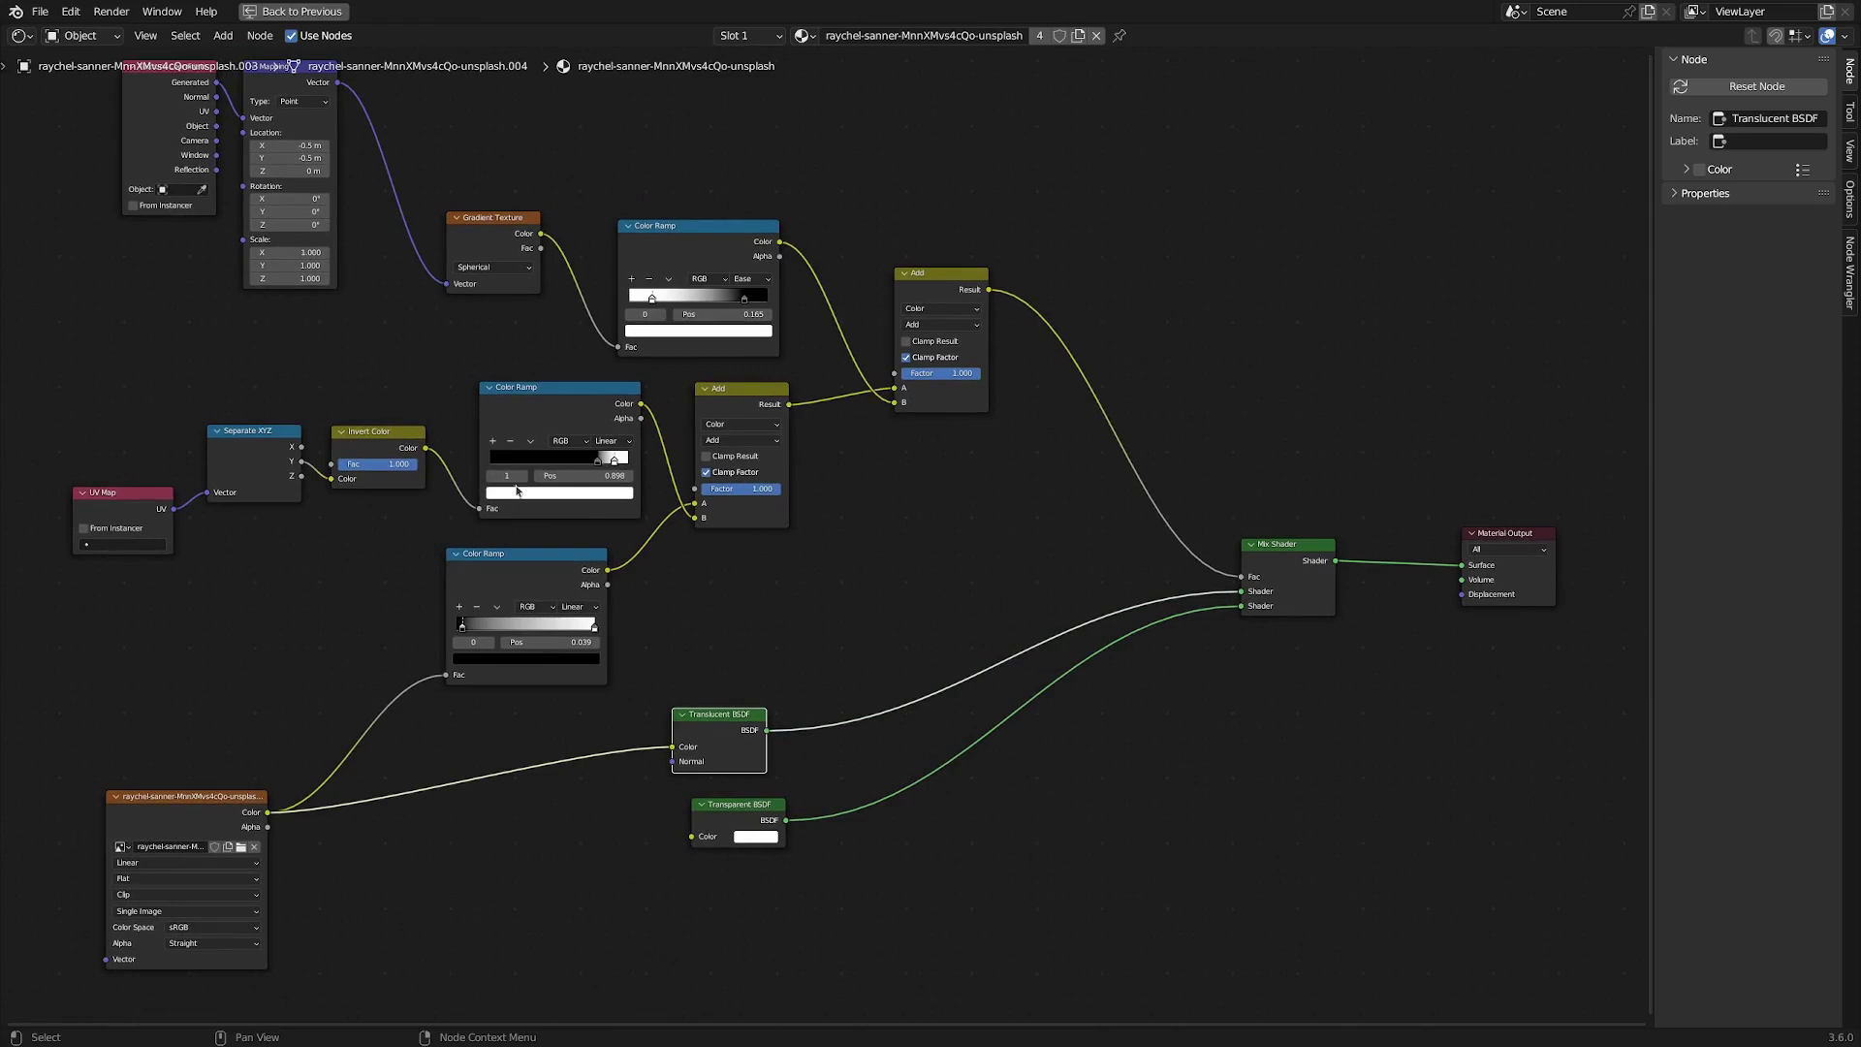
scroll(757, 255, down, 1)
Preview the final Add node's mask on the 2D cloud planes in rendered shading.
middle_drag(777, 288, 819, 416)
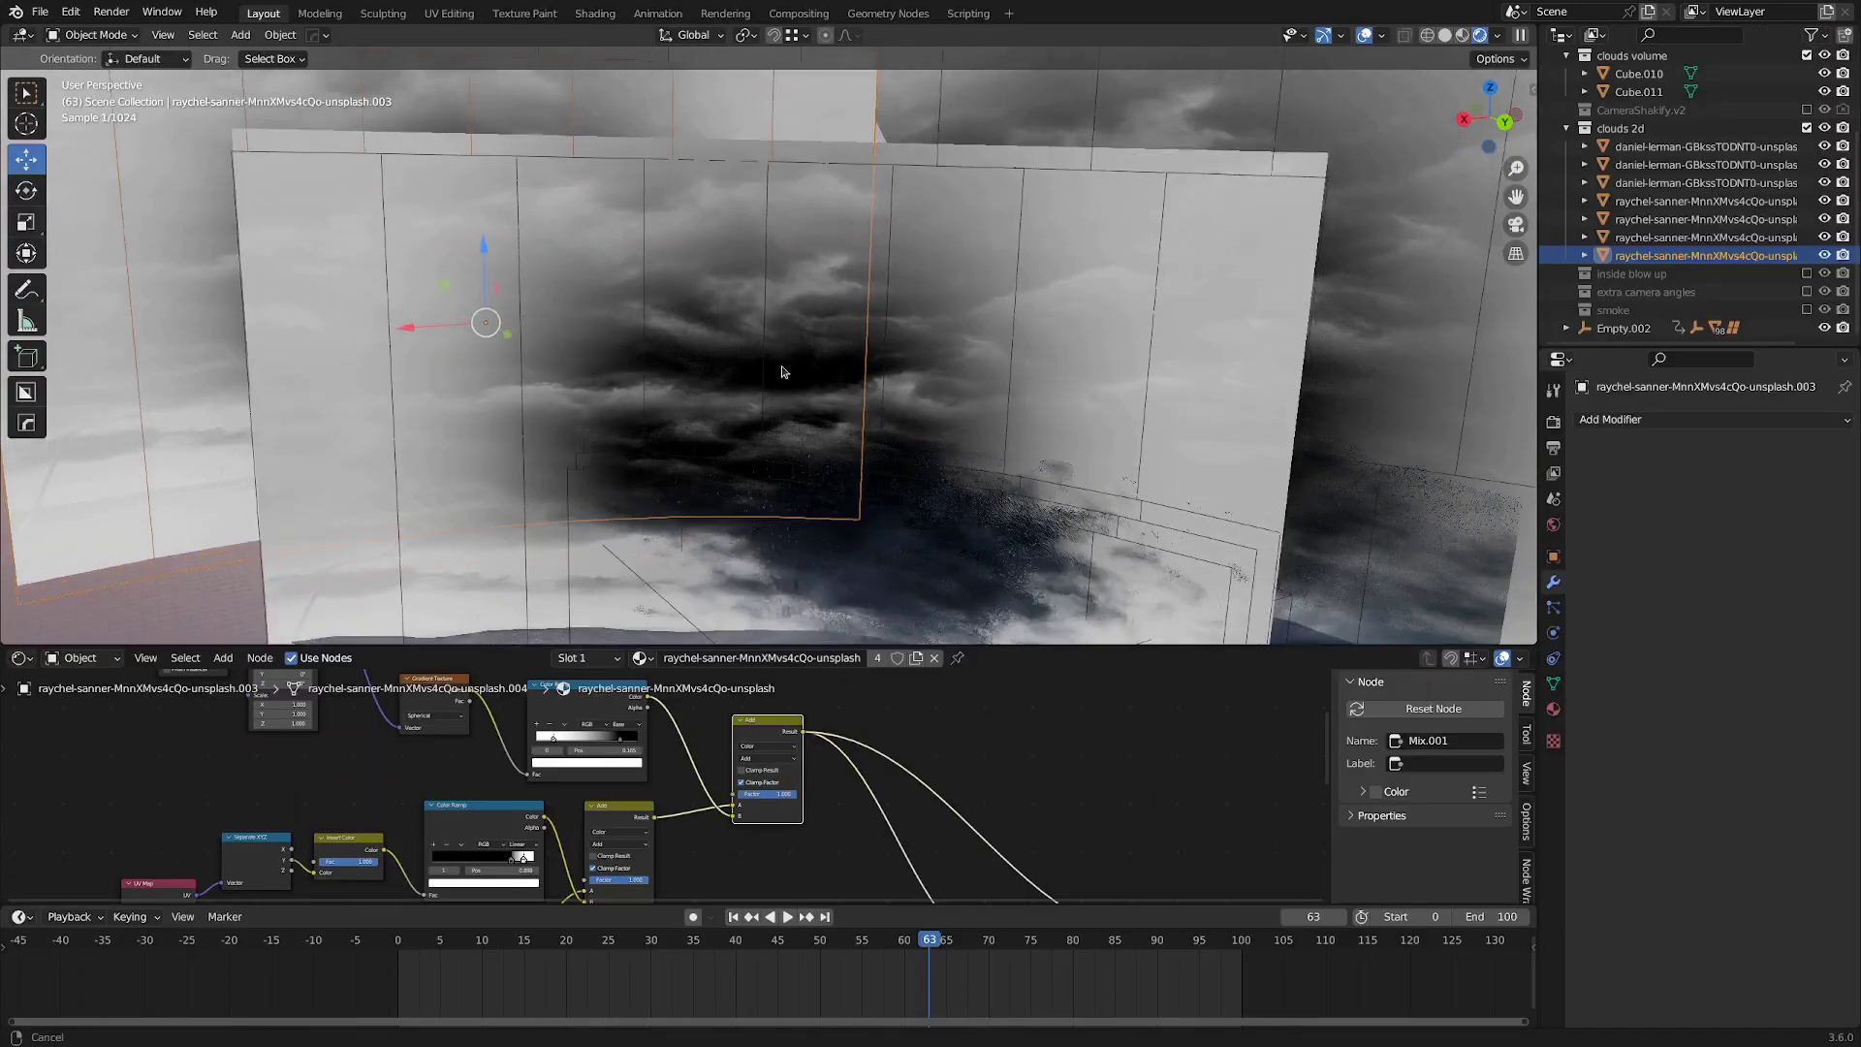
shift+middle_drag(781, 370, 784, 396)
middle_drag(838, 819, 762, 737)
Maximize the shader editor and reposition the Transparent BSDF node that feeds the Mix Shader.
key(ctrl+space)
scroll(900, 732, up, 1)
middle_drag(901, 732, 894, 707)
scroll(895, 706, up, 3)
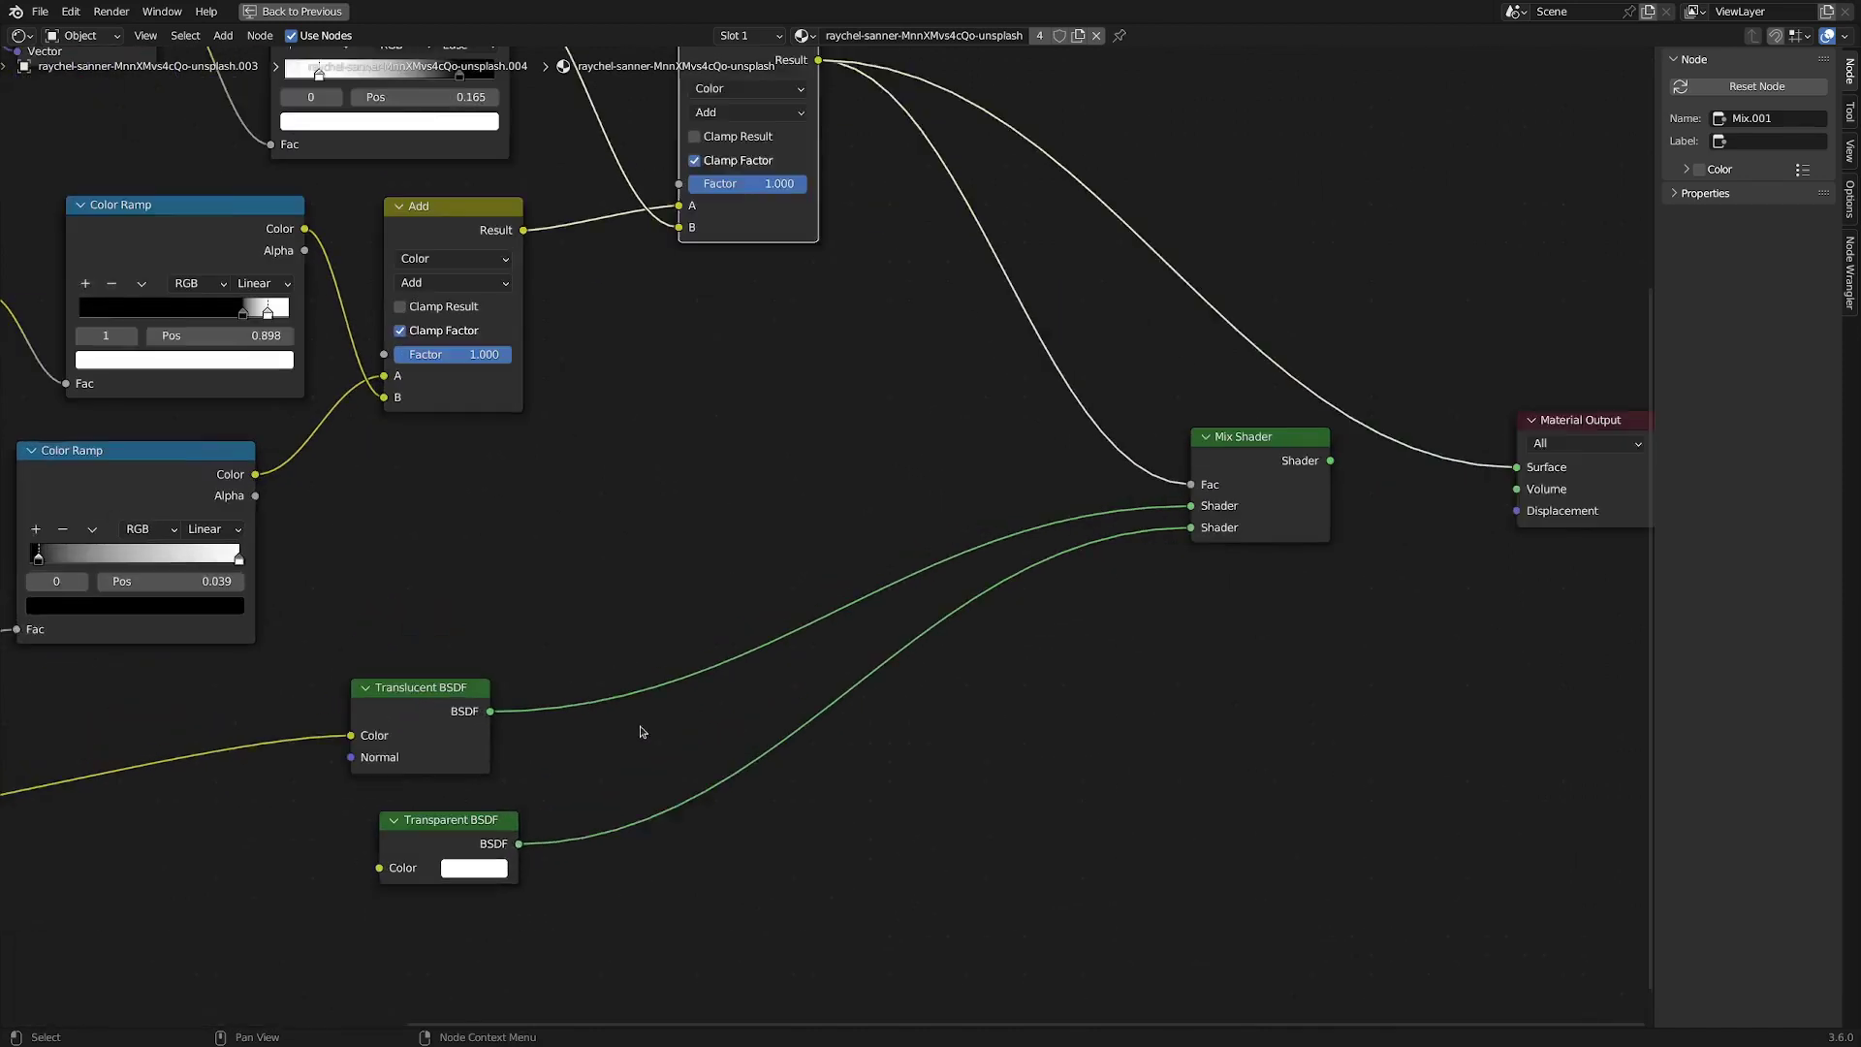
drag(407, 853, 360, 902)
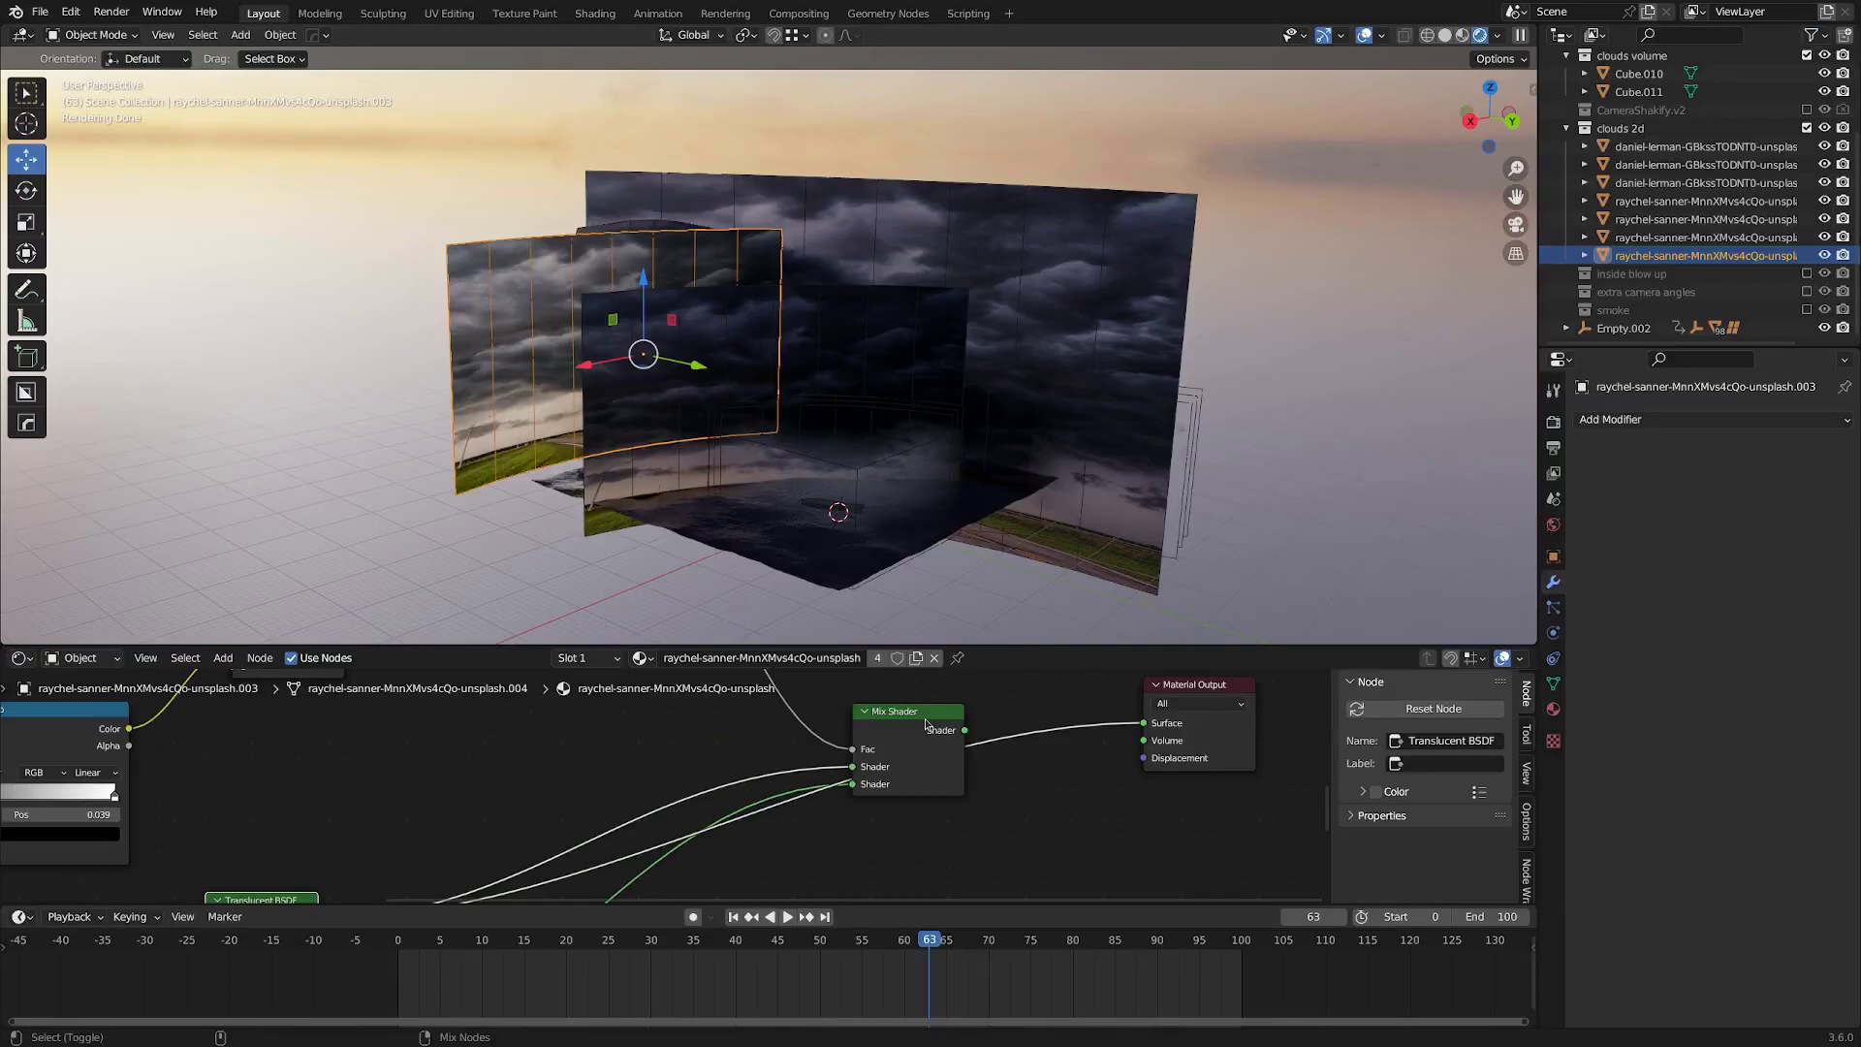
Reconnect the Mix Shader to the material output and deselect everything.
ctrl+shift+click(925, 721)
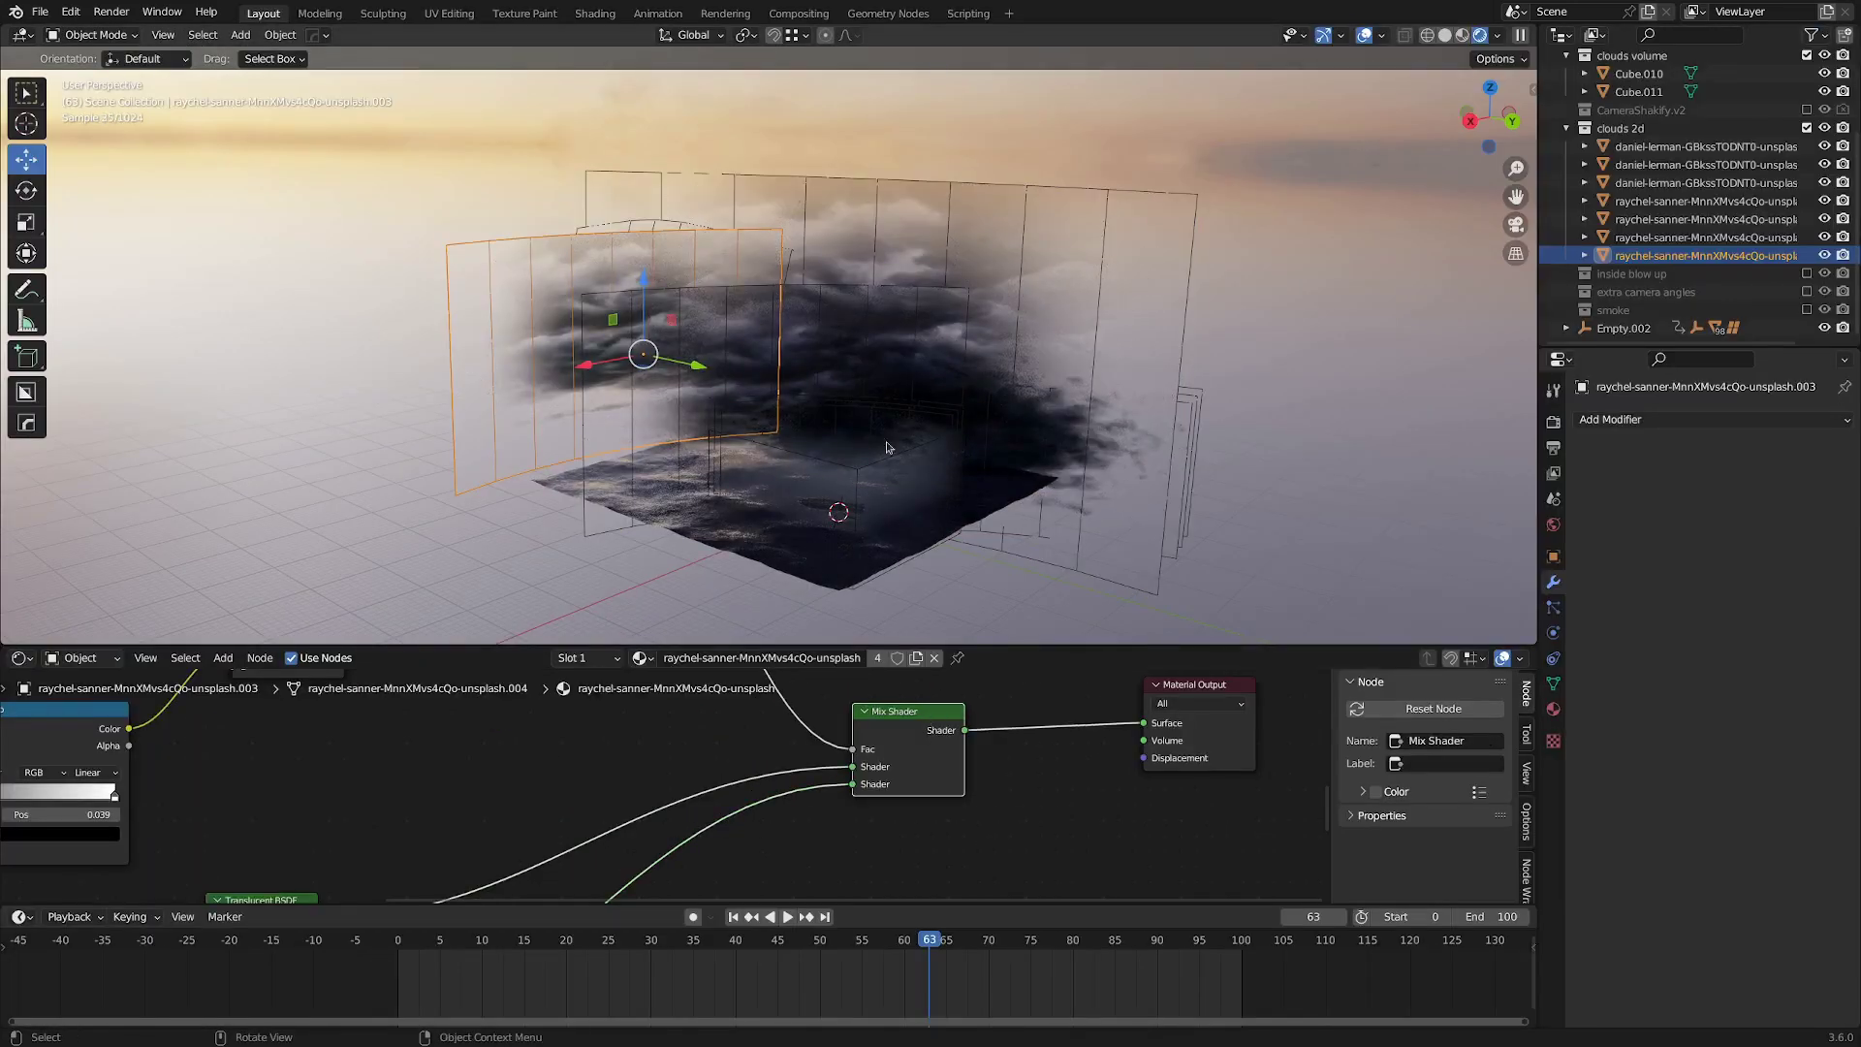
key(alt+a)
View the 2D cloud planes from above and return to the camera view.
middle_drag(866, 388, 808, 430)
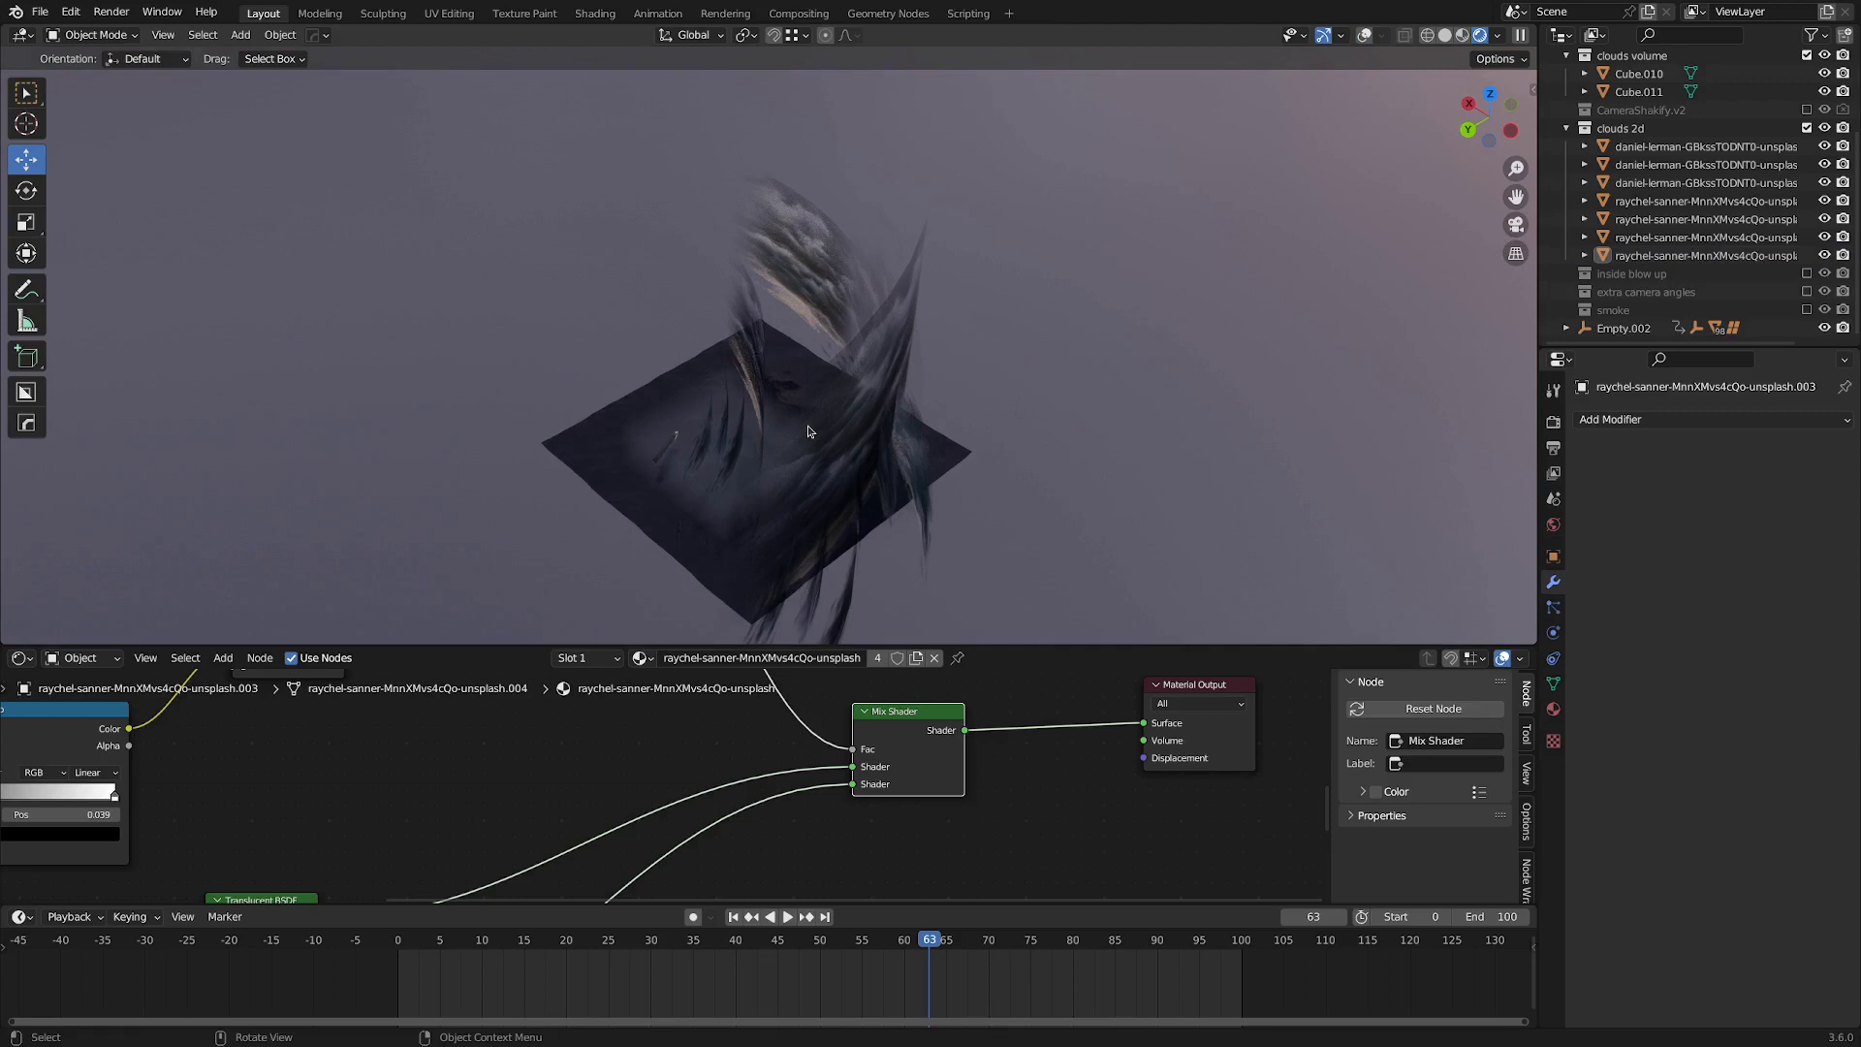
key(KP_0)
scroll(1111, 434, up, 2)
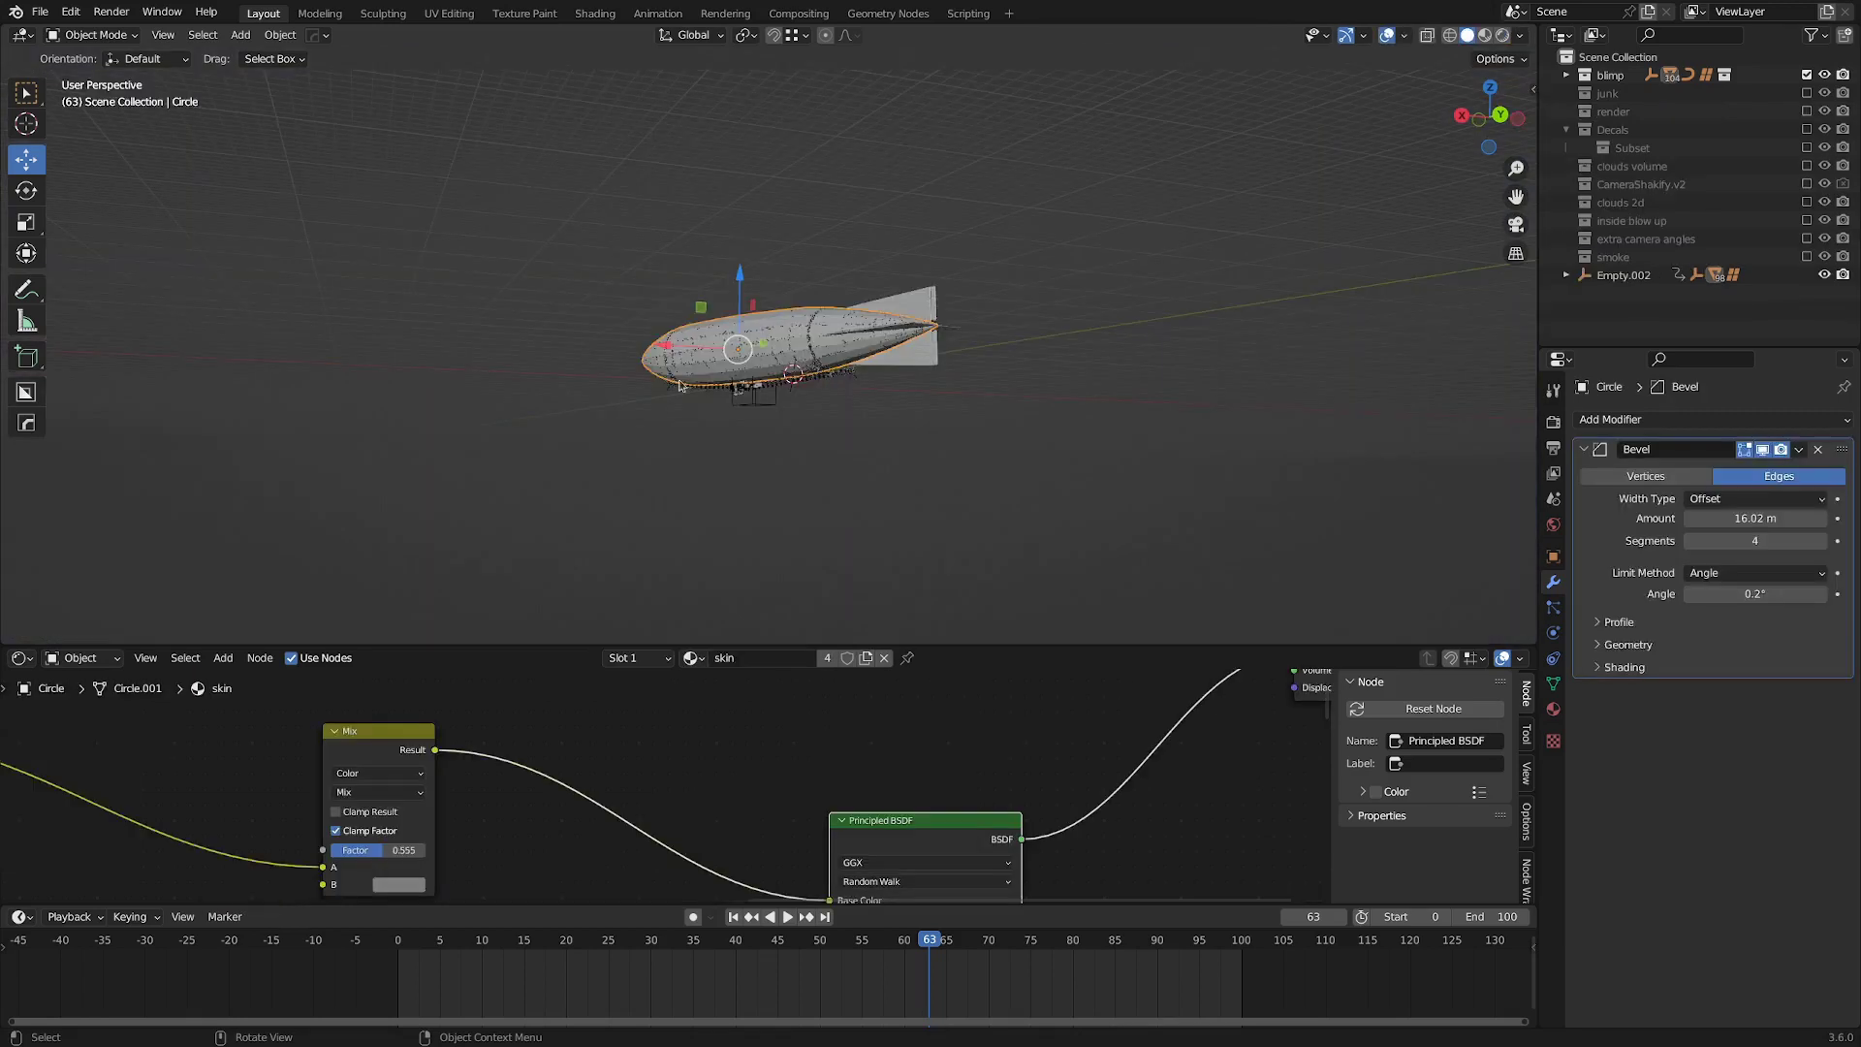
Inspect the blimp hull's panel faces up close in Edit Mode and return to Object Mode.
scroll(706, 405, up, 4)
mouse_move(706, 405)
middle_down()
mouse_move(870, 345)
mouse_move(1030, 340)
mouse_move(929, 394)
mouse_move(545, 409)
middle_up()
scroll(545, 409, up, 3)
key(Tab)
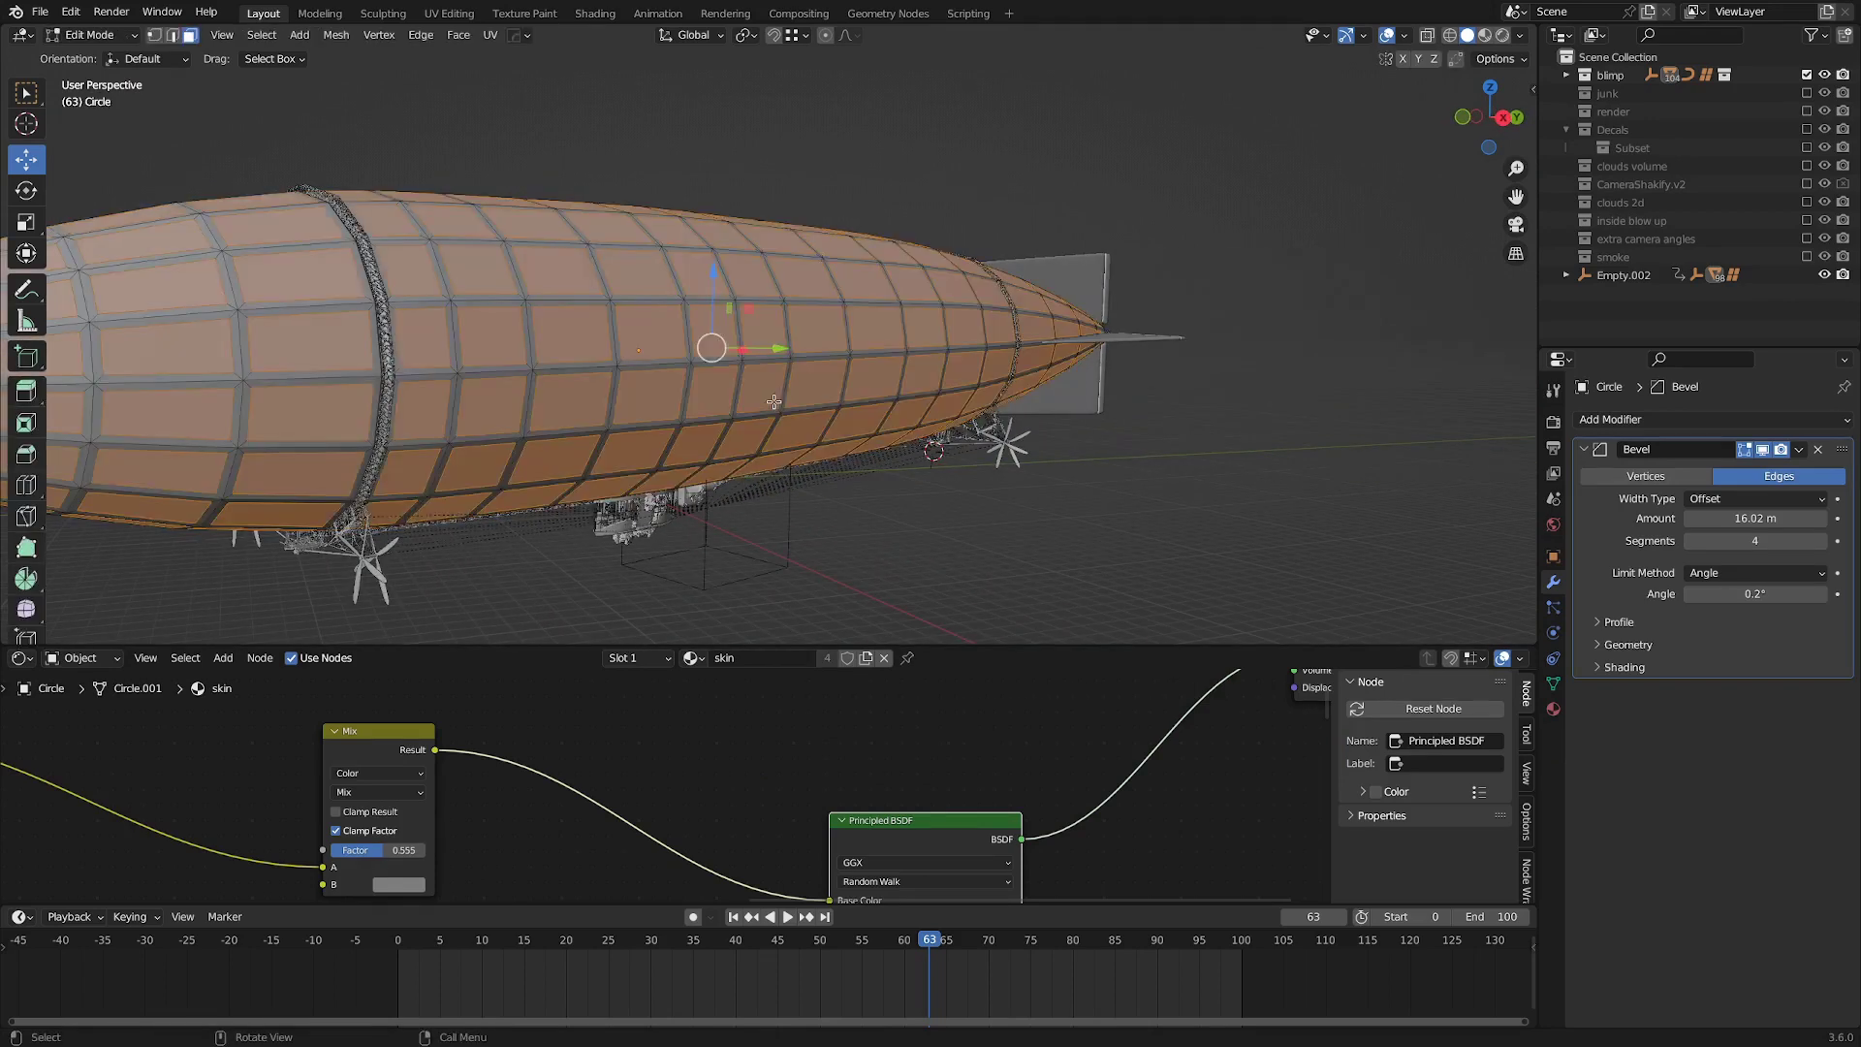
scroll(774, 401, down, 3)
middle_drag(773, 401, 812, 376)
scroll(954, 351, up, 2)
key(Tab)
scroll(673, 345, down, 3)
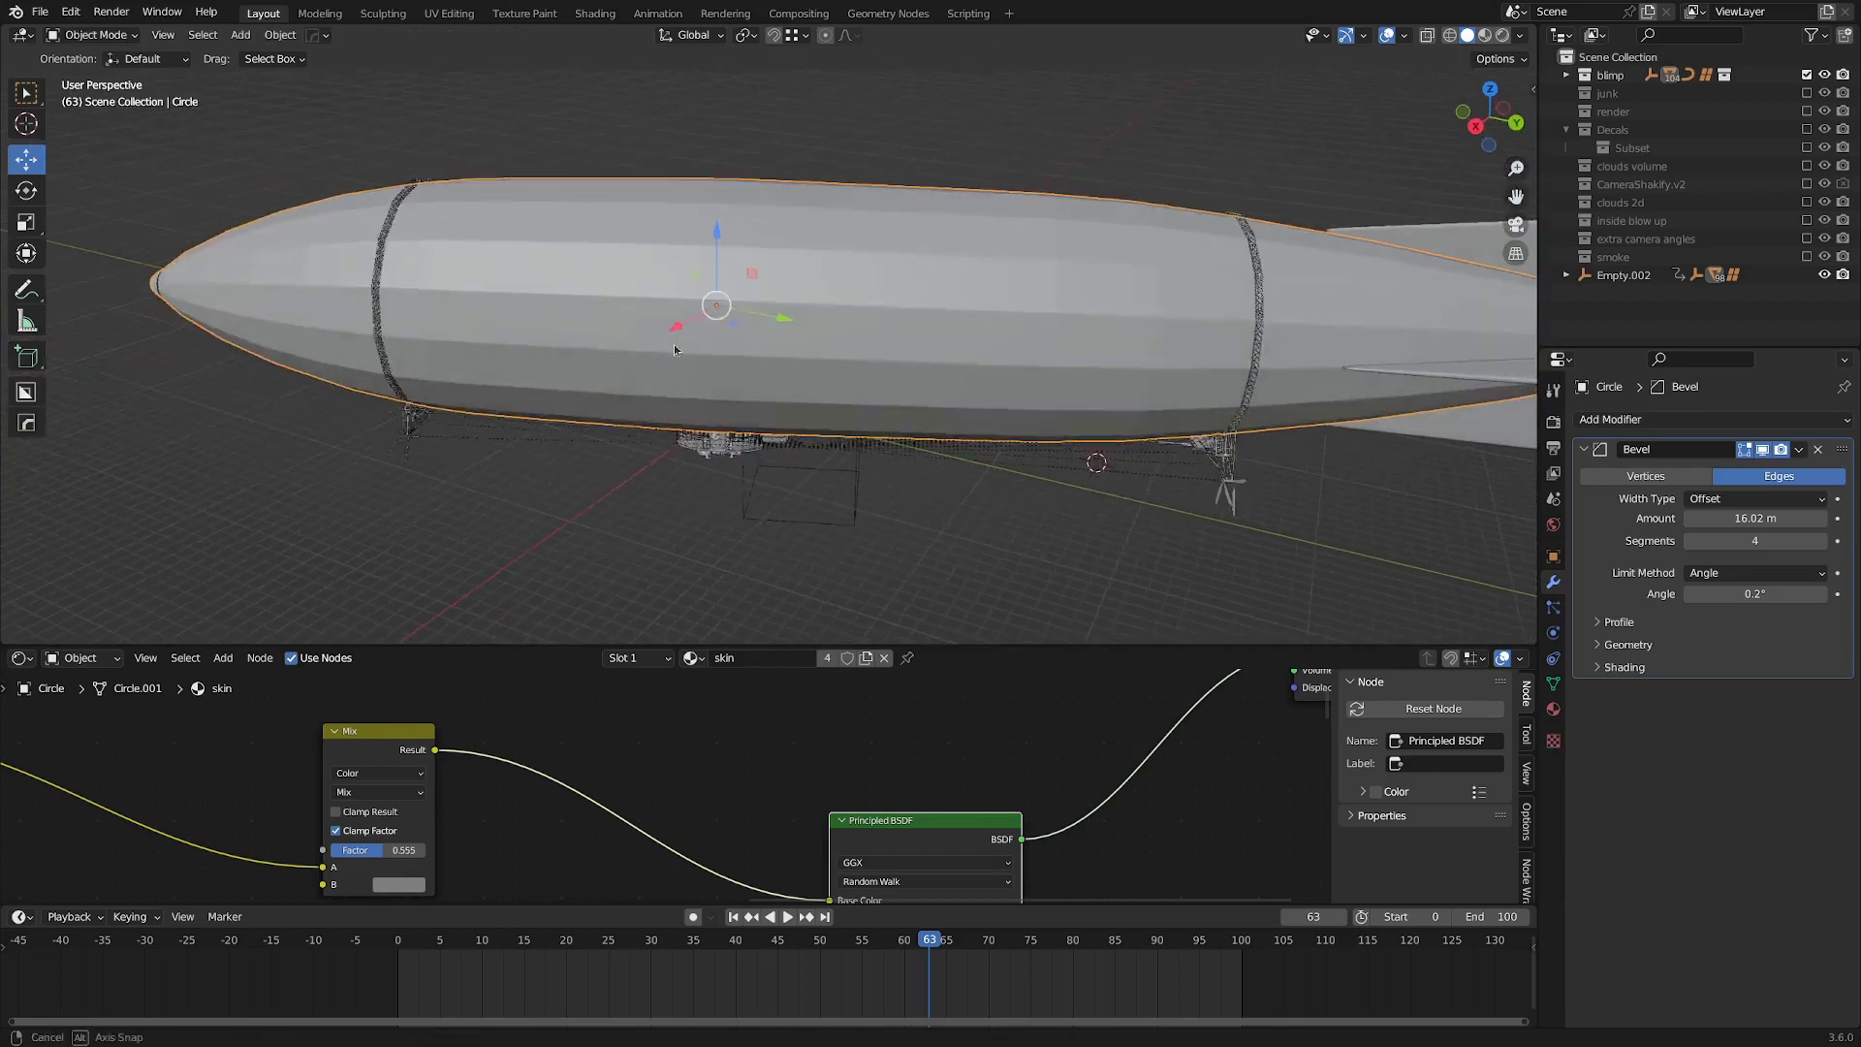
Examine the blimp hull from several angles in Object Mode and its panel and seam faces in Edit Mode.
scroll(673, 345, up, 1)
scroll(672, 300, down, 2)
middle_drag(717, 289, 816, 323)
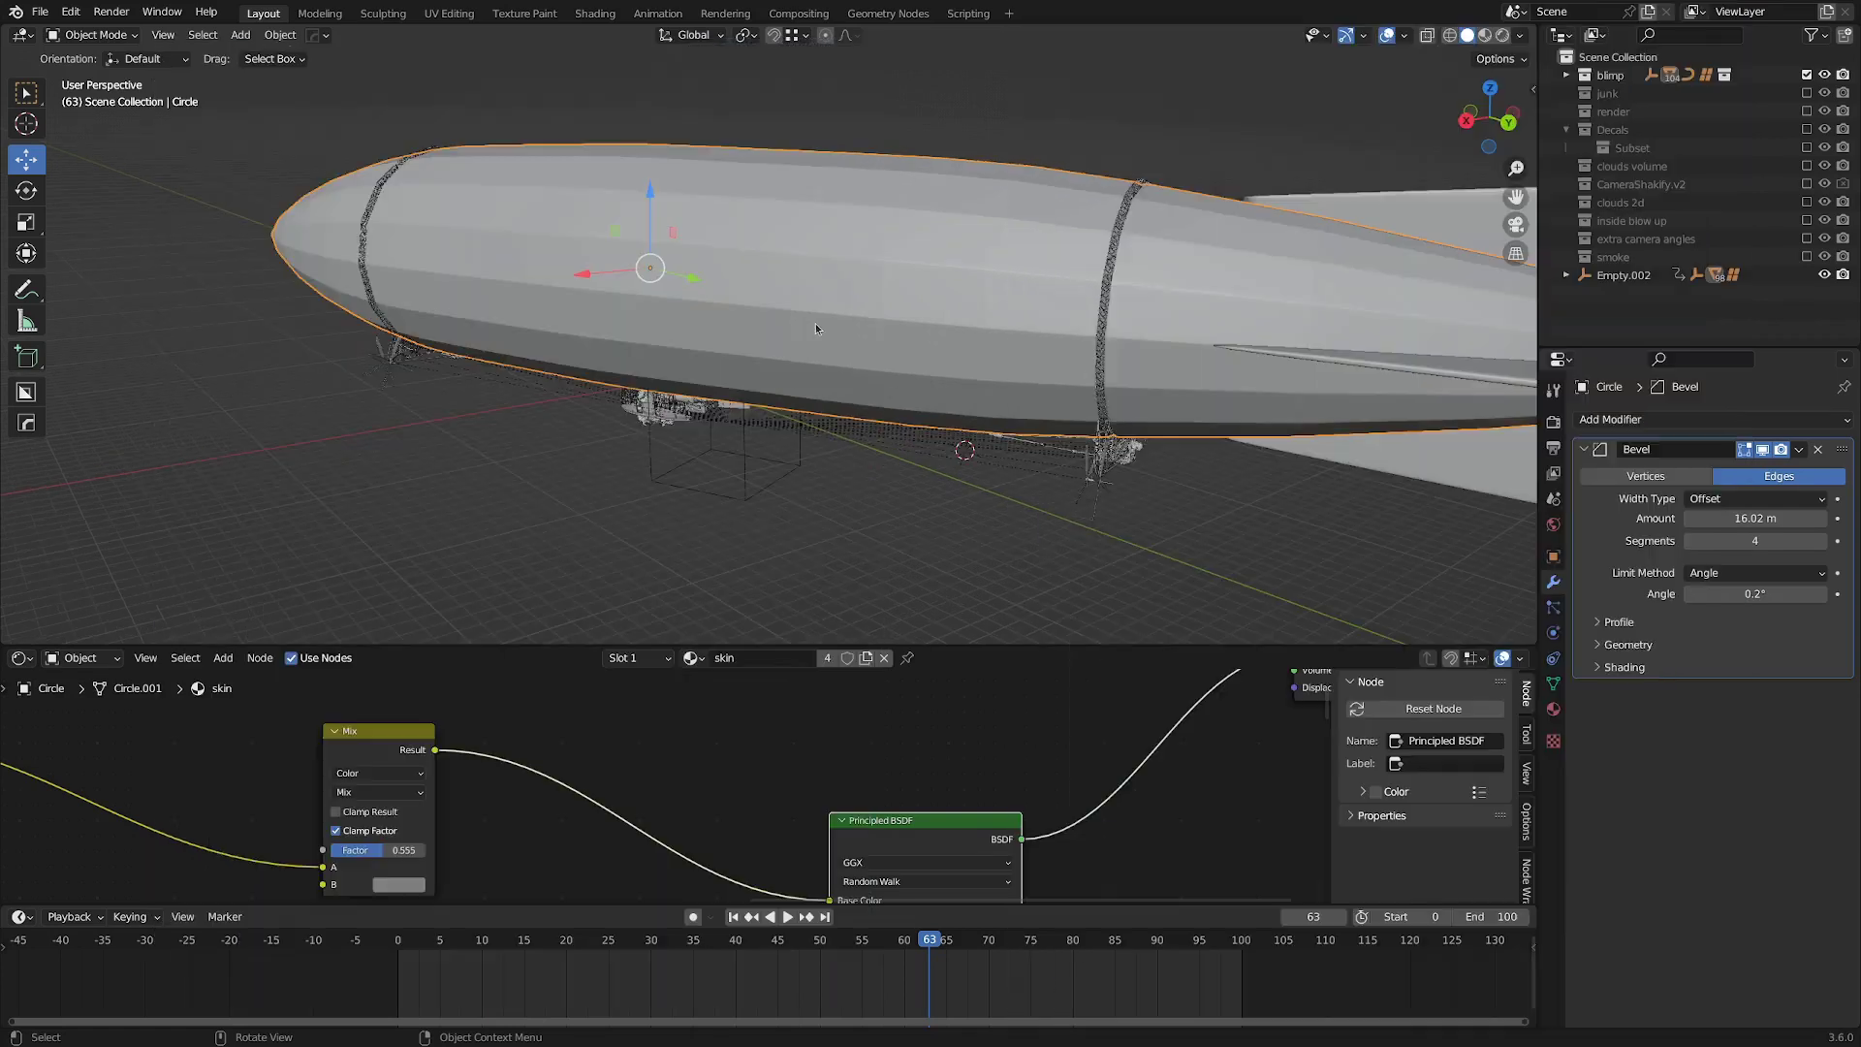
middle_drag(816, 322, 659, 336)
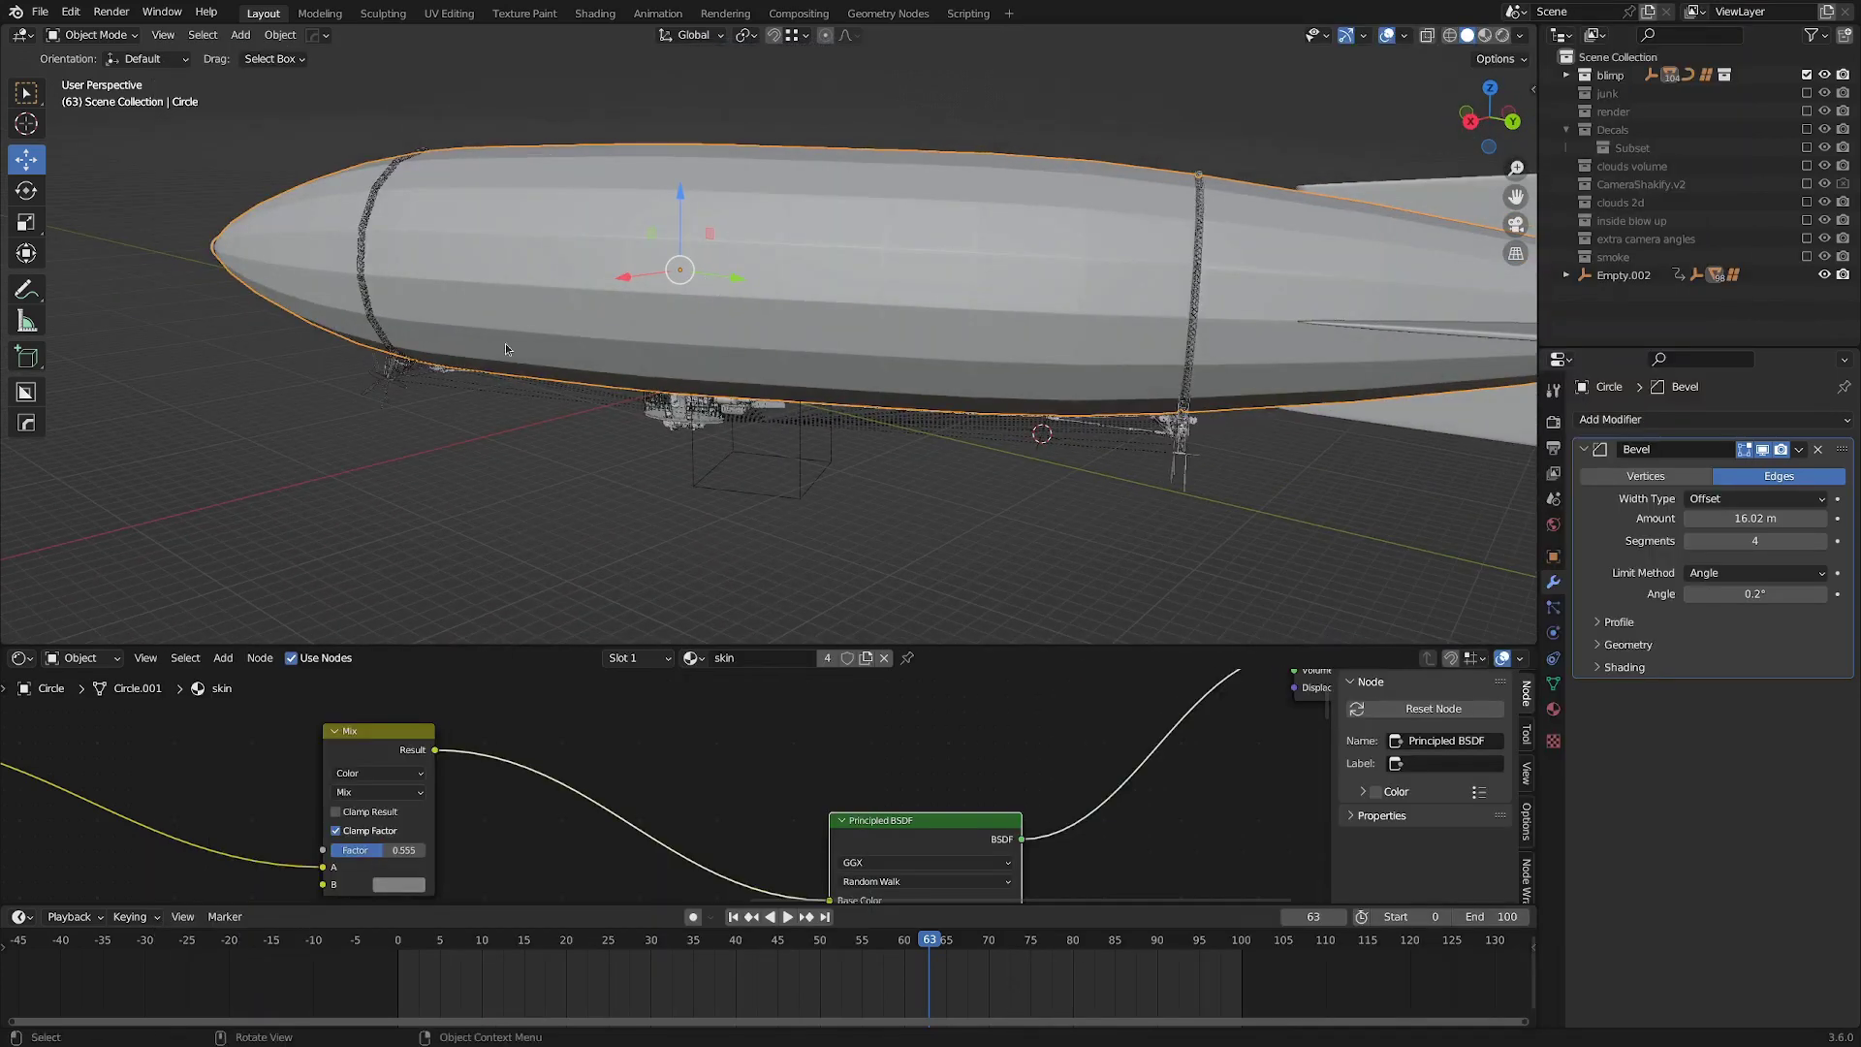
scroll(543, 351, up, 3)
key(Tab)
middle_drag(554, 359, 974, 350)
middle_drag(1139, 315, 768, 334)
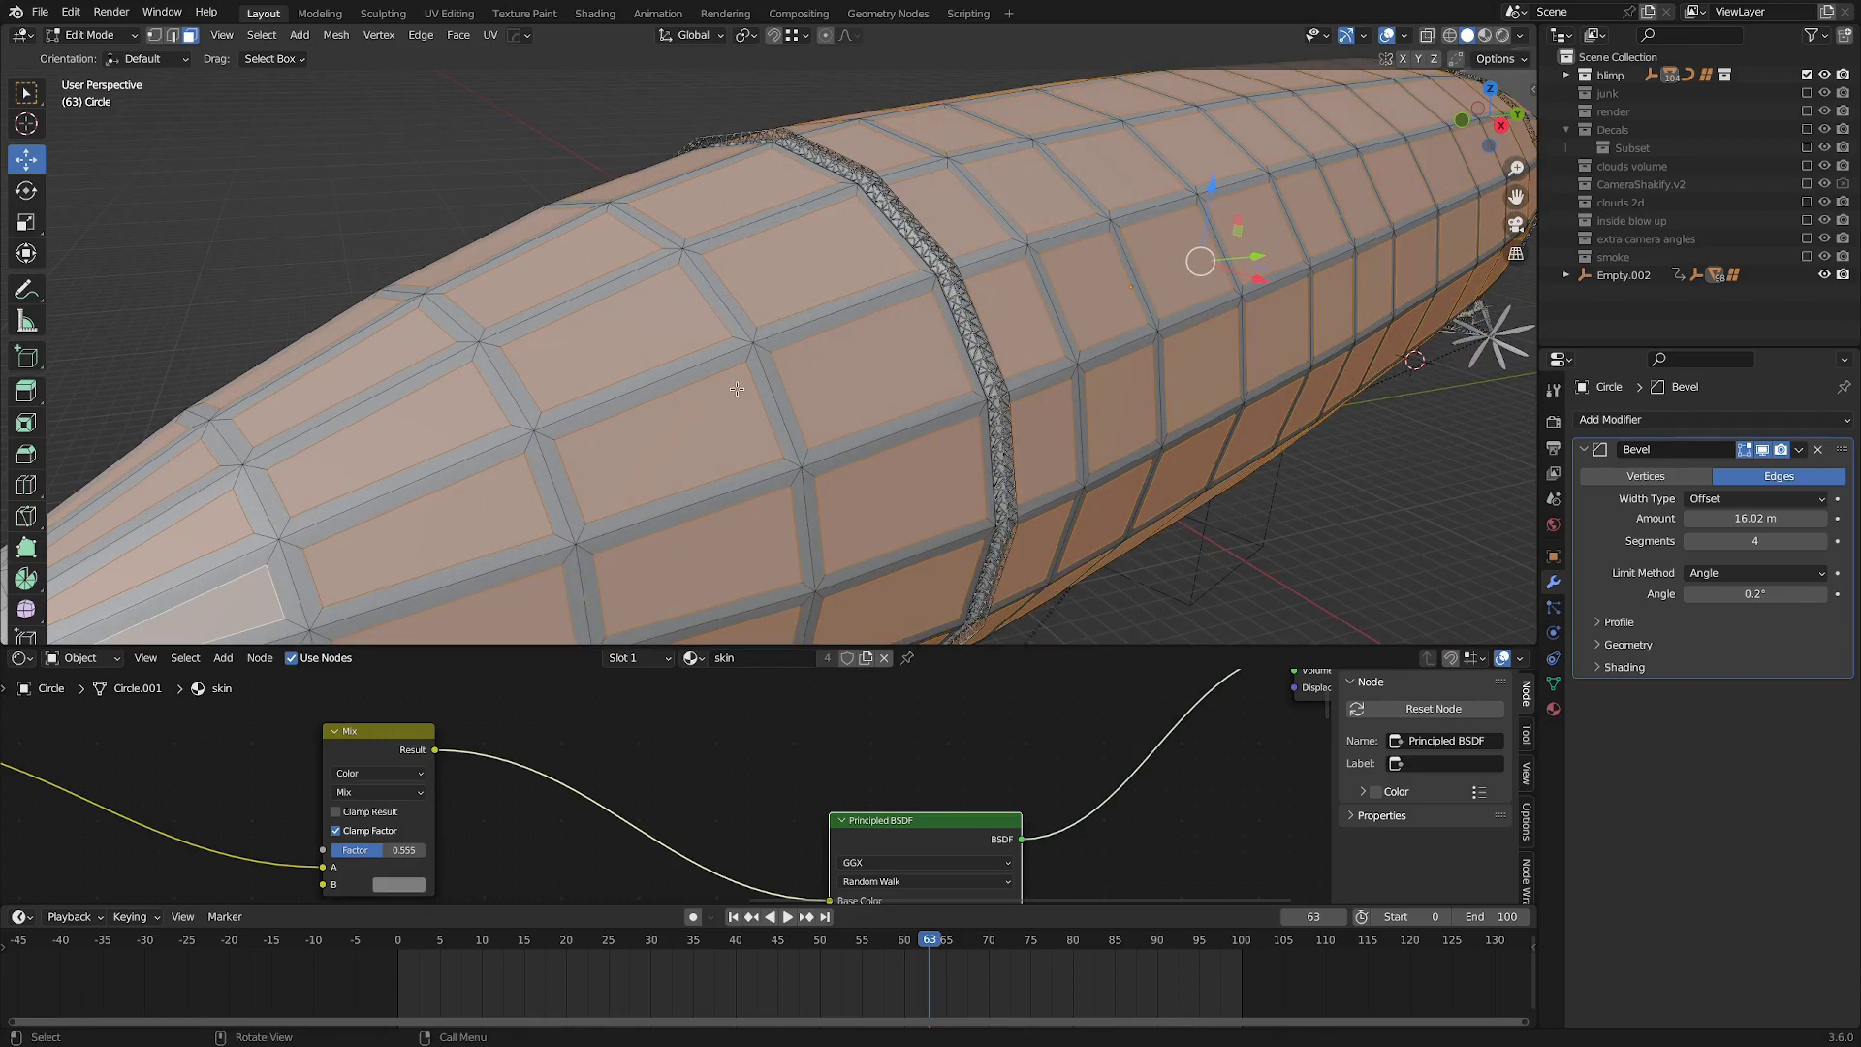
mouse_move(887, 375)
middle_down()
mouse_move(796, 367)
mouse_move(867, 378)
middle_up()
middle_drag(564, 396, 625, 387)
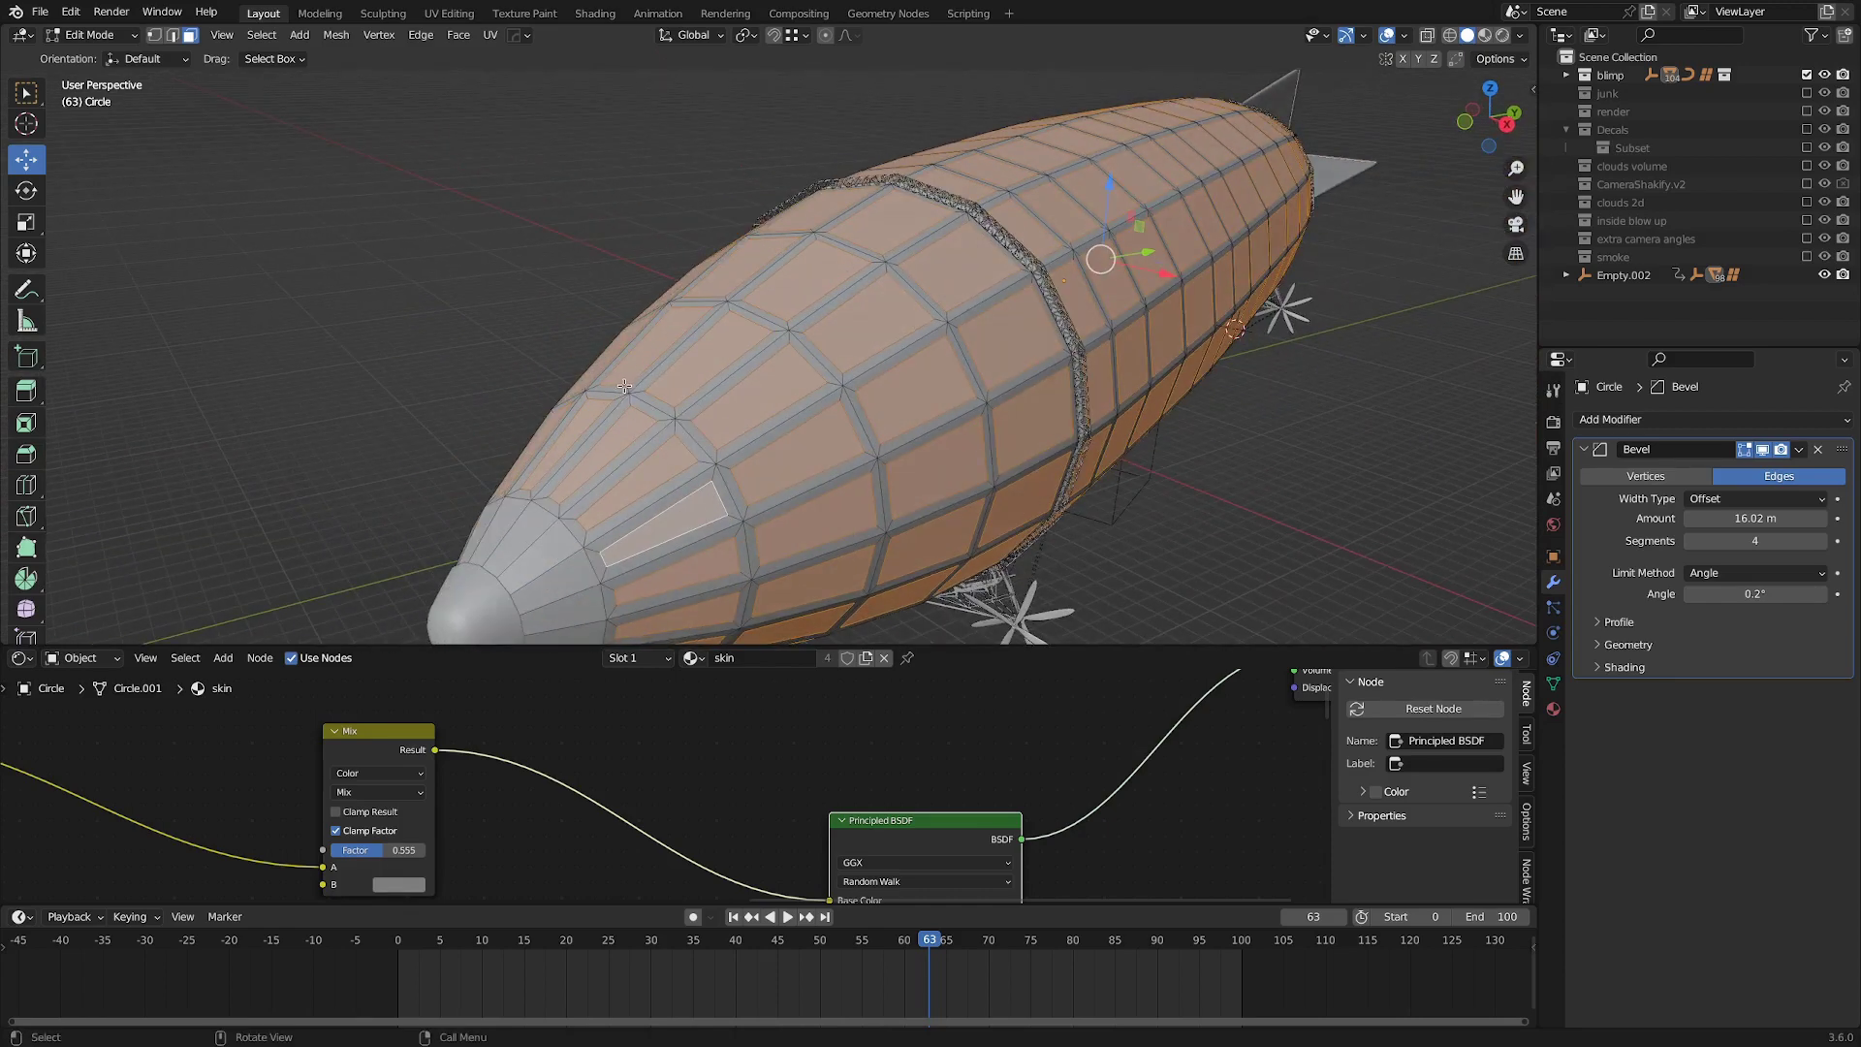
middle_drag(617, 498, 1105, 374)
Maximize the shader editor to view the hull's whole skin material node tree, and restore the layout.
key(ctrl+space)
key(Home)
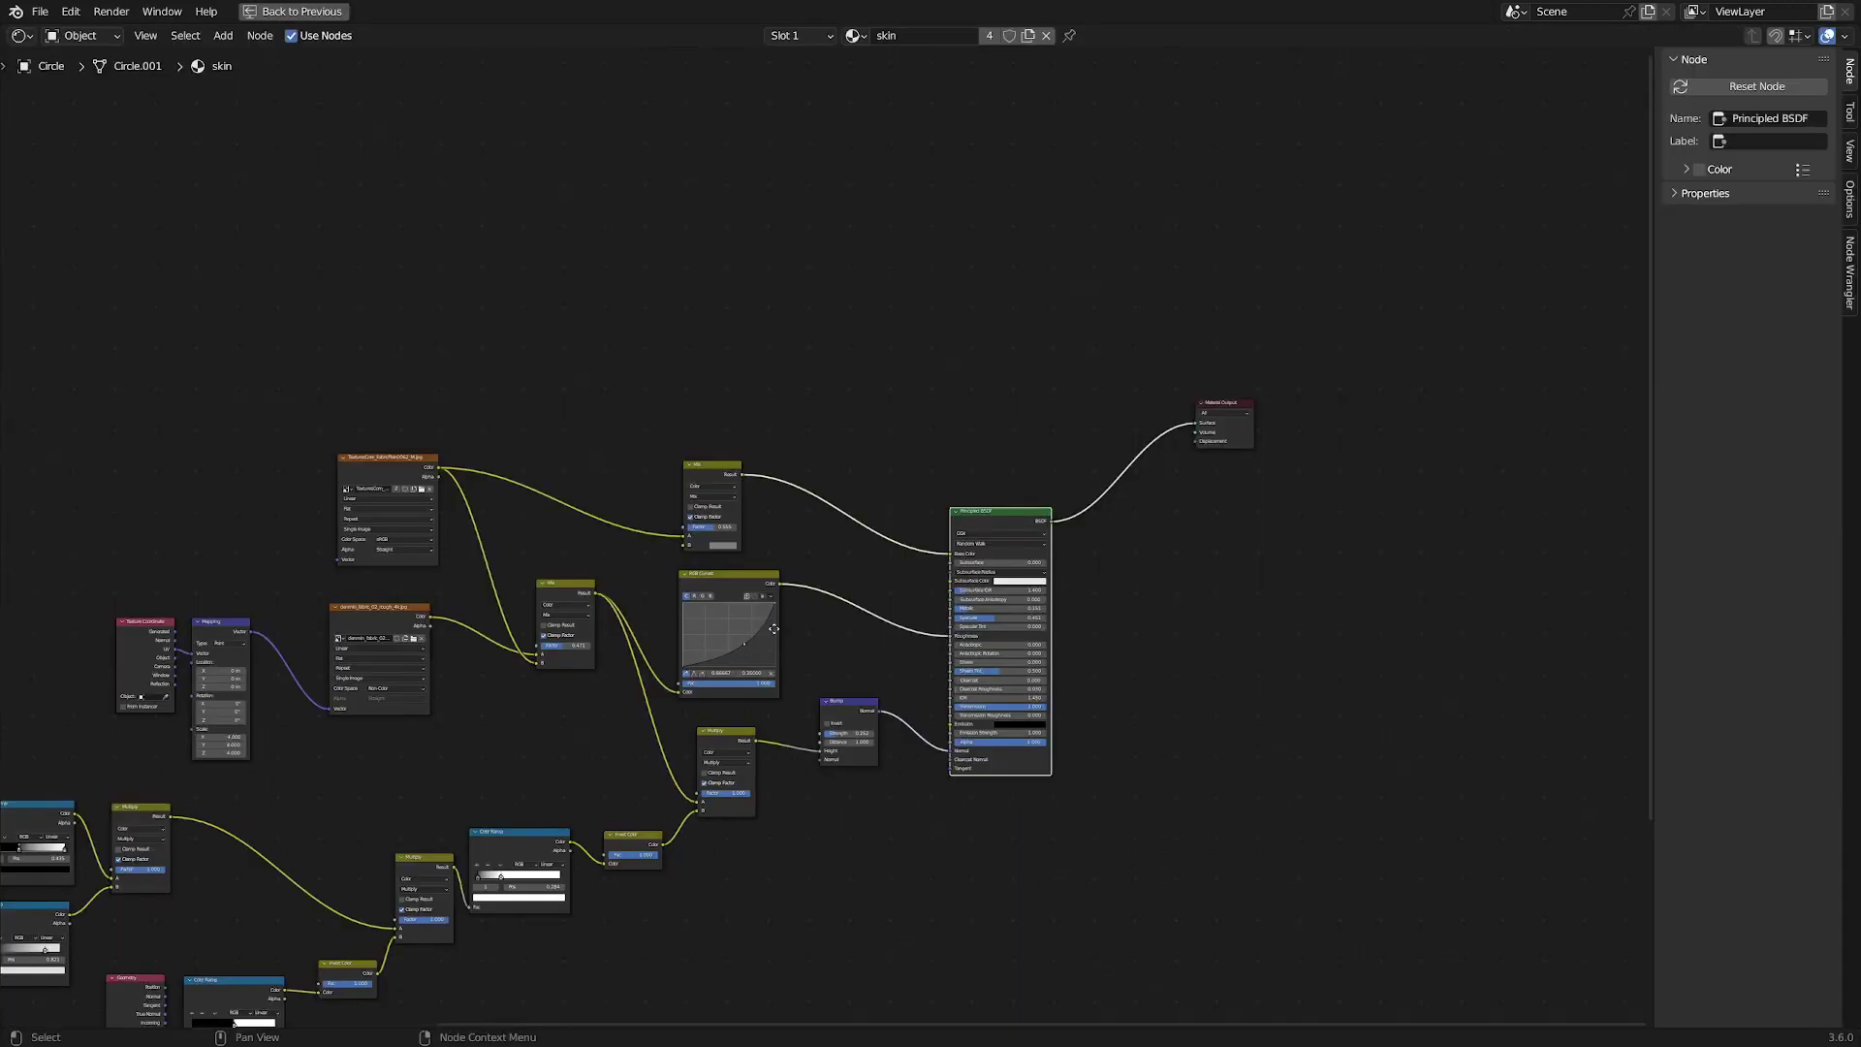
middle_drag(699, 694, 1024, 478)
scroll(1024, 480, down, 2)
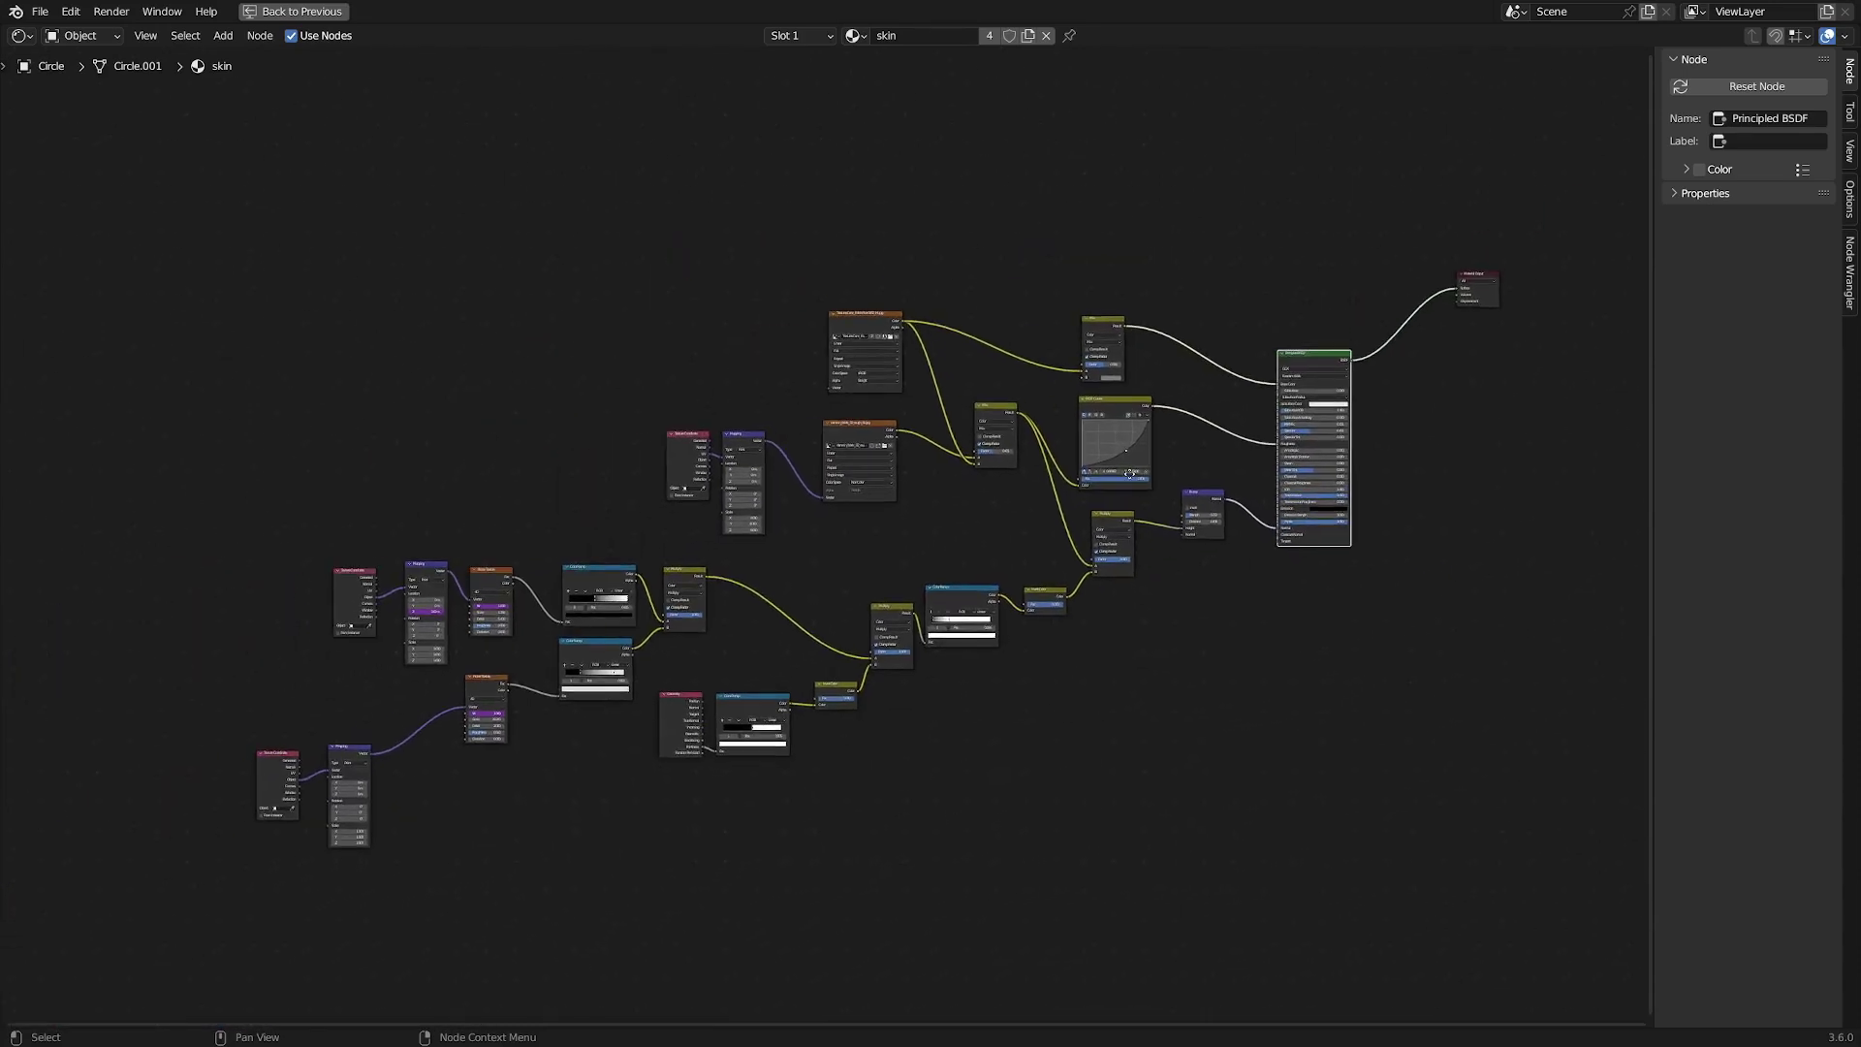
middle_drag(955, 538, 839, 519)
key(ctrl+space)
middle_drag(568, 743, 731, 797)
middle_drag(810, 718, 772, 803)
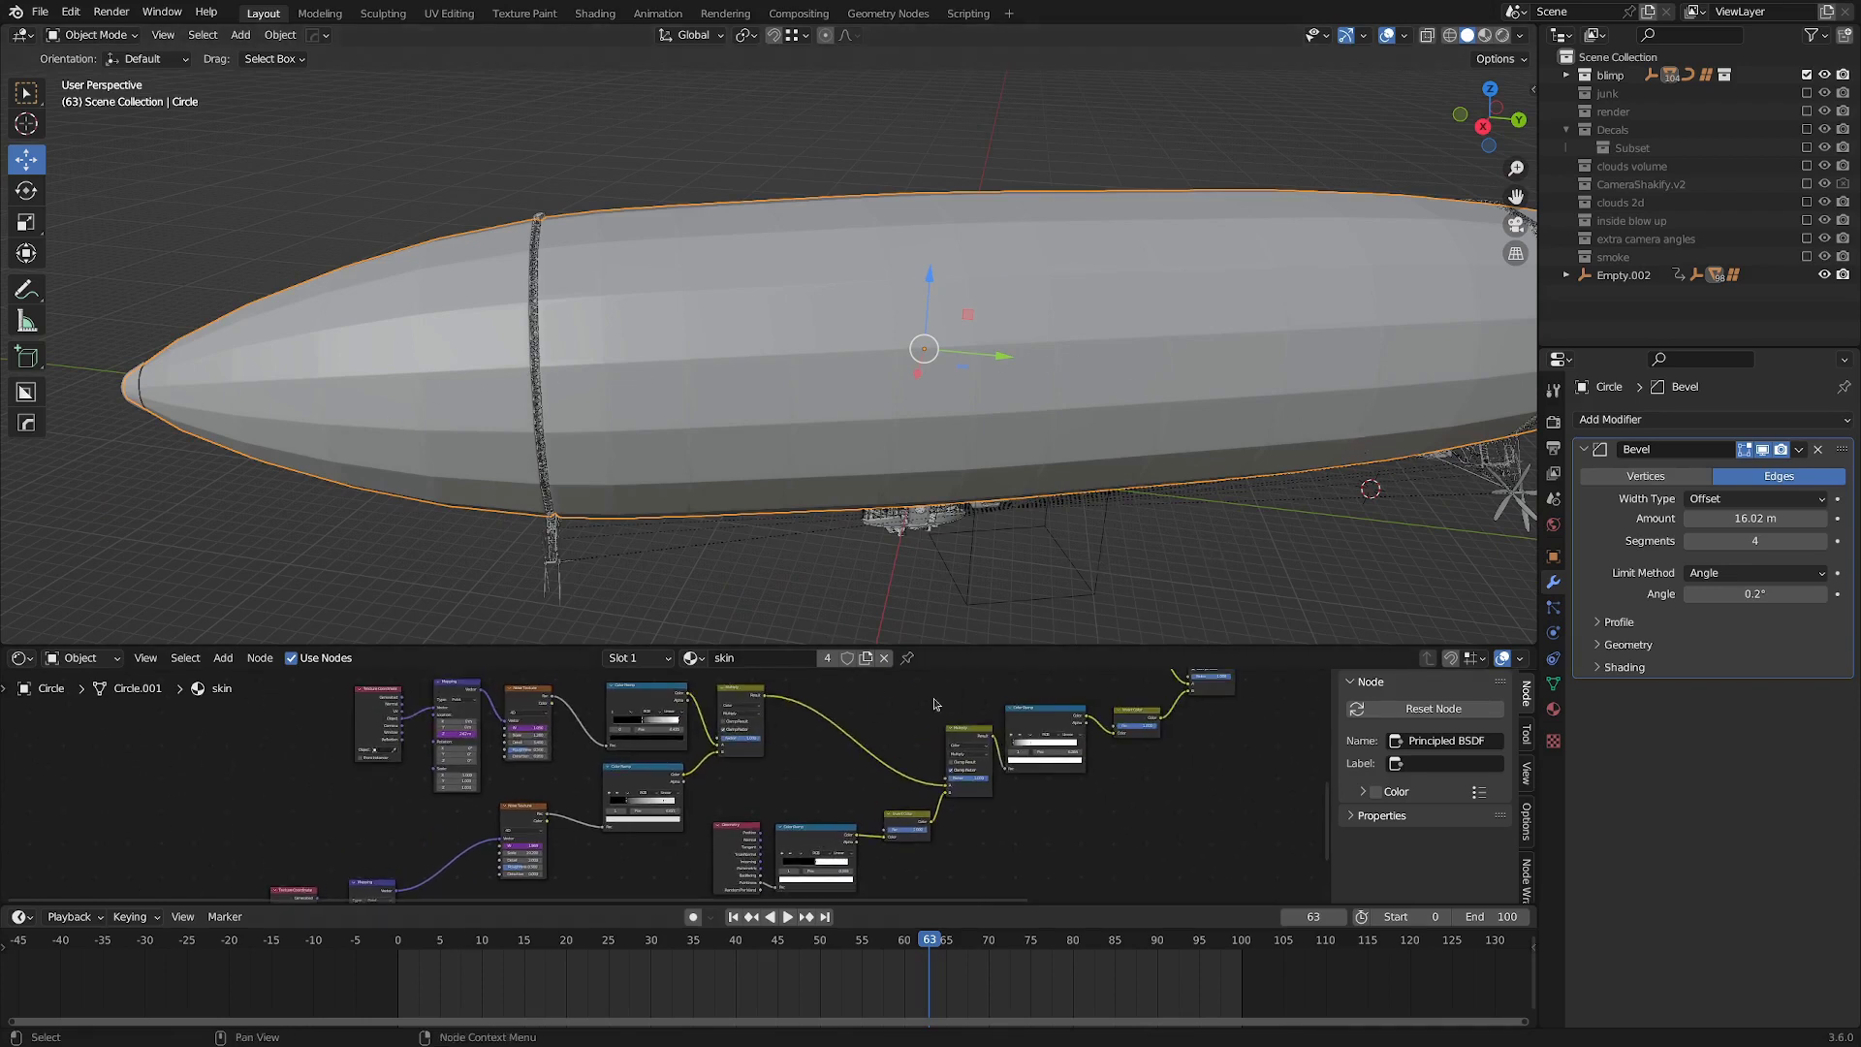
Examine the image texture, noise and color ramp branches of the skin material in the maximized shader editor.
key(ctrl+space)
middle_drag(1111, 555, 1021, 608)
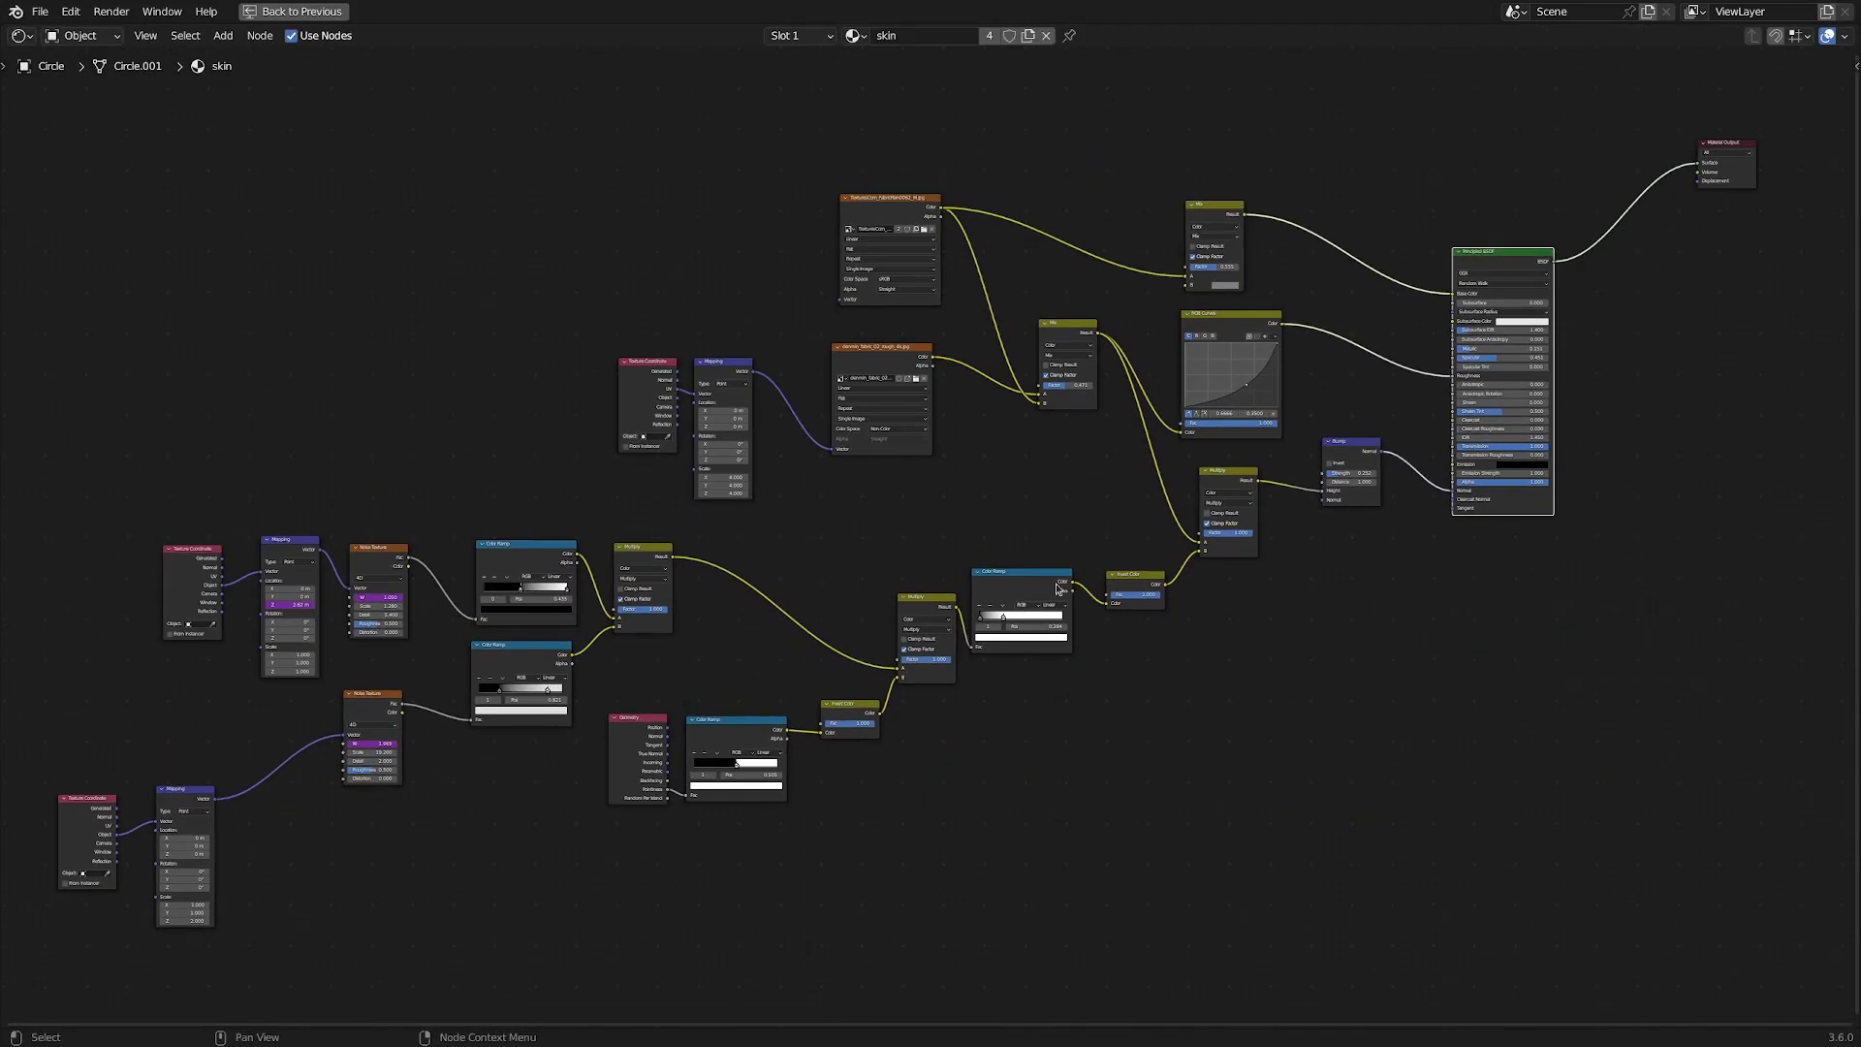
scroll(1059, 587, up, 1)
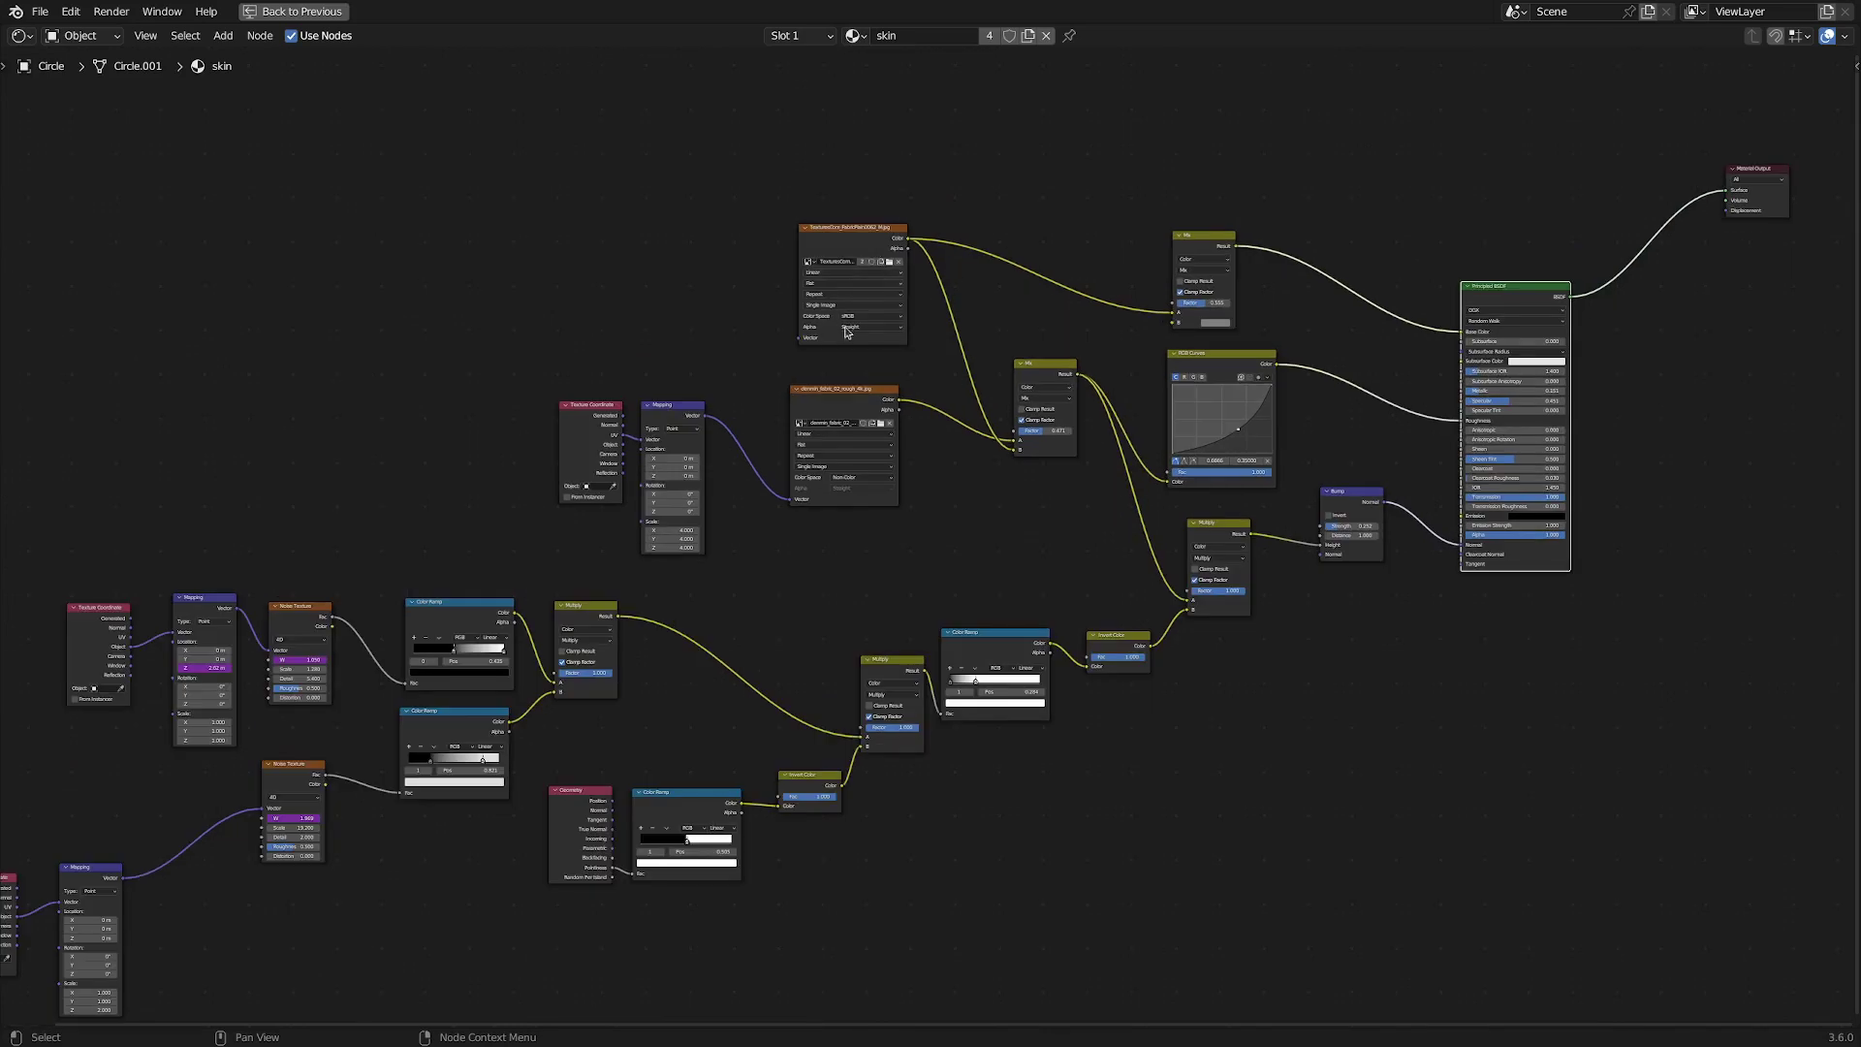
scroll(844, 589, down, 2)
middle_drag(847, 587, 976, 536)
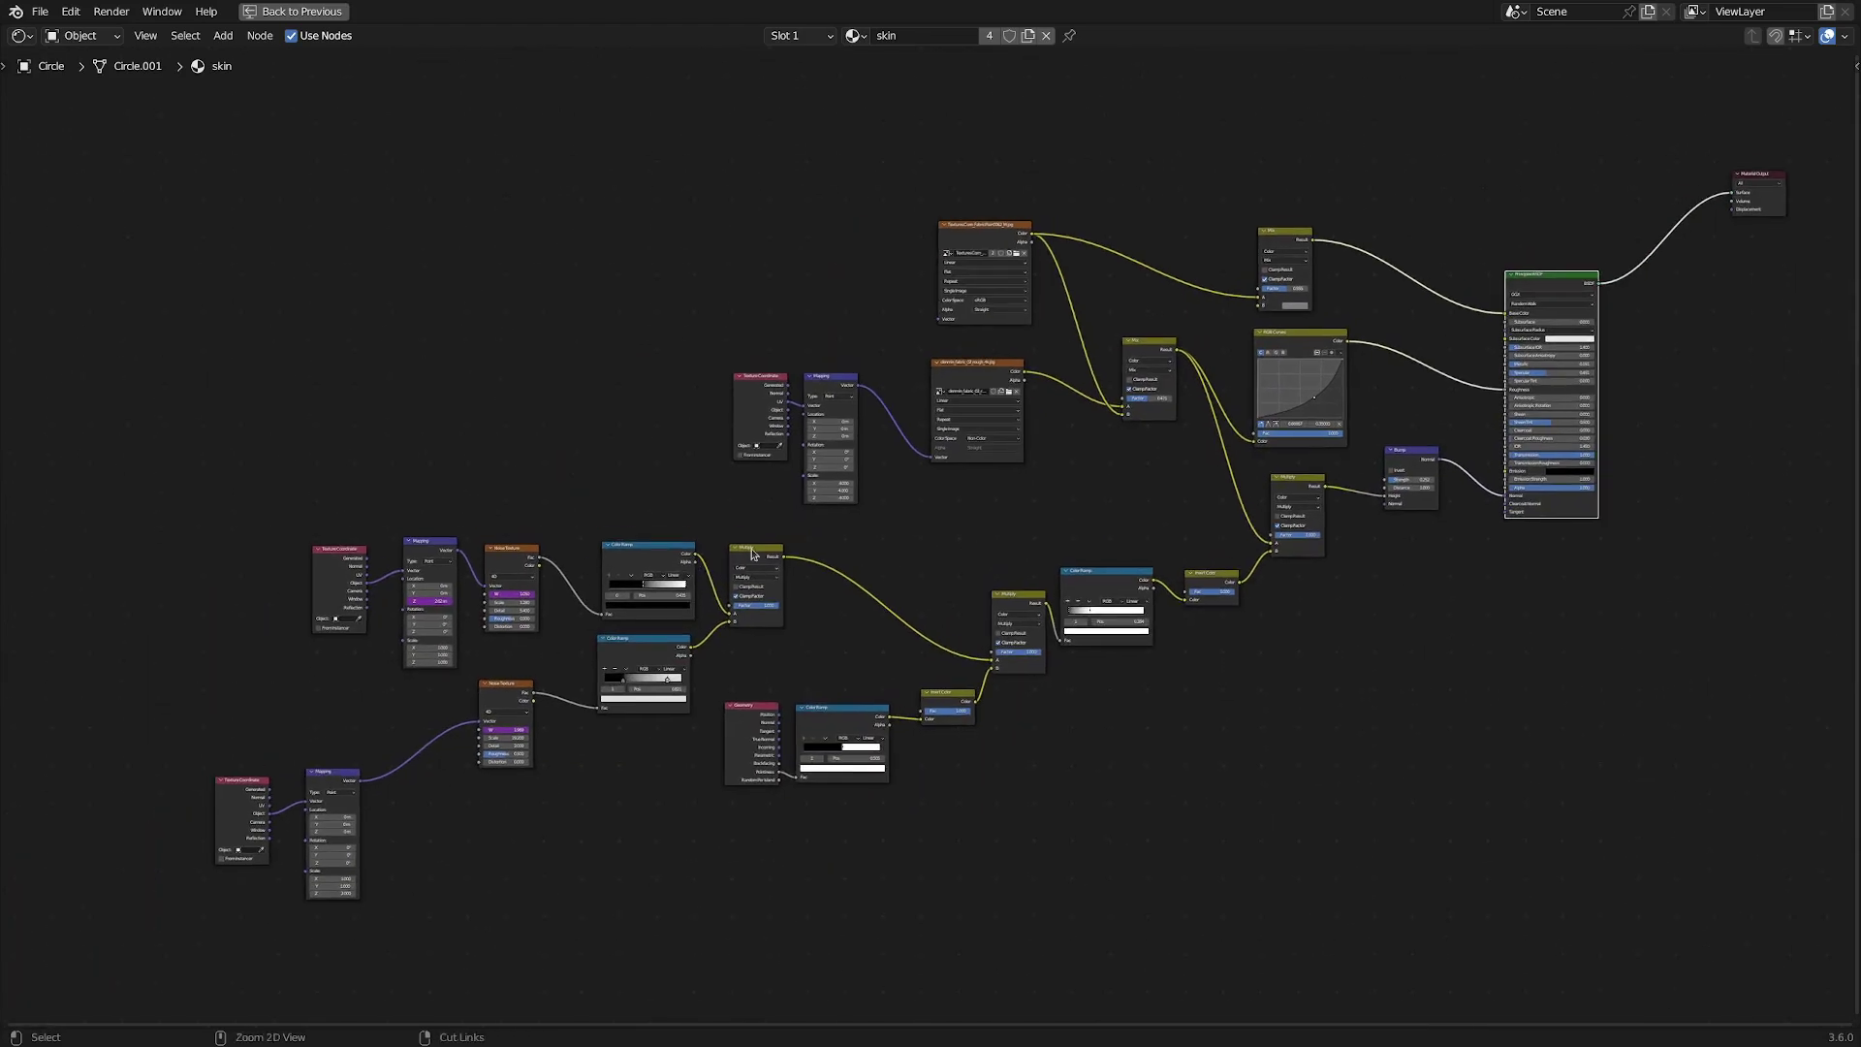
Preview the skin material's Multiply node masks on the isolated hull in rendered shading, scrubbing and playing the animation.
key(ctrl+space)
scroll(666, 442, up, 5)
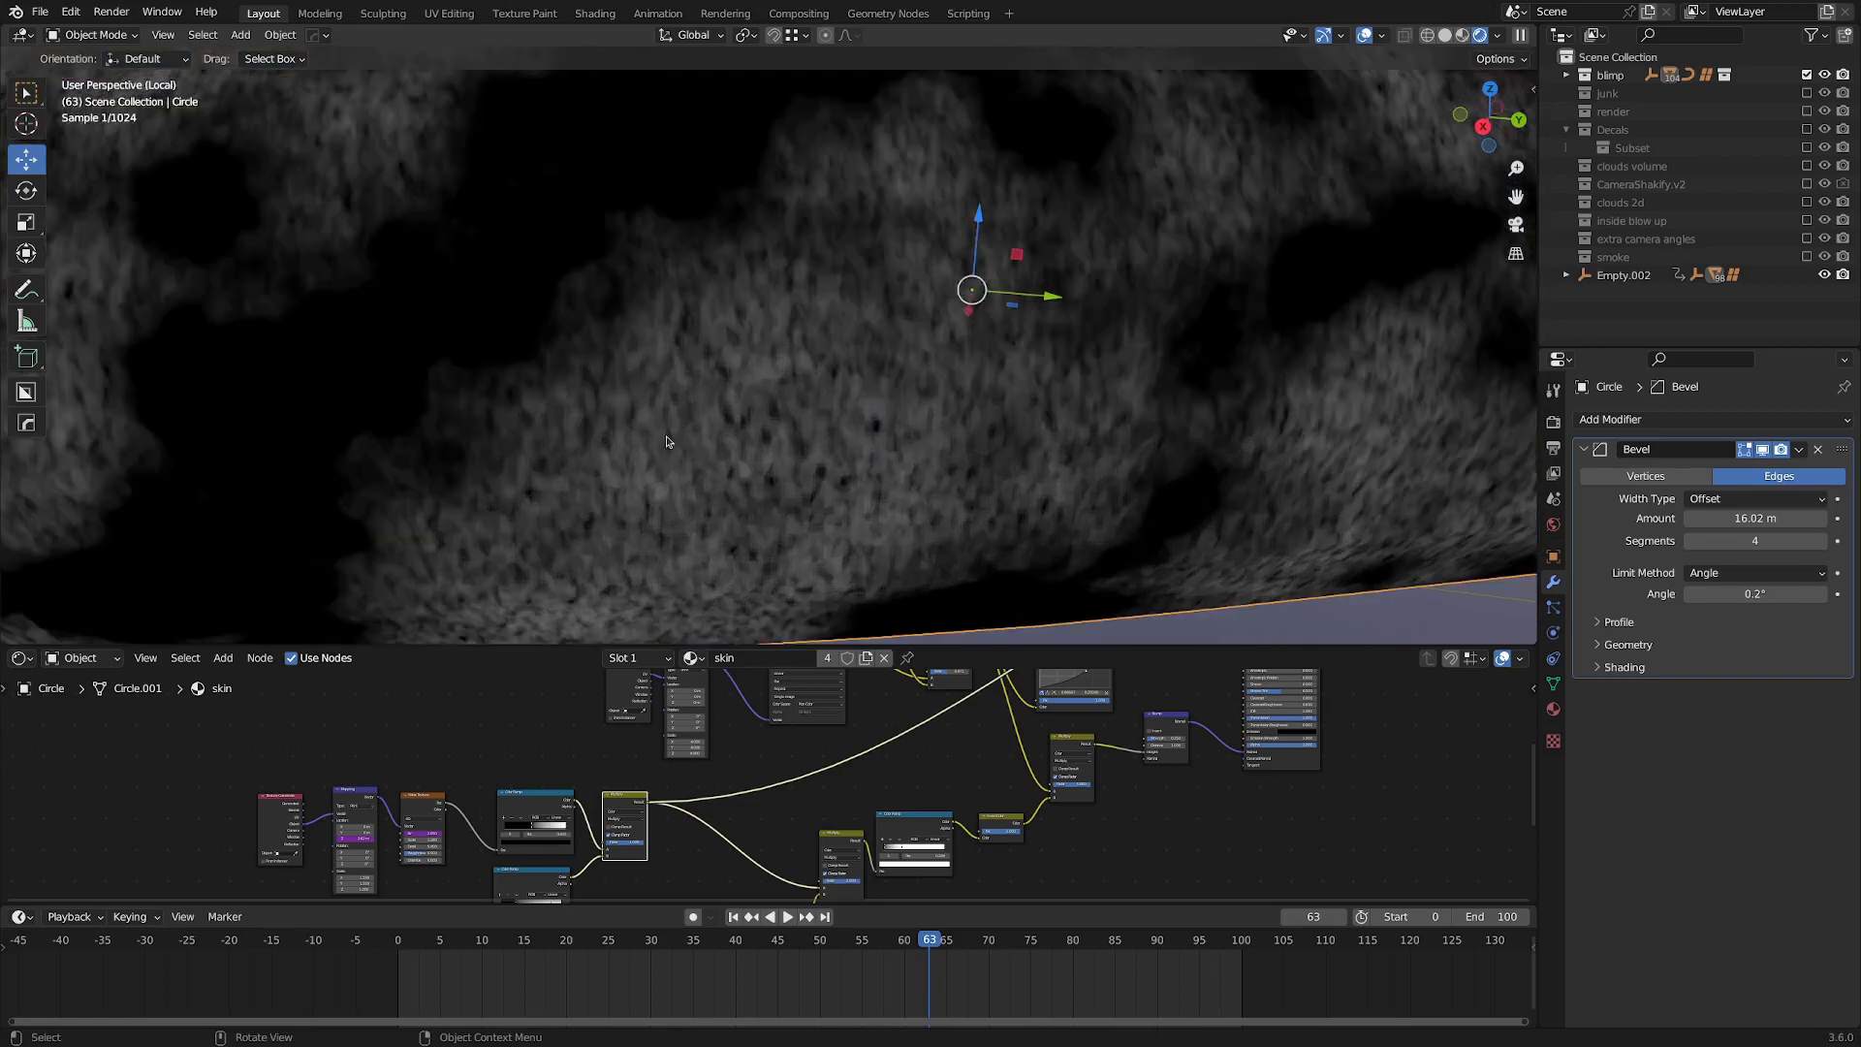
drag(699, 949, 796, 947)
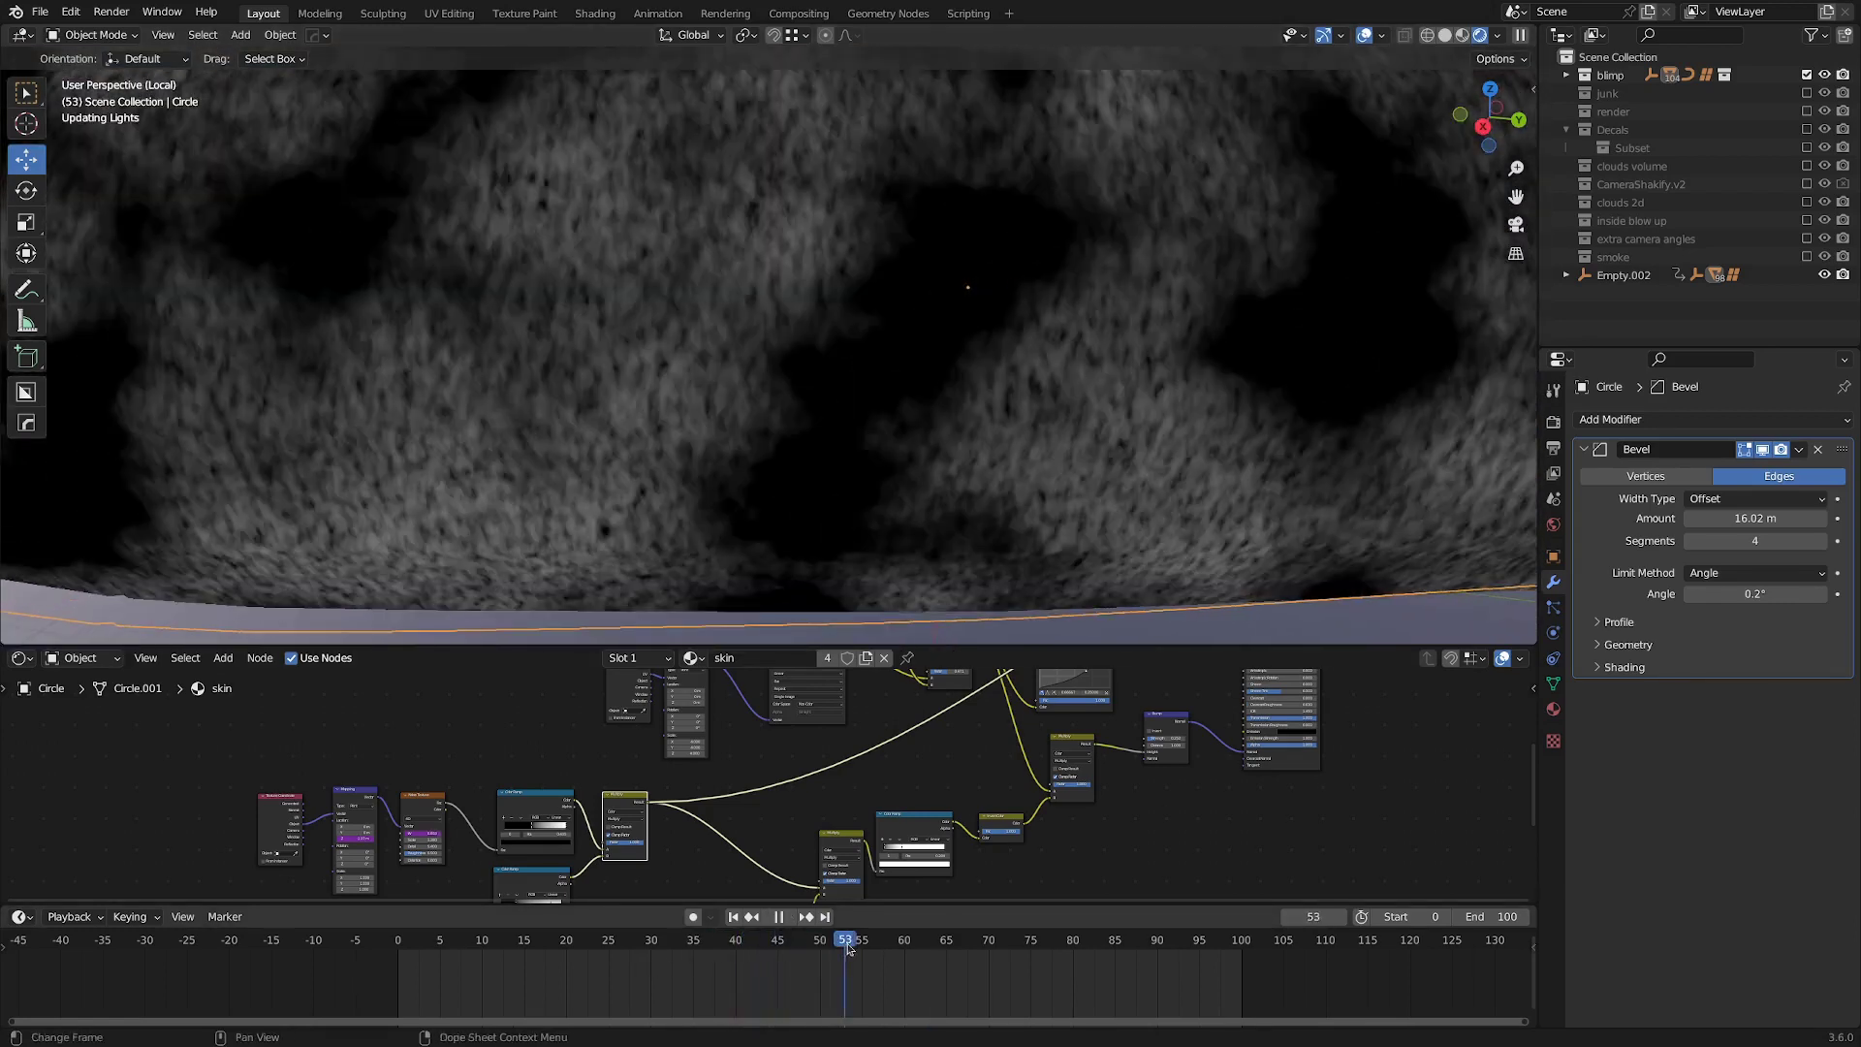
key(space)
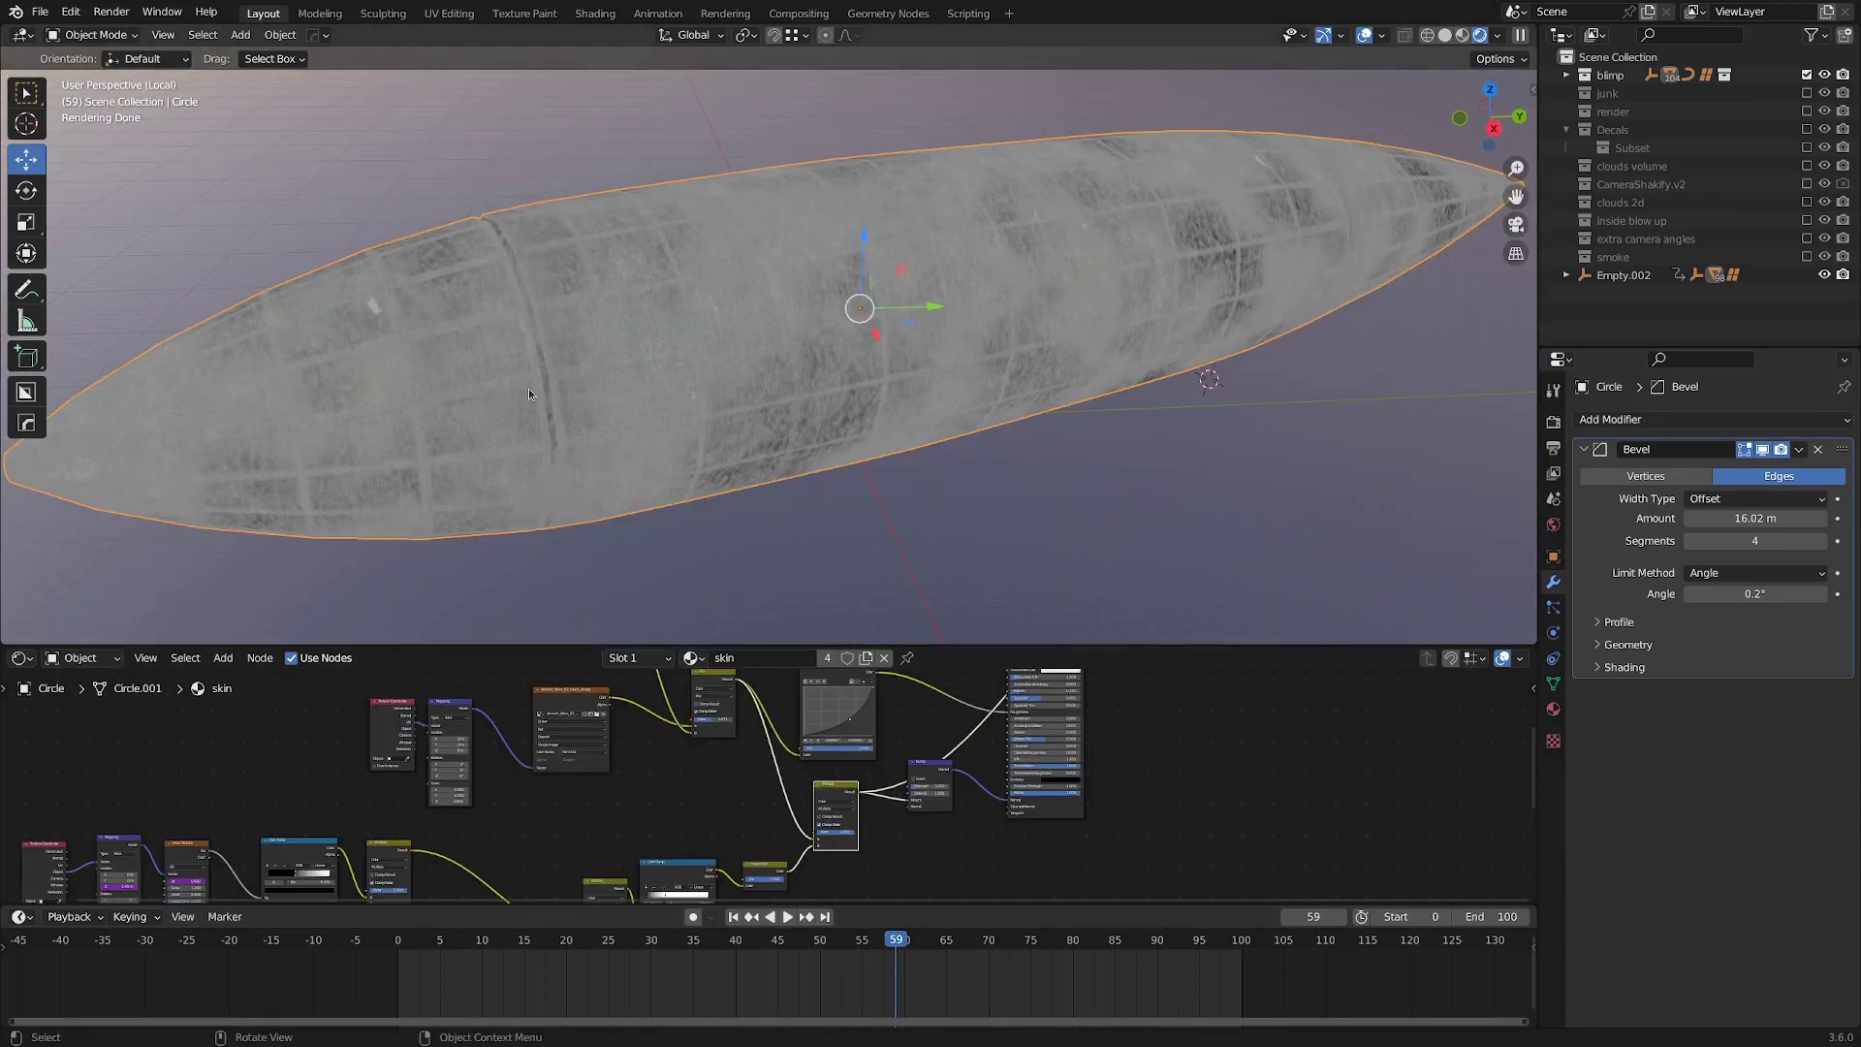
middle_drag(529, 393, 625, 365)
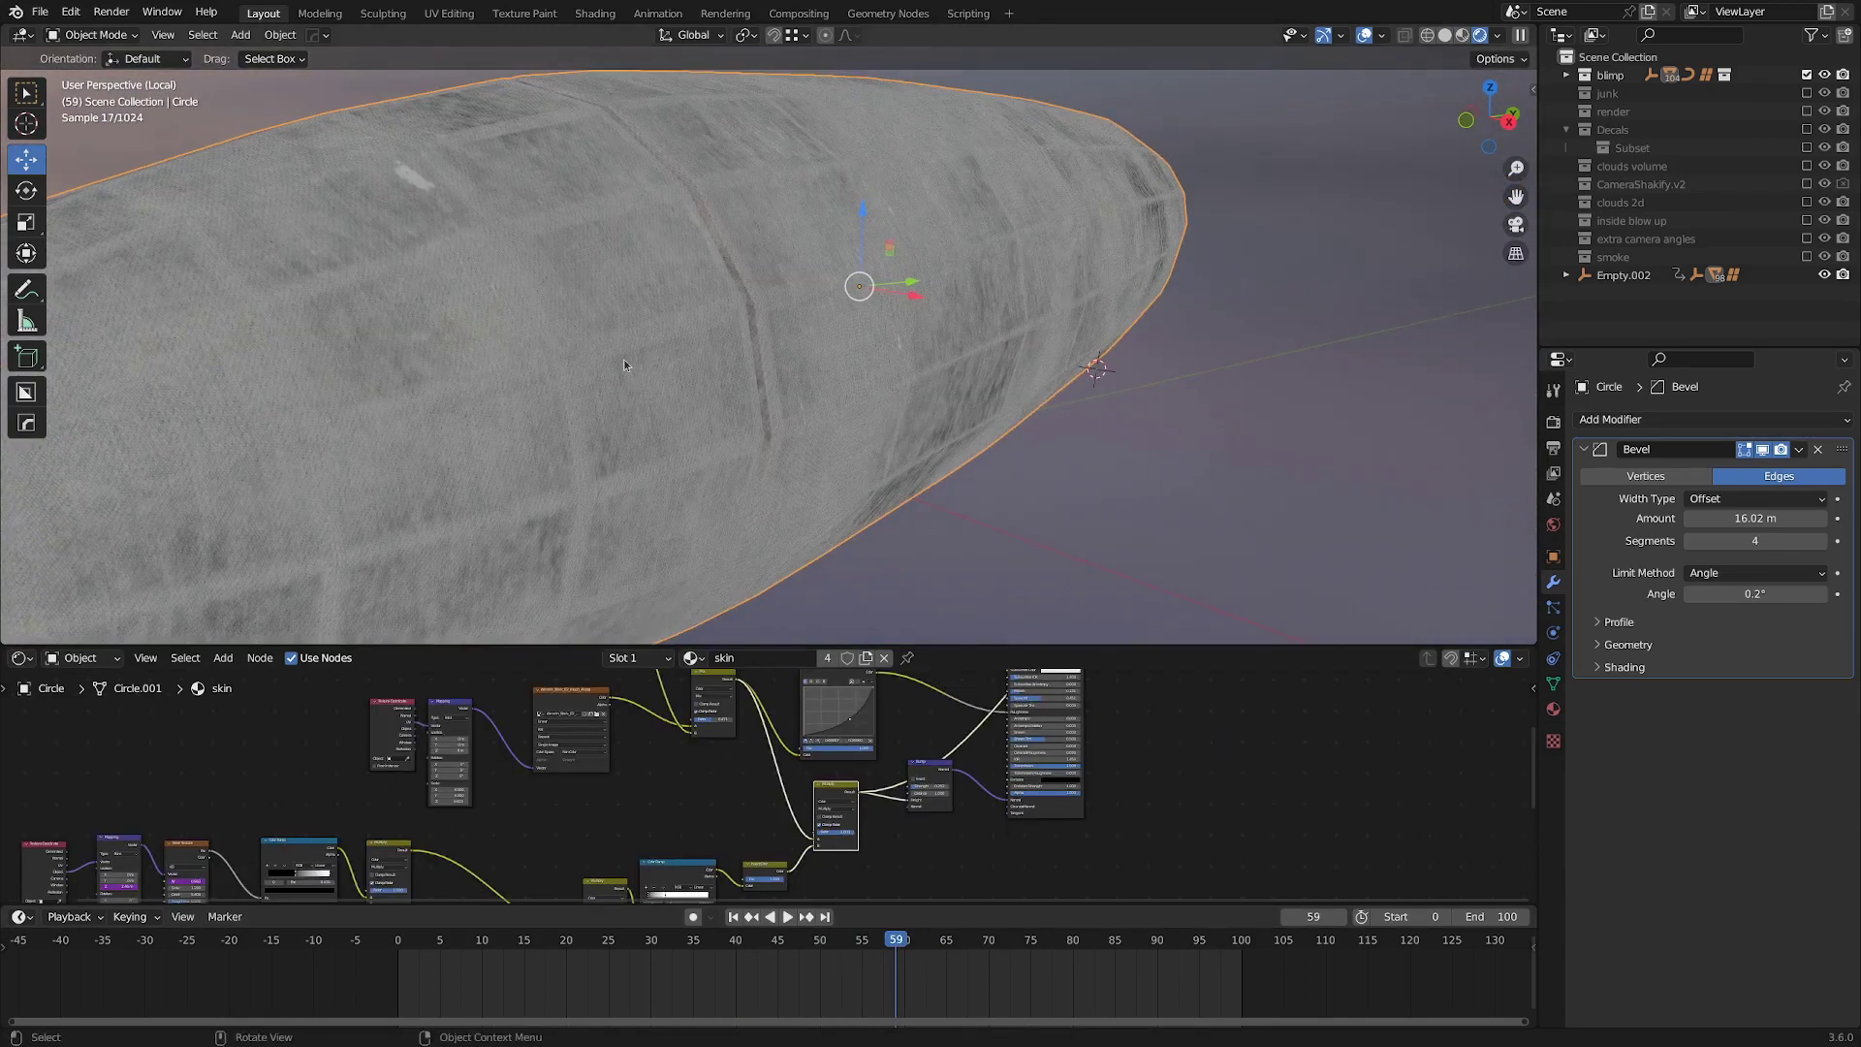
middle_drag(732, 387, 868, 322)
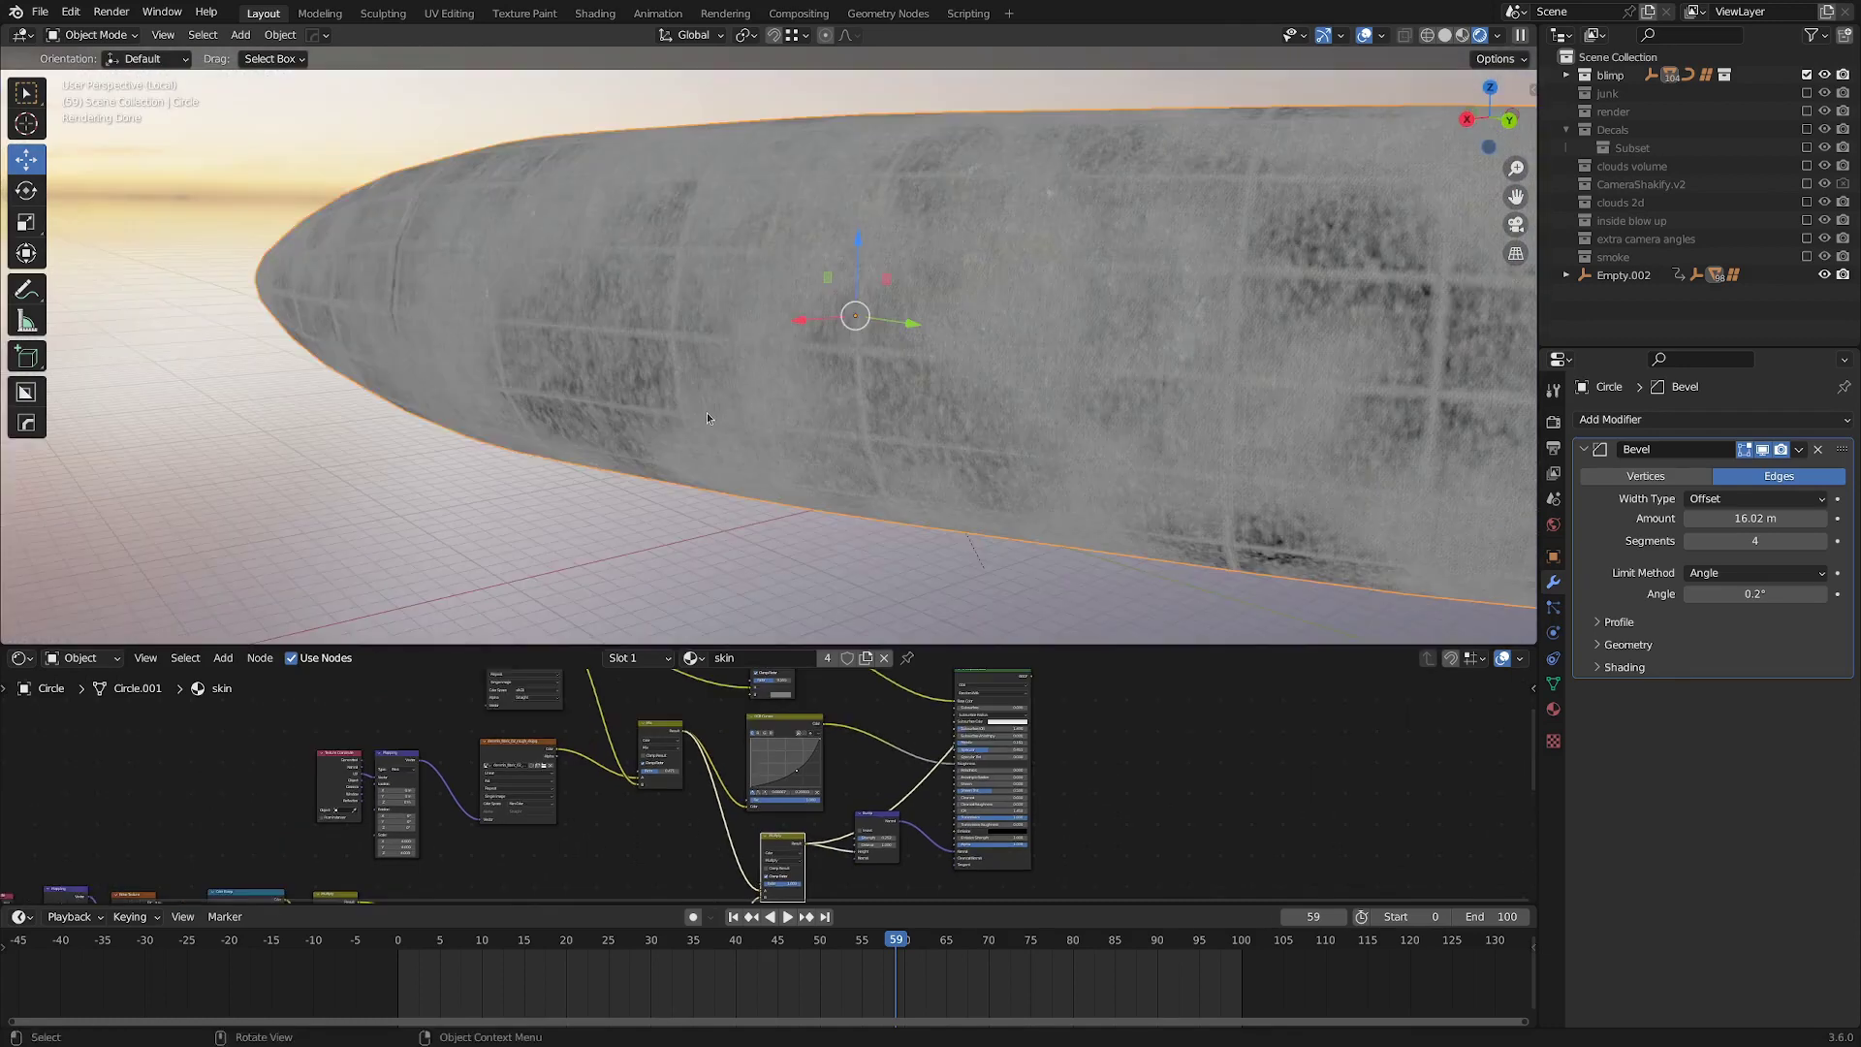
Inspect the complete skin material up close on the rendered hull and exit local view.
scroll(707, 411, up, 5)
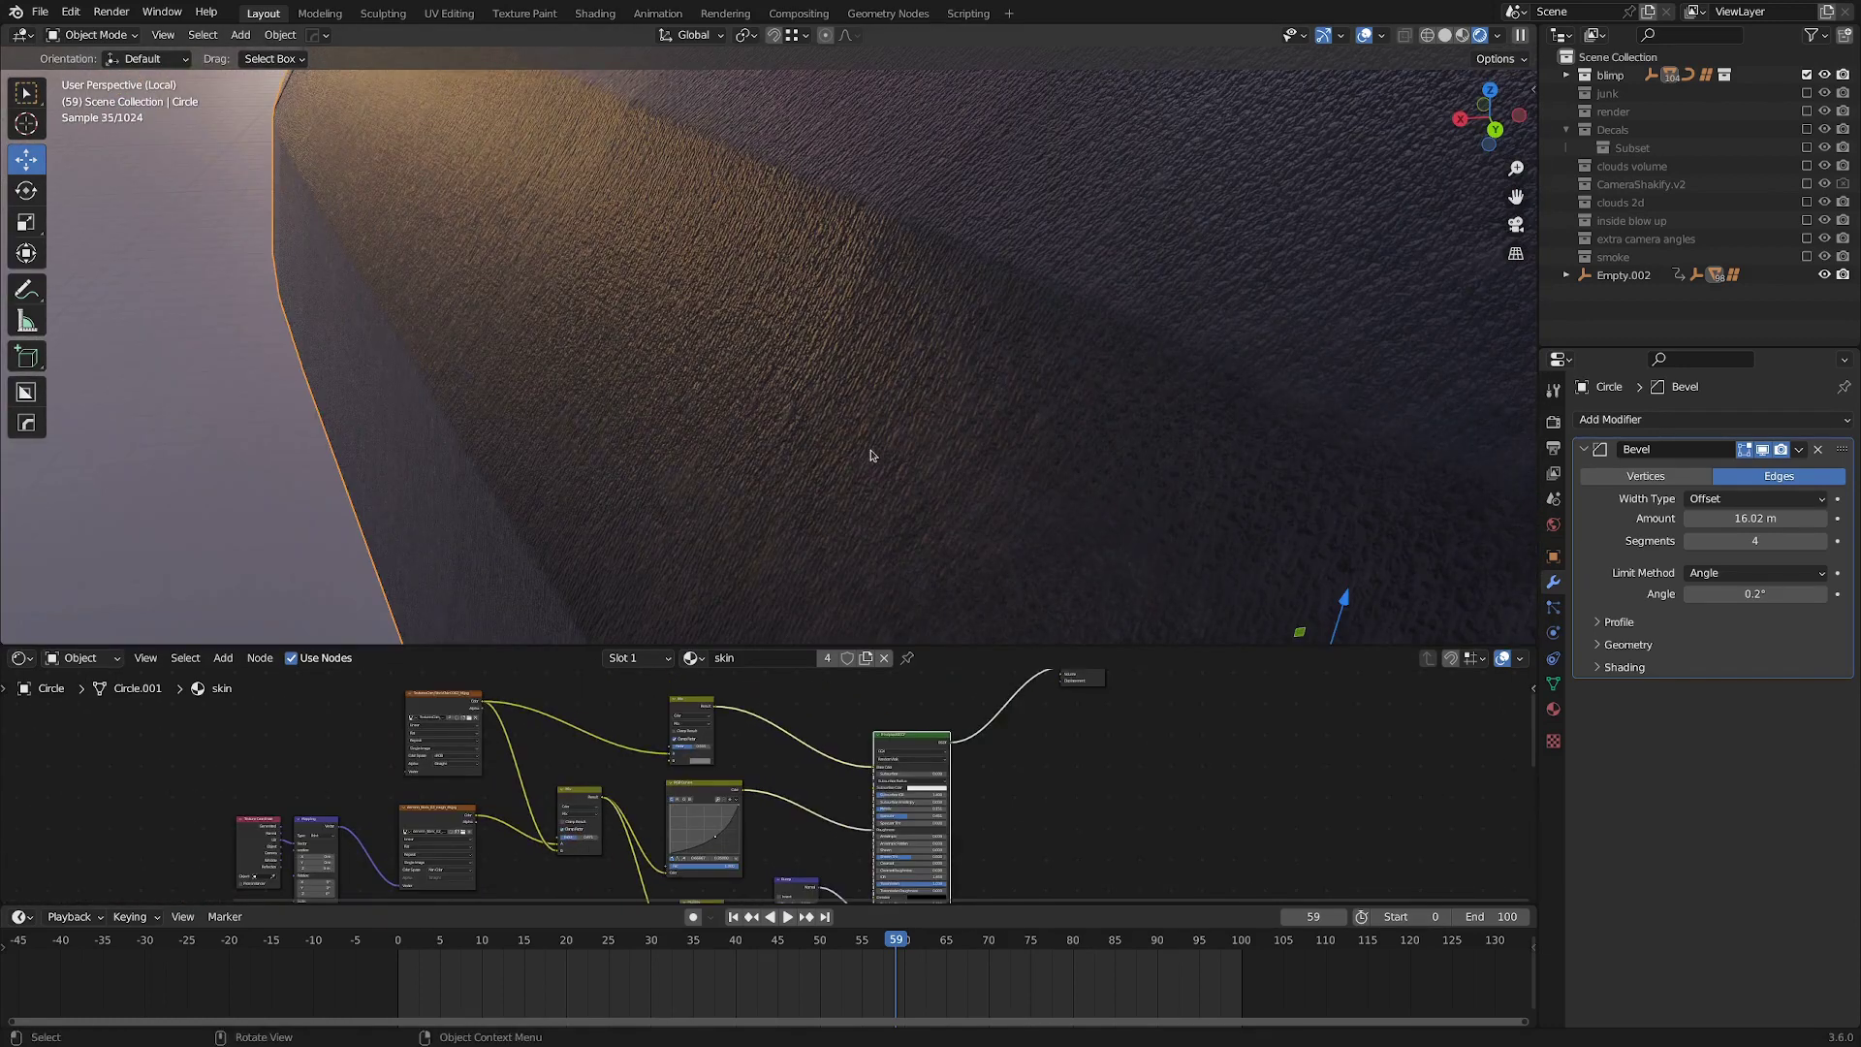
scroll(740, 407, down, 5)
middle_drag(740, 407, 776, 430)
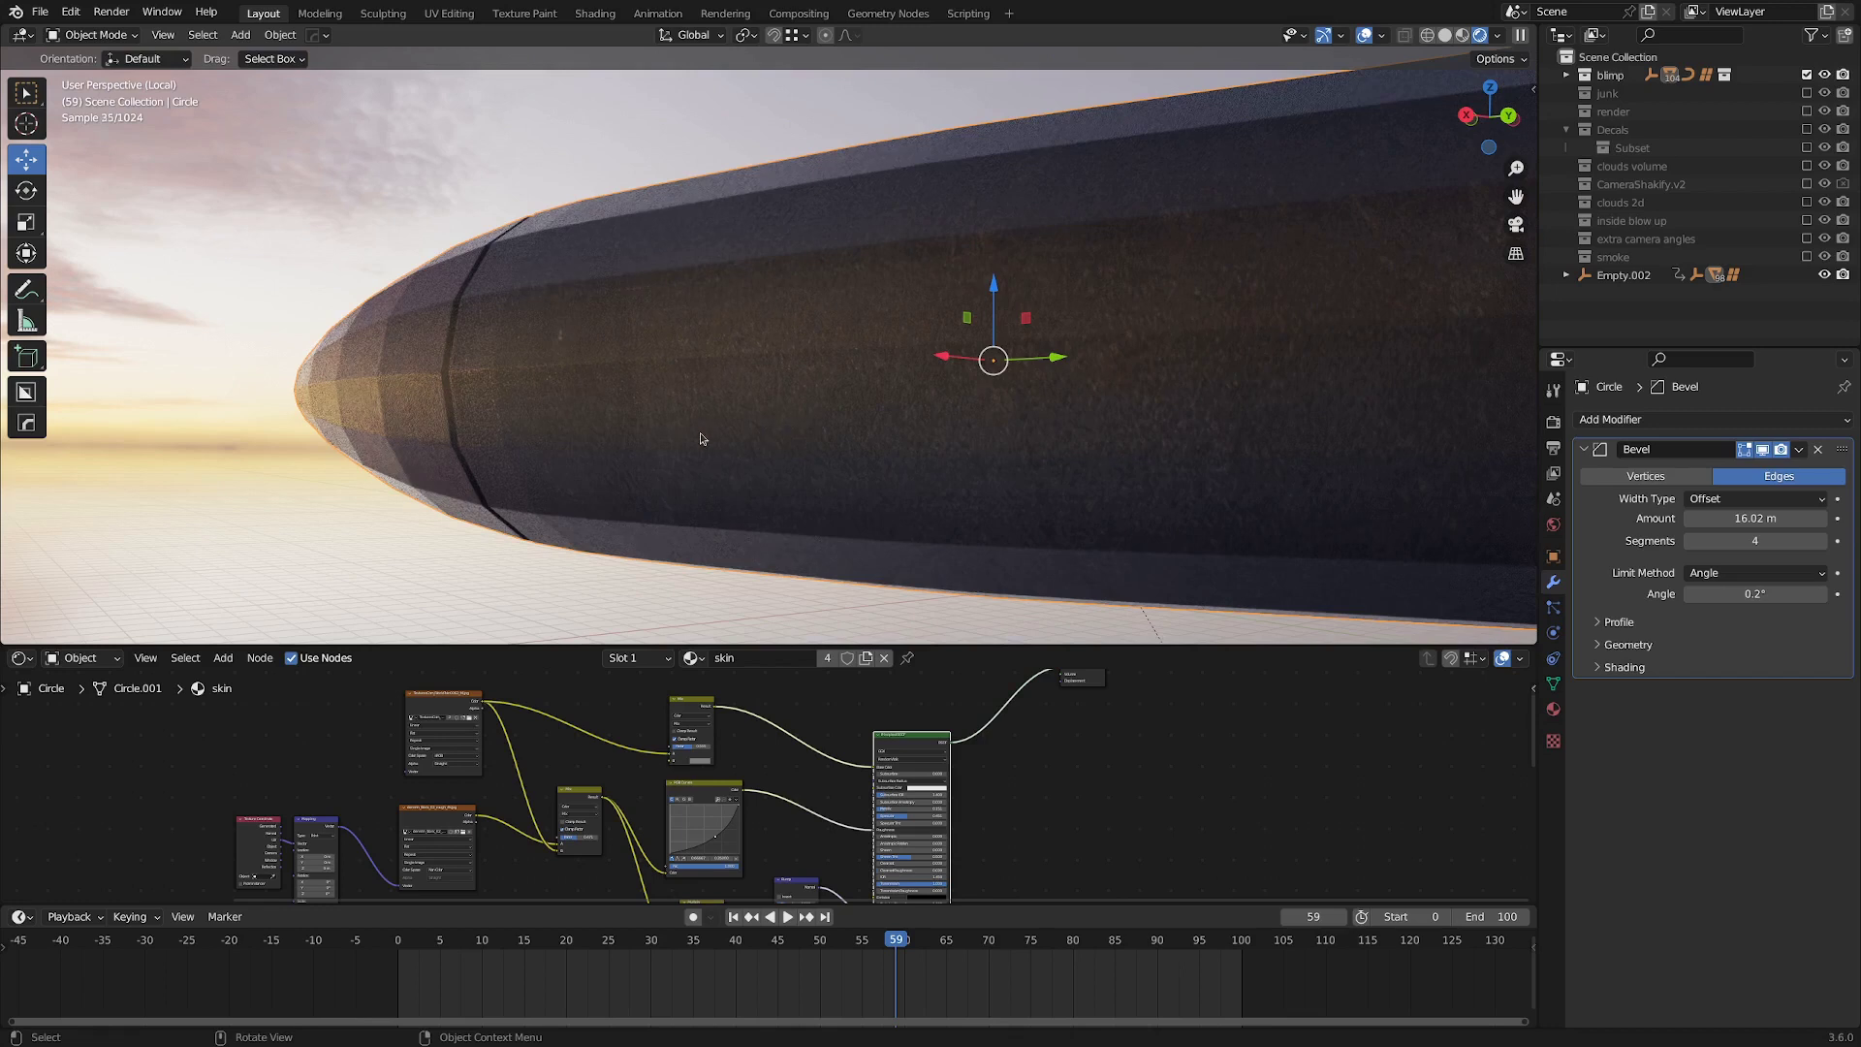
middle_drag(783, 600, 883, 457)
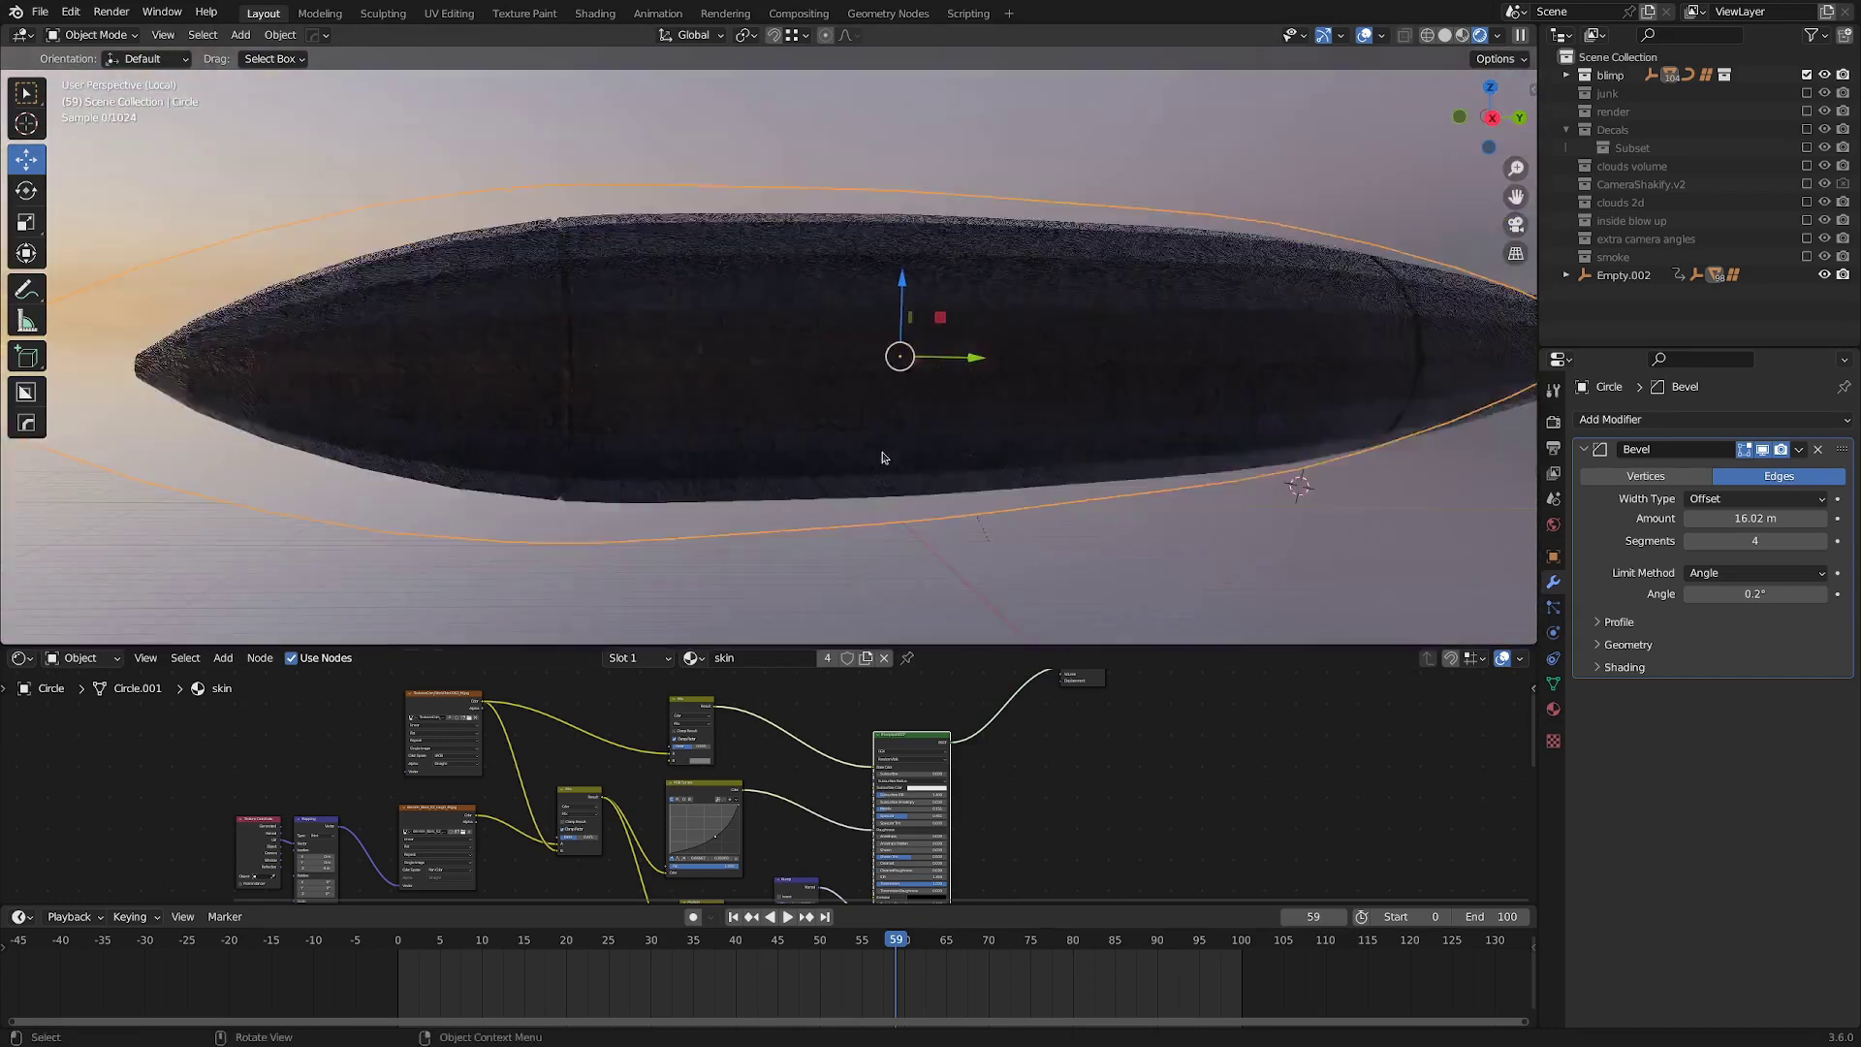
scroll(882, 453, up, 4)
middle_drag(659, 409, 619, 445)
key(slash)
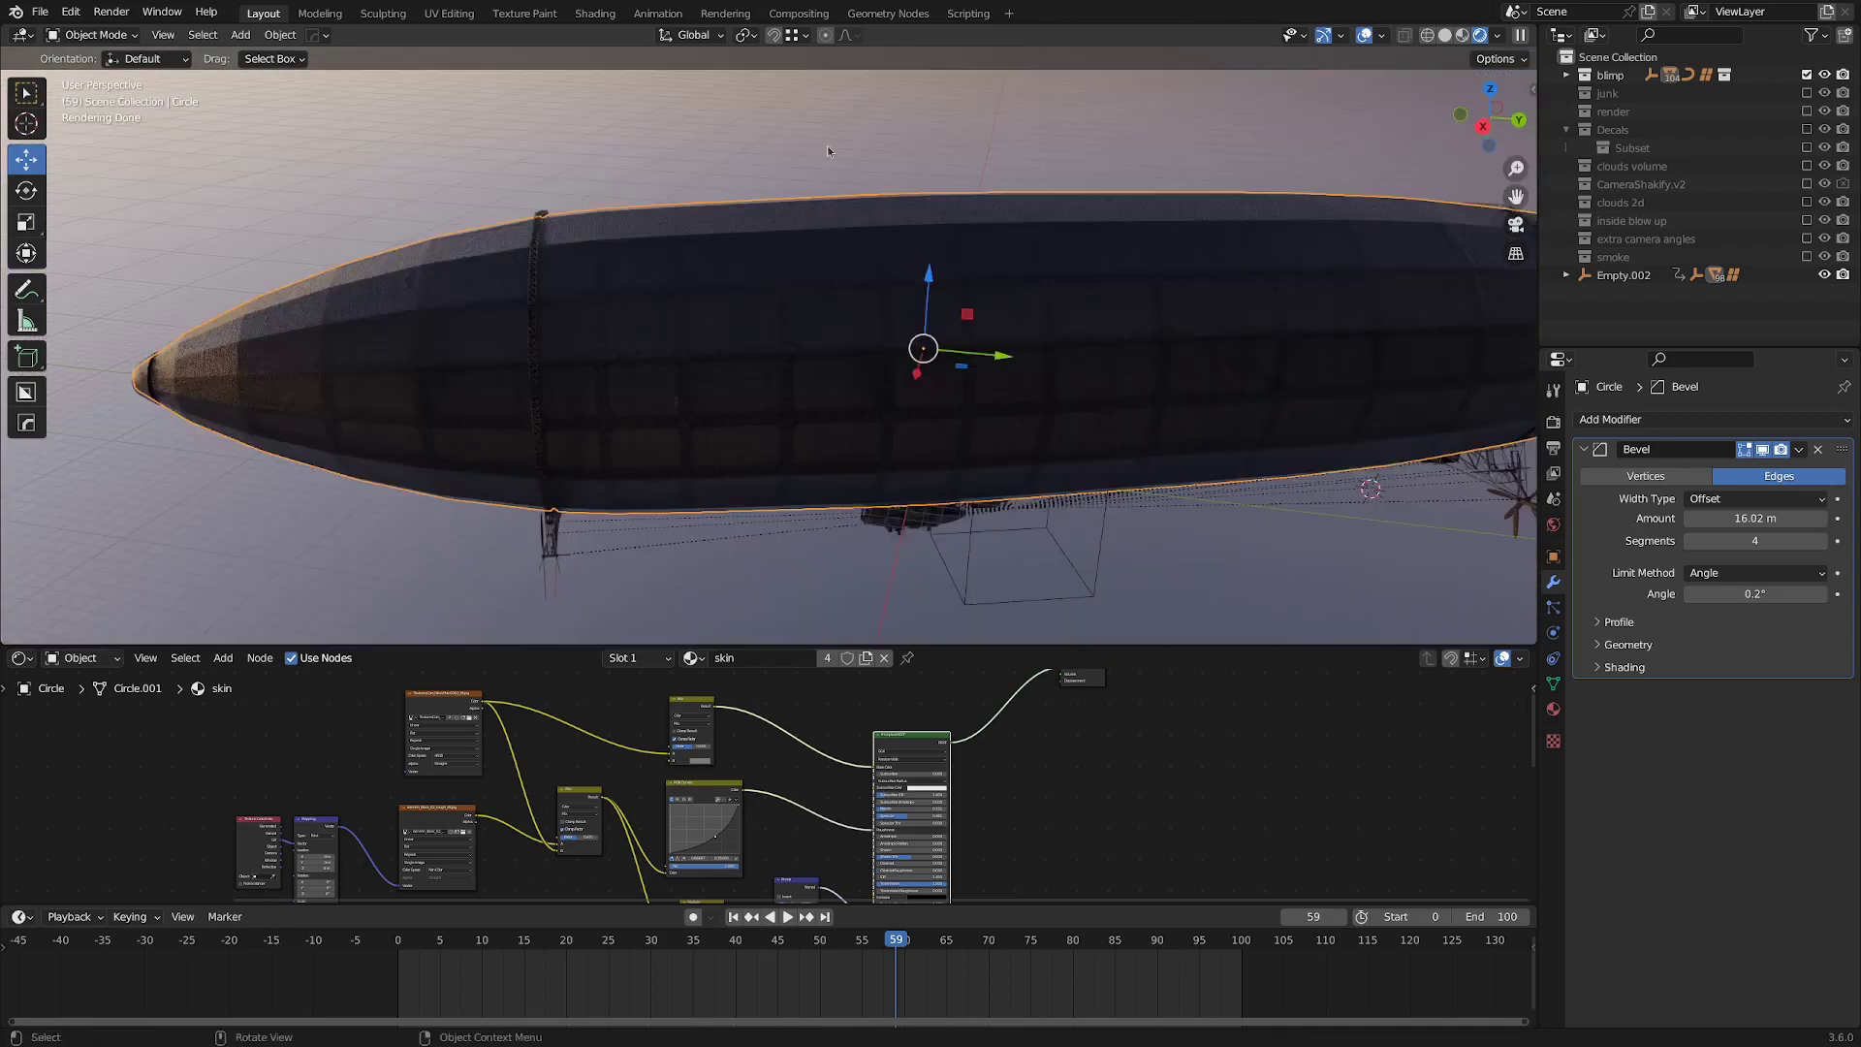
Switch to solid shading, select the gondola beneath the hull and frame it in the view.
scroll(863, 407, up, 1)
middle_drag(843, 455, 829, 411)
key(z)
click(1015, 438)
shift+middle_drag(1066, 460, 834, 304)
scroll(833, 304, up, 2)
click(833, 303)
key(KP_Decimal)
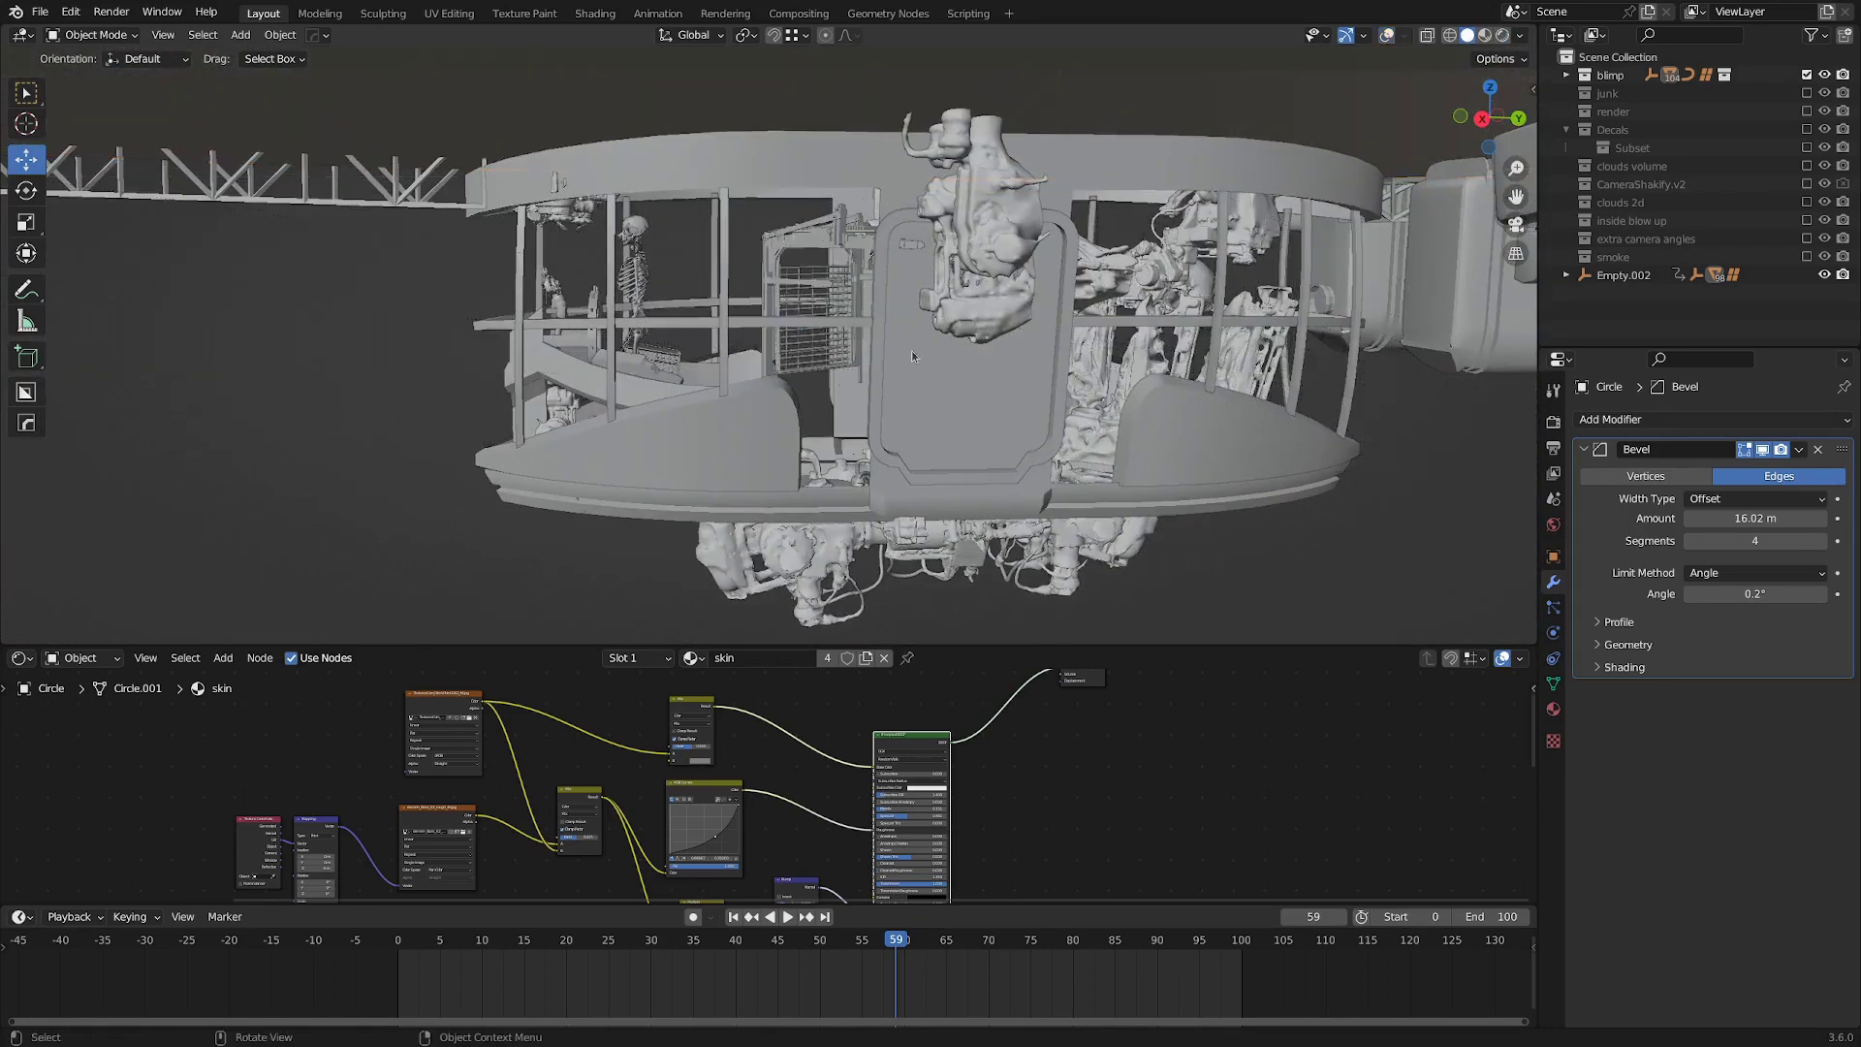
Examine the gondola's exterior and interior details and select the skeleton figure inside it.
scroll(915, 361, down, 6)
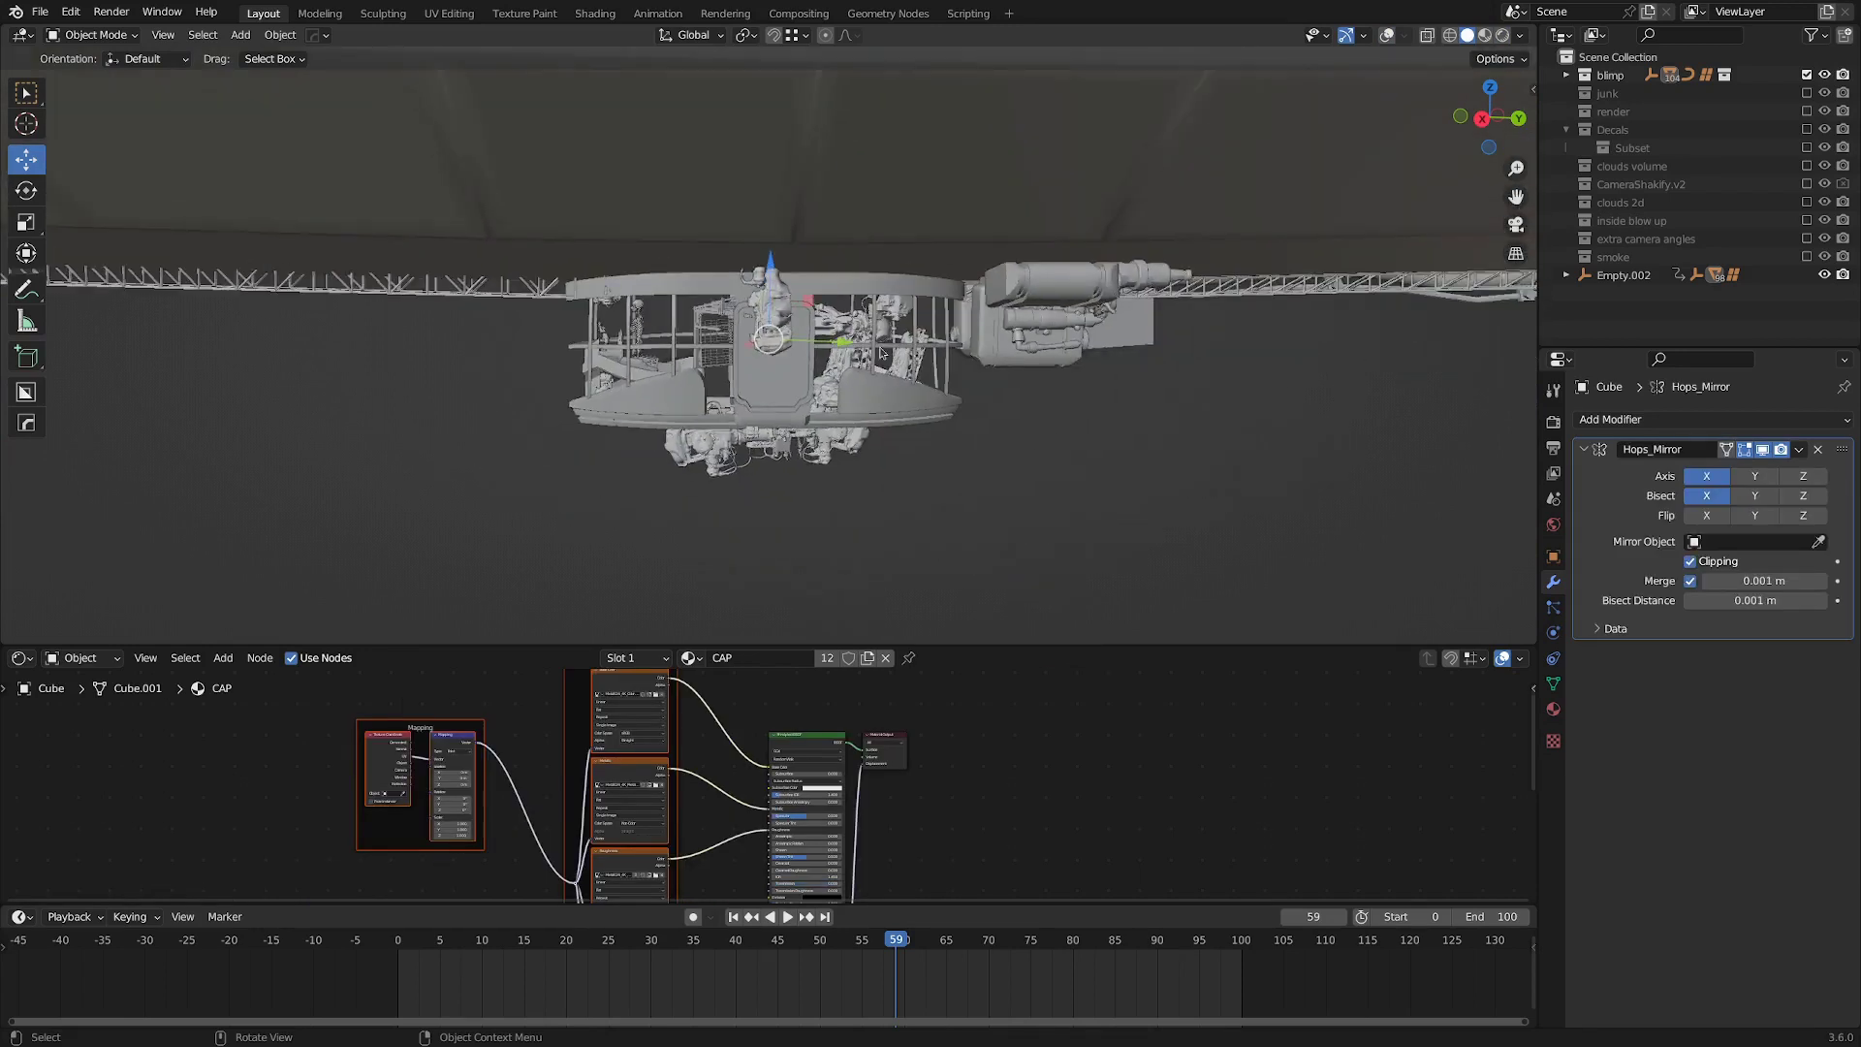
scroll(880, 351, up, 6)
middle_drag(891, 364, 816, 380)
scroll(817, 375, up, 2)
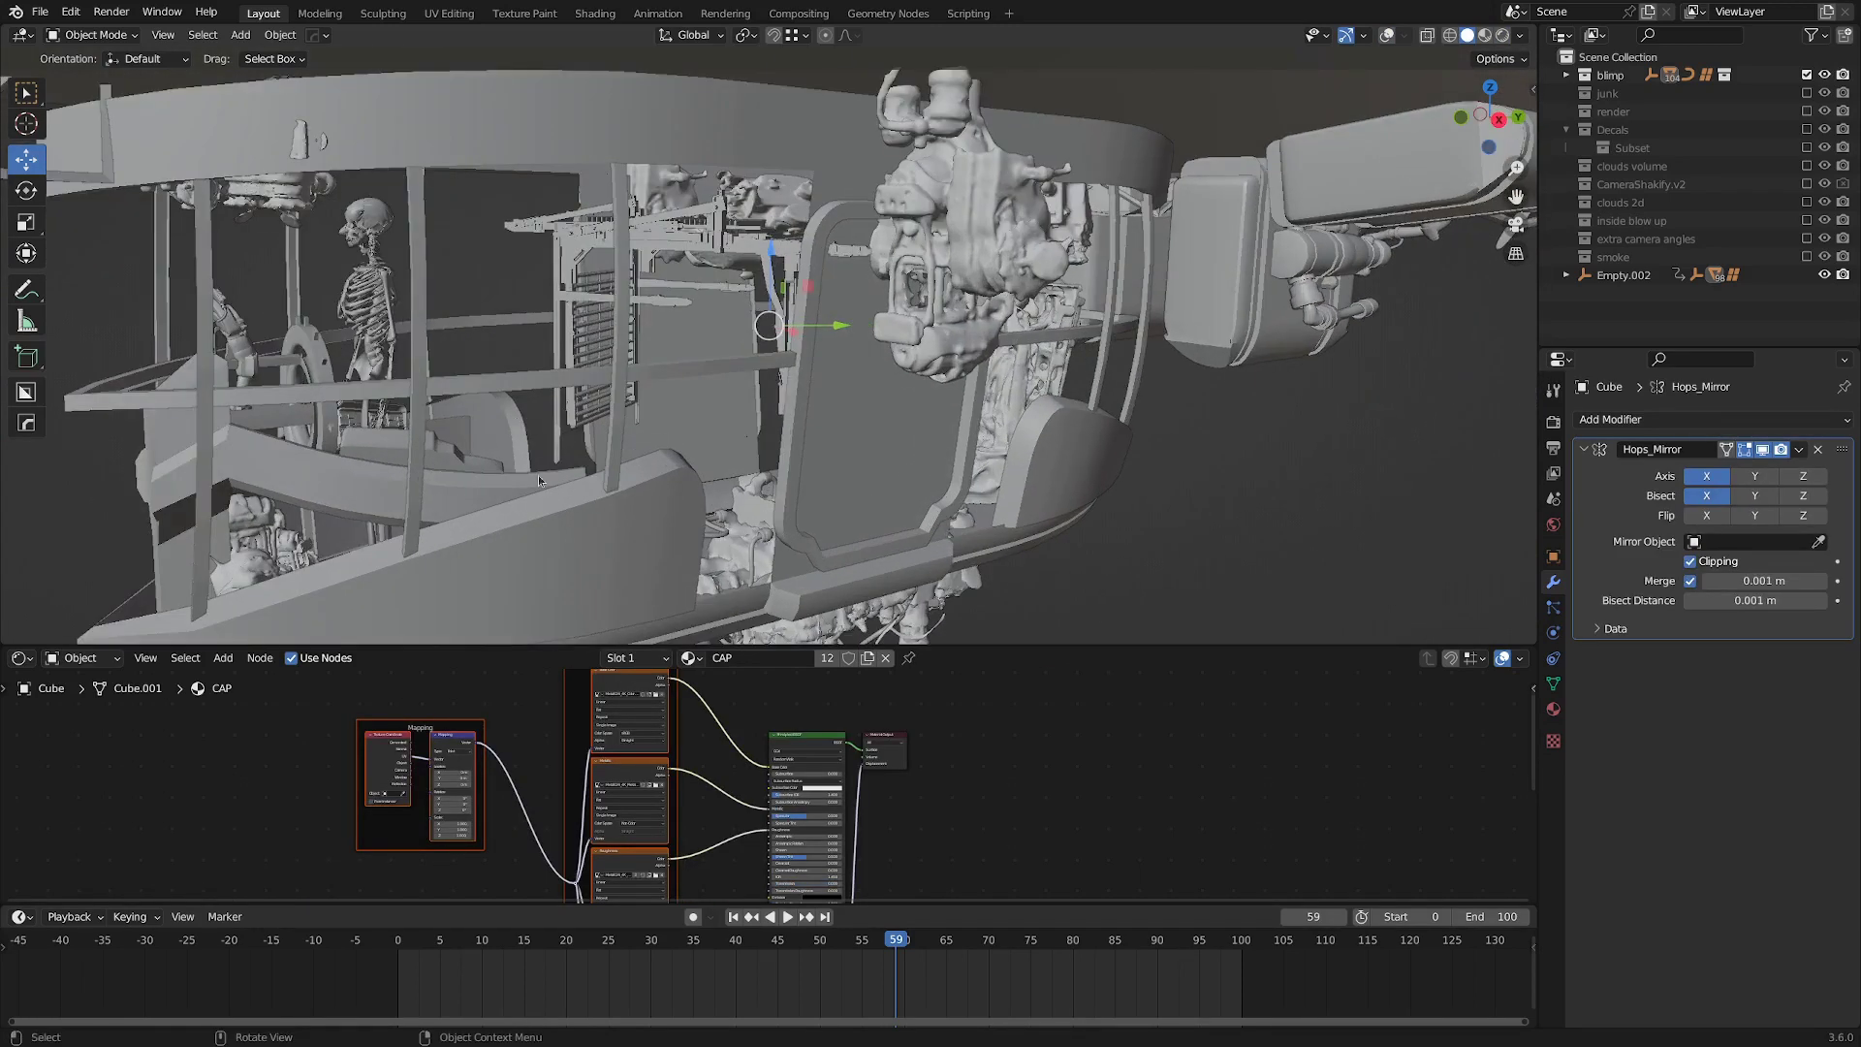
middle_drag(490, 482, 837, 377)
click(1104, 302)
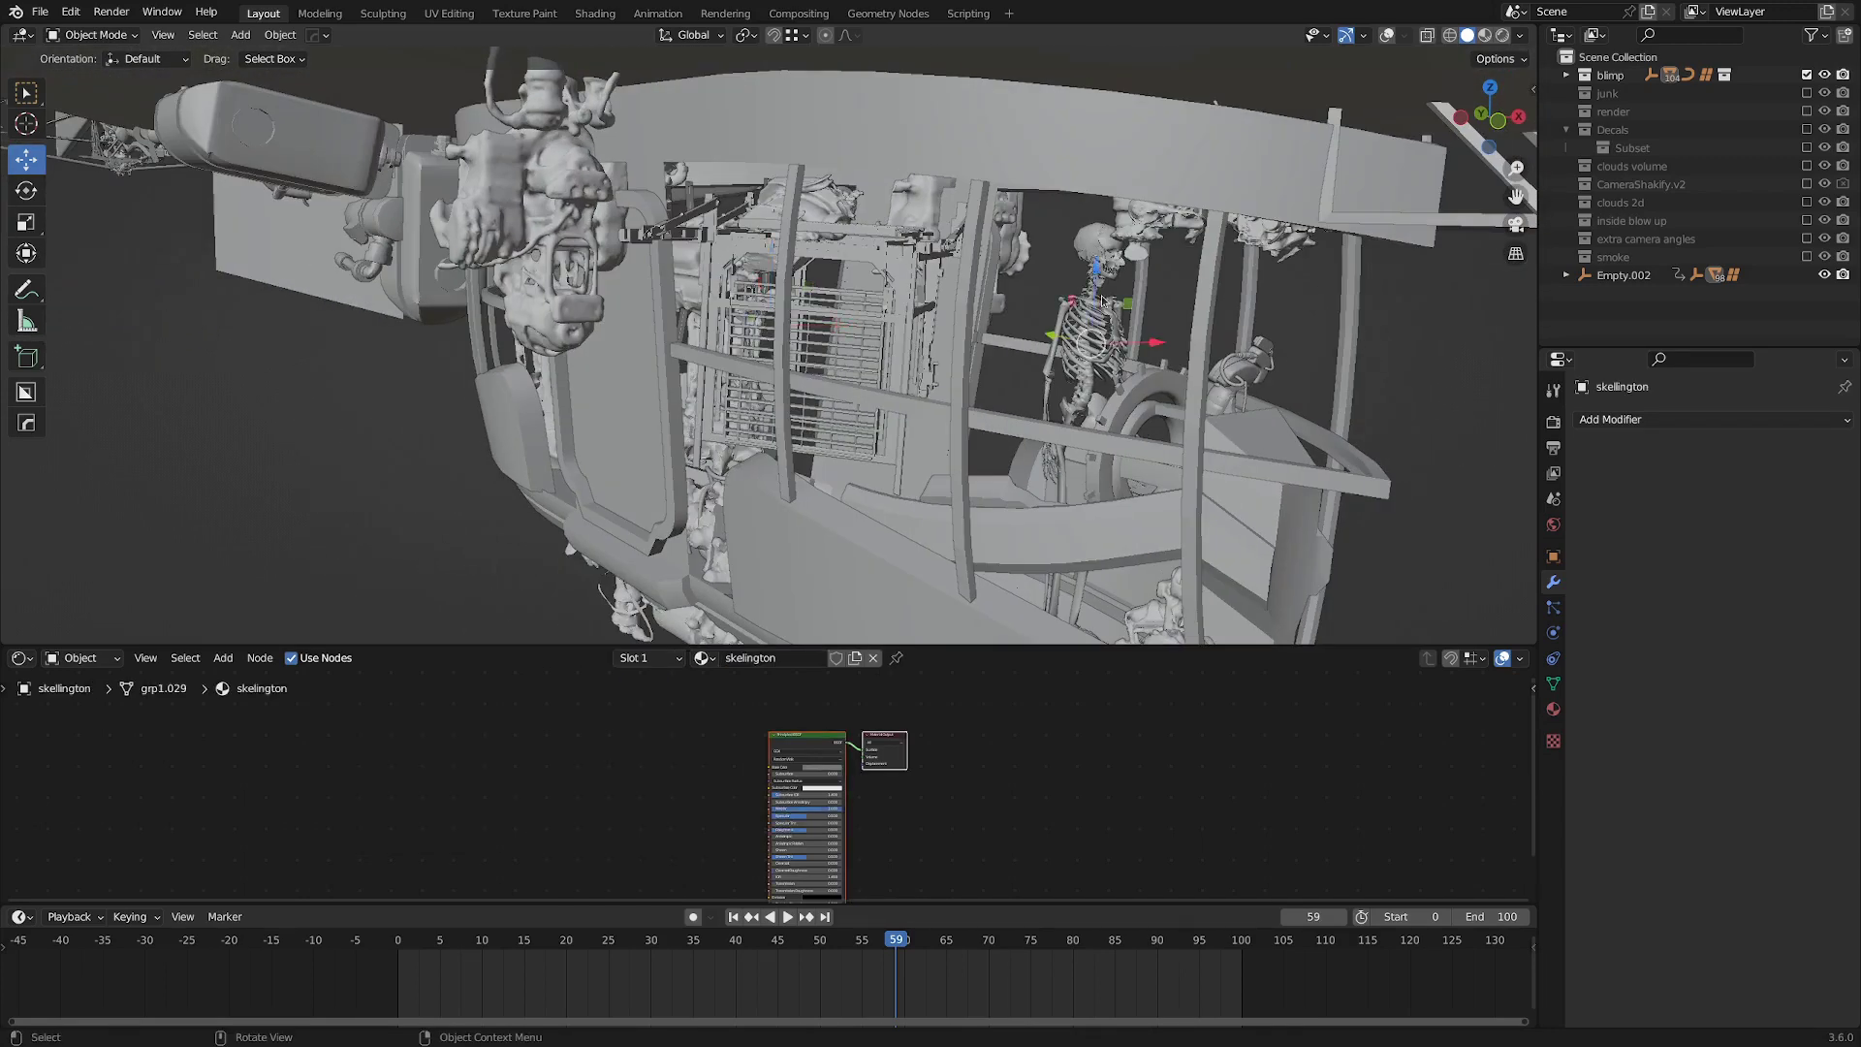
middle_drag(1193, 305, 1094, 411)
Inspect the propeller pod and trusses beneath the hull and select the lattice ring around the hull.
scroll(609, 351, down, 7)
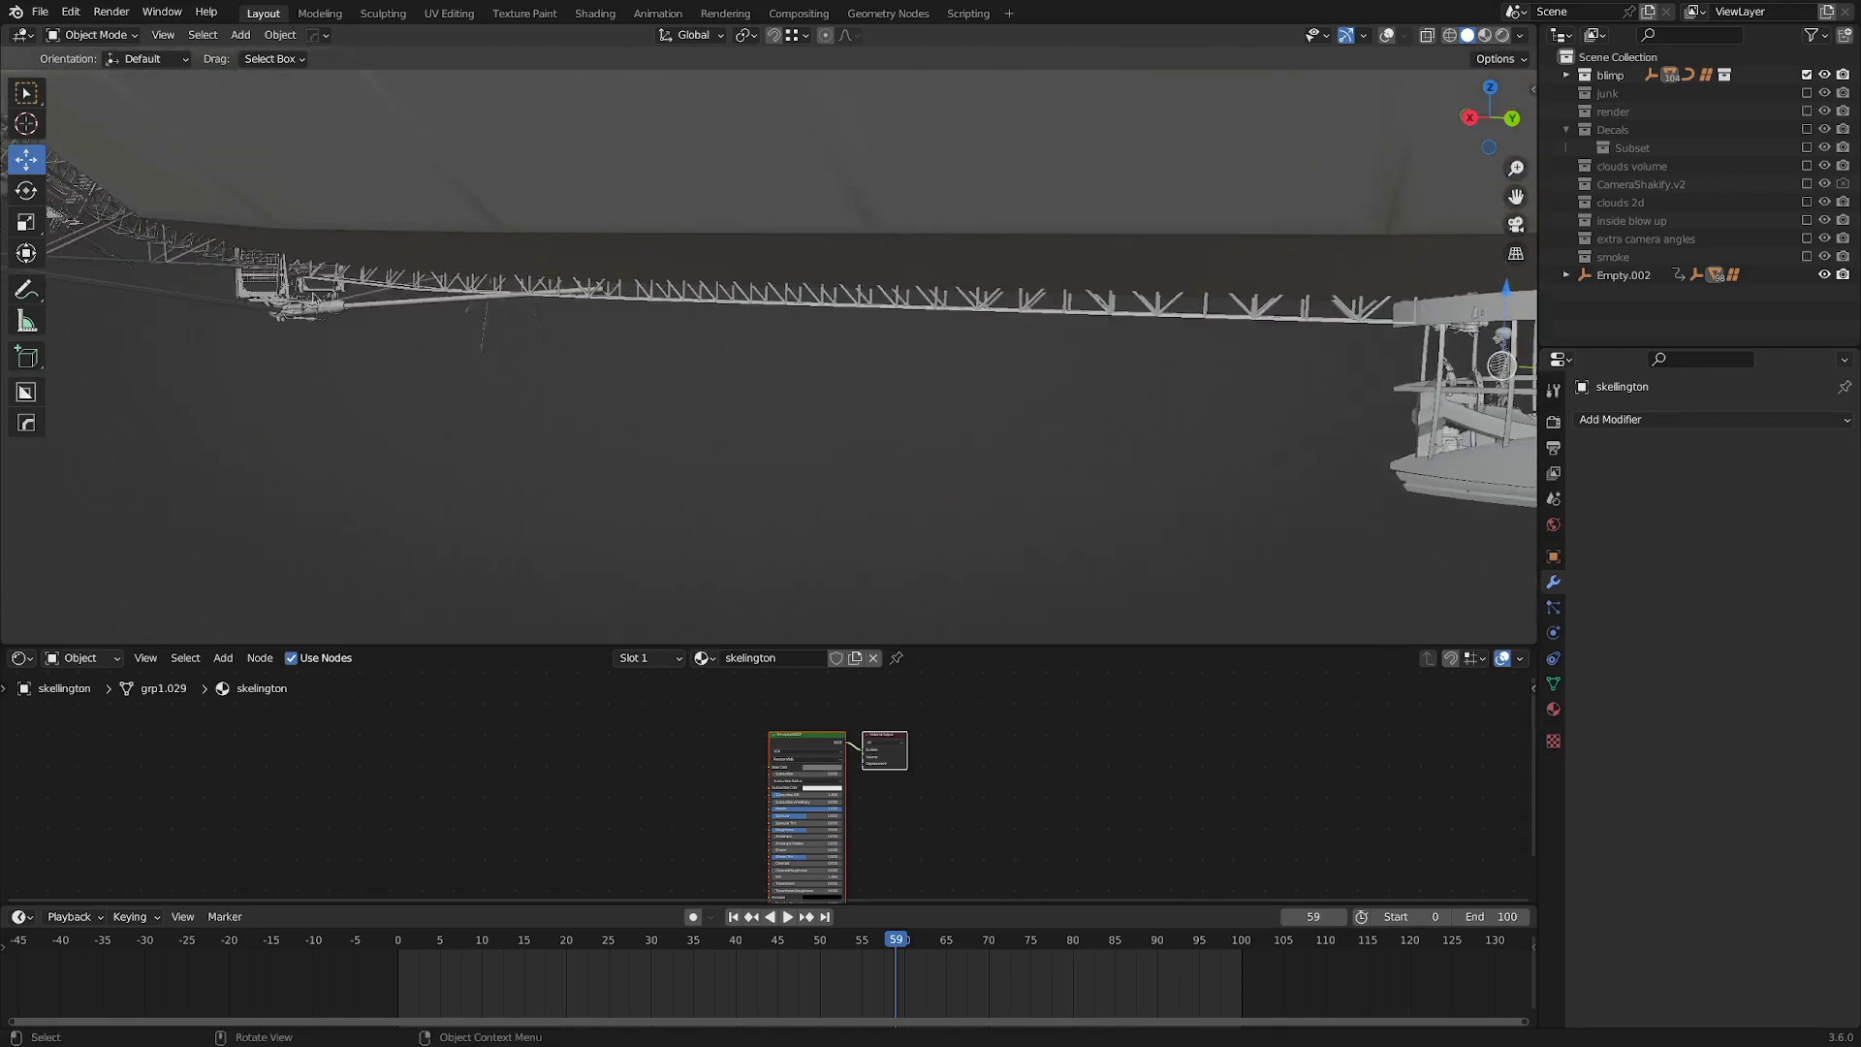
click(312, 296)
middle_drag(312, 296, 484, 320)
scroll(719, 387, up, 2)
scroll(665, 173, down, 5)
click(664, 173)
scroll(665, 172, up, 3)
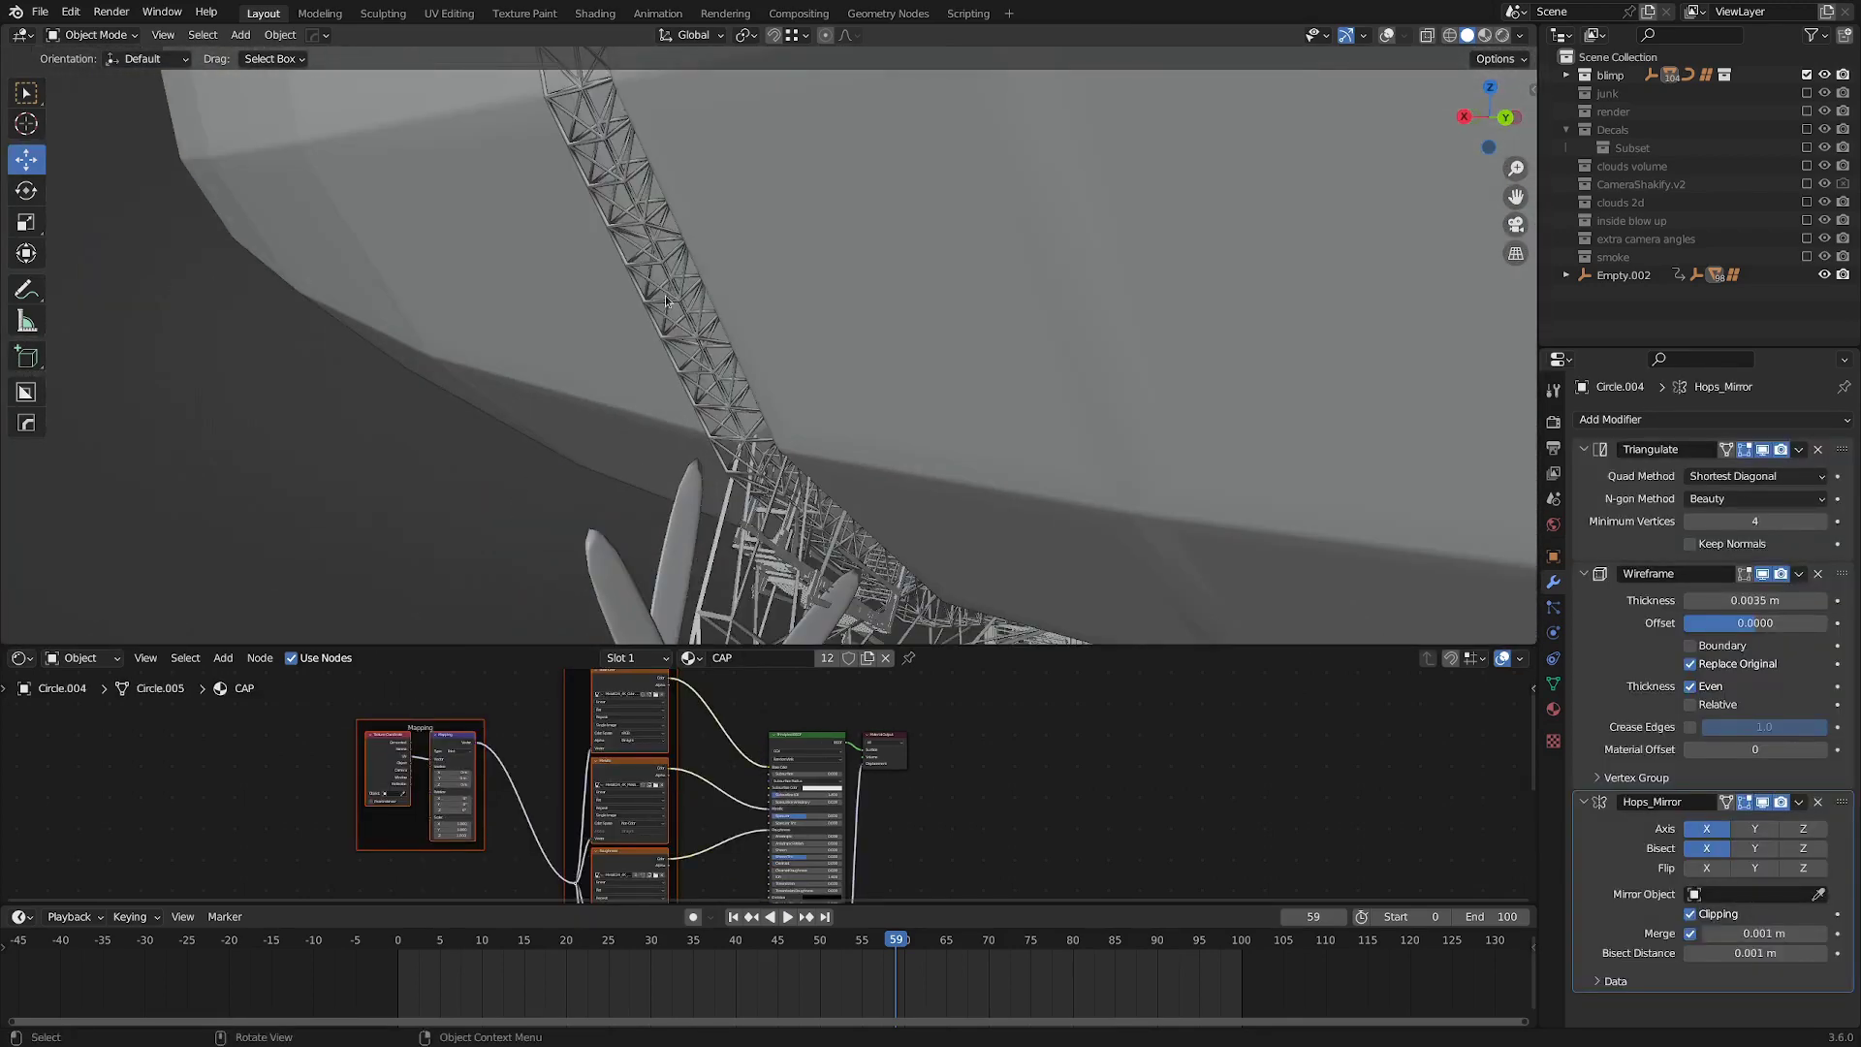
Examine the lattice ring's underlying tube mesh in Edit Mode and return to Object Mode.
click(604, 184)
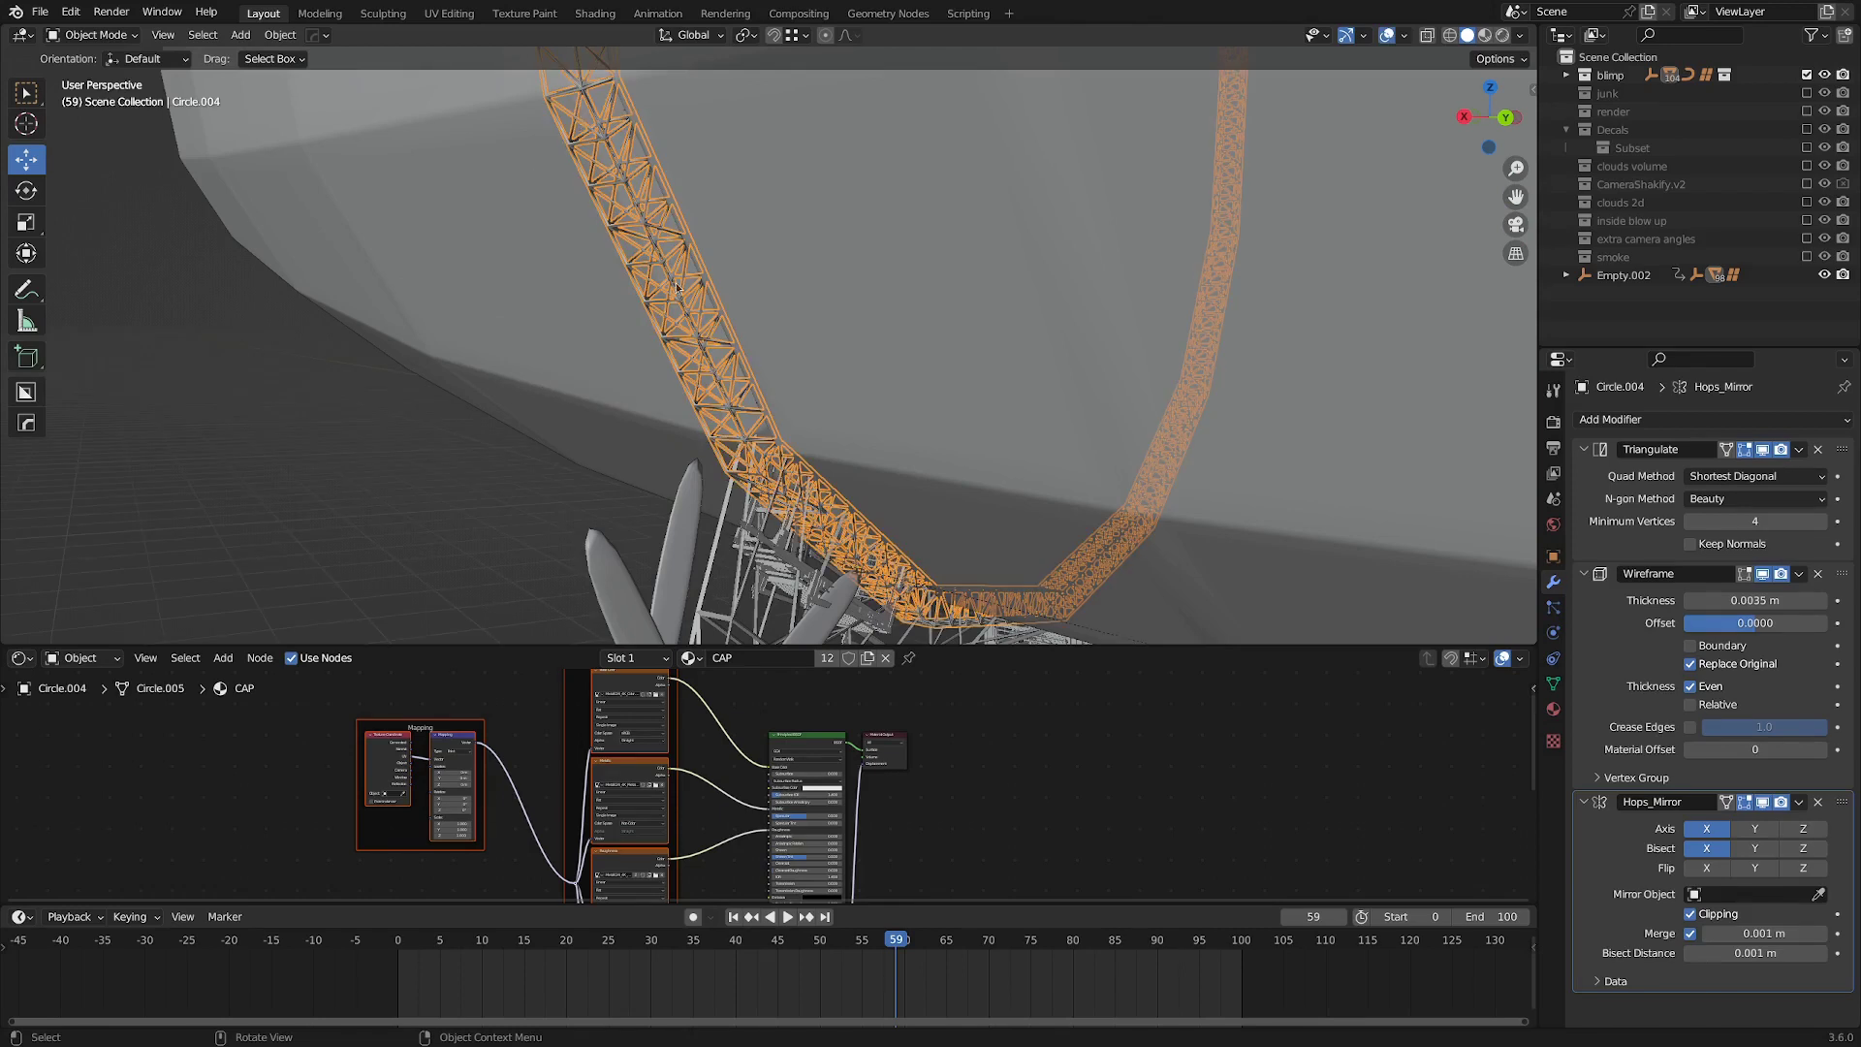
key(ctrl+Tab)
click(847, 378)
key(z)
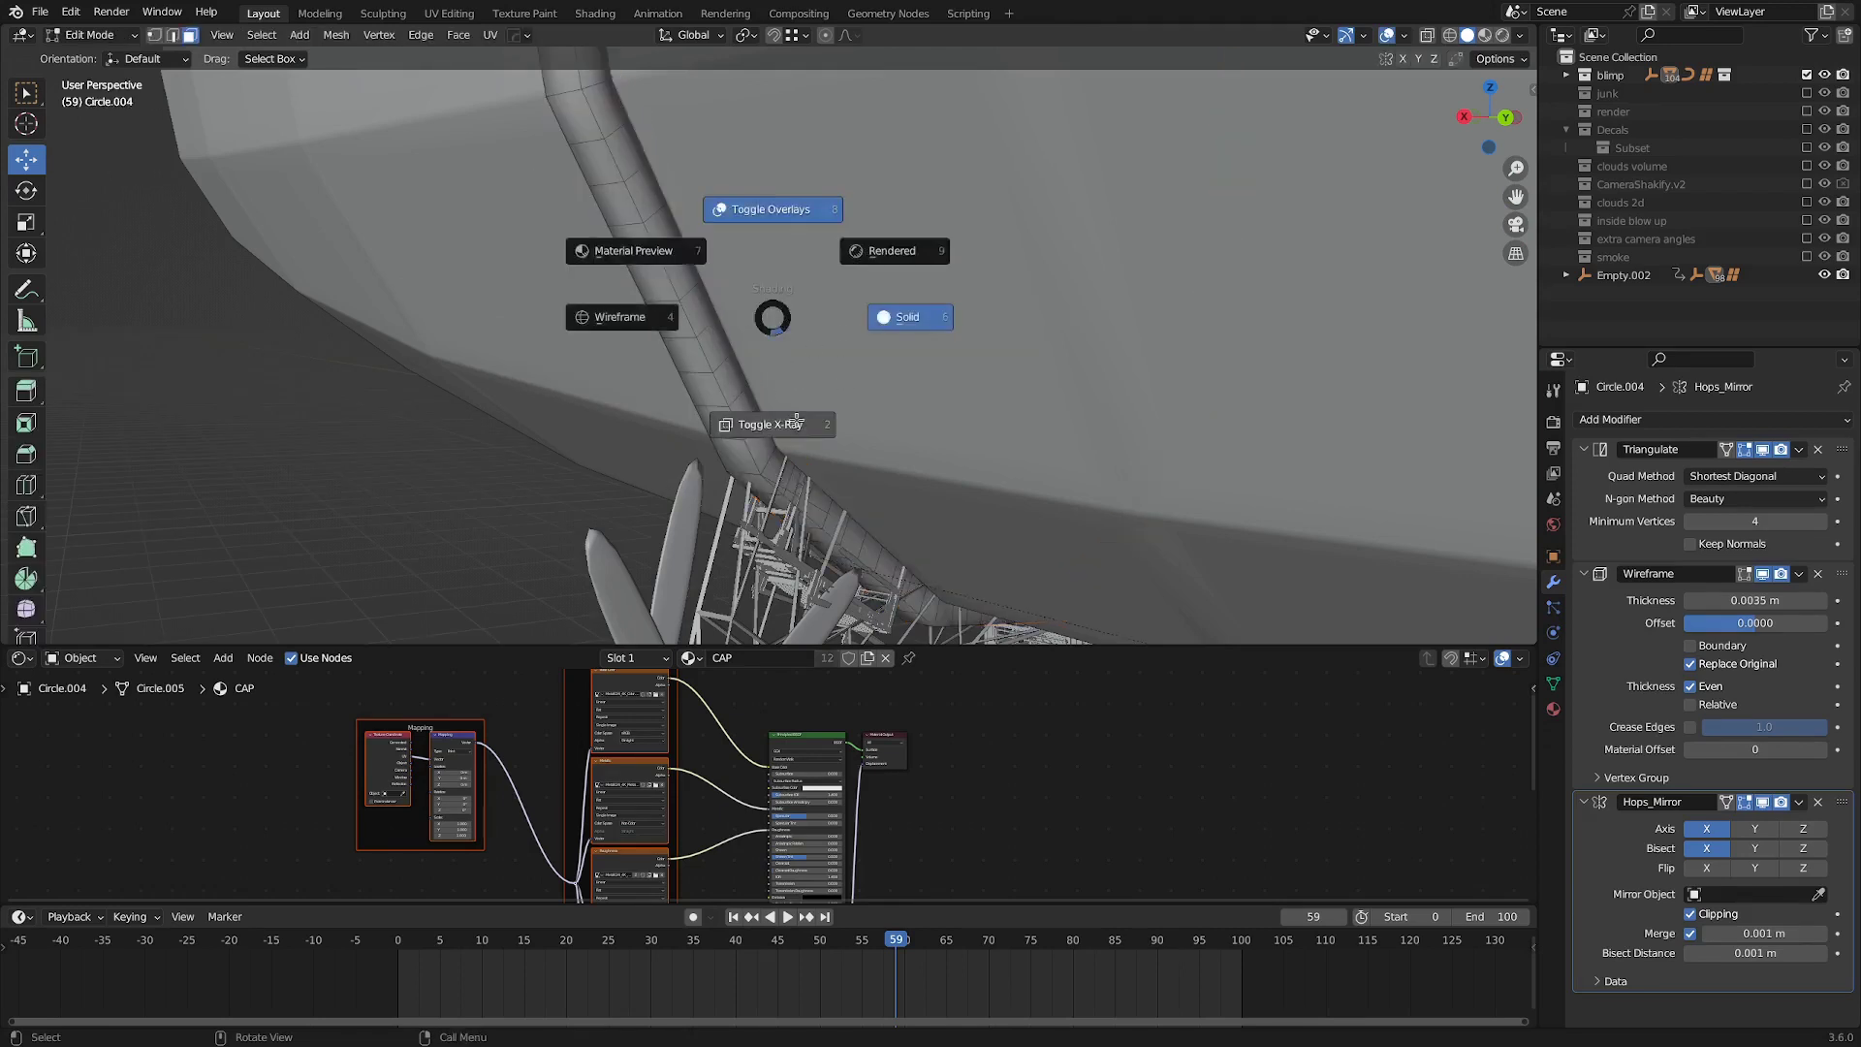
click(785, 423)
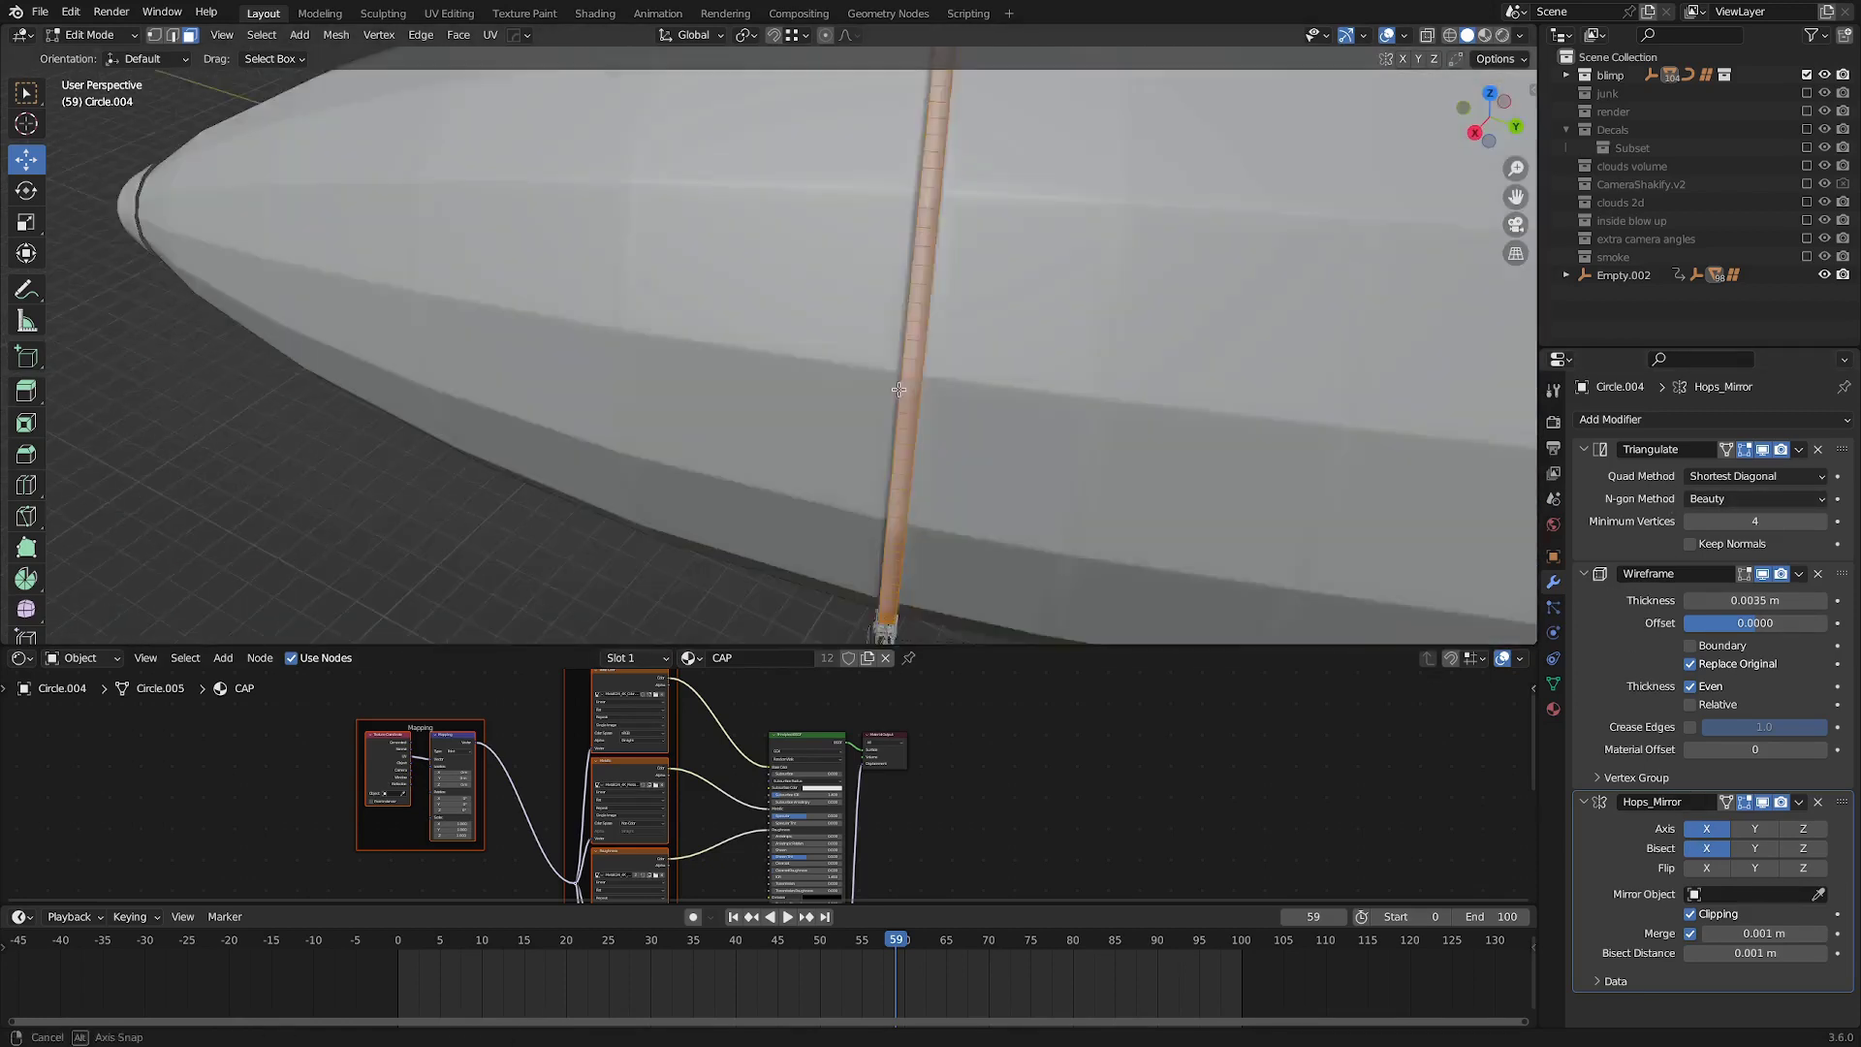
key(ctrl+Tab)
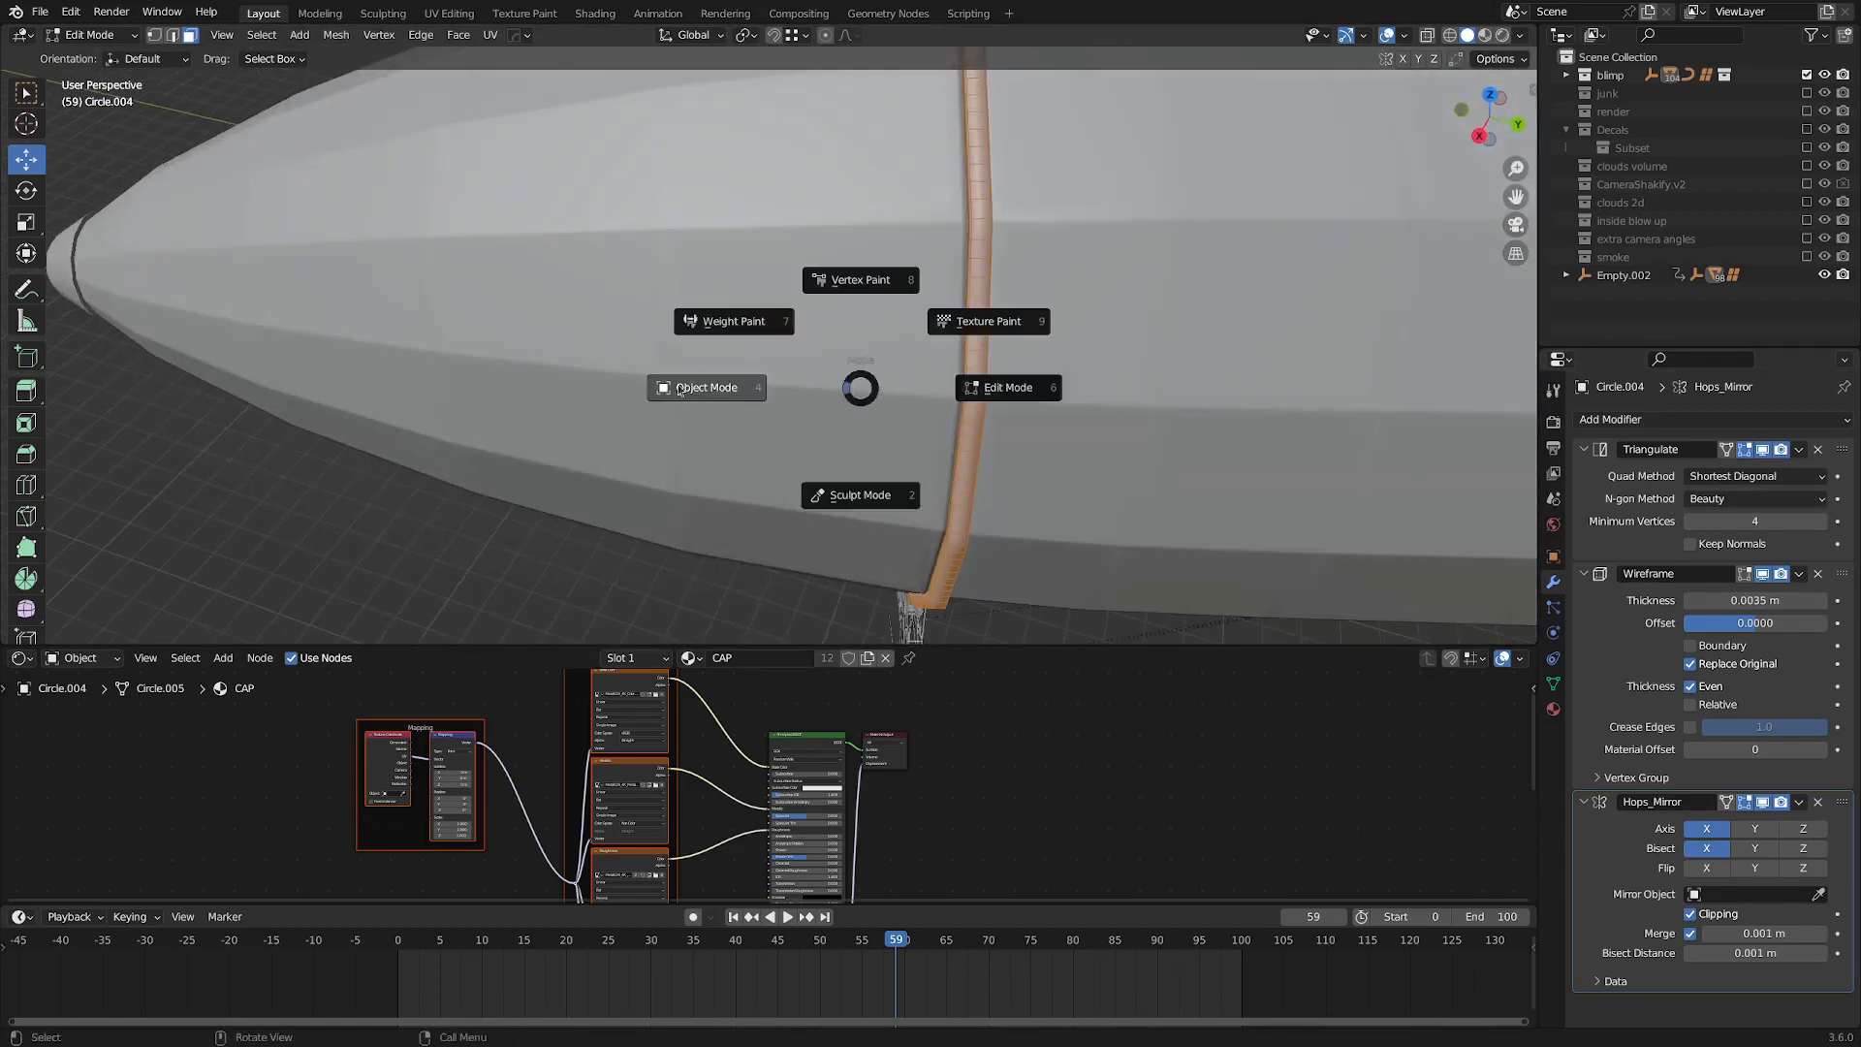
click(707, 387)
Turn on X-ray and select the lattice frame inside the hull.
mouse_move(946, 378)
middle_down()
mouse_move(830, 411)
mouse_move(767, 359)
mouse_move(715, 433)
mouse_move(702, 399)
mouse_move(1073, 279)
mouse_move(984, 293)
mouse_move(1011, 365)
mouse_move(1049, 309)
middle_up()
scroll(767, 359, up, 3)
key(alt+z)
click(994, 324)
click(994, 323)
Examine the lattice framework and skin from inside the hull in rendered shading, and return to the exterior in solid shading.
key(z)
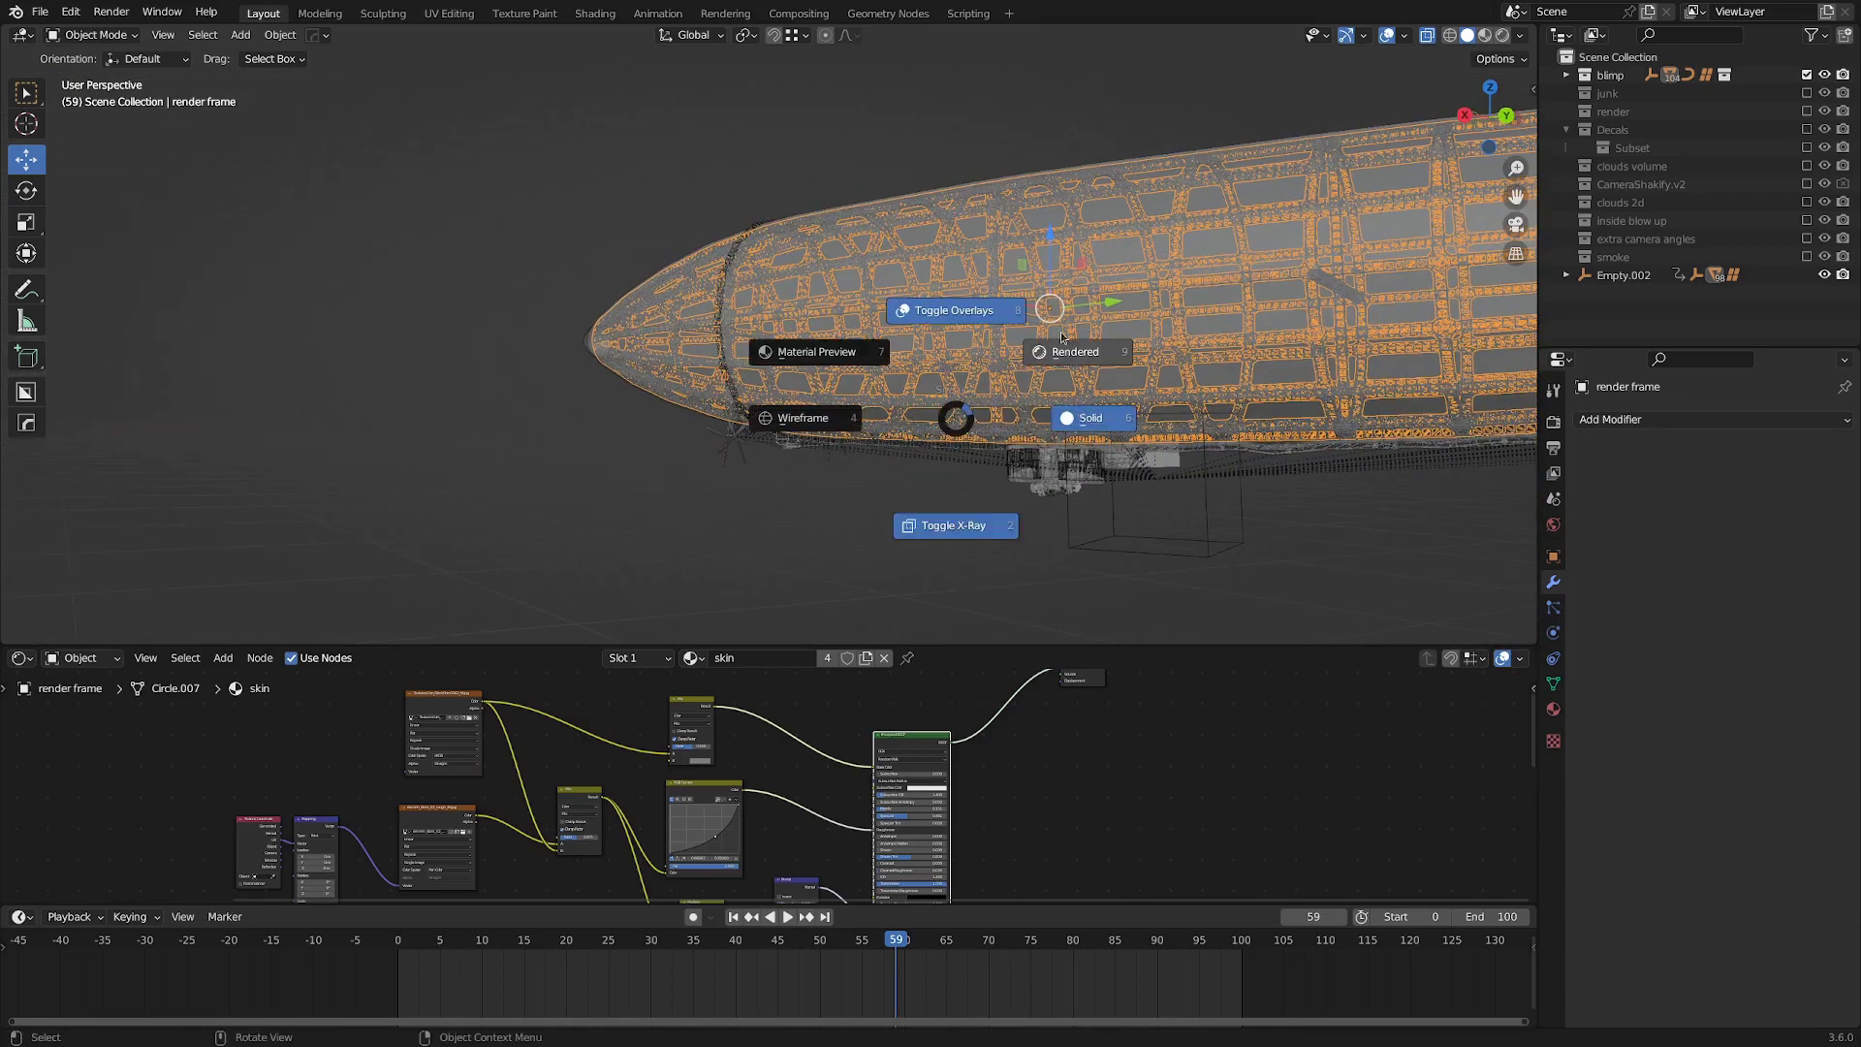
click(1070, 335)
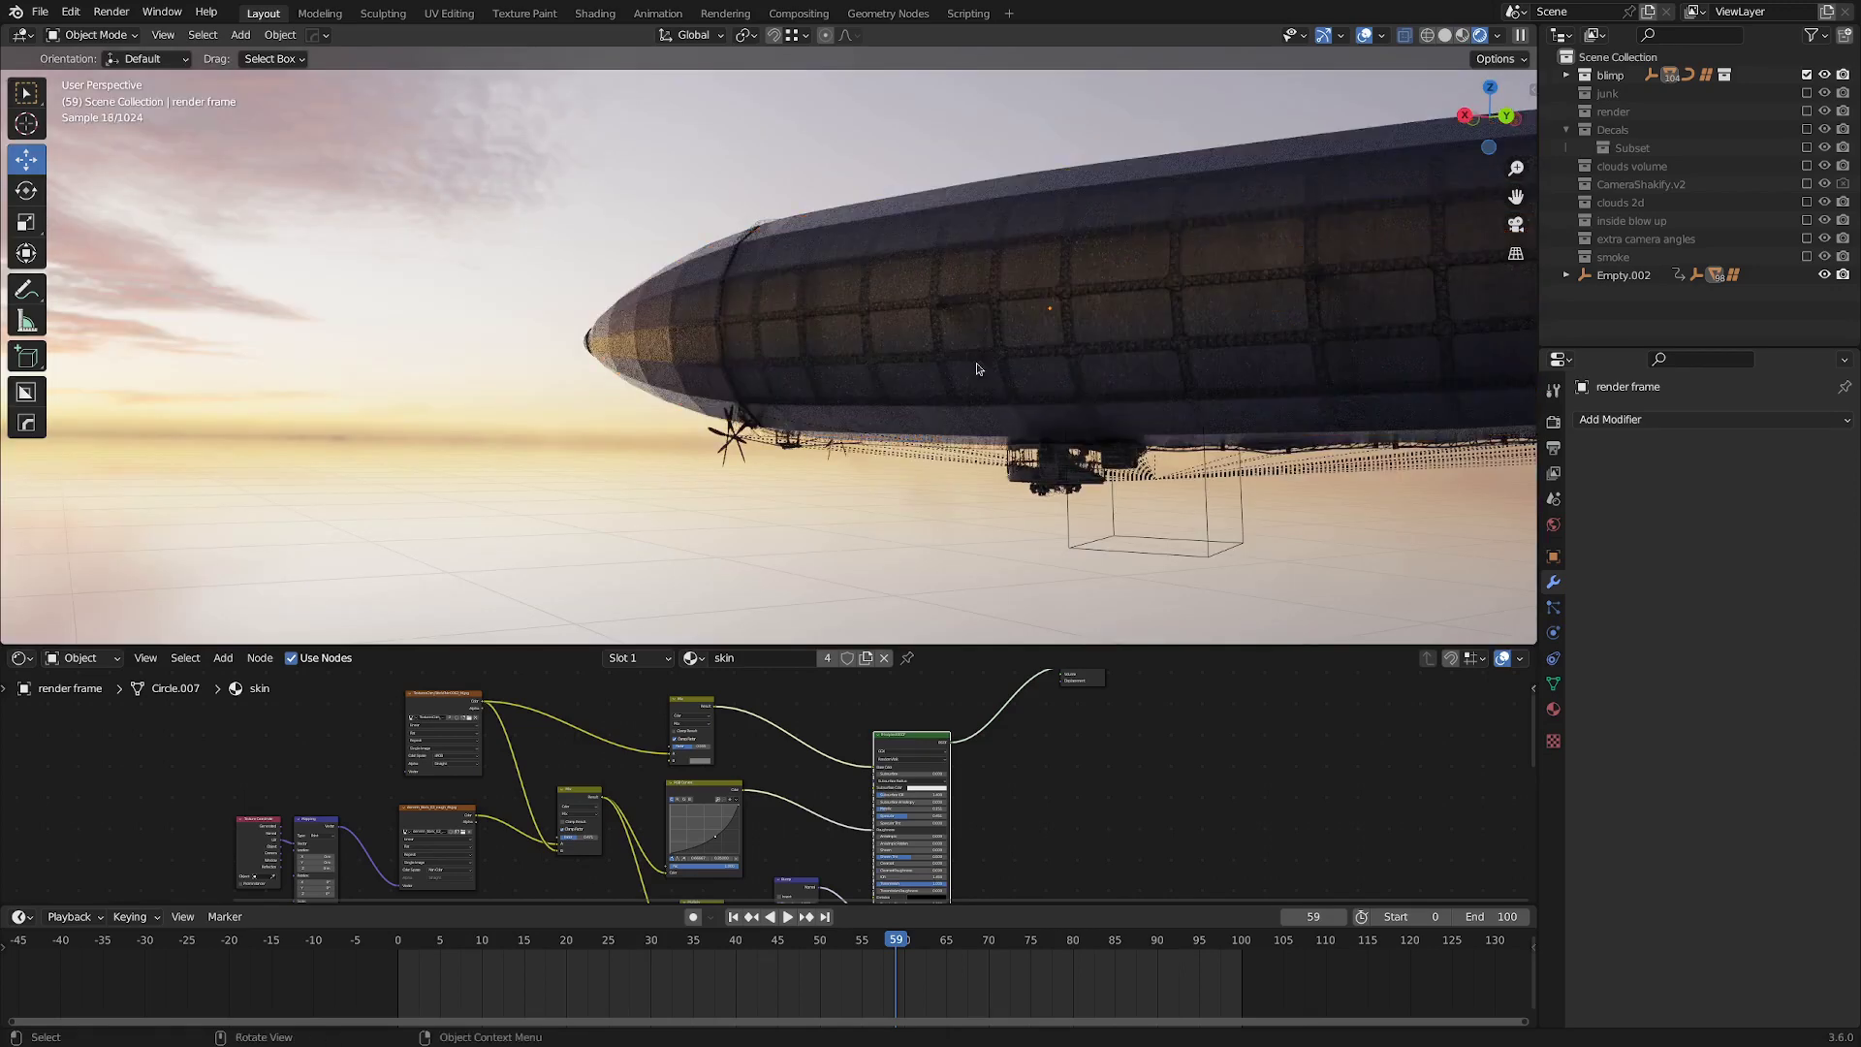
shift+middle_drag(1079, 367, 830, 398)
scroll(809, 376, up, 3)
scroll(844, 382, up, 1)
scroll(795, 392, up, 1)
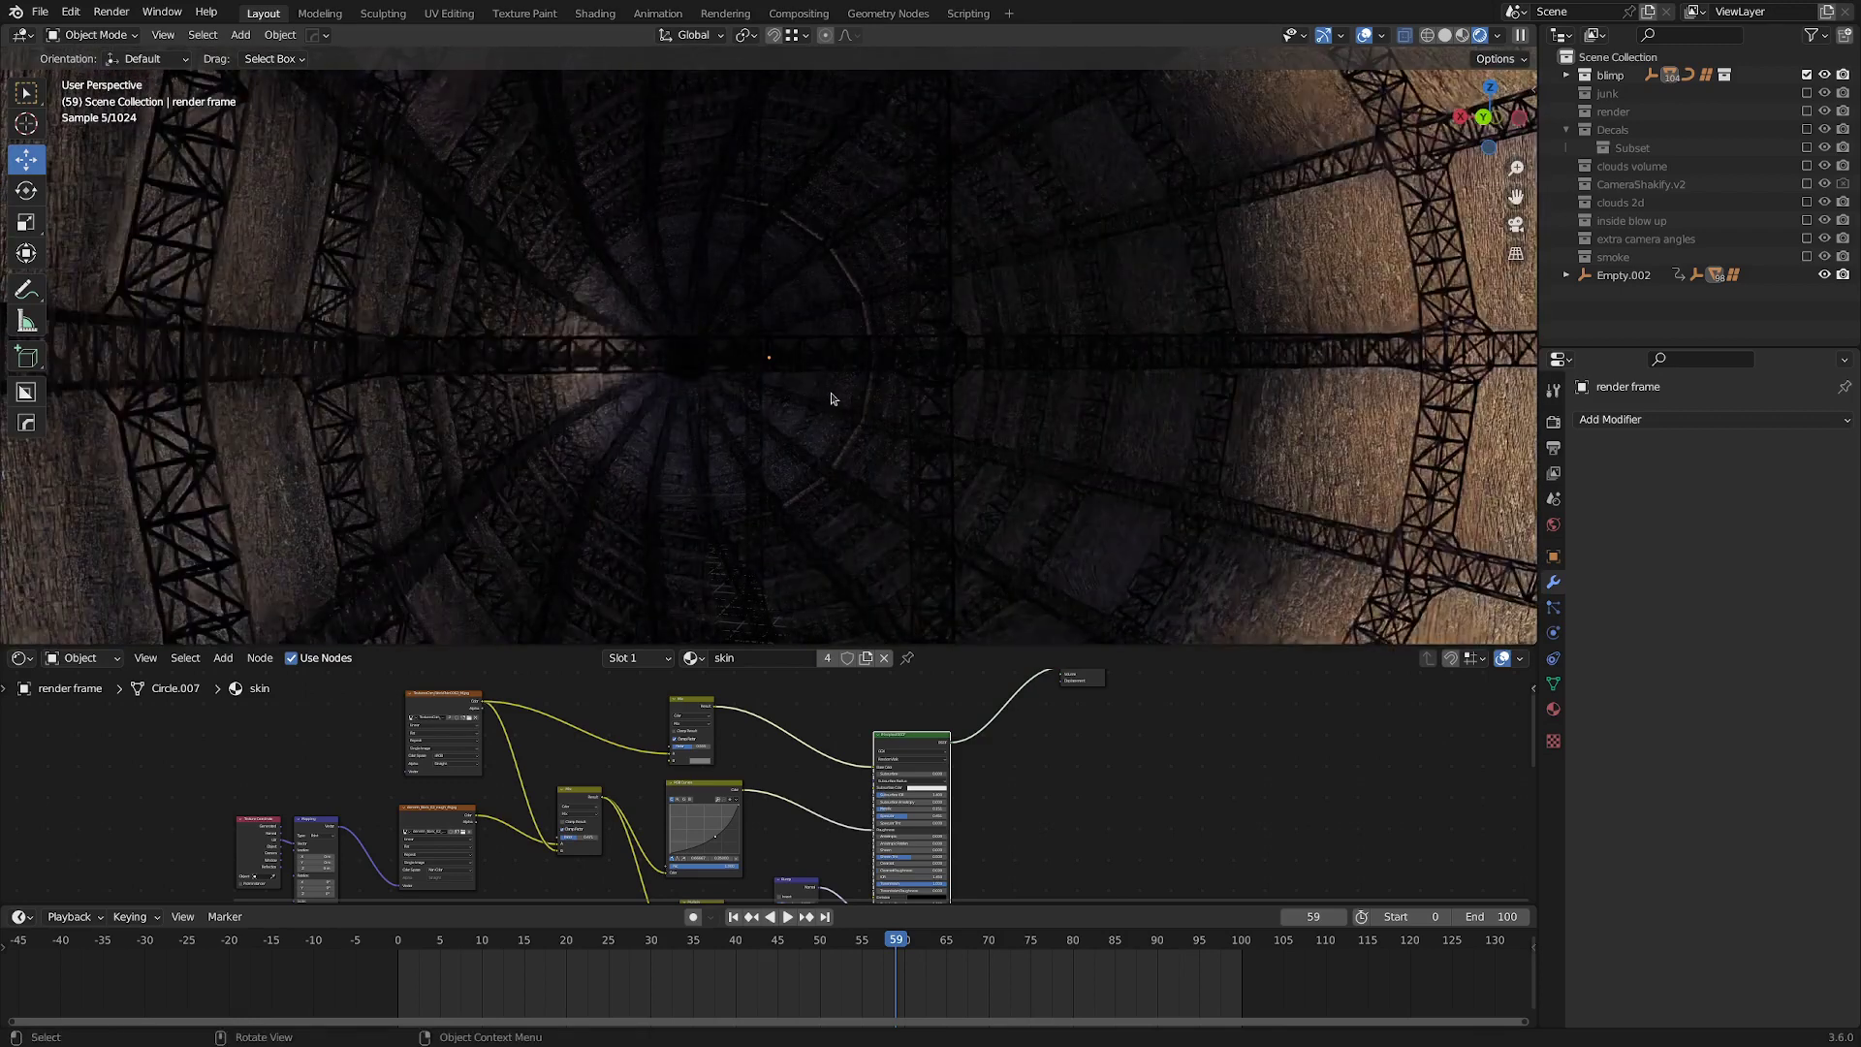
key(a)
key(alt+a)
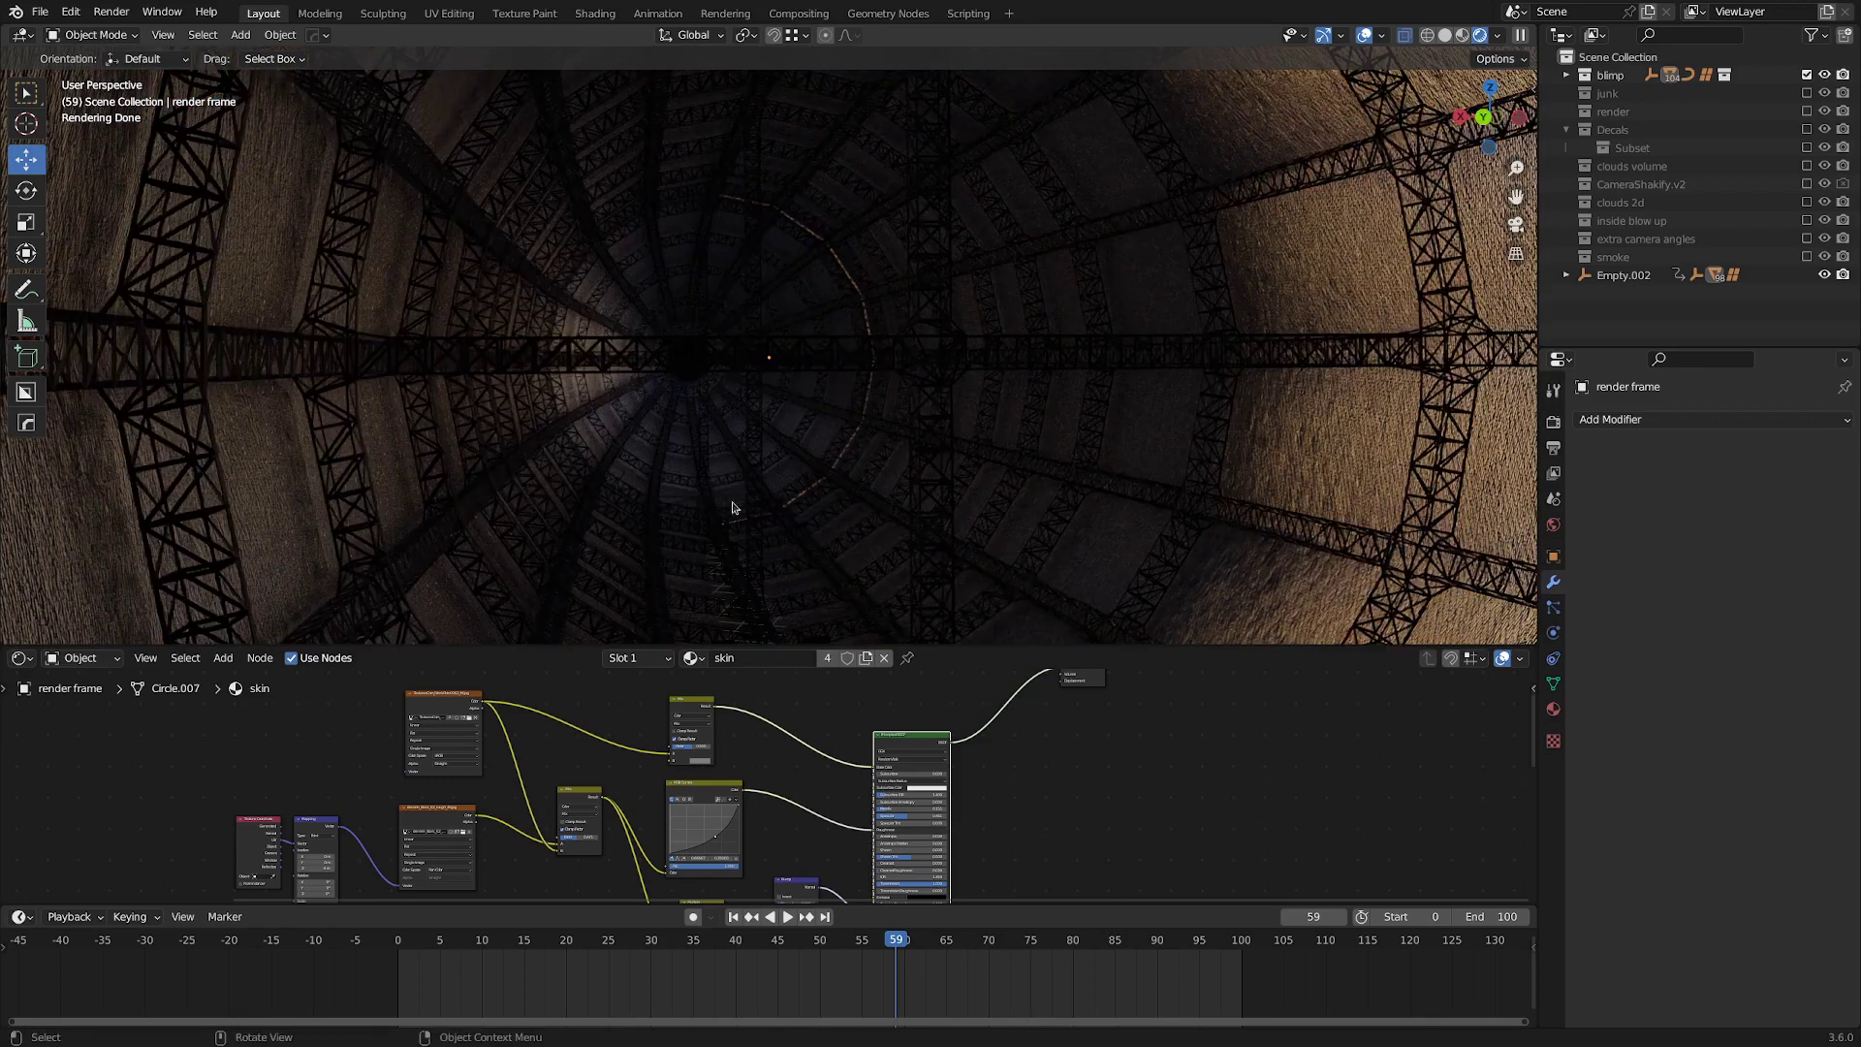
middle_drag(731, 507, 730, 507)
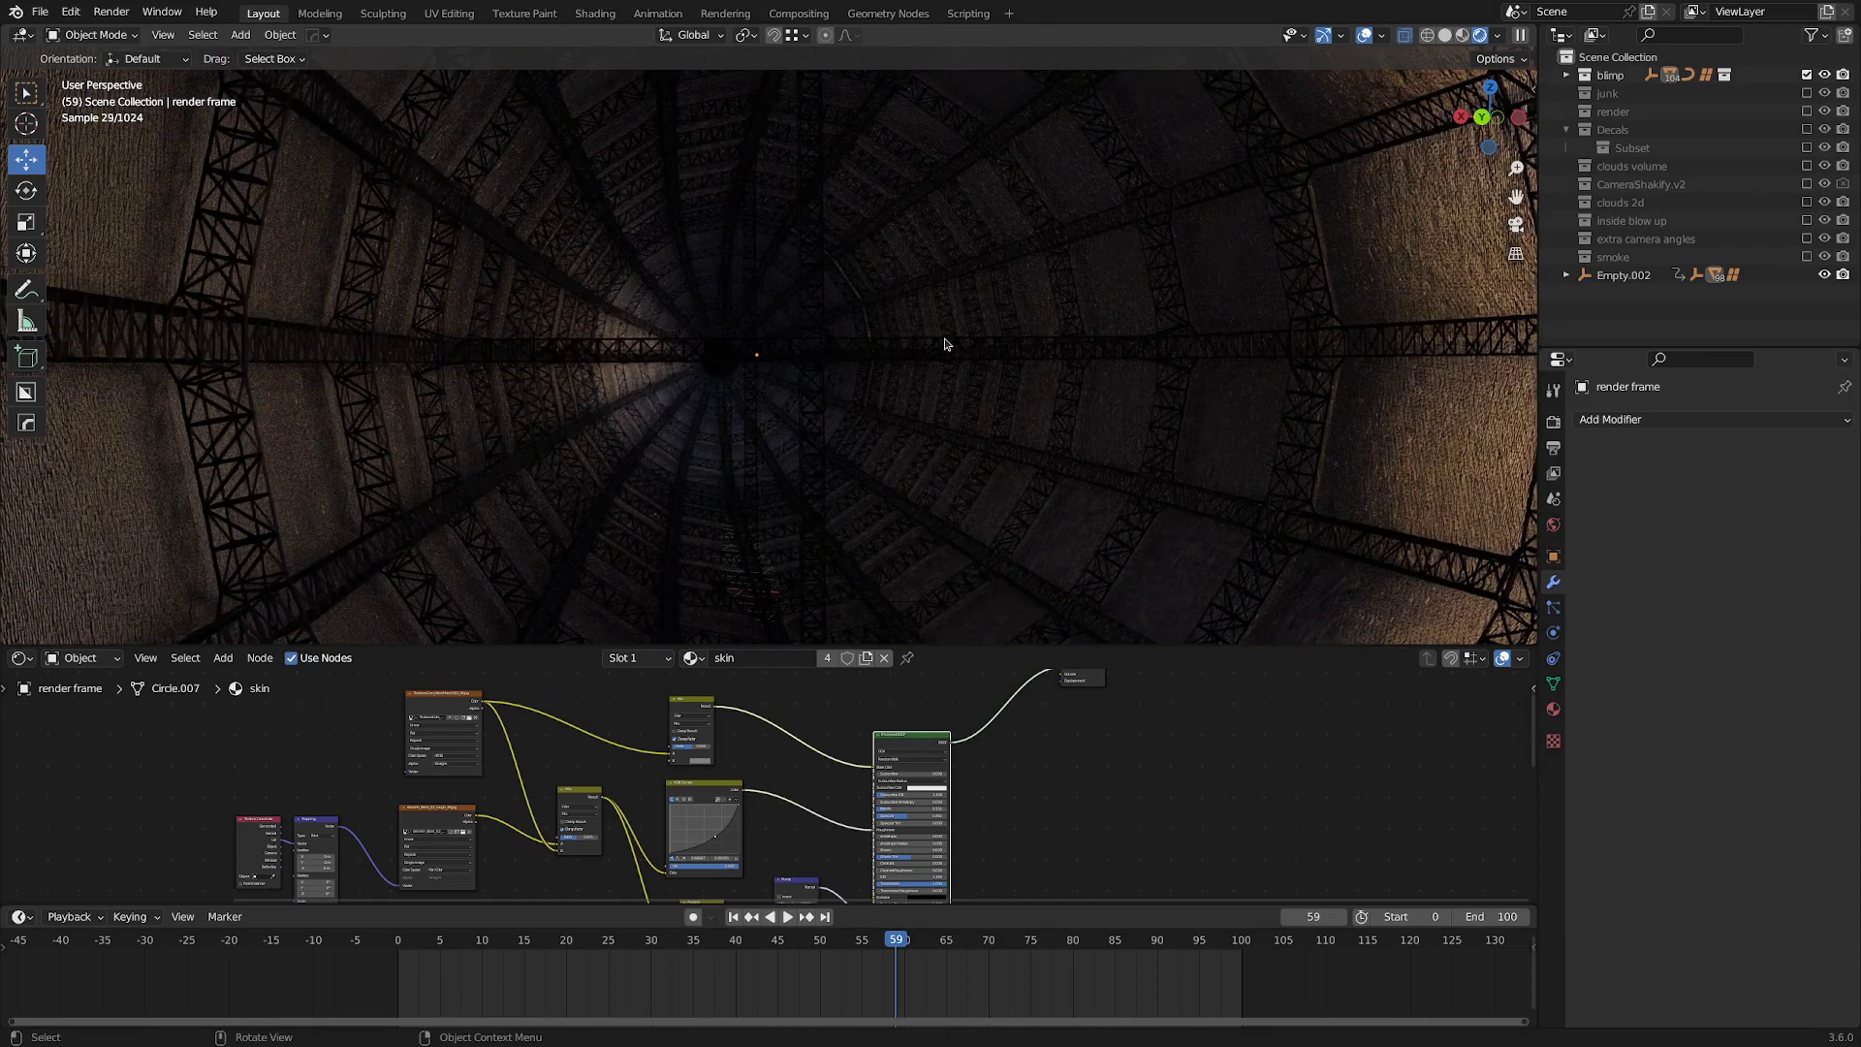
middle_drag(722, 407, 821, 426)
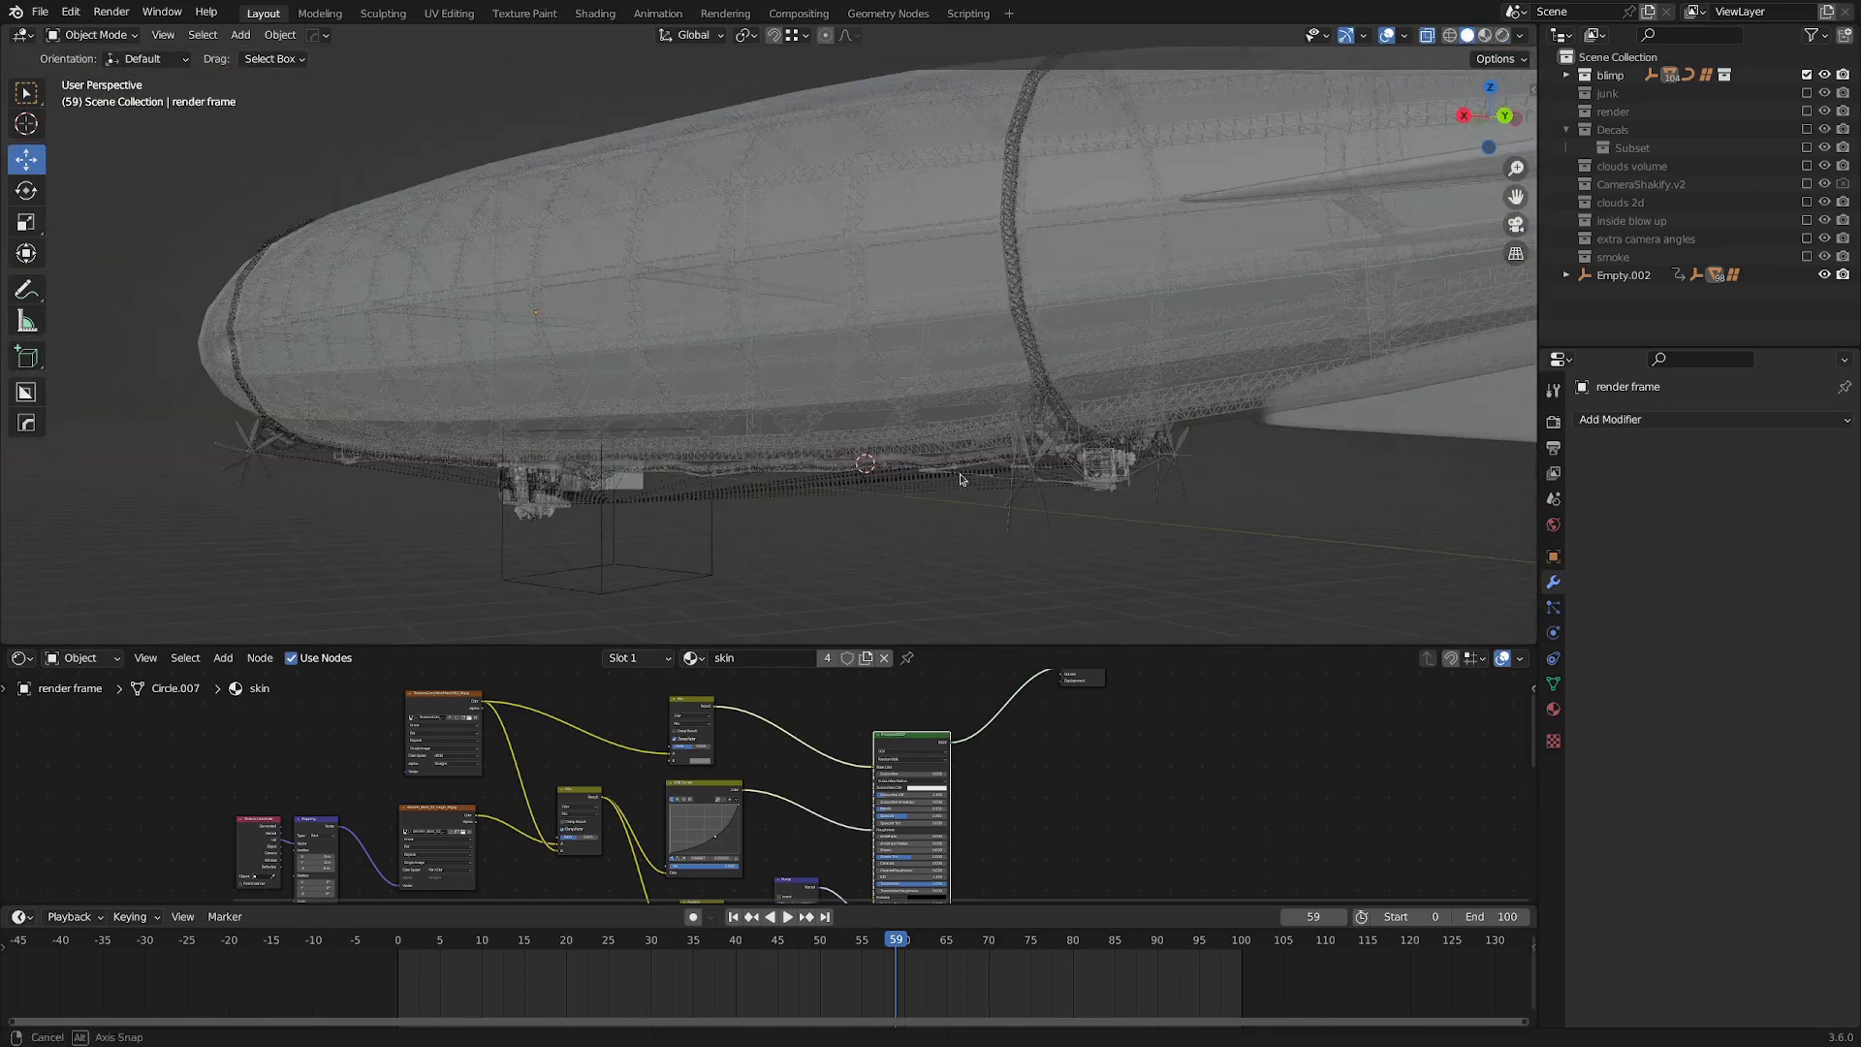
Turn off X-ray, test-move the blimp's parent empty without keeping the move, and preview the animation.
key(z)
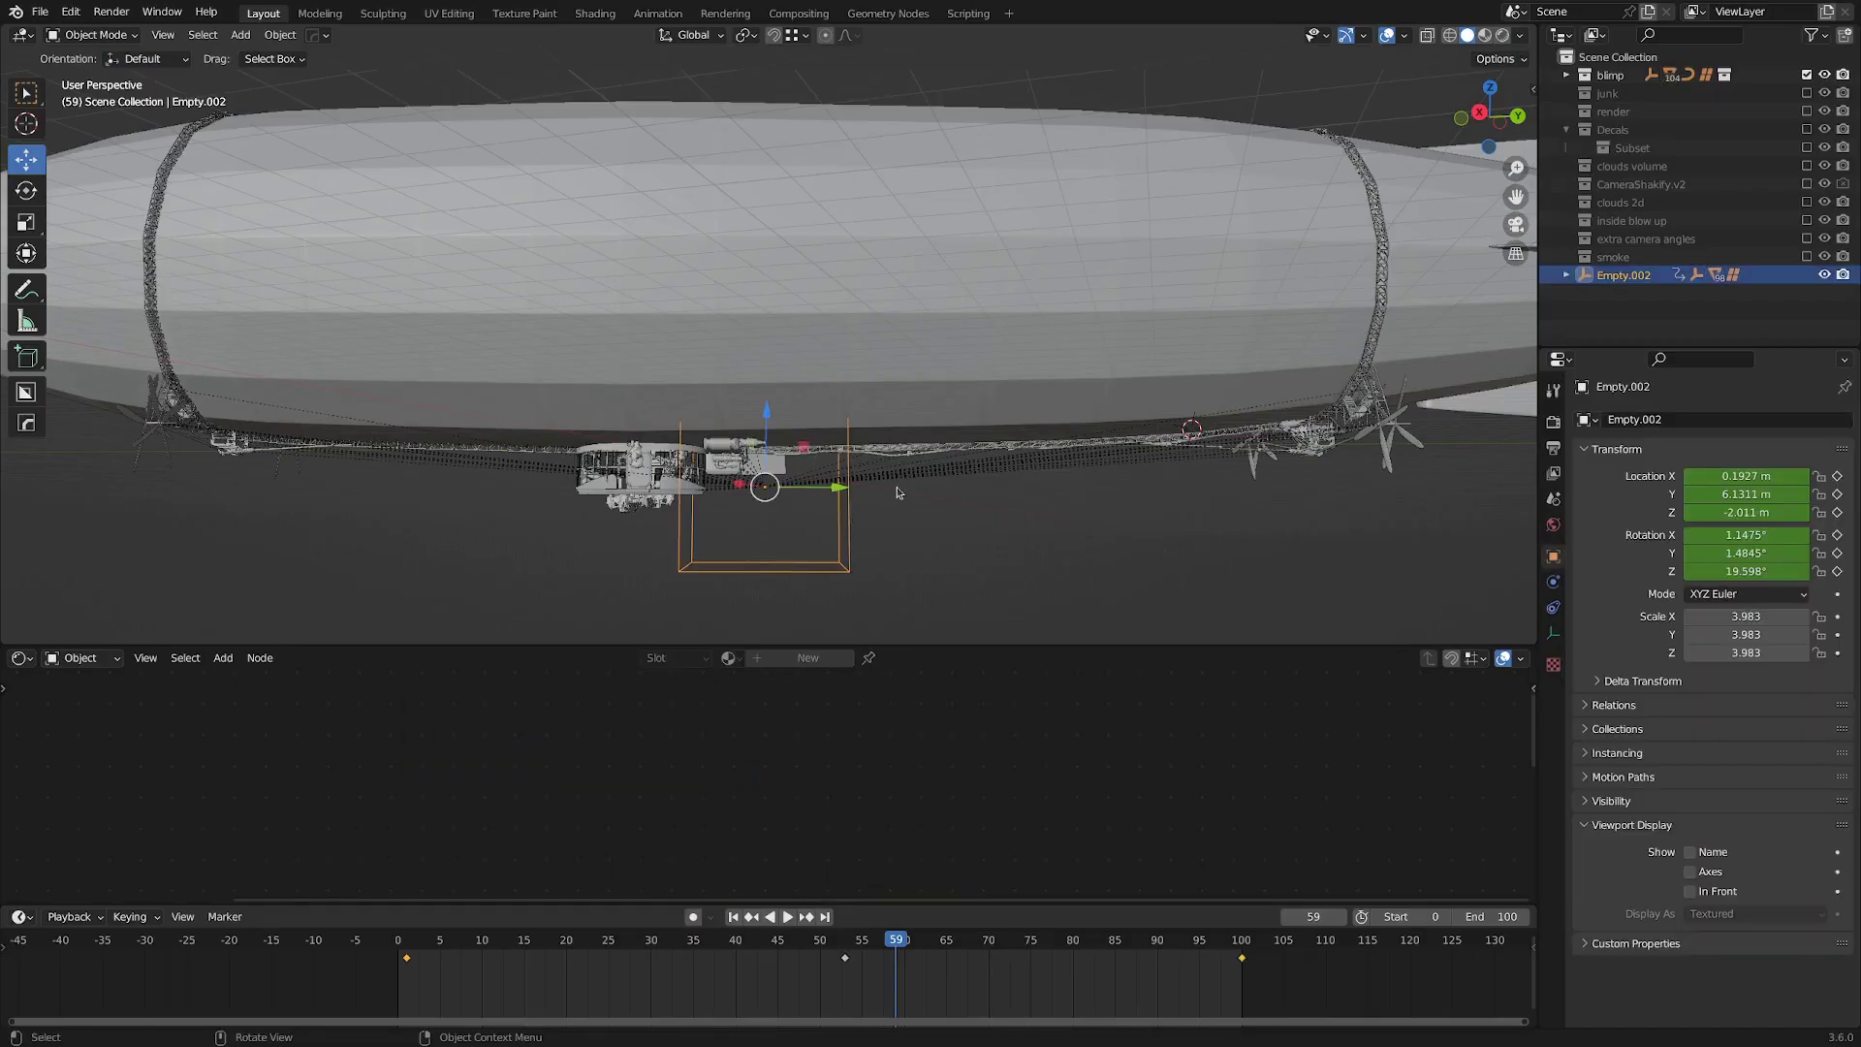
key(g)
right_click(872, 482)
scroll(960, 471, down, 3)
middle_drag(955, 477, 935, 483)
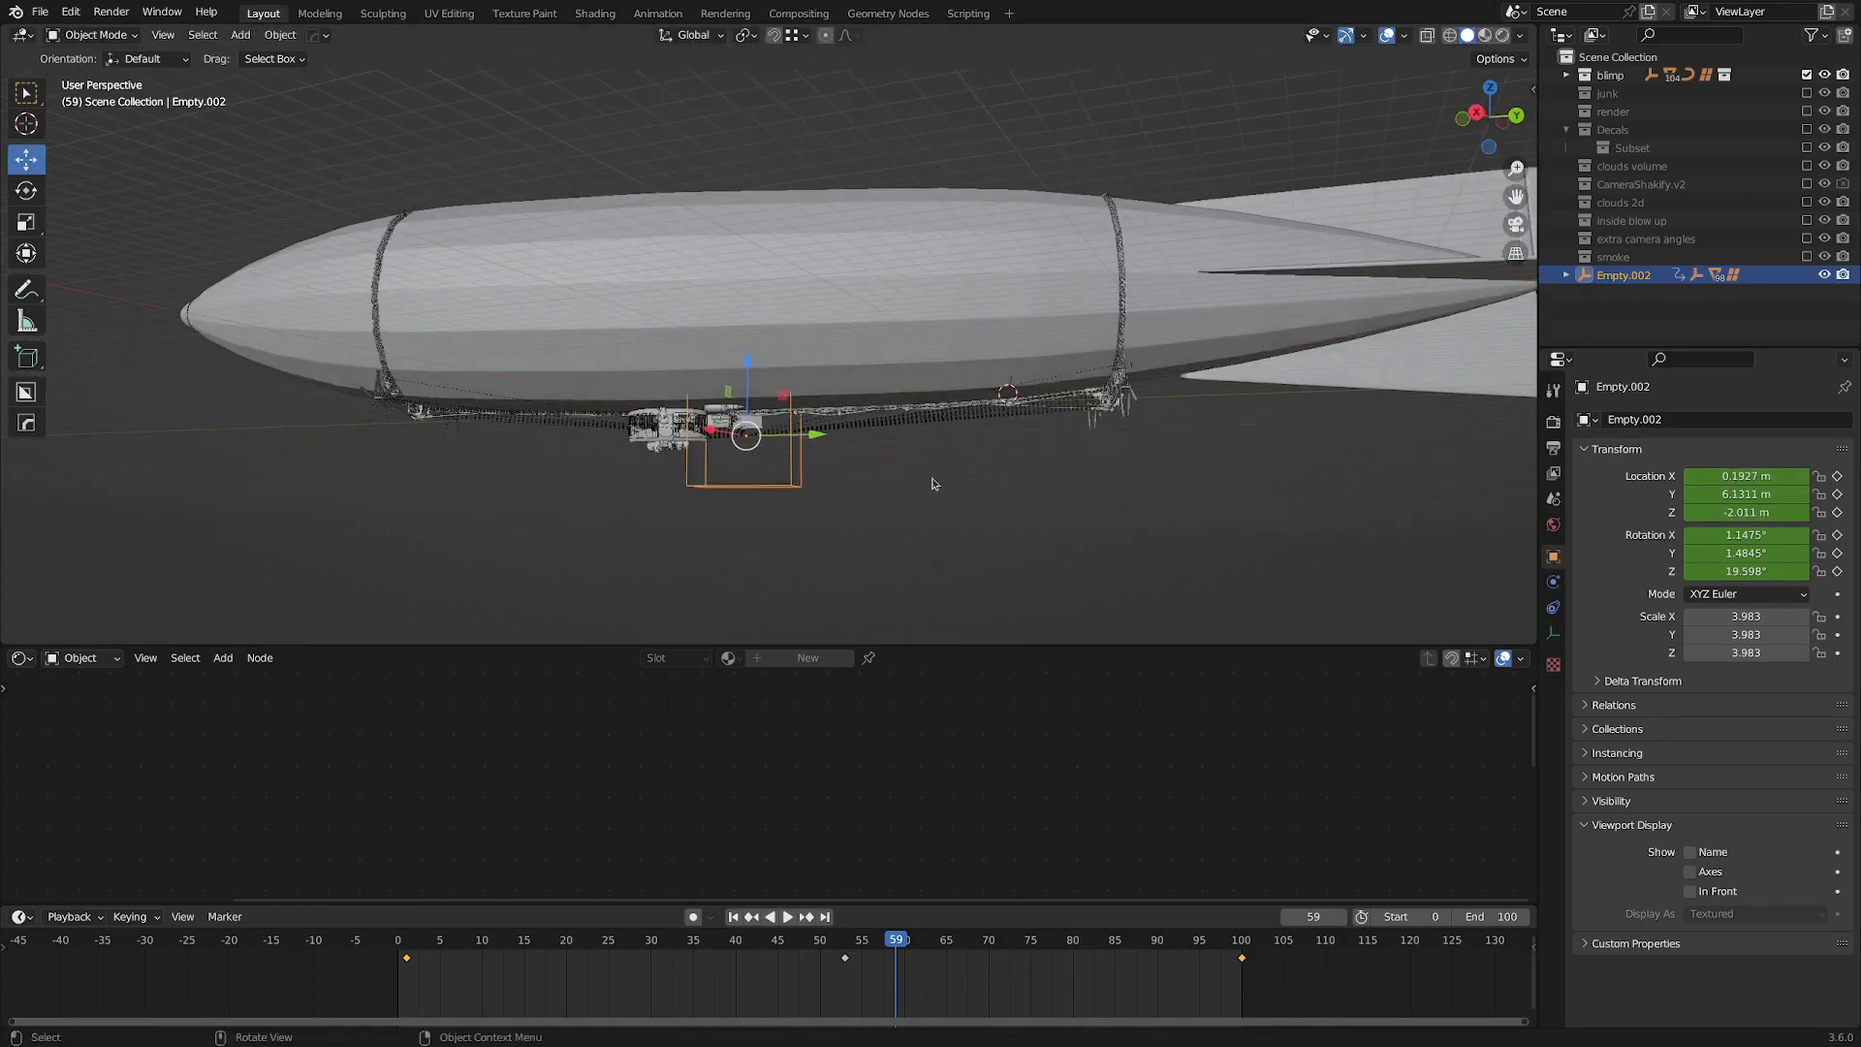
key(space)
key(Escape)
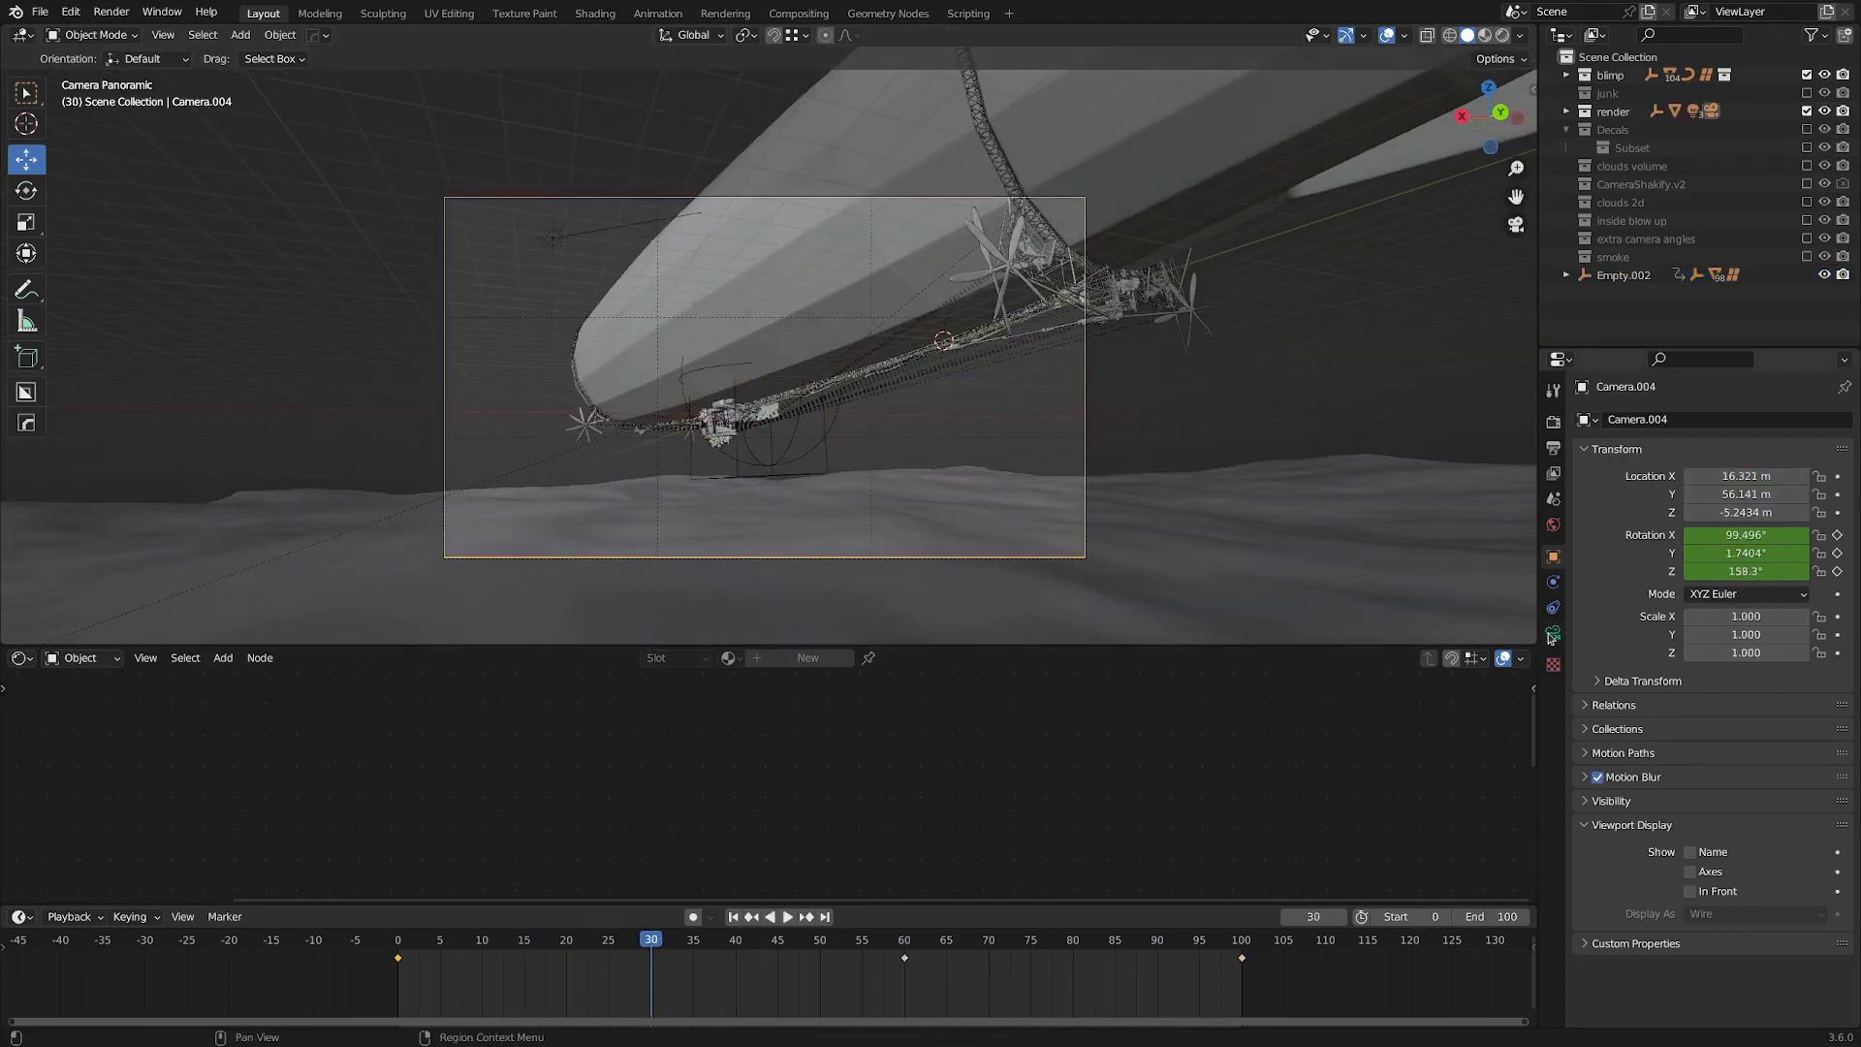
Examine the camera's Depth of Field and Camera Shakify settings and play the animation through the camera.
click(1552, 635)
scroll(1640, 861, down, 10)
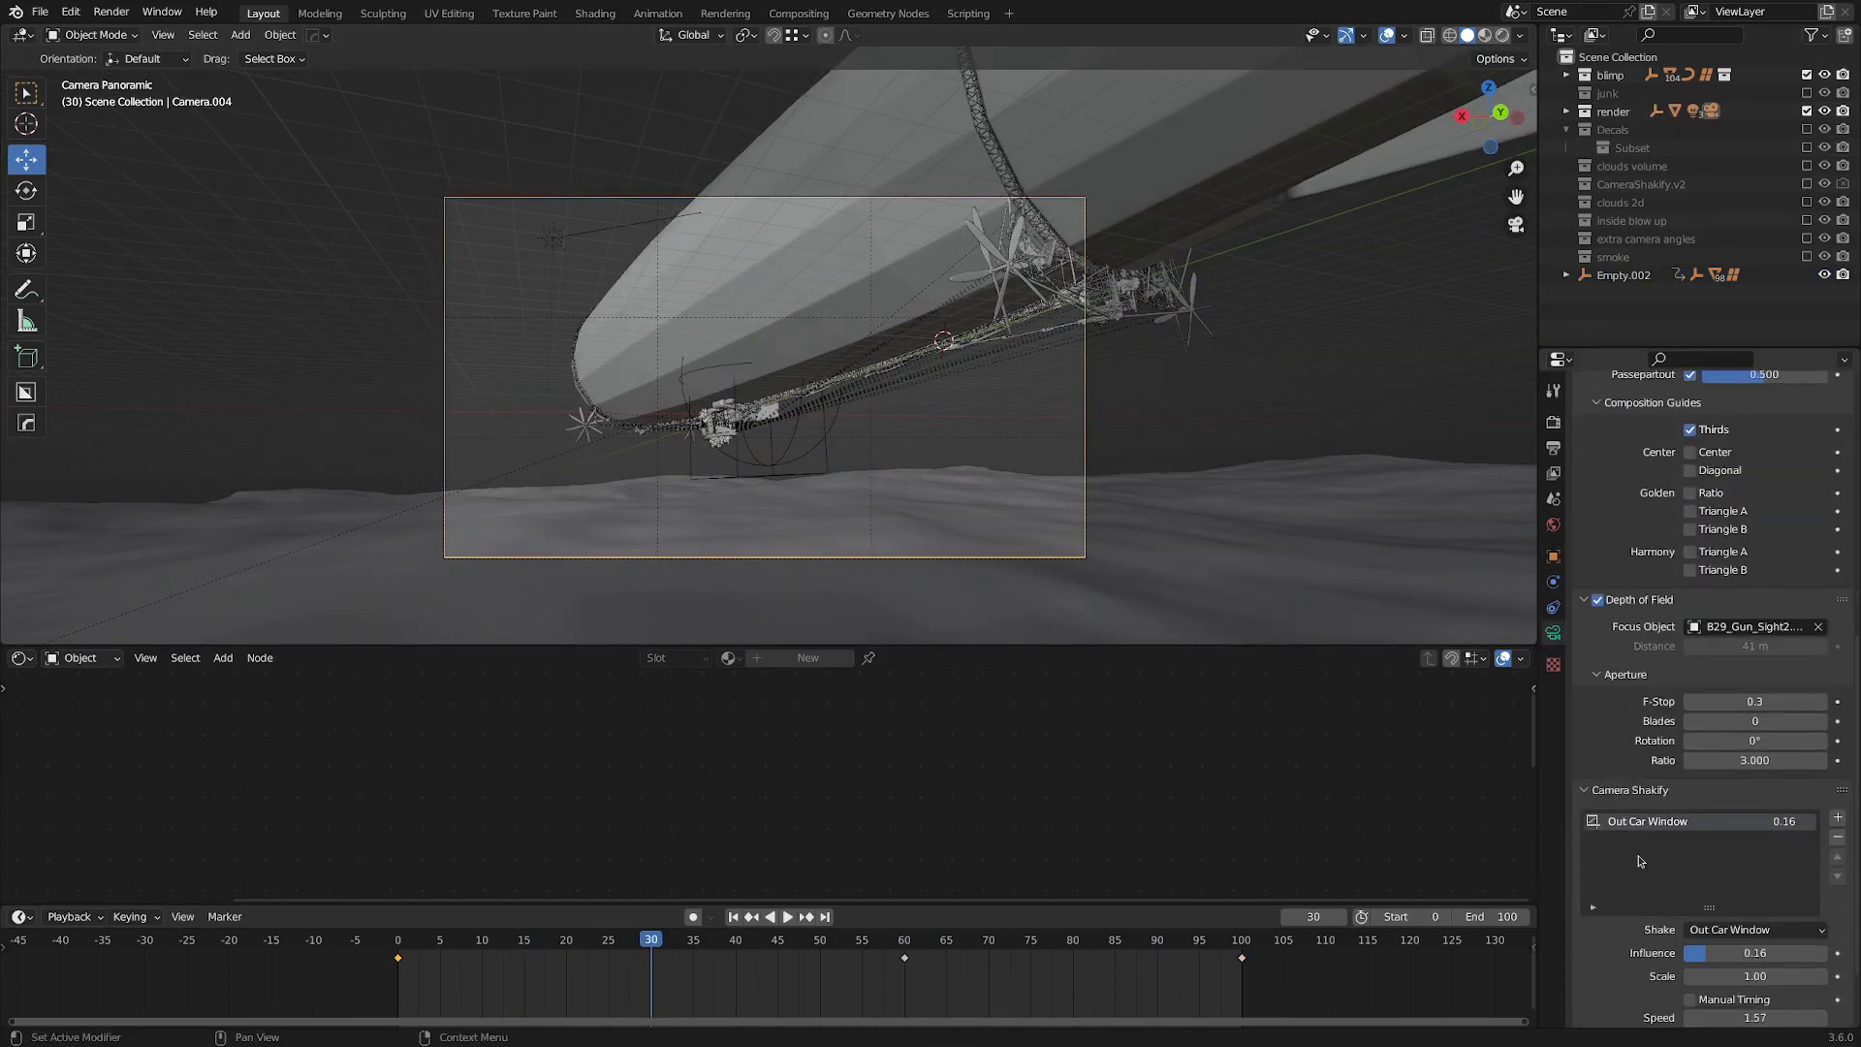
scroll(1641, 853, down, 2)
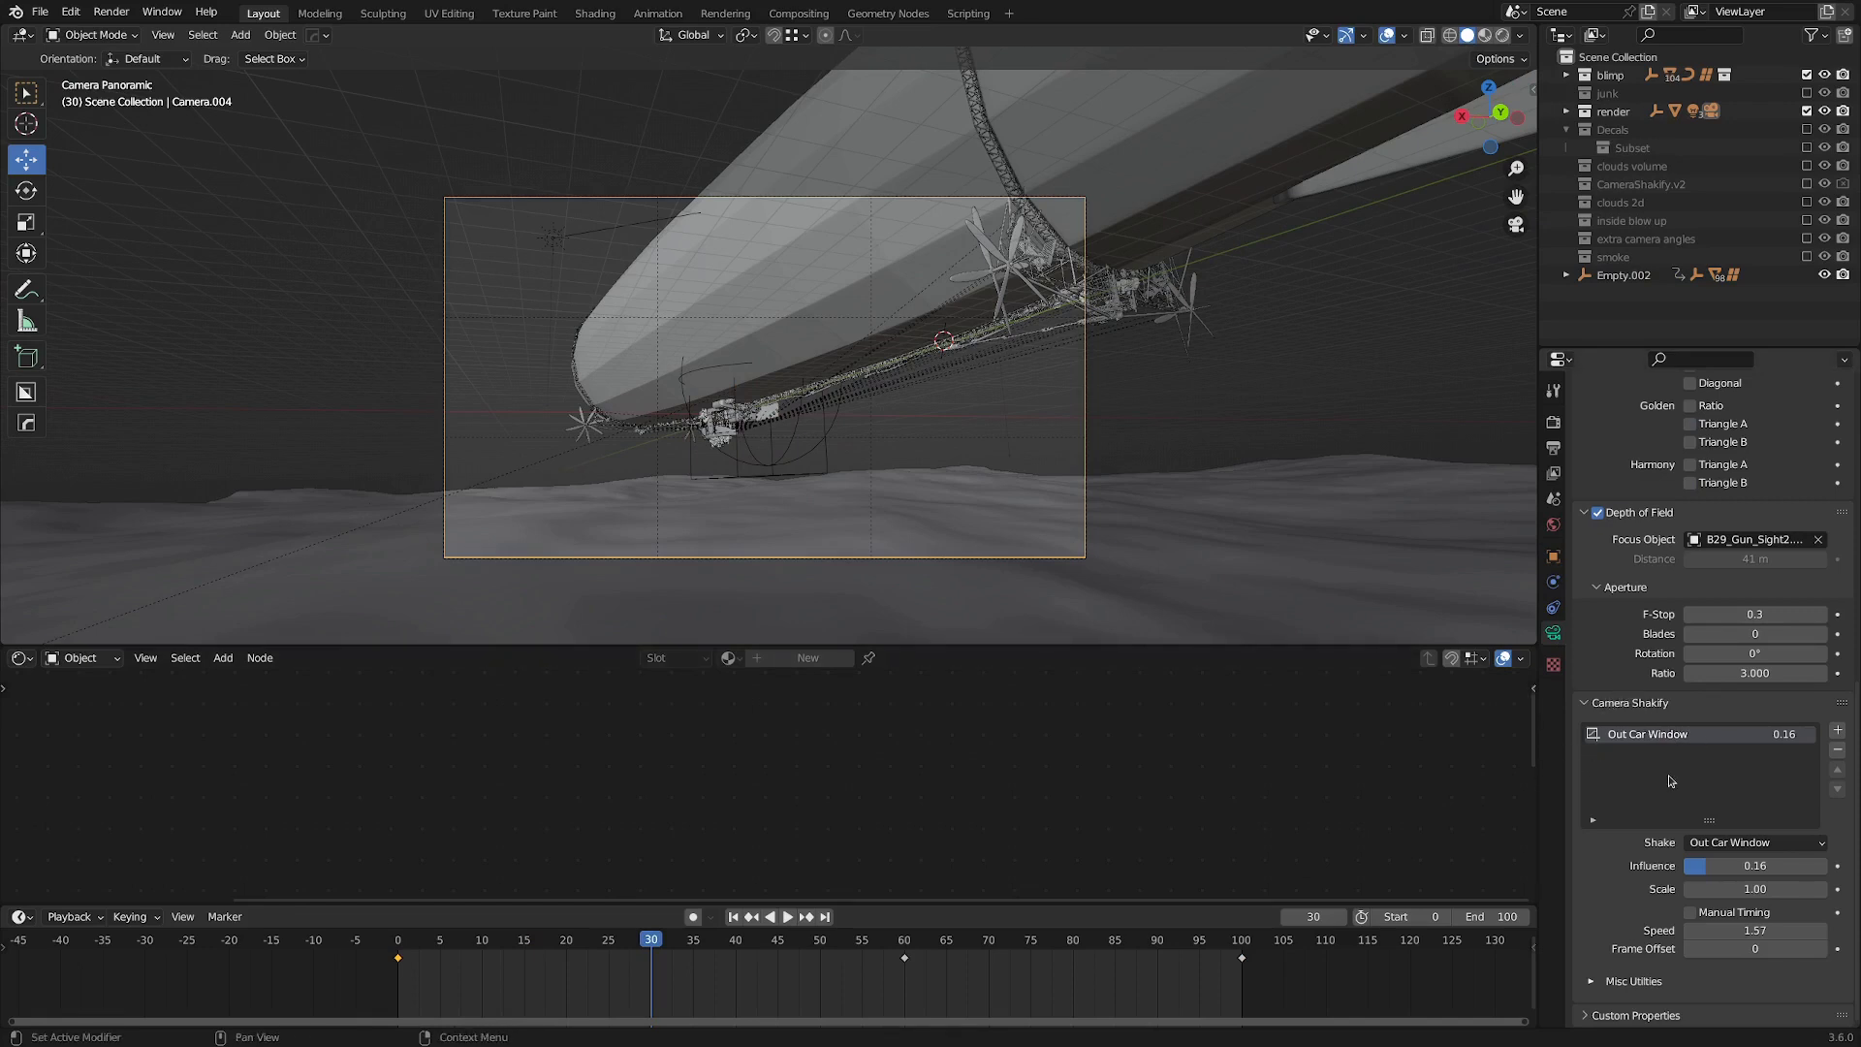
key(space)
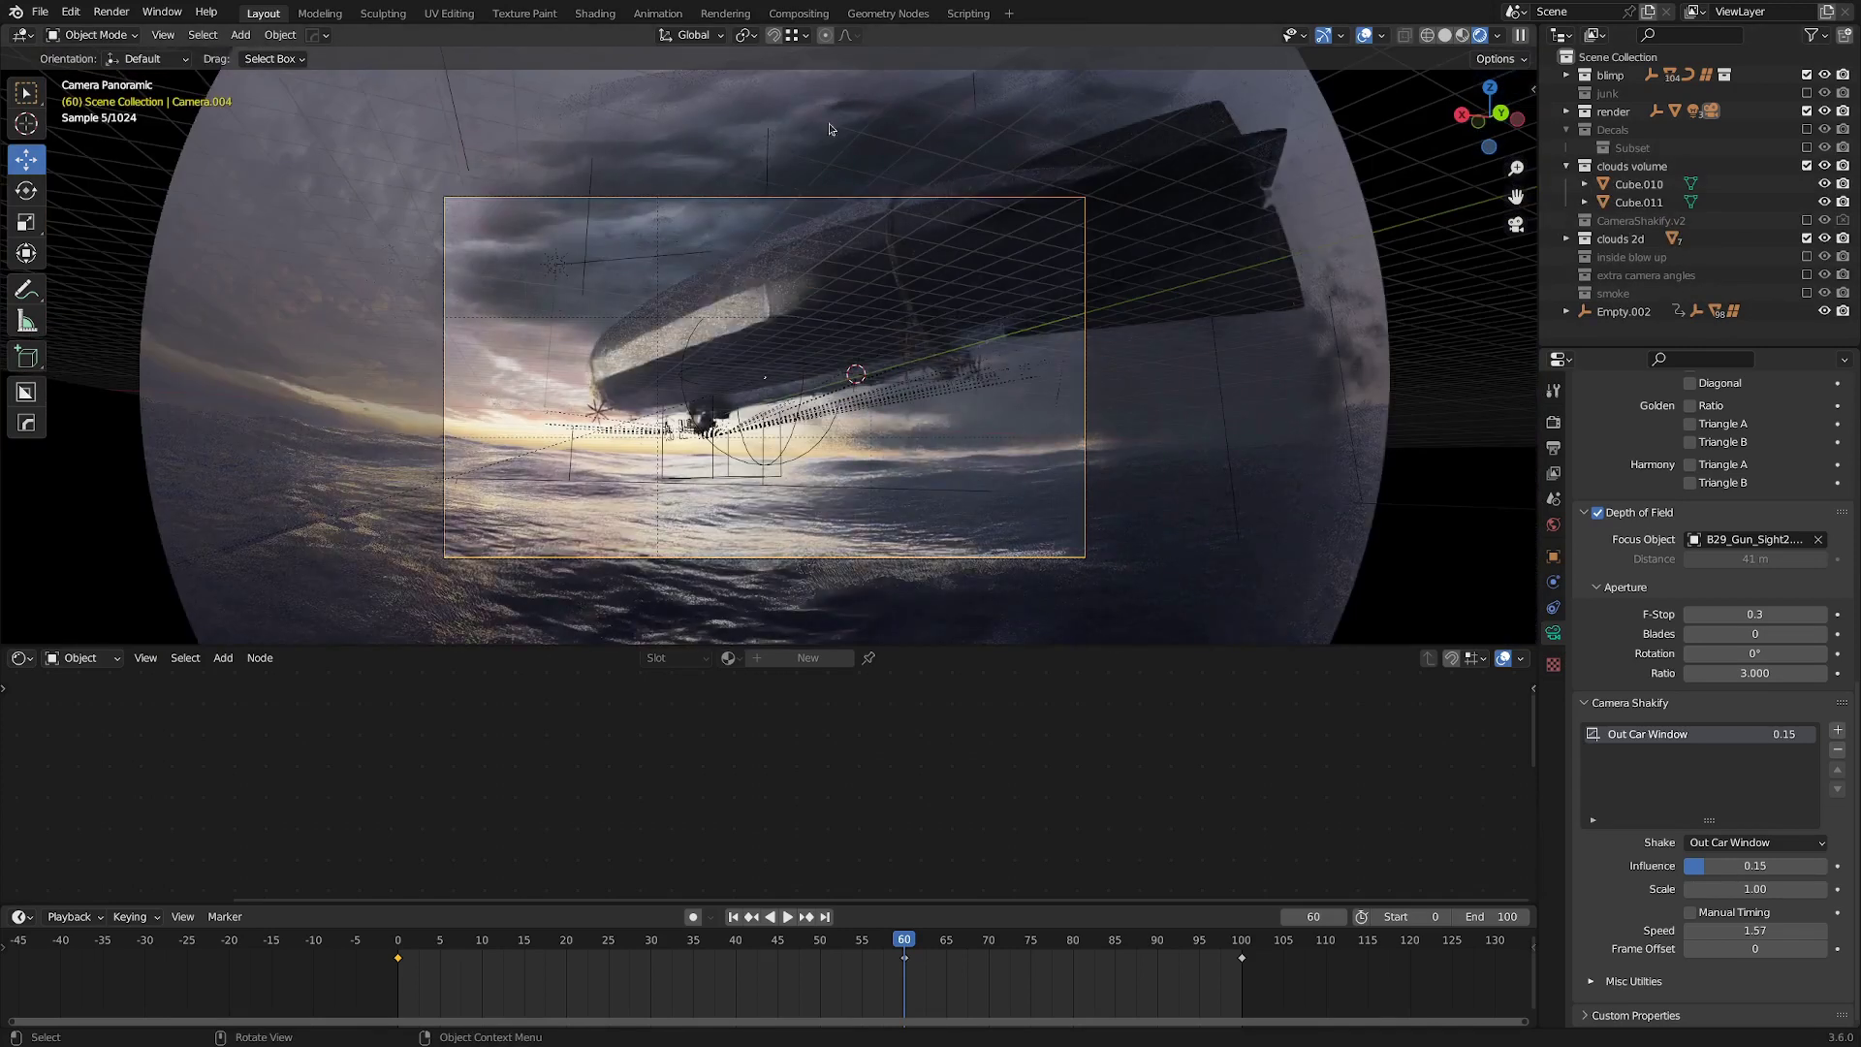
Examine the blimp up close in the rendered camera view, and view the whole scene from outside the camera in solid shading.
scroll(843, 294, up, 4)
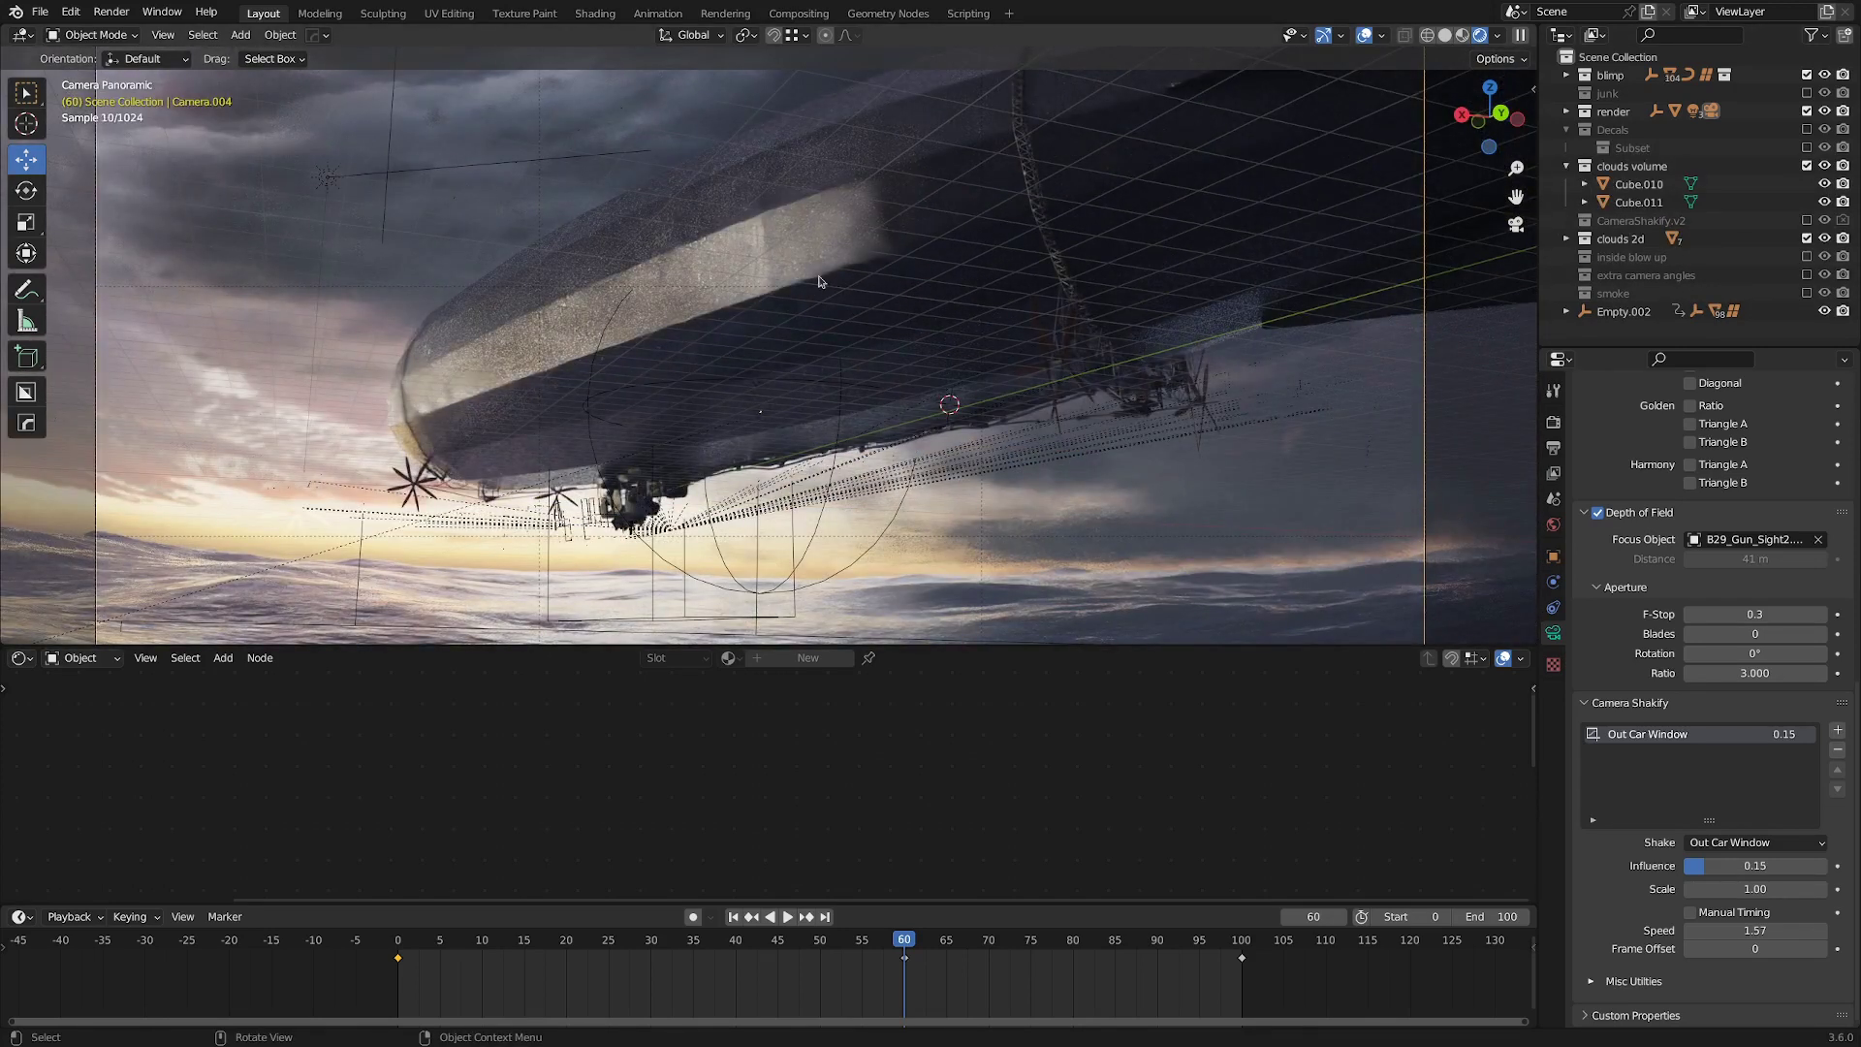
scroll(746, 271, up, 3)
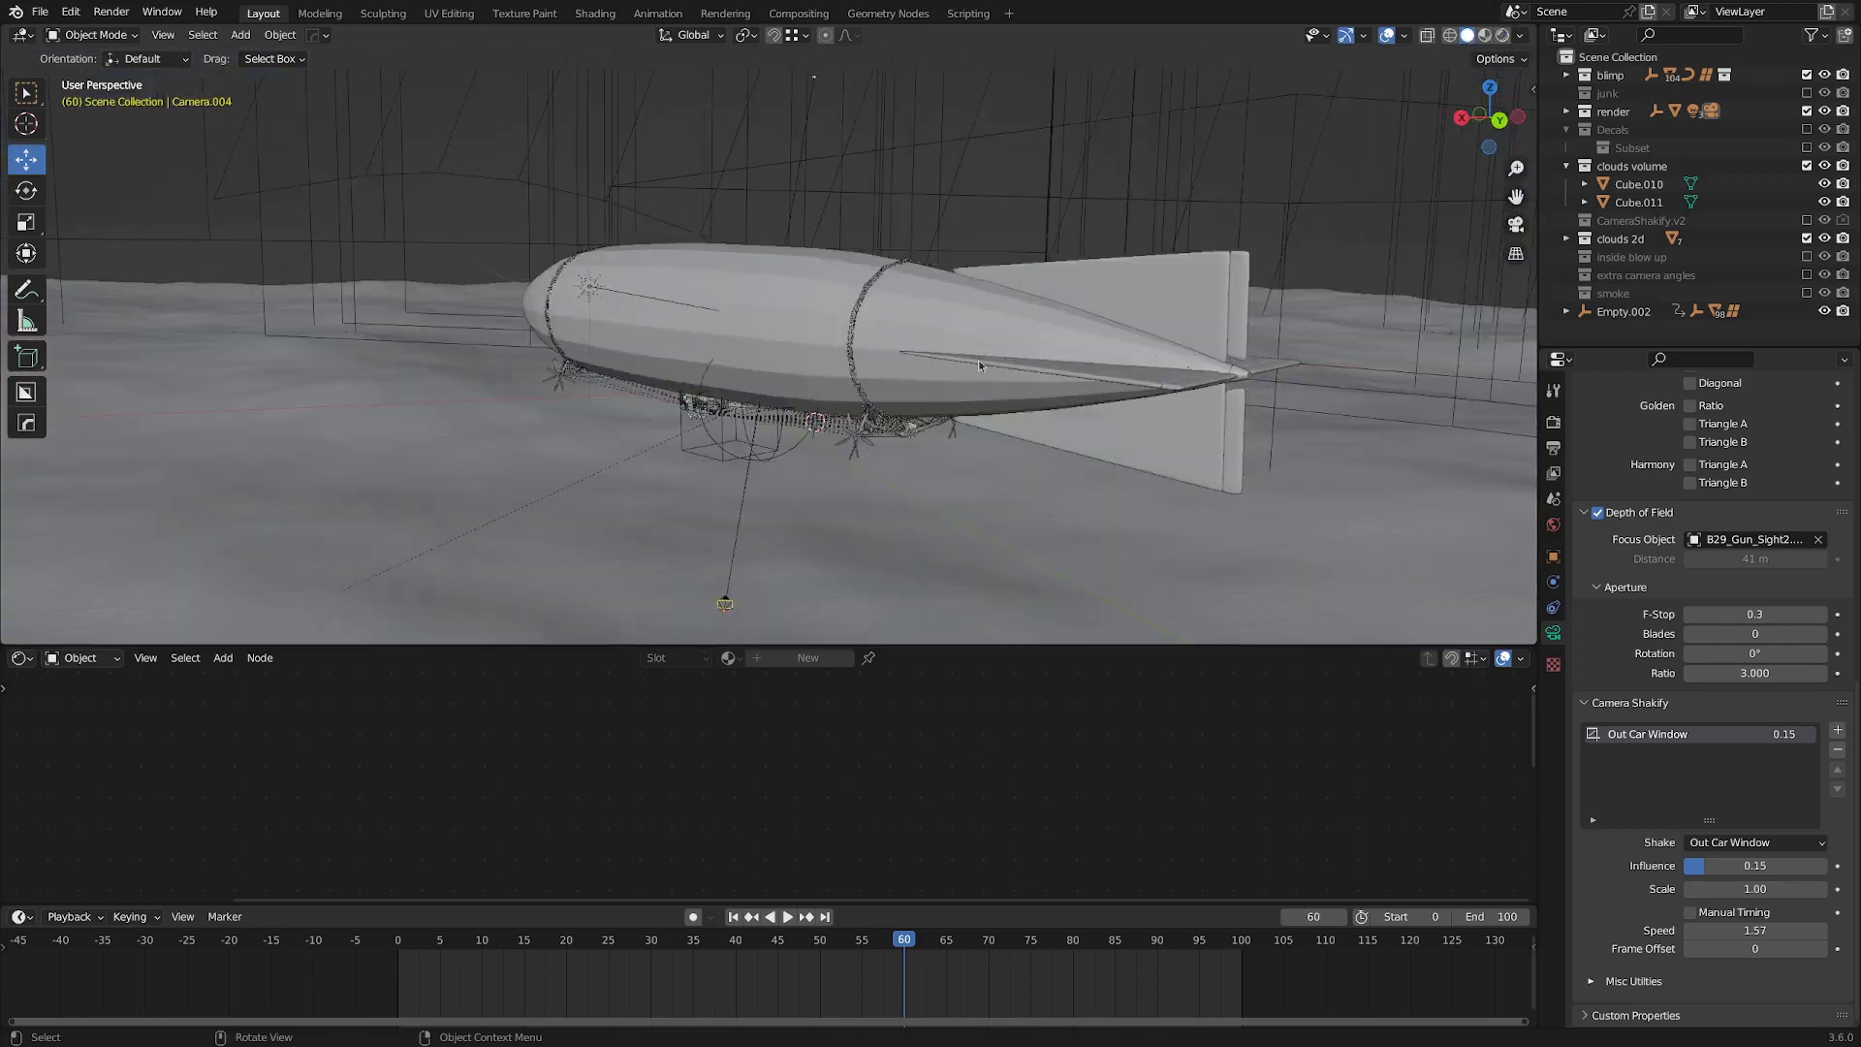
scroll(979, 359, down, 4)
mouse_move(979, 359)
middle_down()
mouse_move(904, 391)
mouse_move(872, 470)
middle_up()
Select the white point light near the hull, examine its rendered lighting on the blimp at frame 52, and play the animation.
click(861, 224)
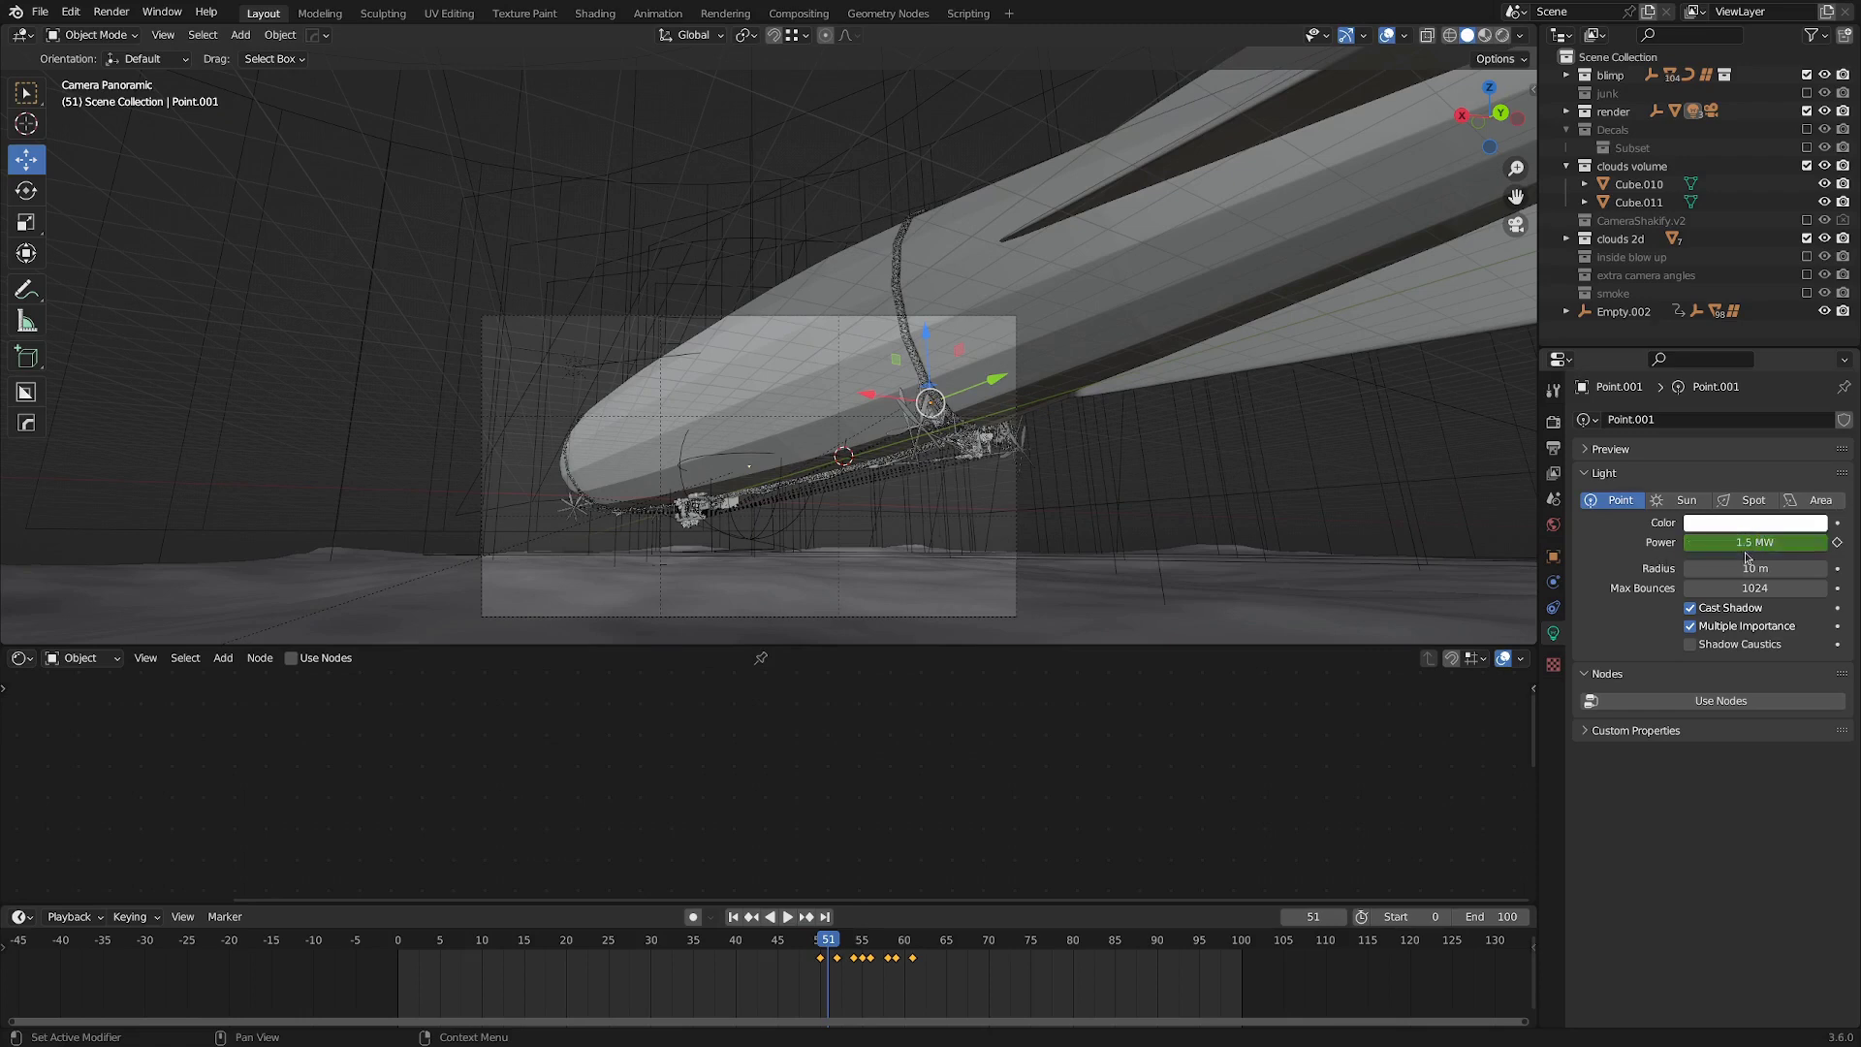
key(Right)
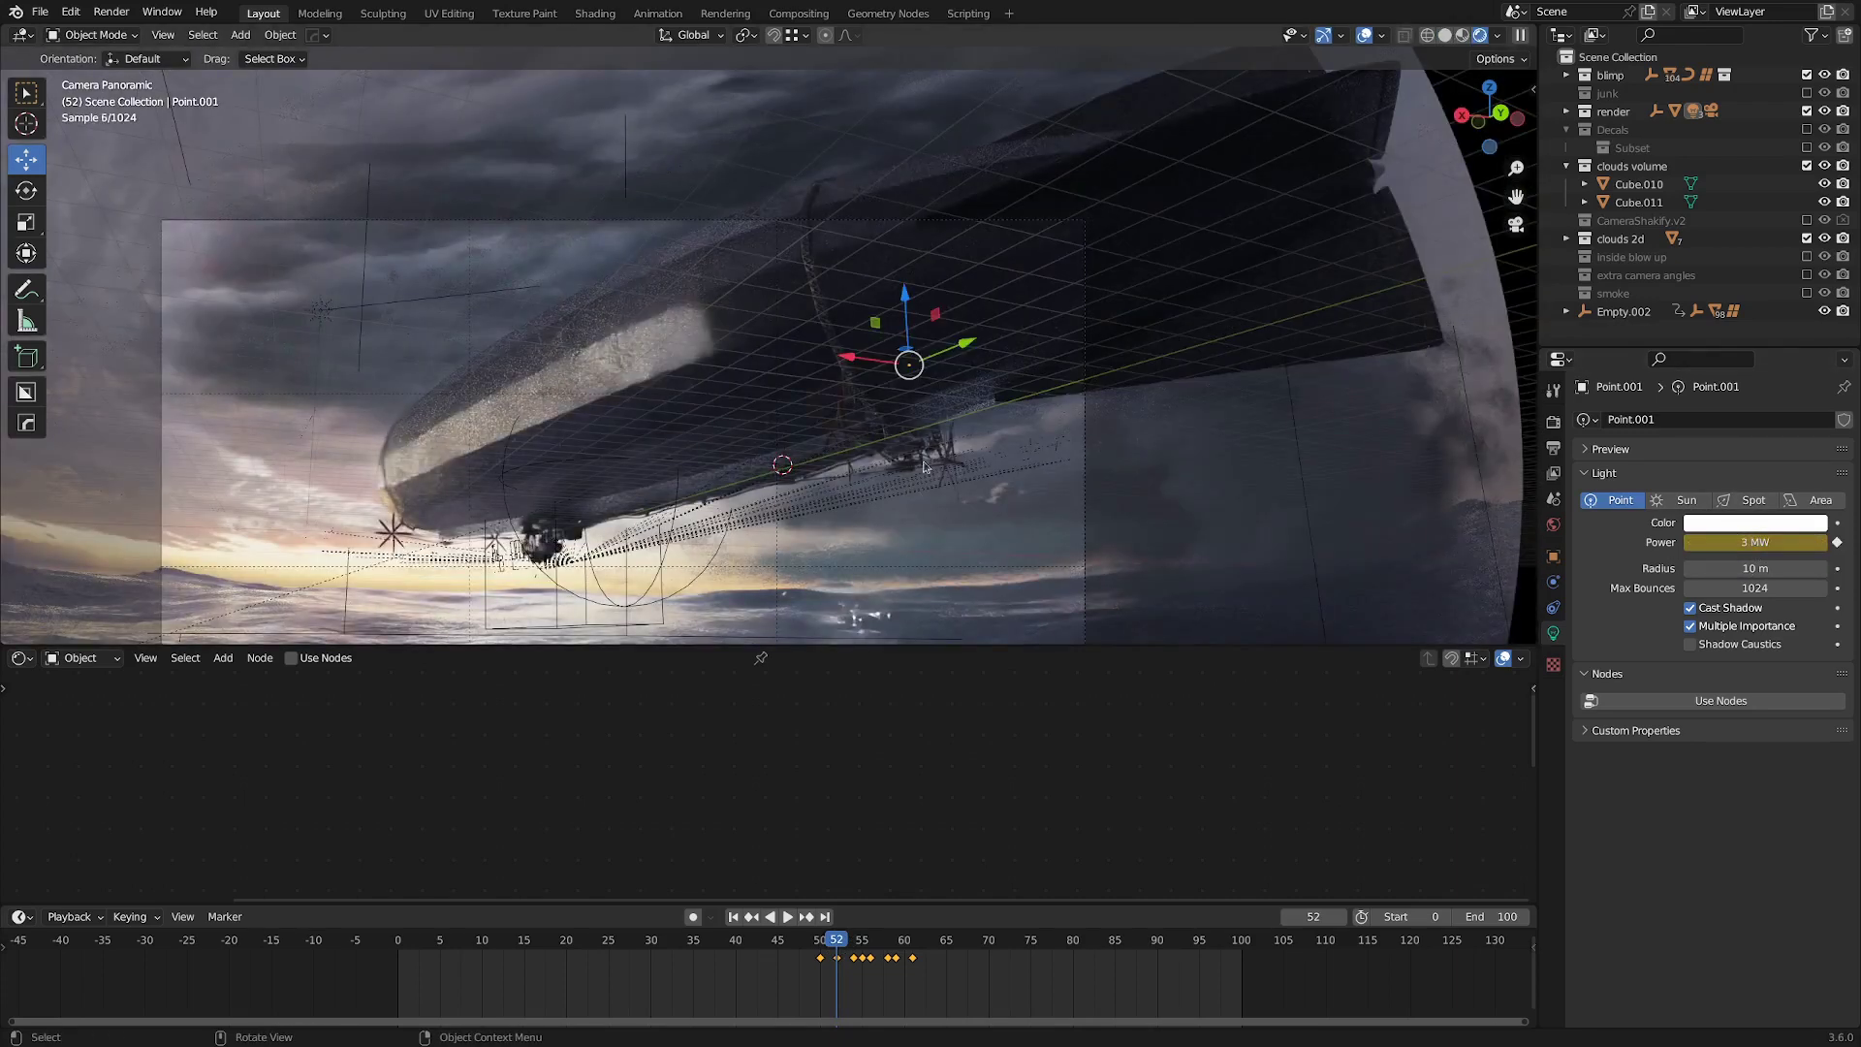
scroll(736, 304, up, 5)
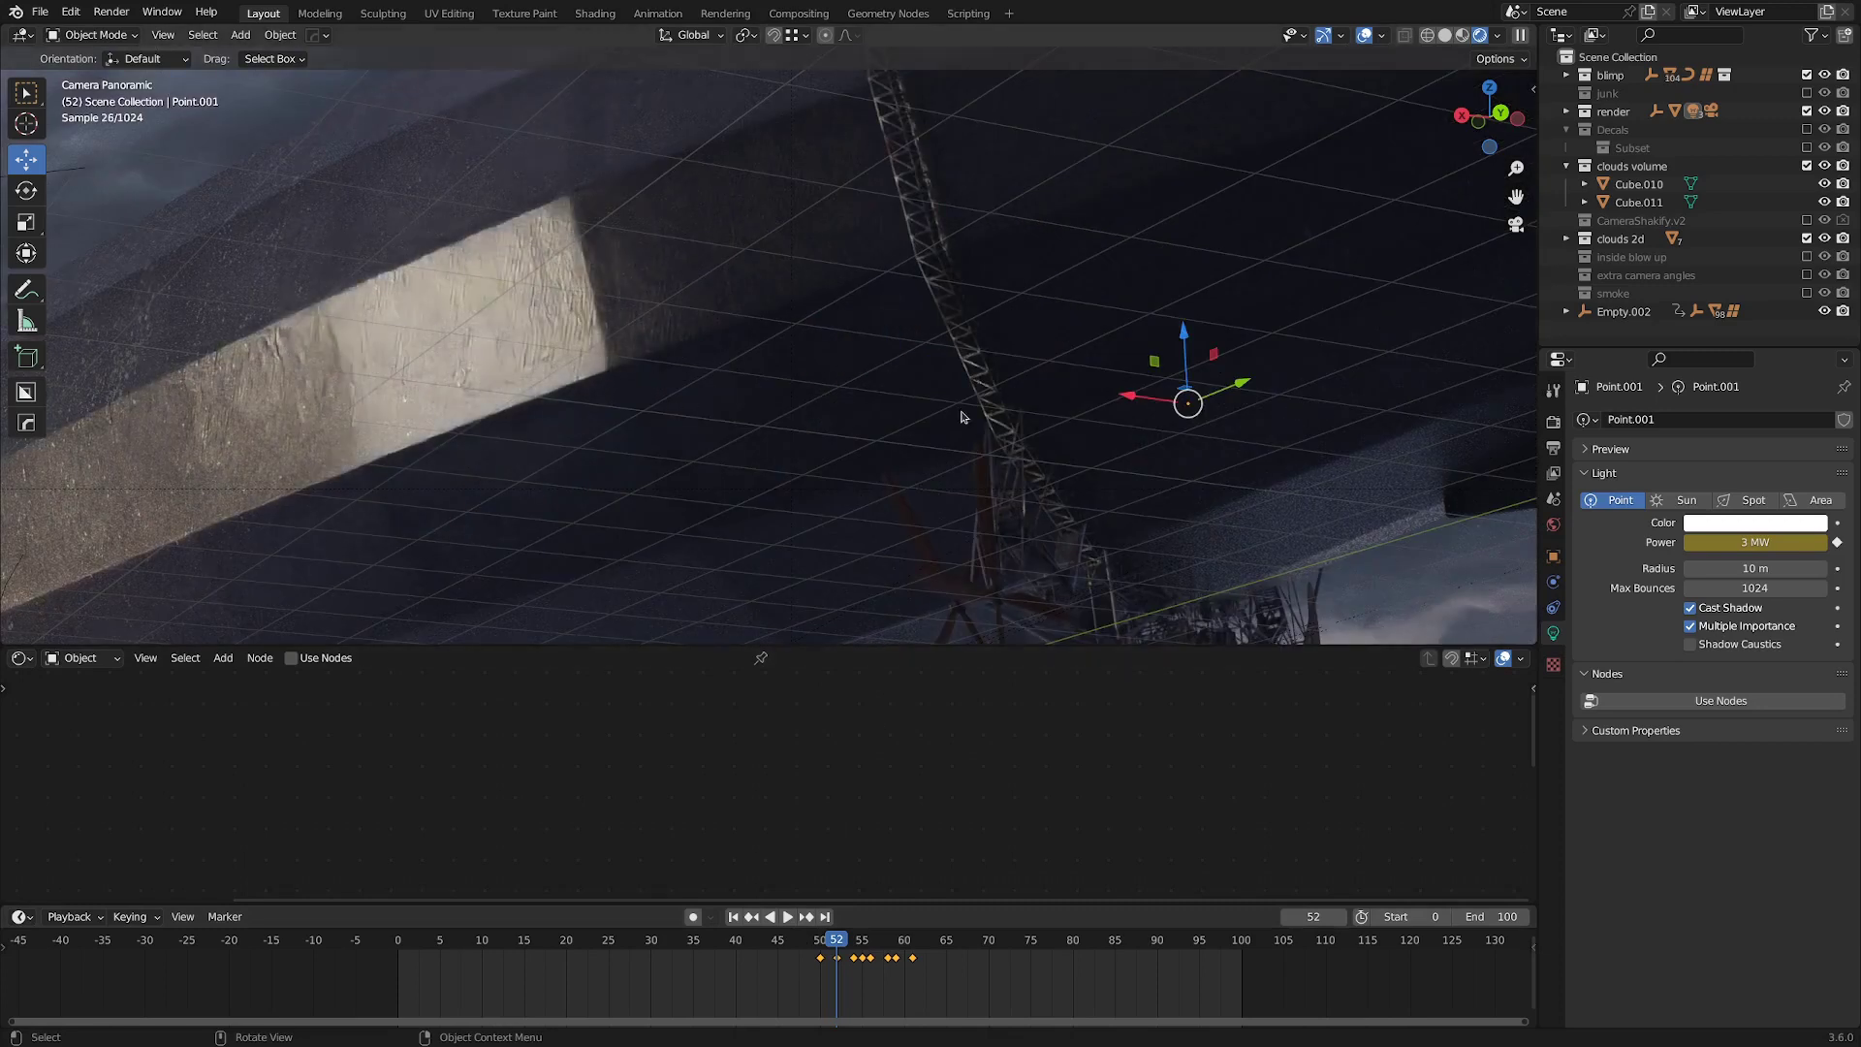
key(space)
Select the 2D cloud plane in the sky and examine its "clouds plane 2" material nodes.
click(471, 287)
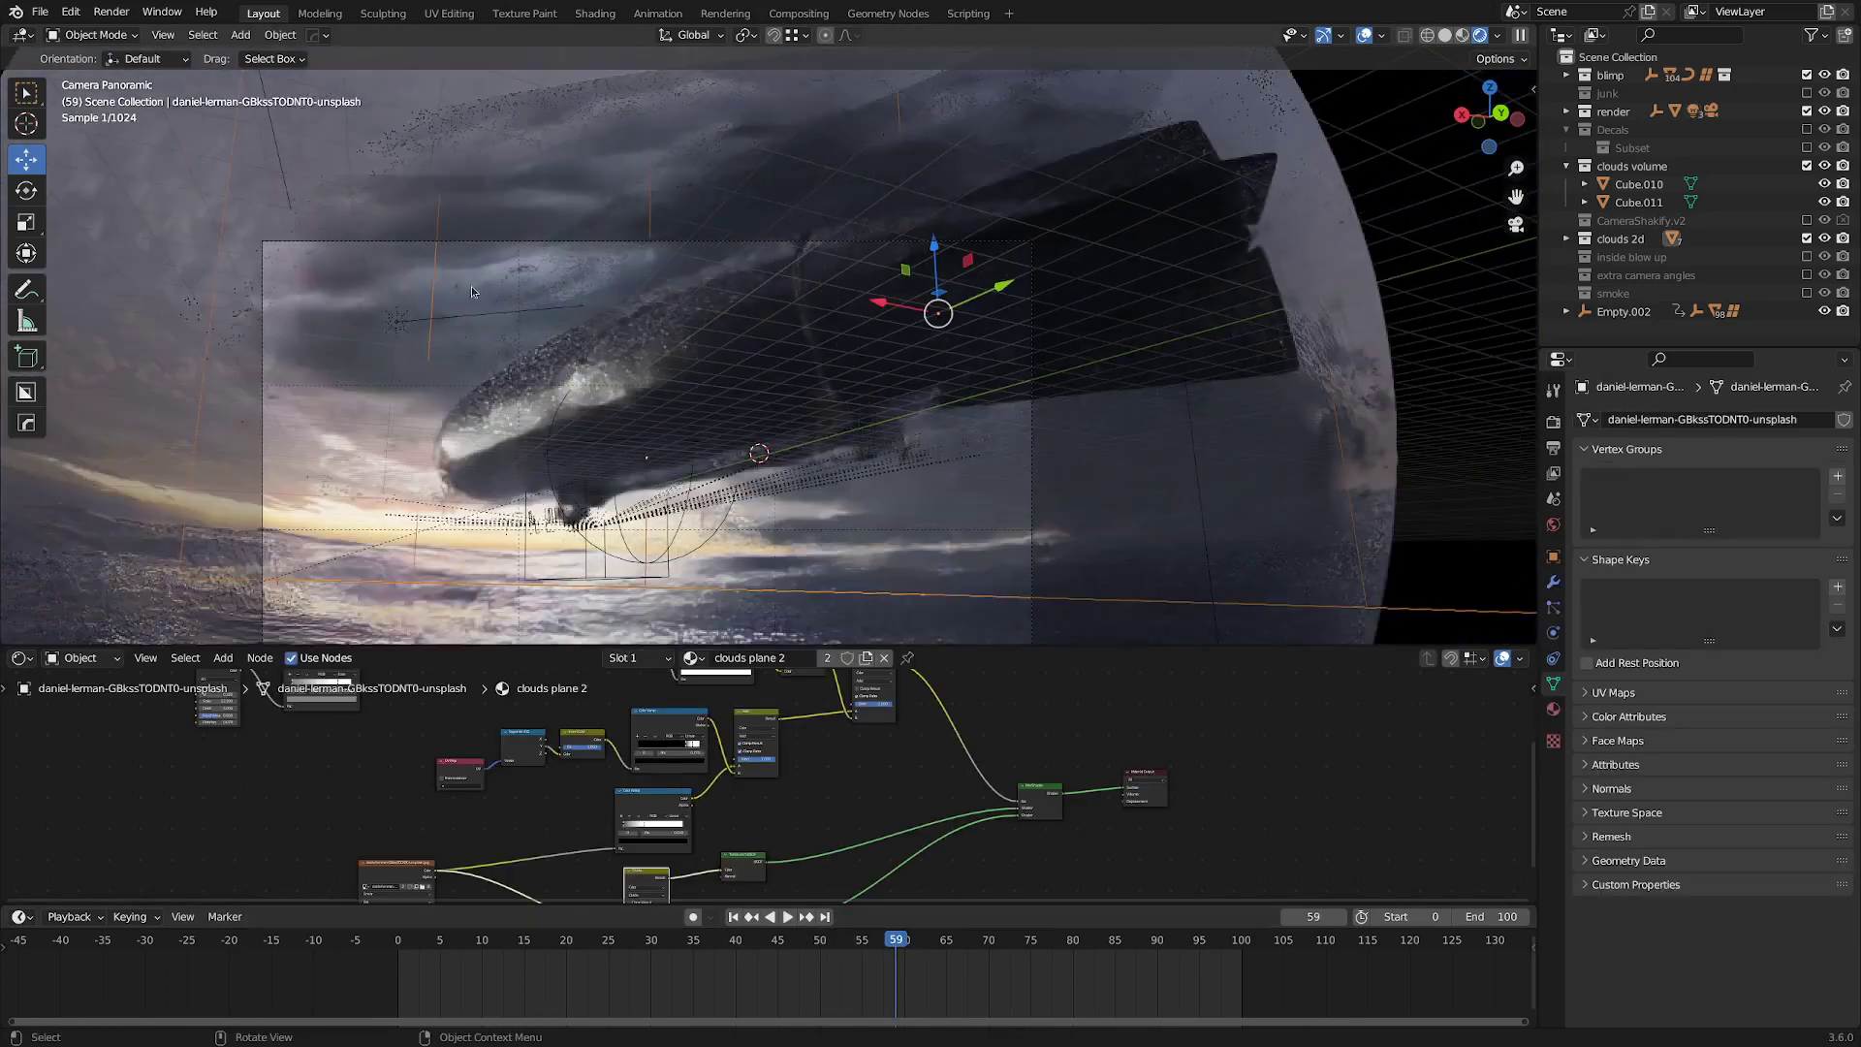
scroll(735, 779, up, 5)
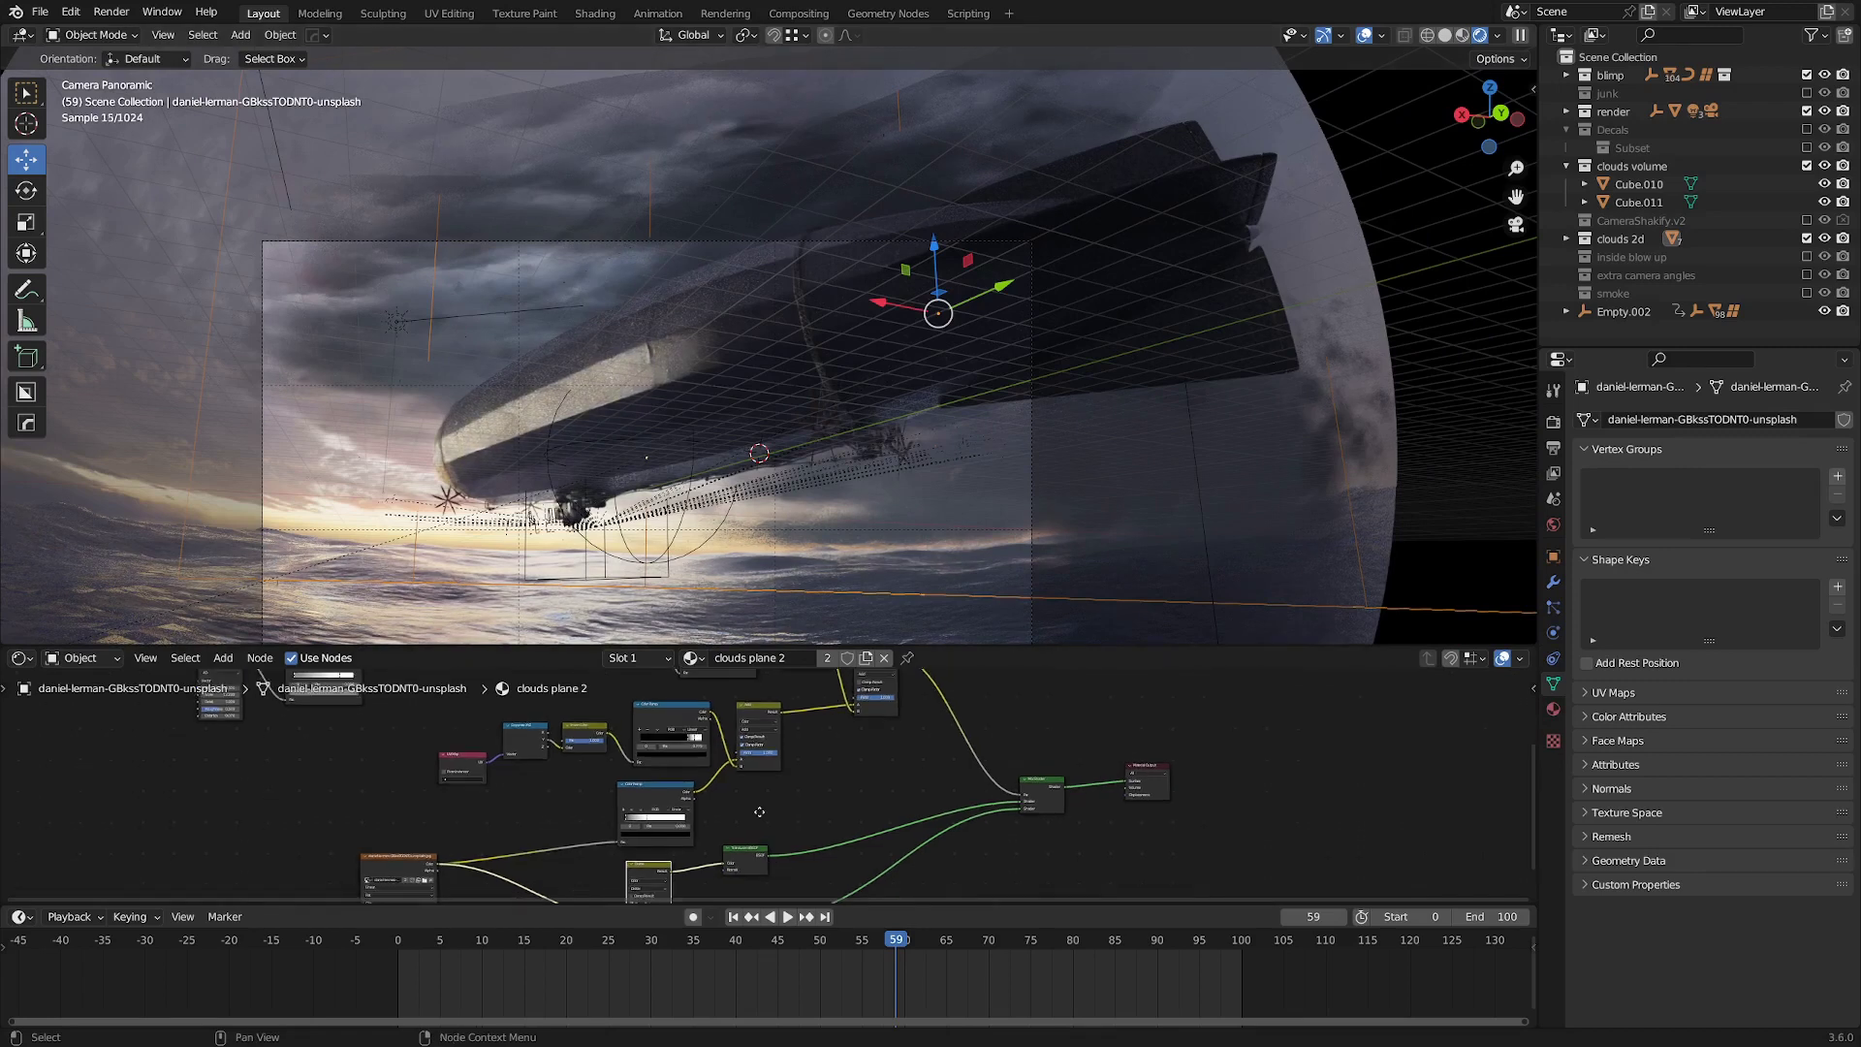
scroll(734, 780, up, 2)
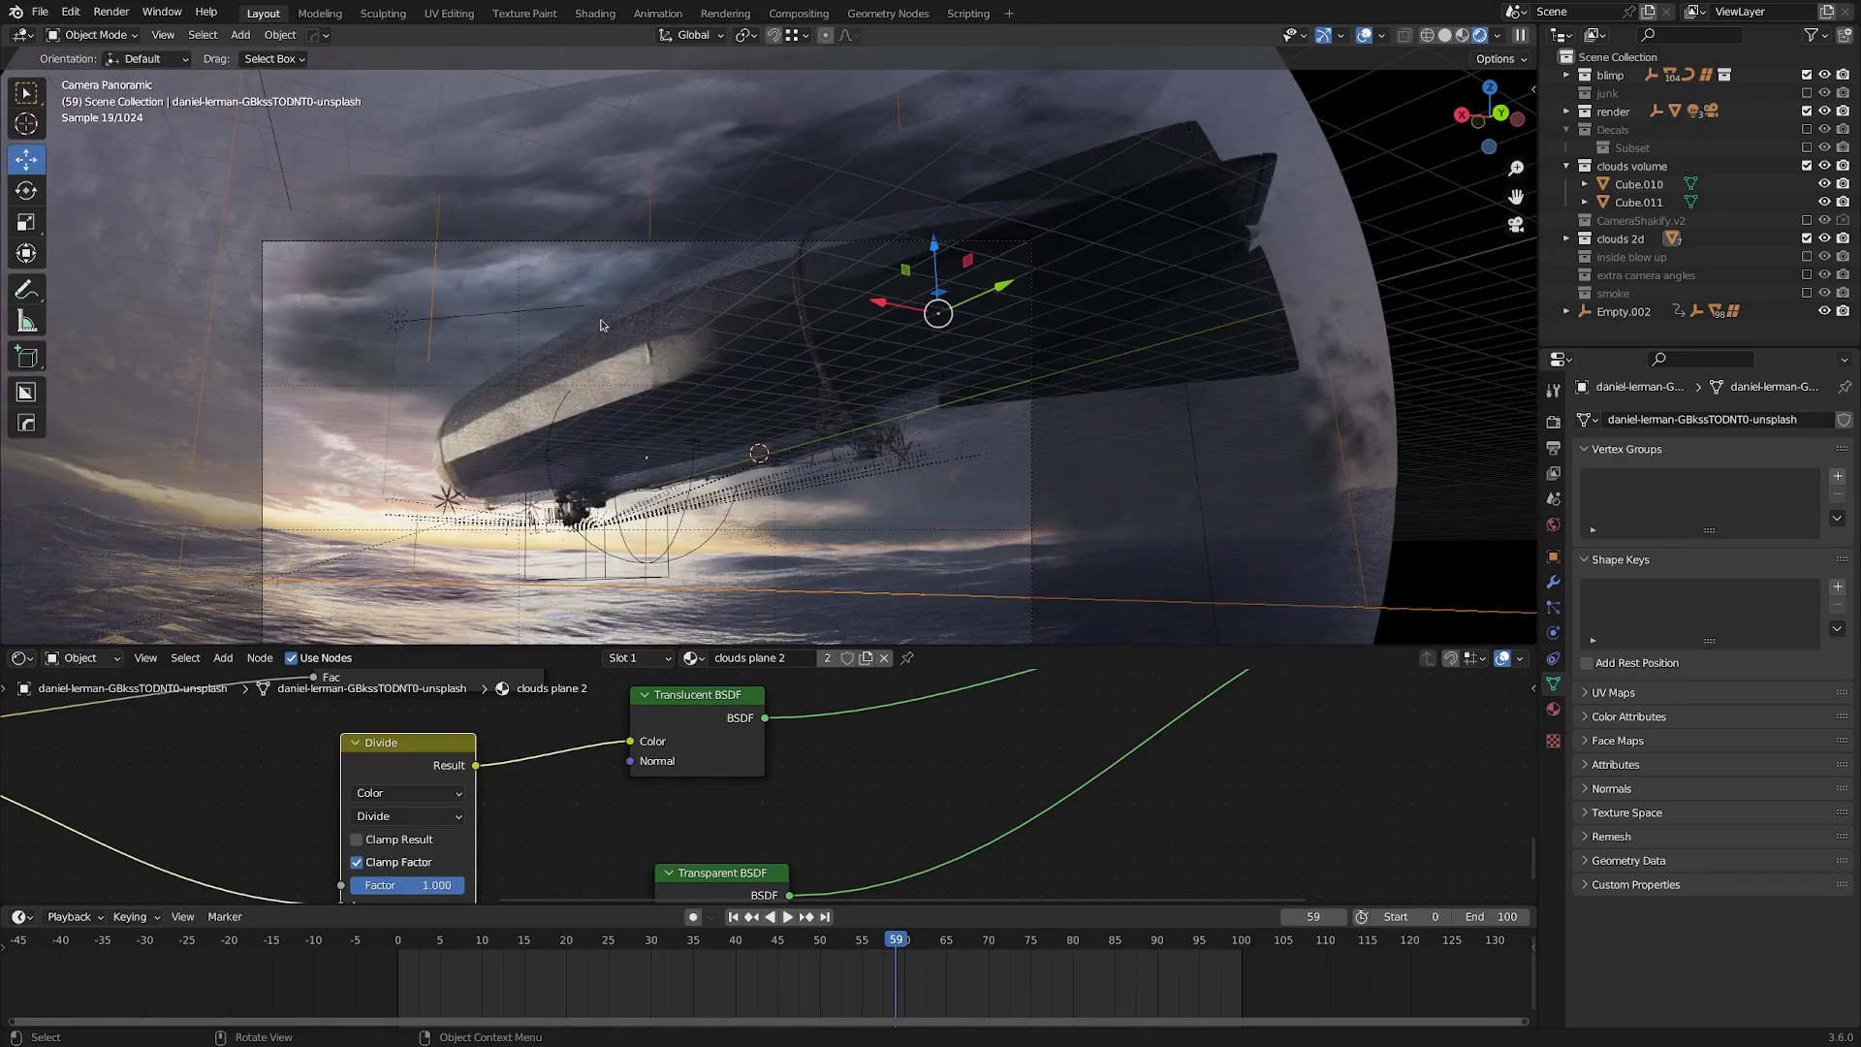
Clear the selection and examine the explosion lighting on the lattice inside the hull at frame 87 in rendered shading.
key(alt+a)
alt+scroll(601, 325, down, 6)
key(z)
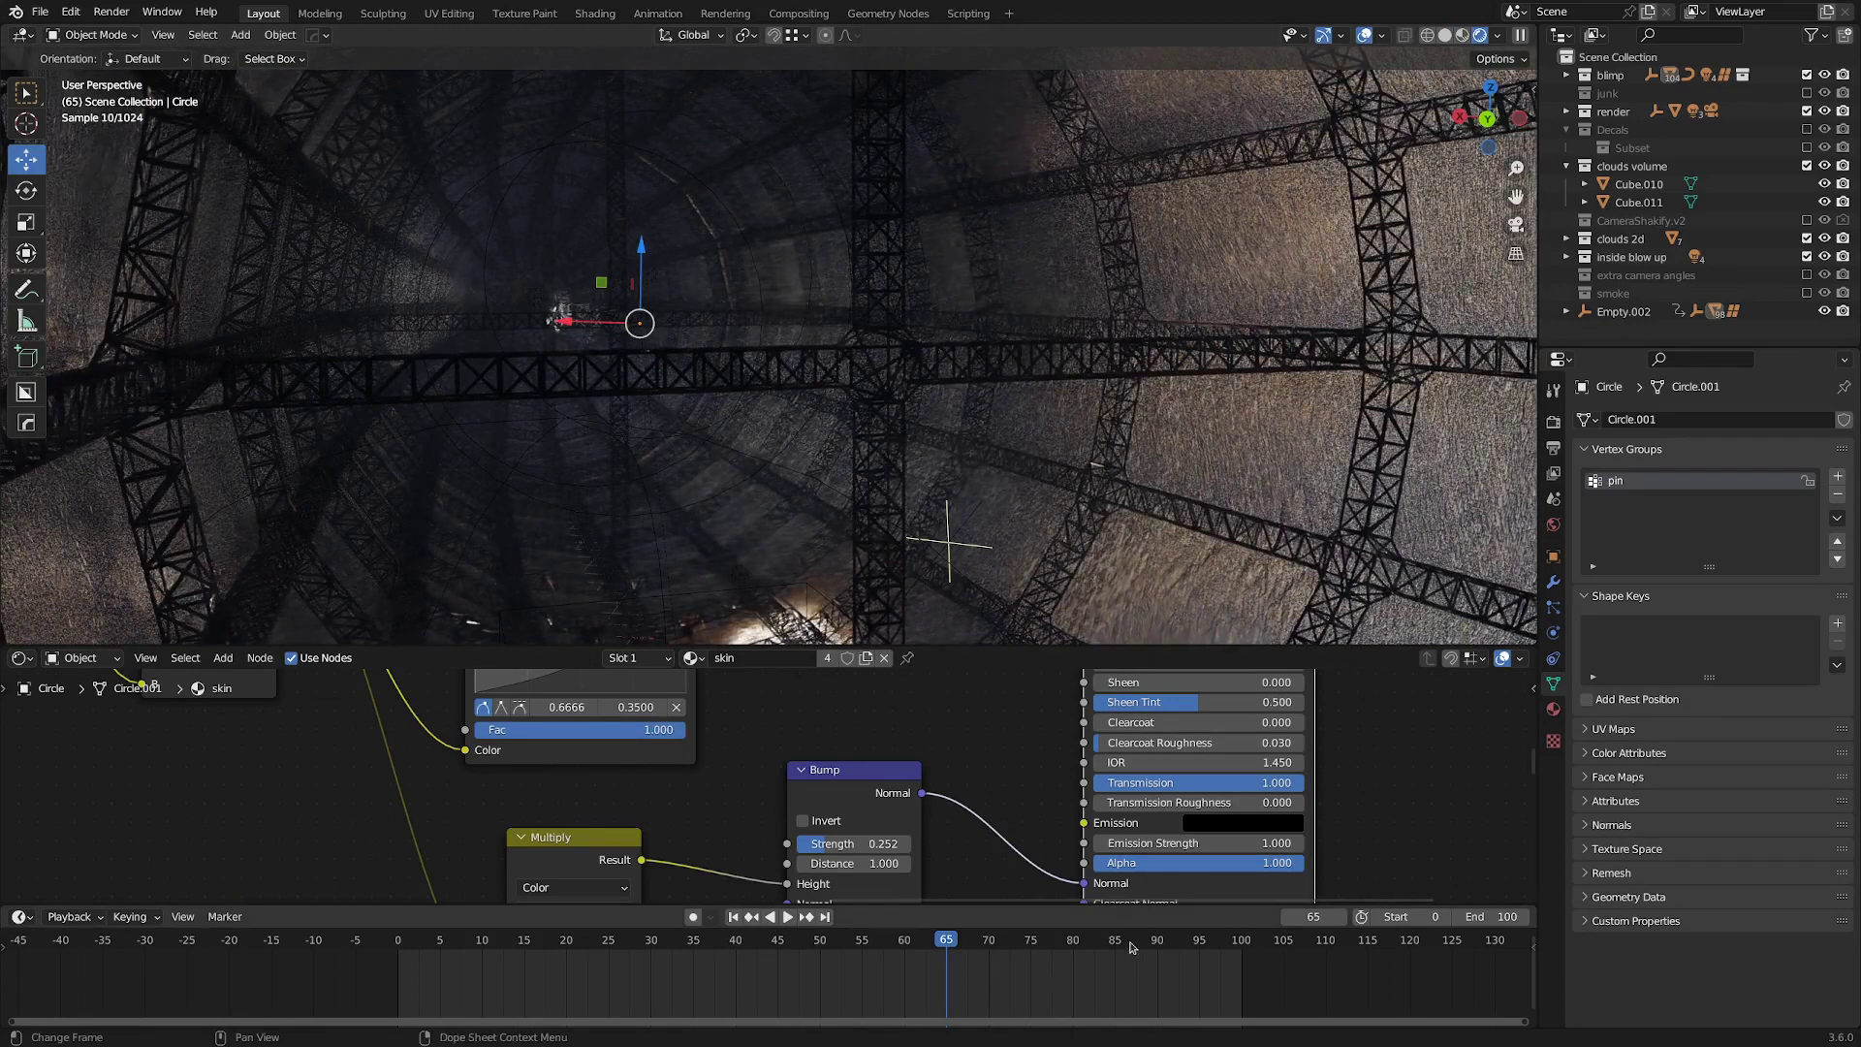
click(1131, 947)
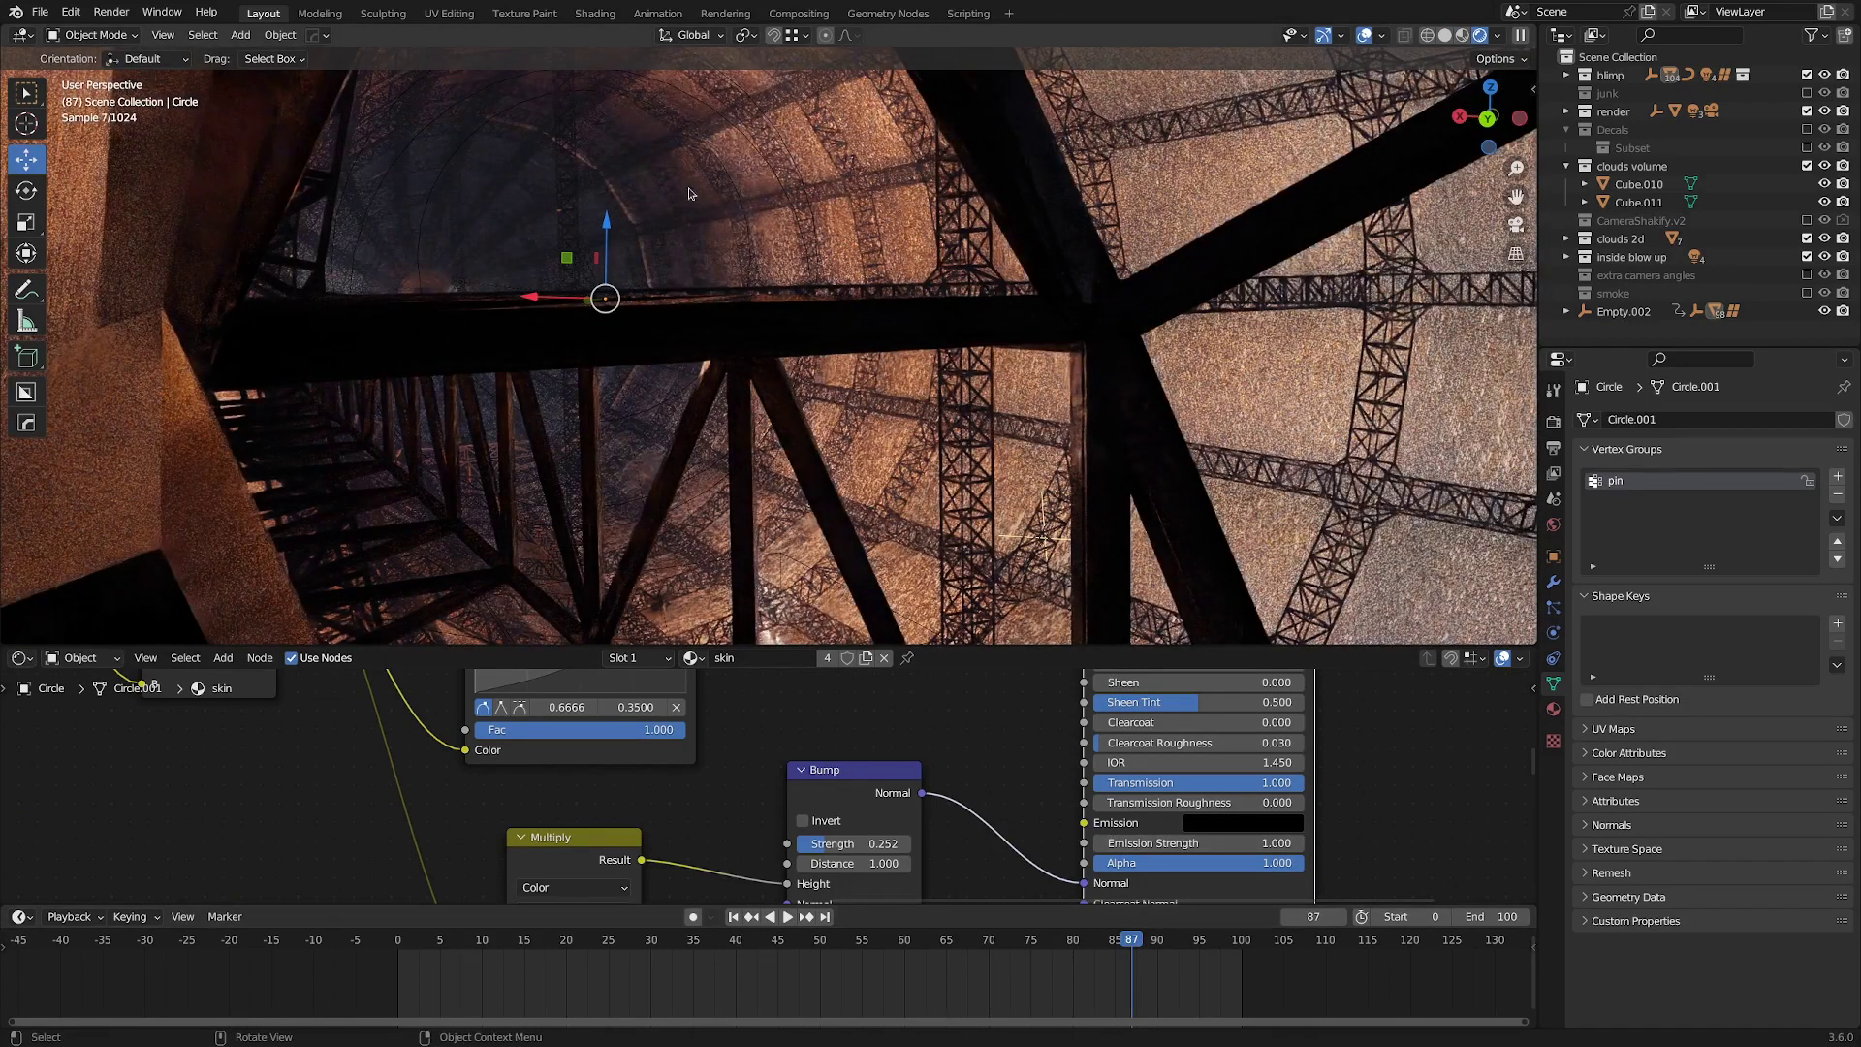
Examine the light glowing through the blimp's skin in the rendered camera view at frames 87 and 91.
key(KP_0)
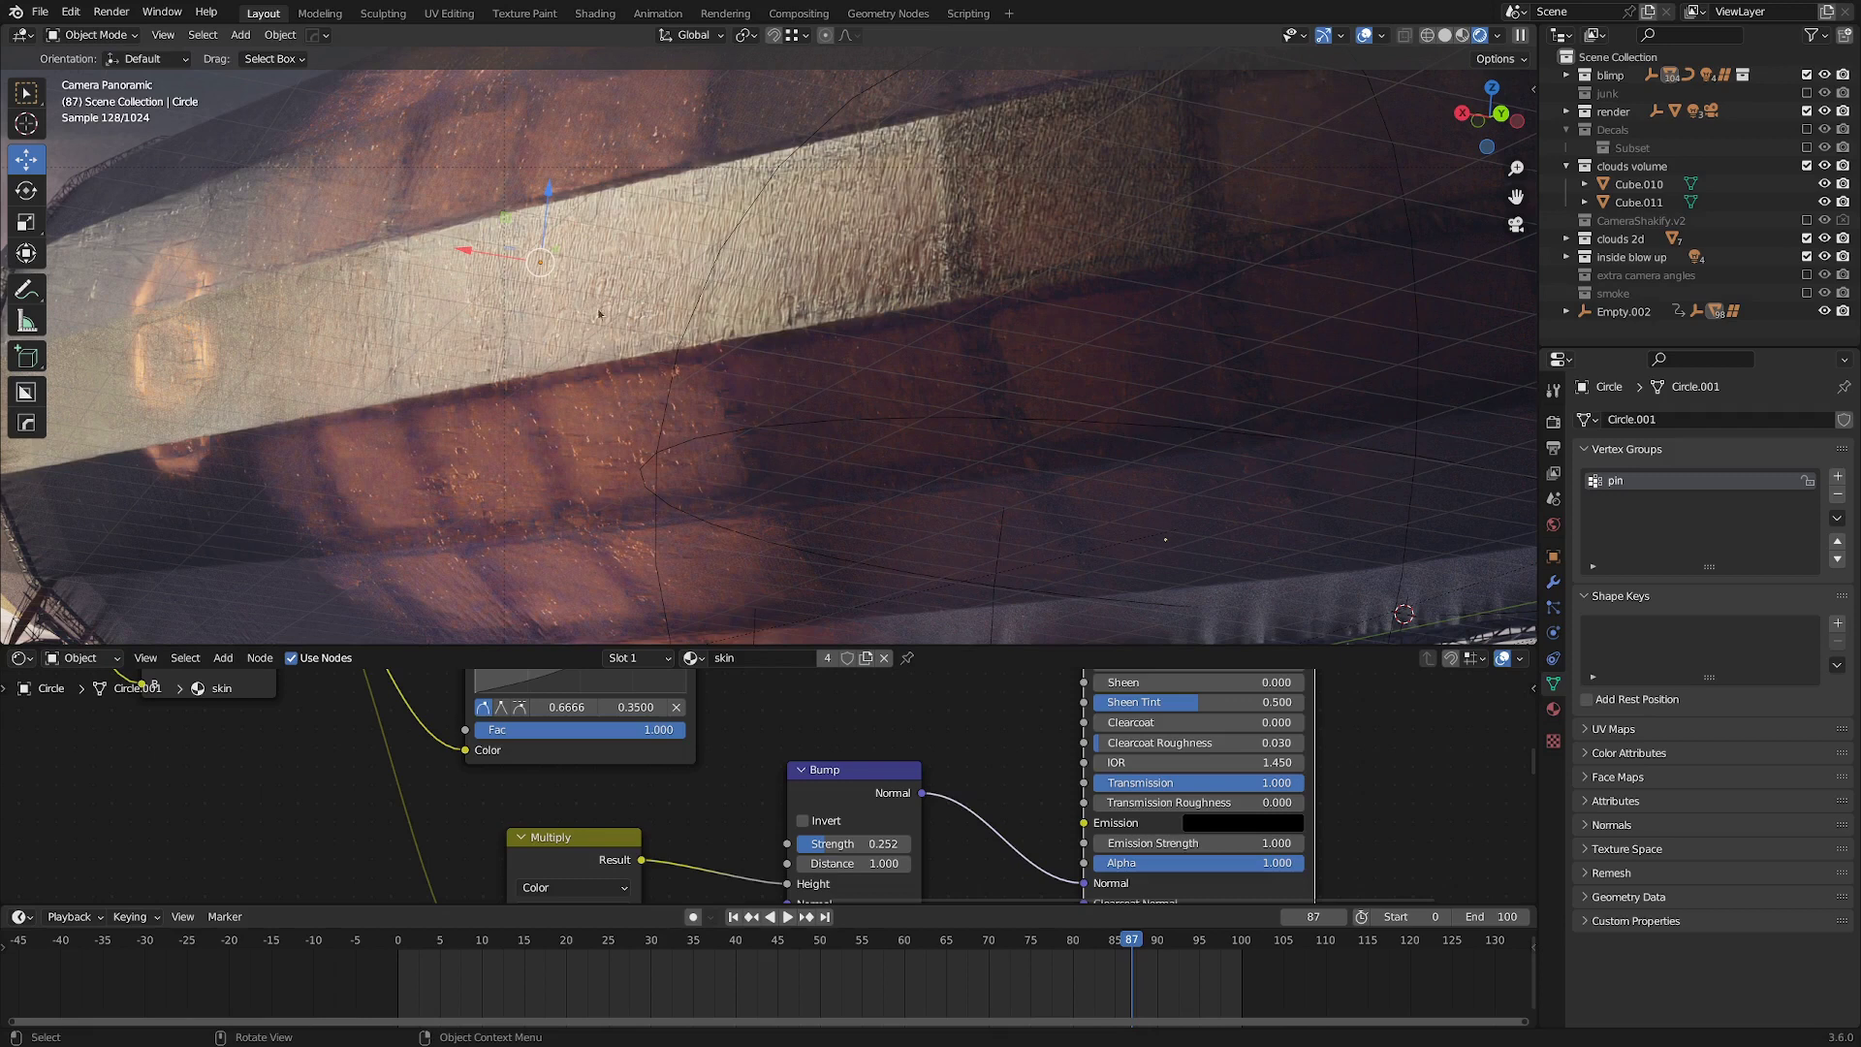
drag(1134, 945, 1166, 945)
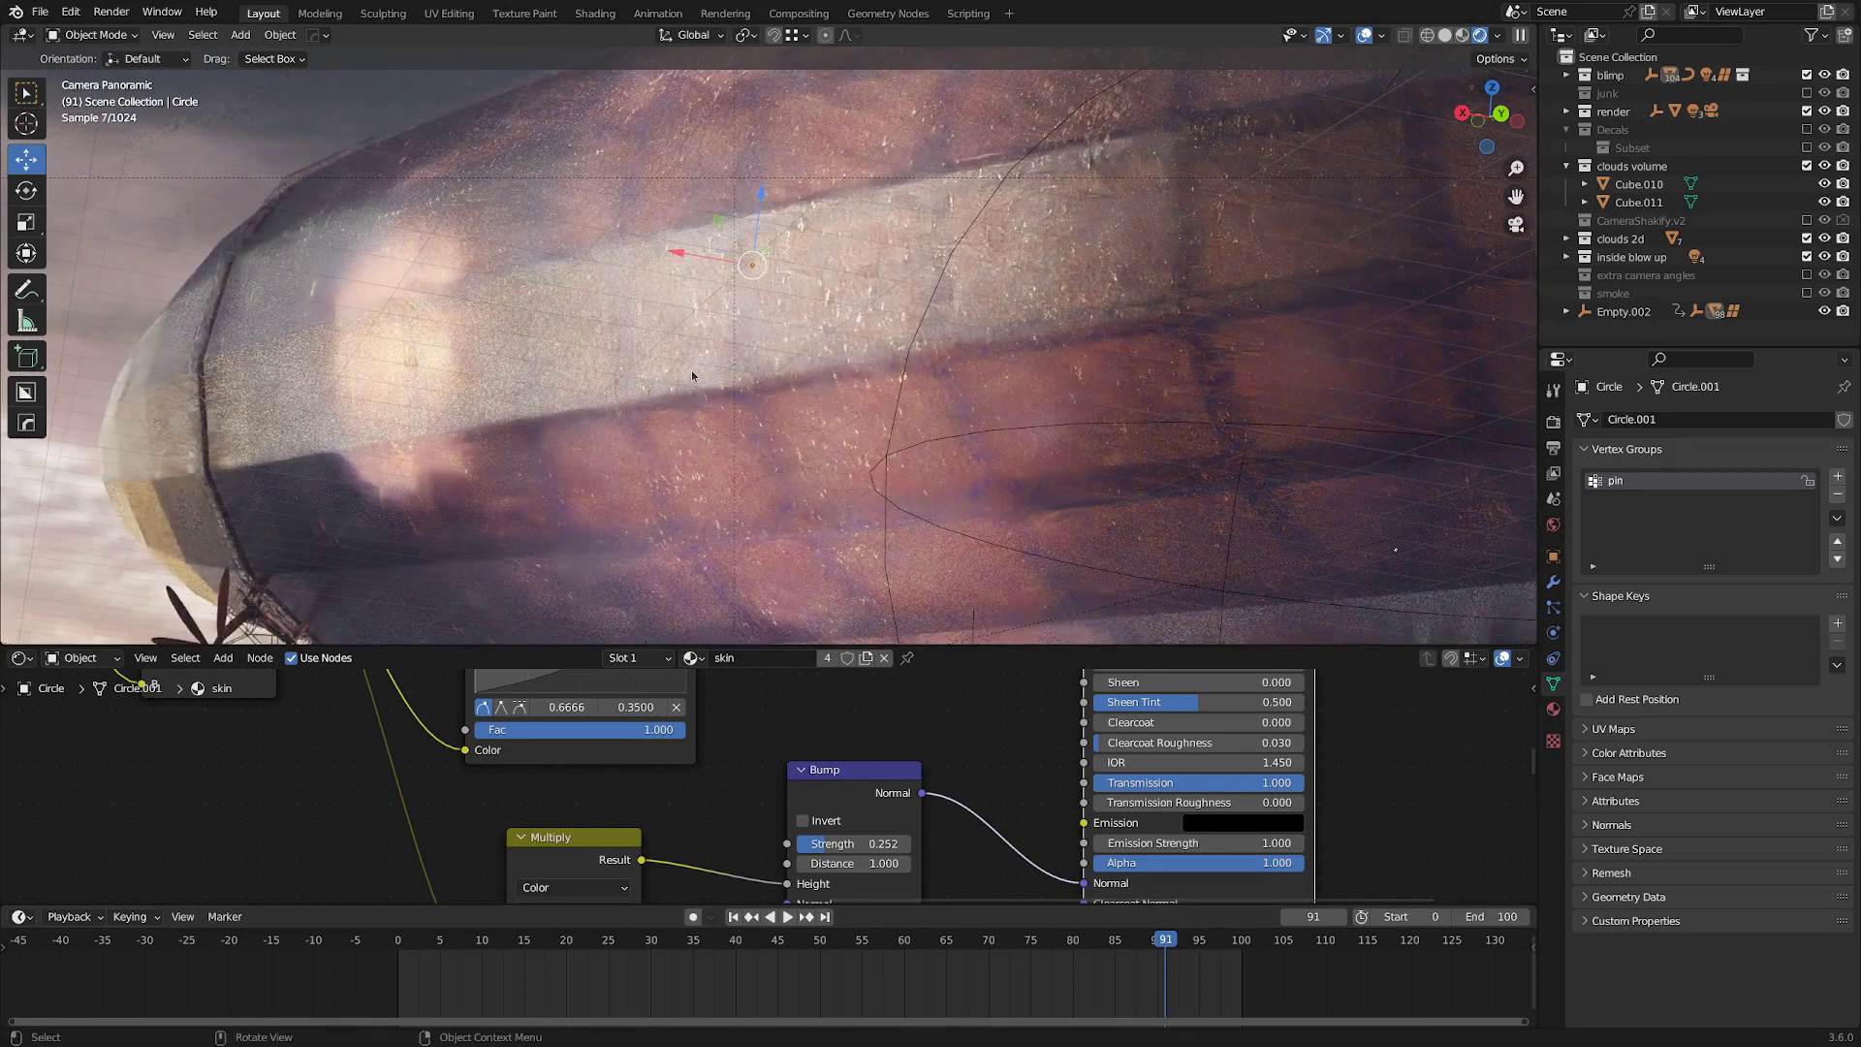
scroll(692, 376, down, 5)
scroll(798, 422, up, 2)
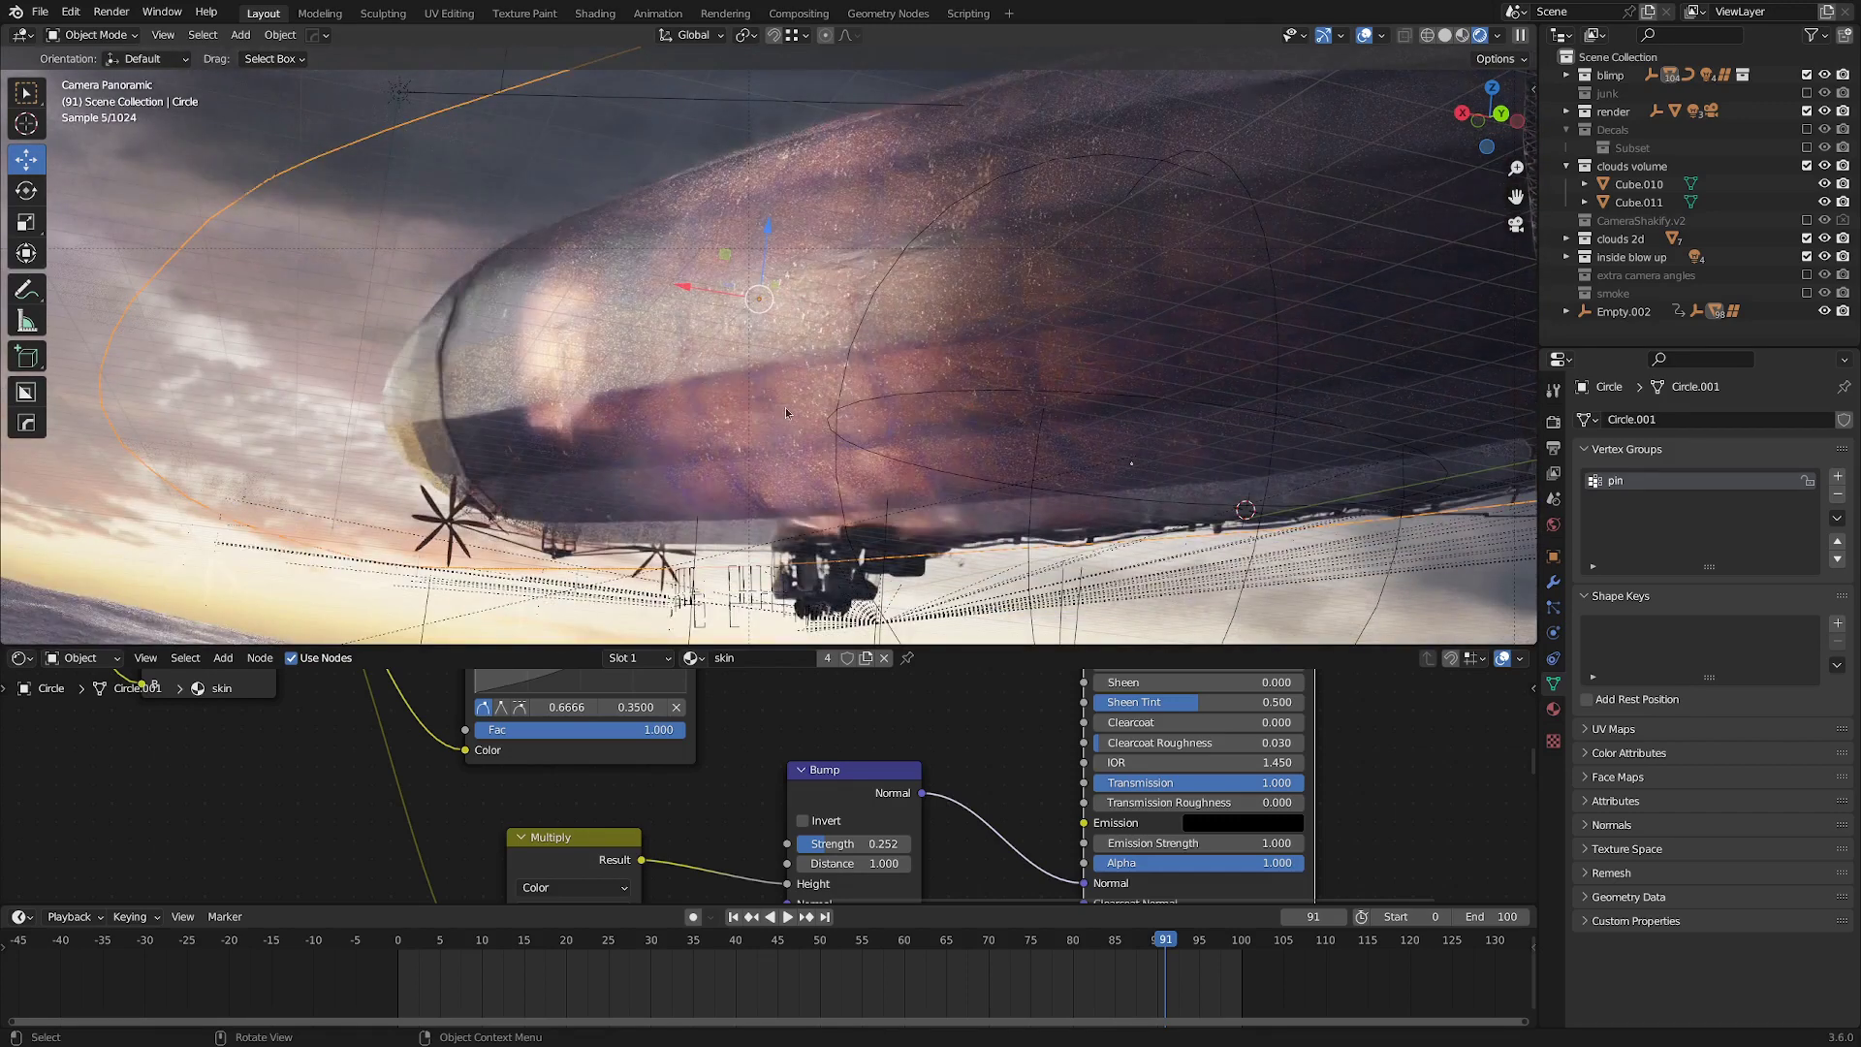
scroll(785, 409, up, 5)
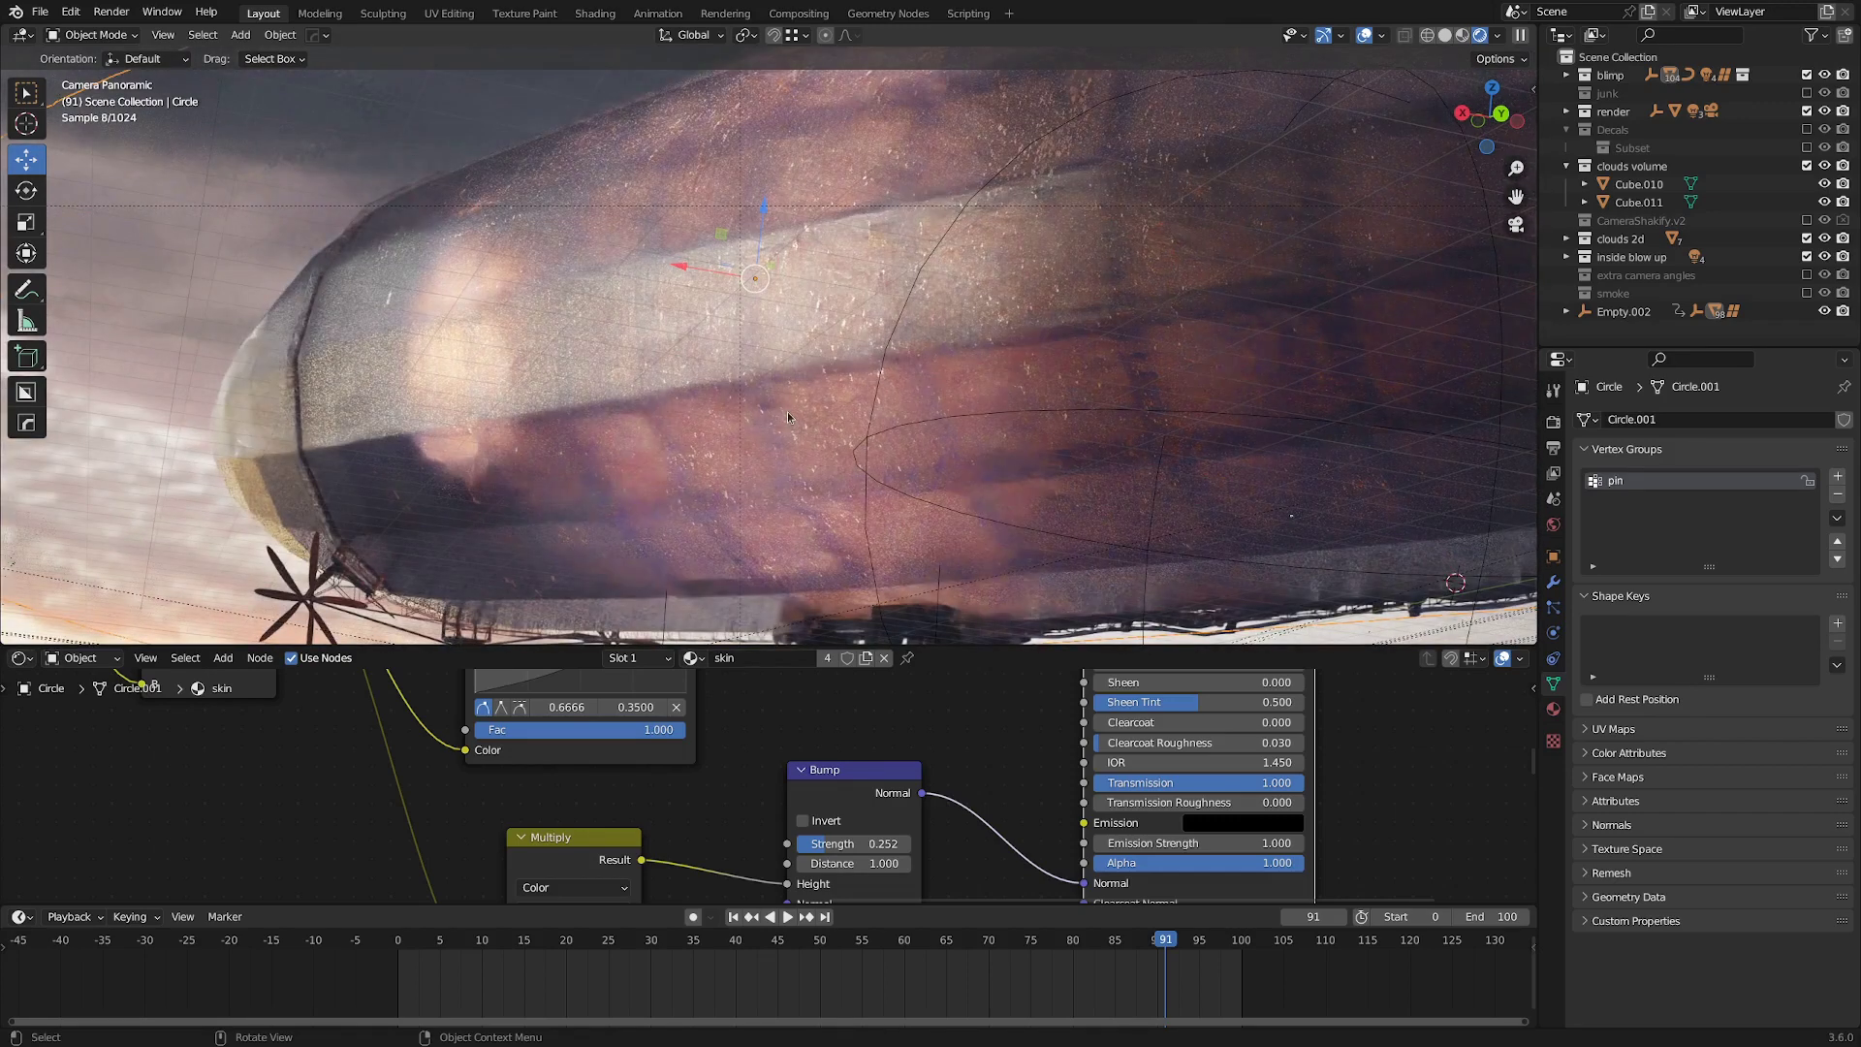
Select the orange point light inside the hull and examine its glow through the skin in the rendered camera view.
middle_drag(787, 411, 923, 454)
click(987, 376)
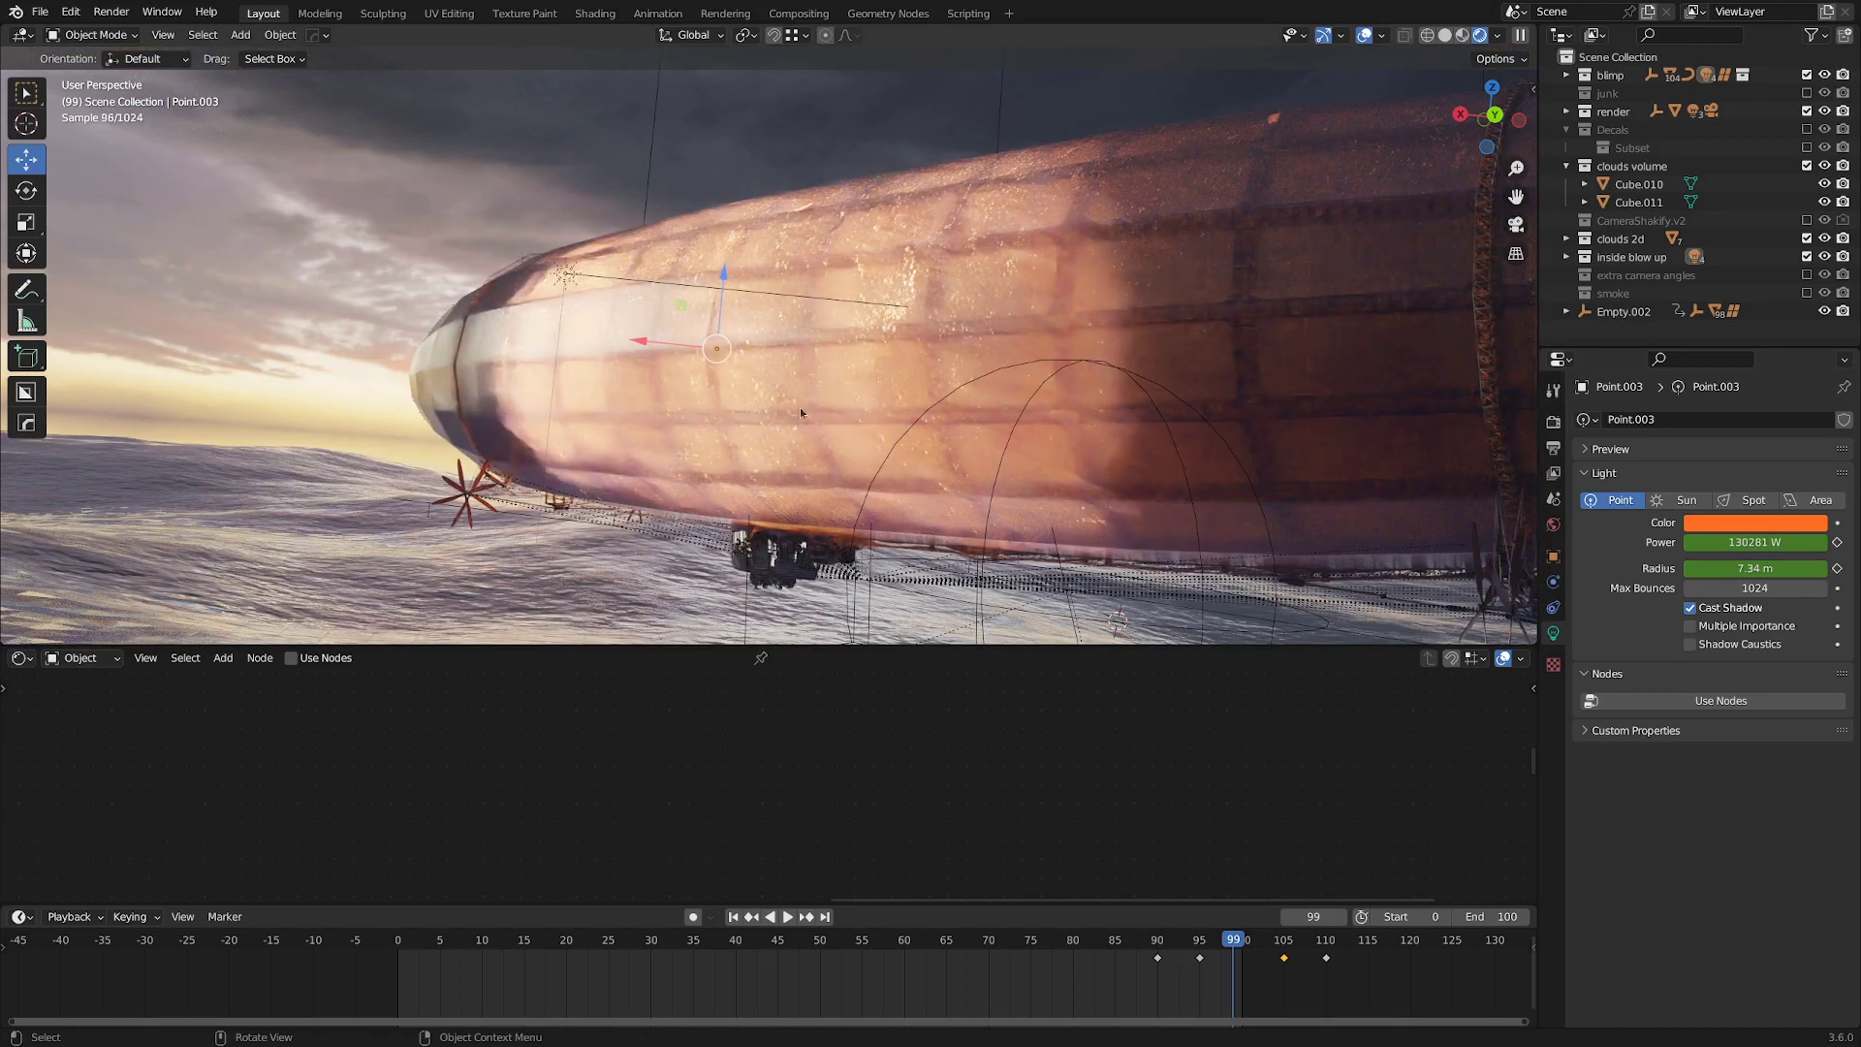
key(KP_0)
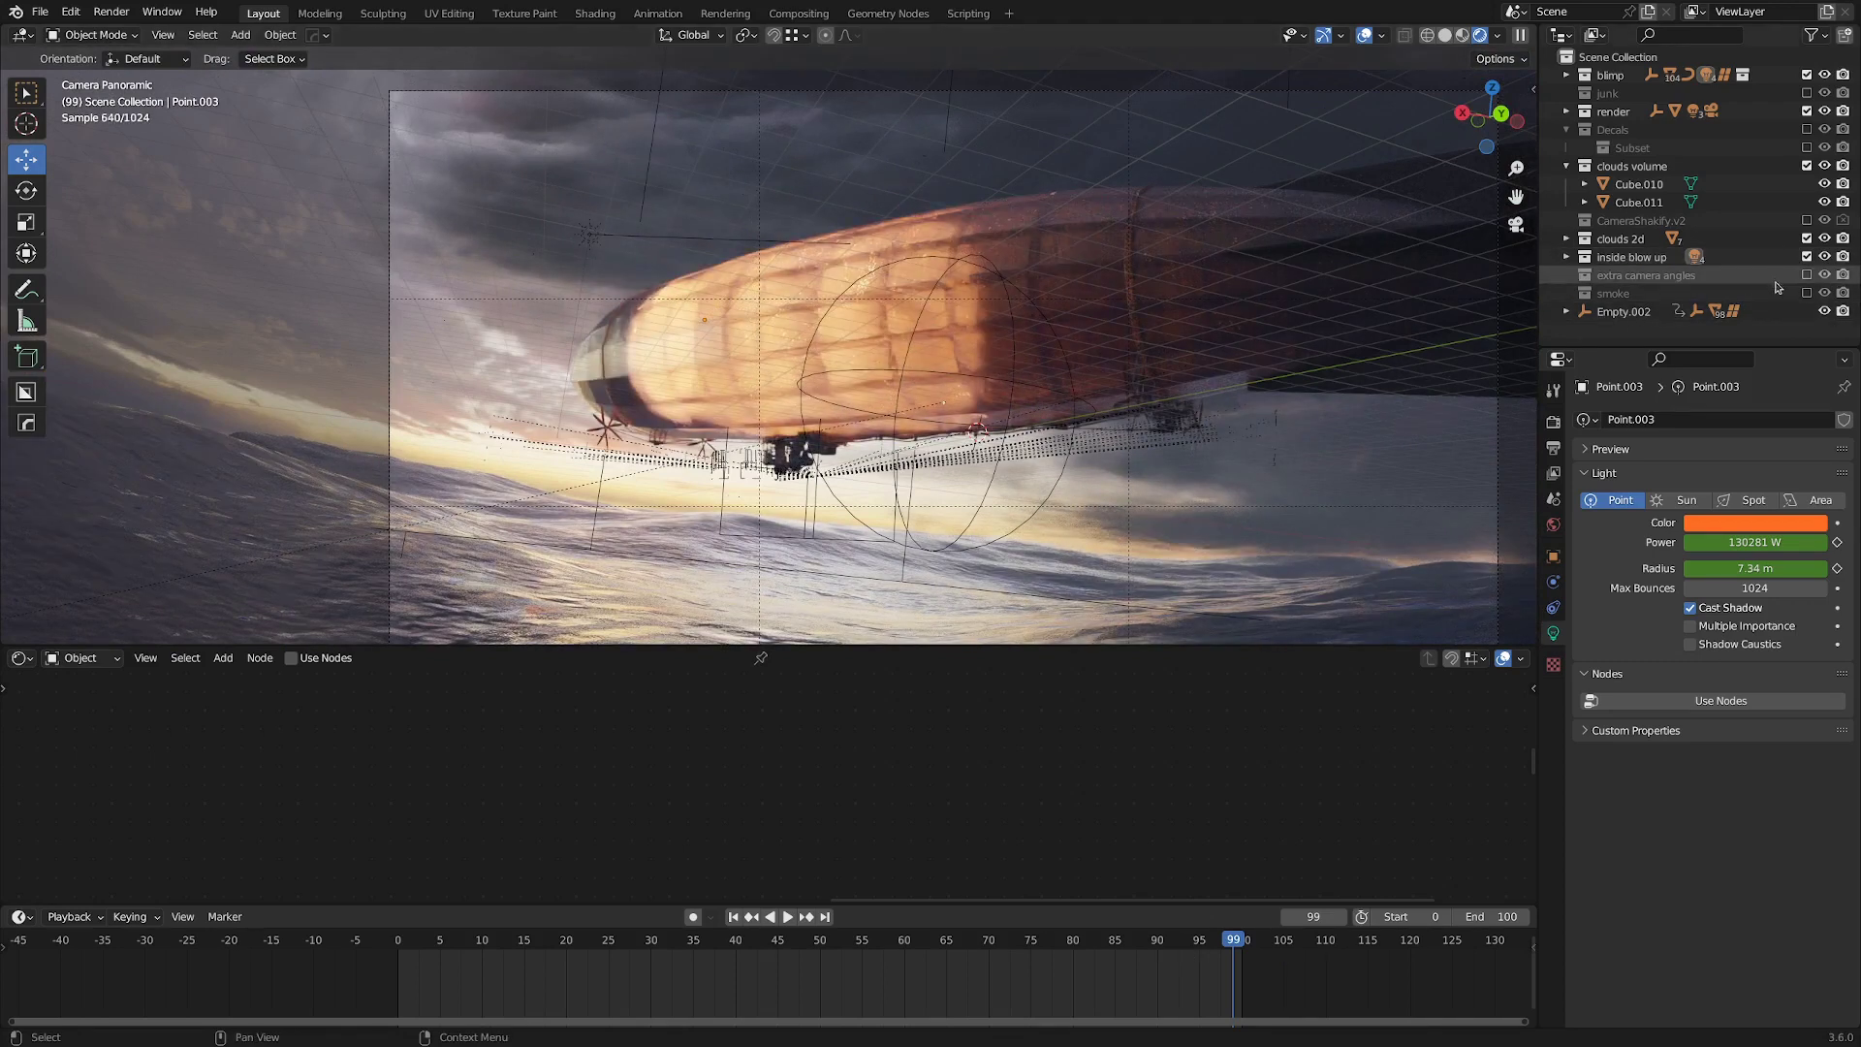
Enable the smoke collection and select the two chimney steam planes around the blimp's nose.
click(1806, 293)
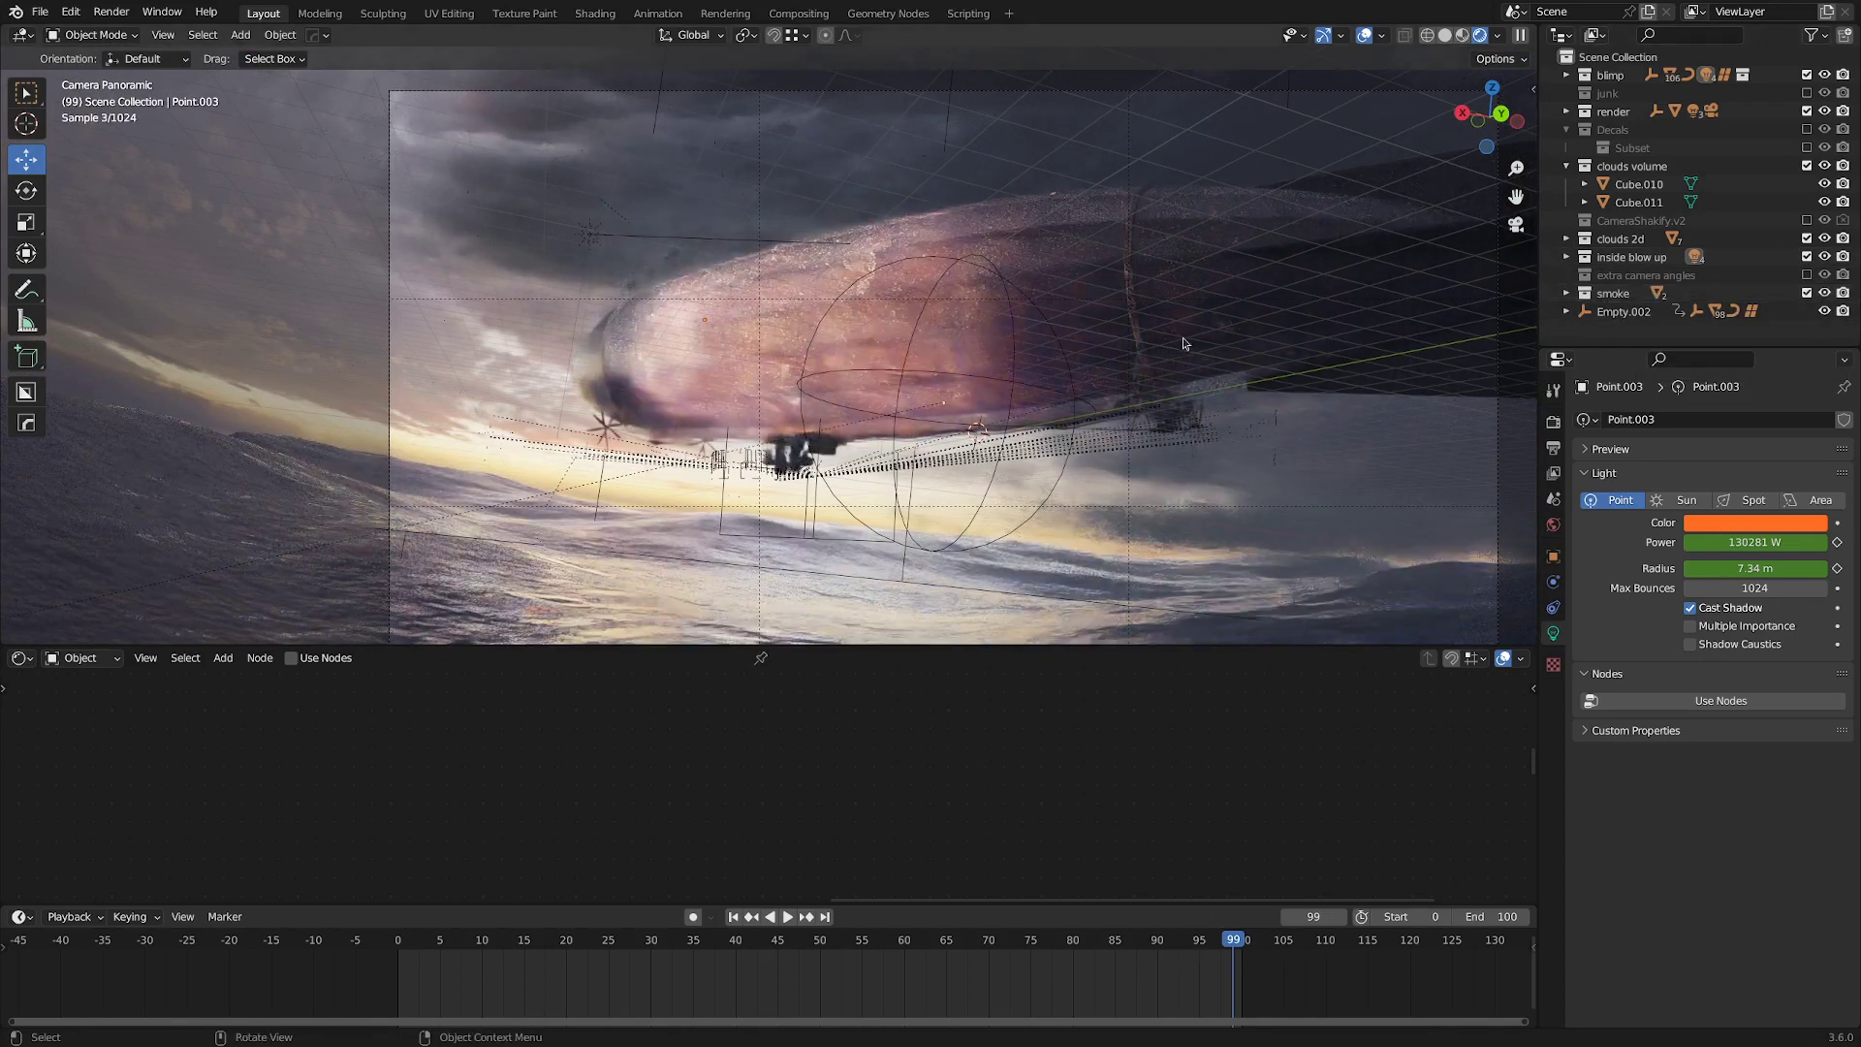
scroll(648, 411, up, 2)
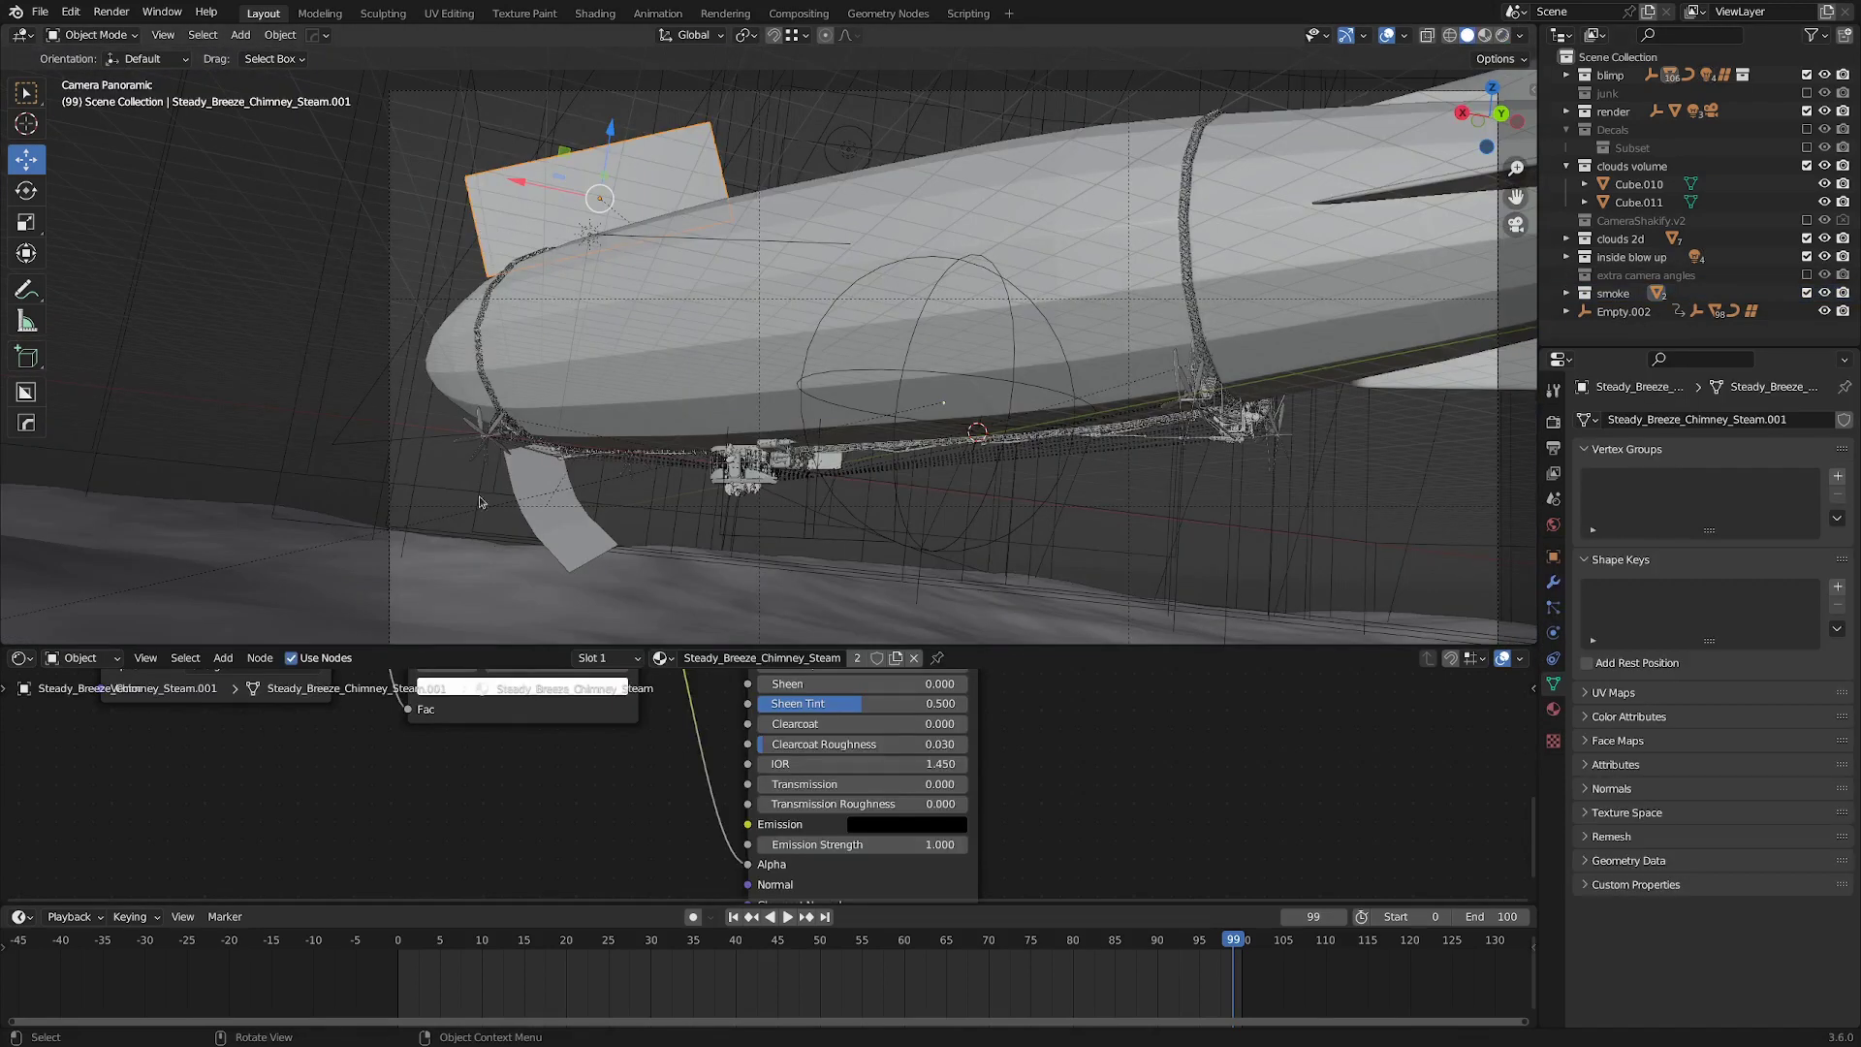
click(536, 518)
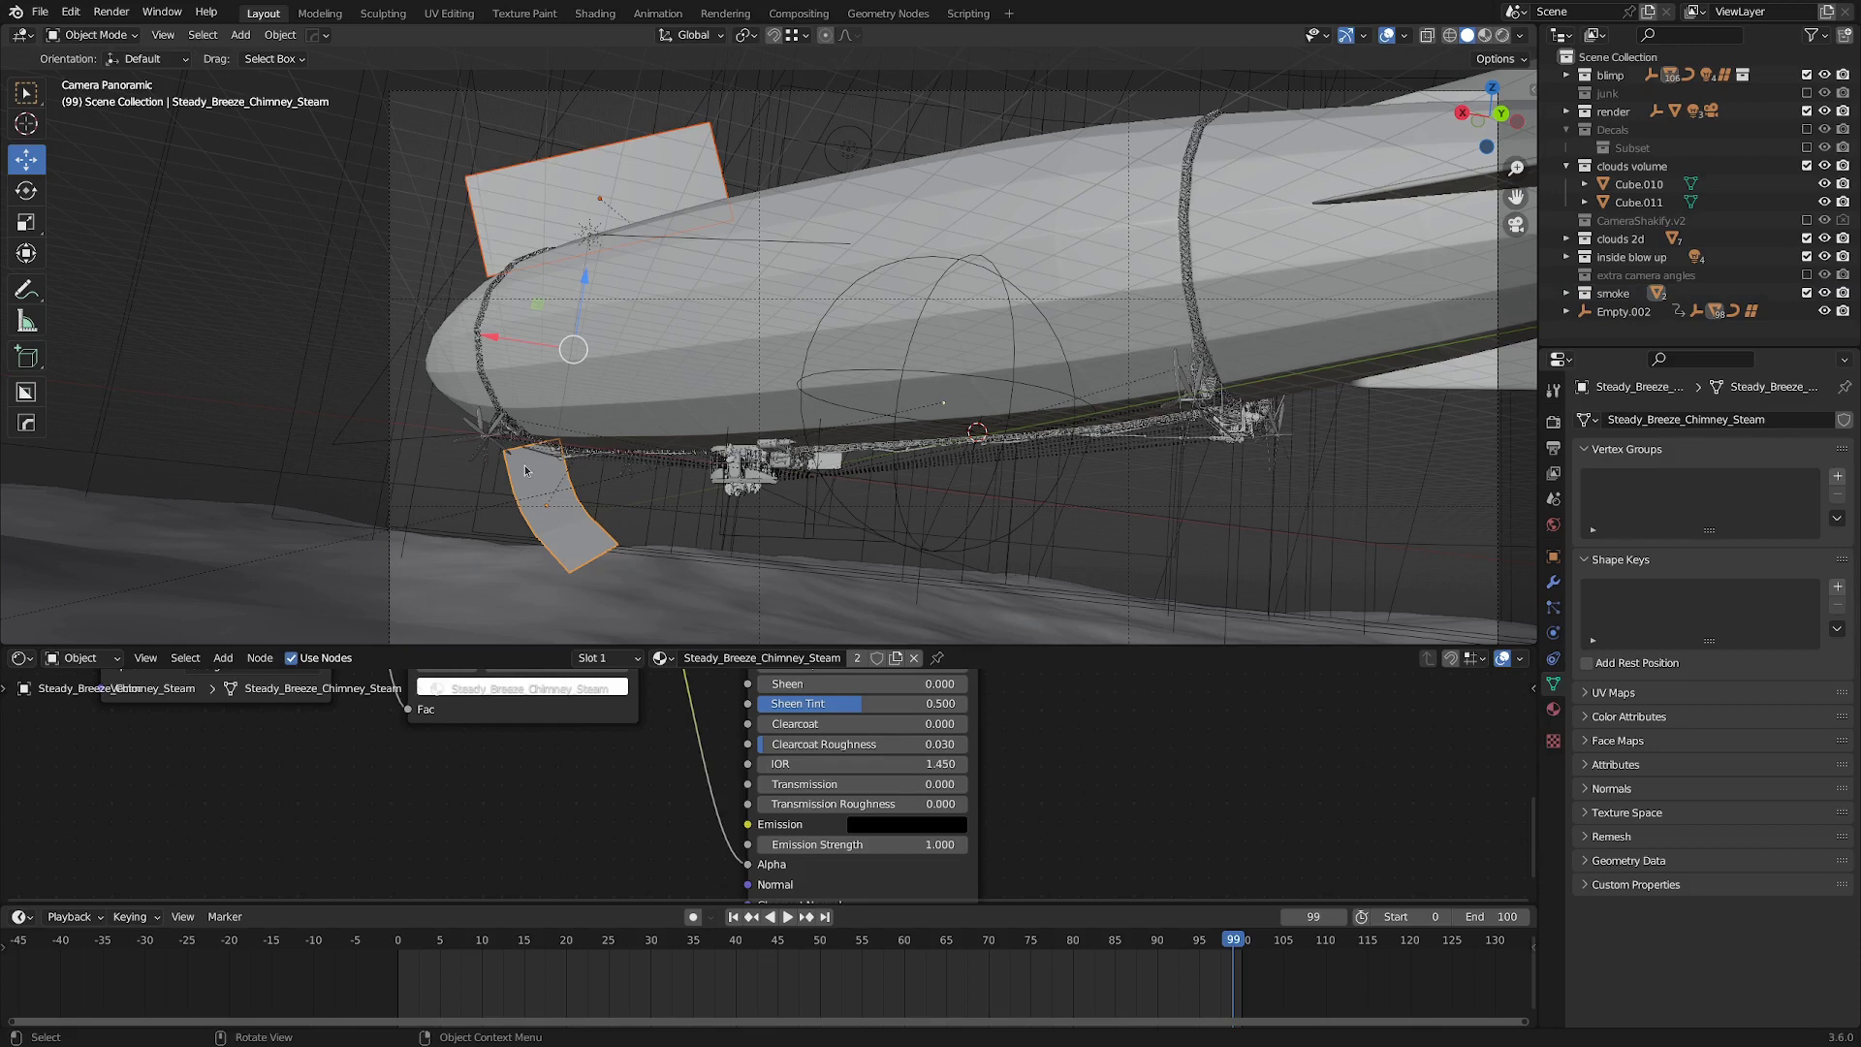
Isolate the two steam planes in local view with Material Preview shading and play their smoke animation, including from the camera.
key(KP_Divide)
key(z)
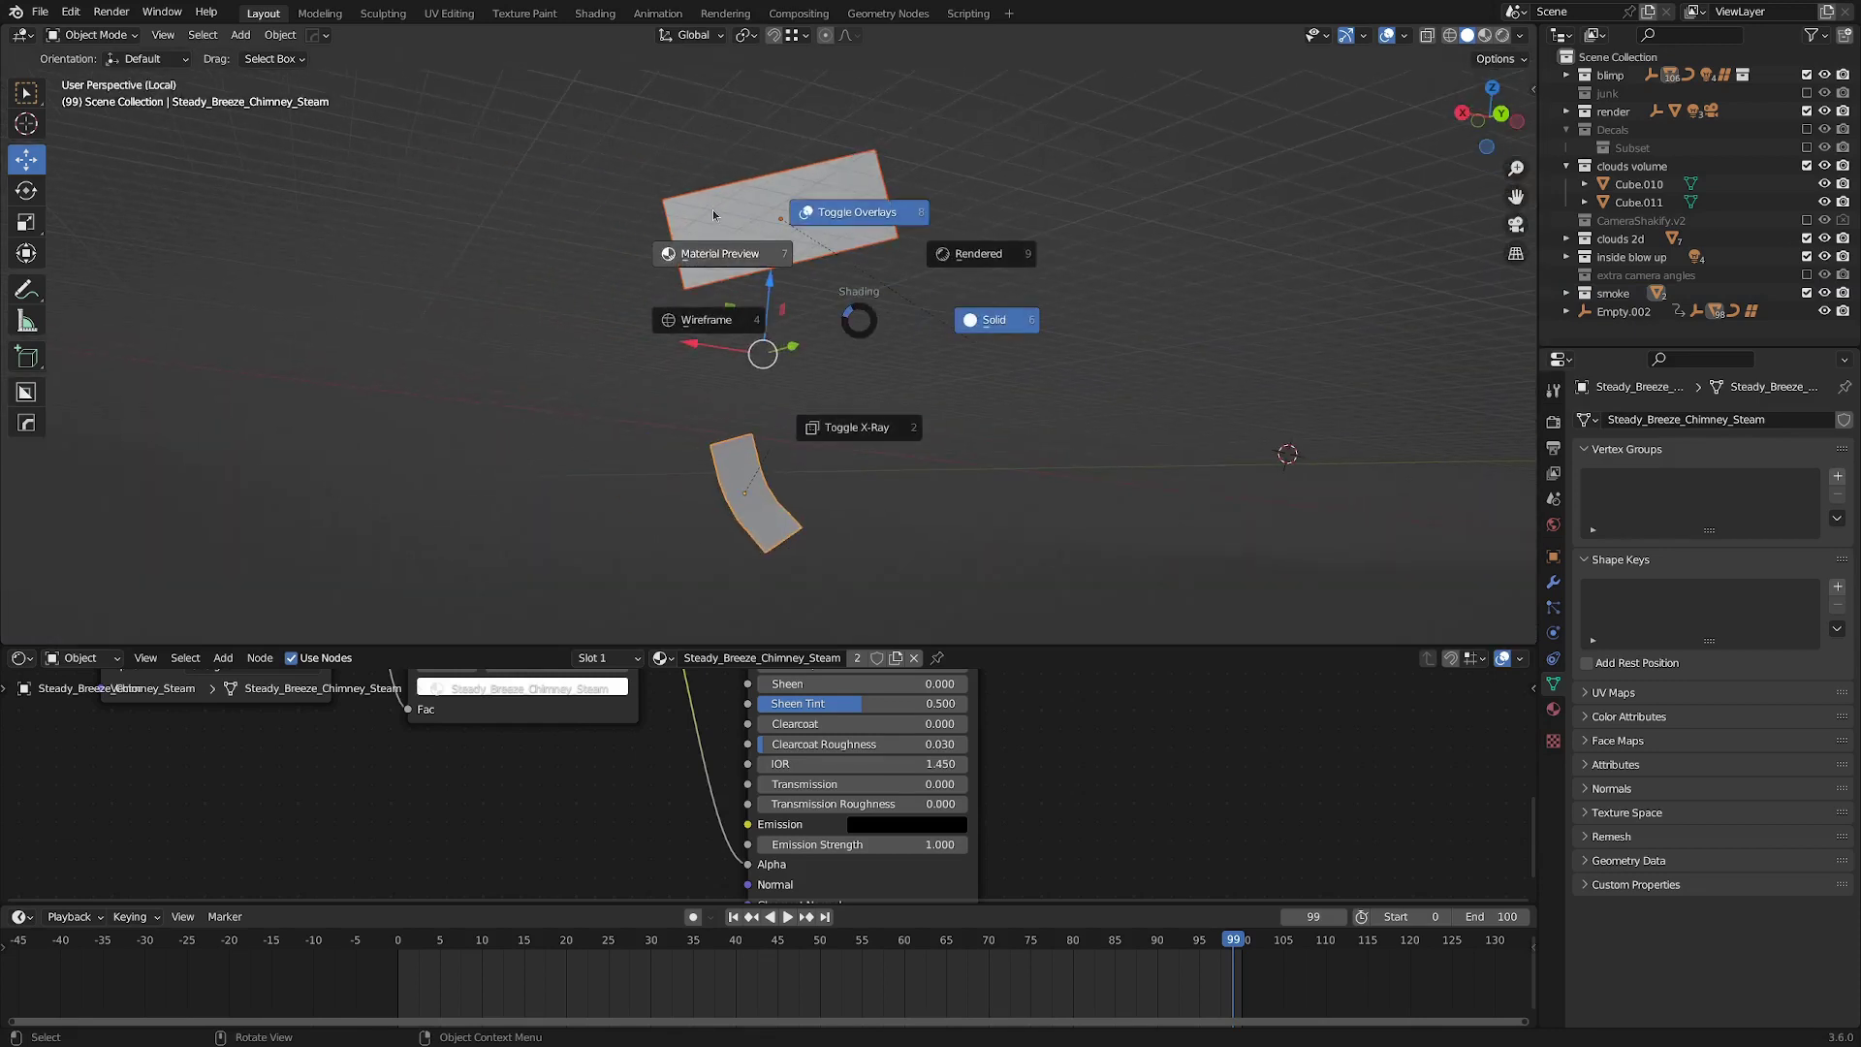
click(713, 209)
key(space)
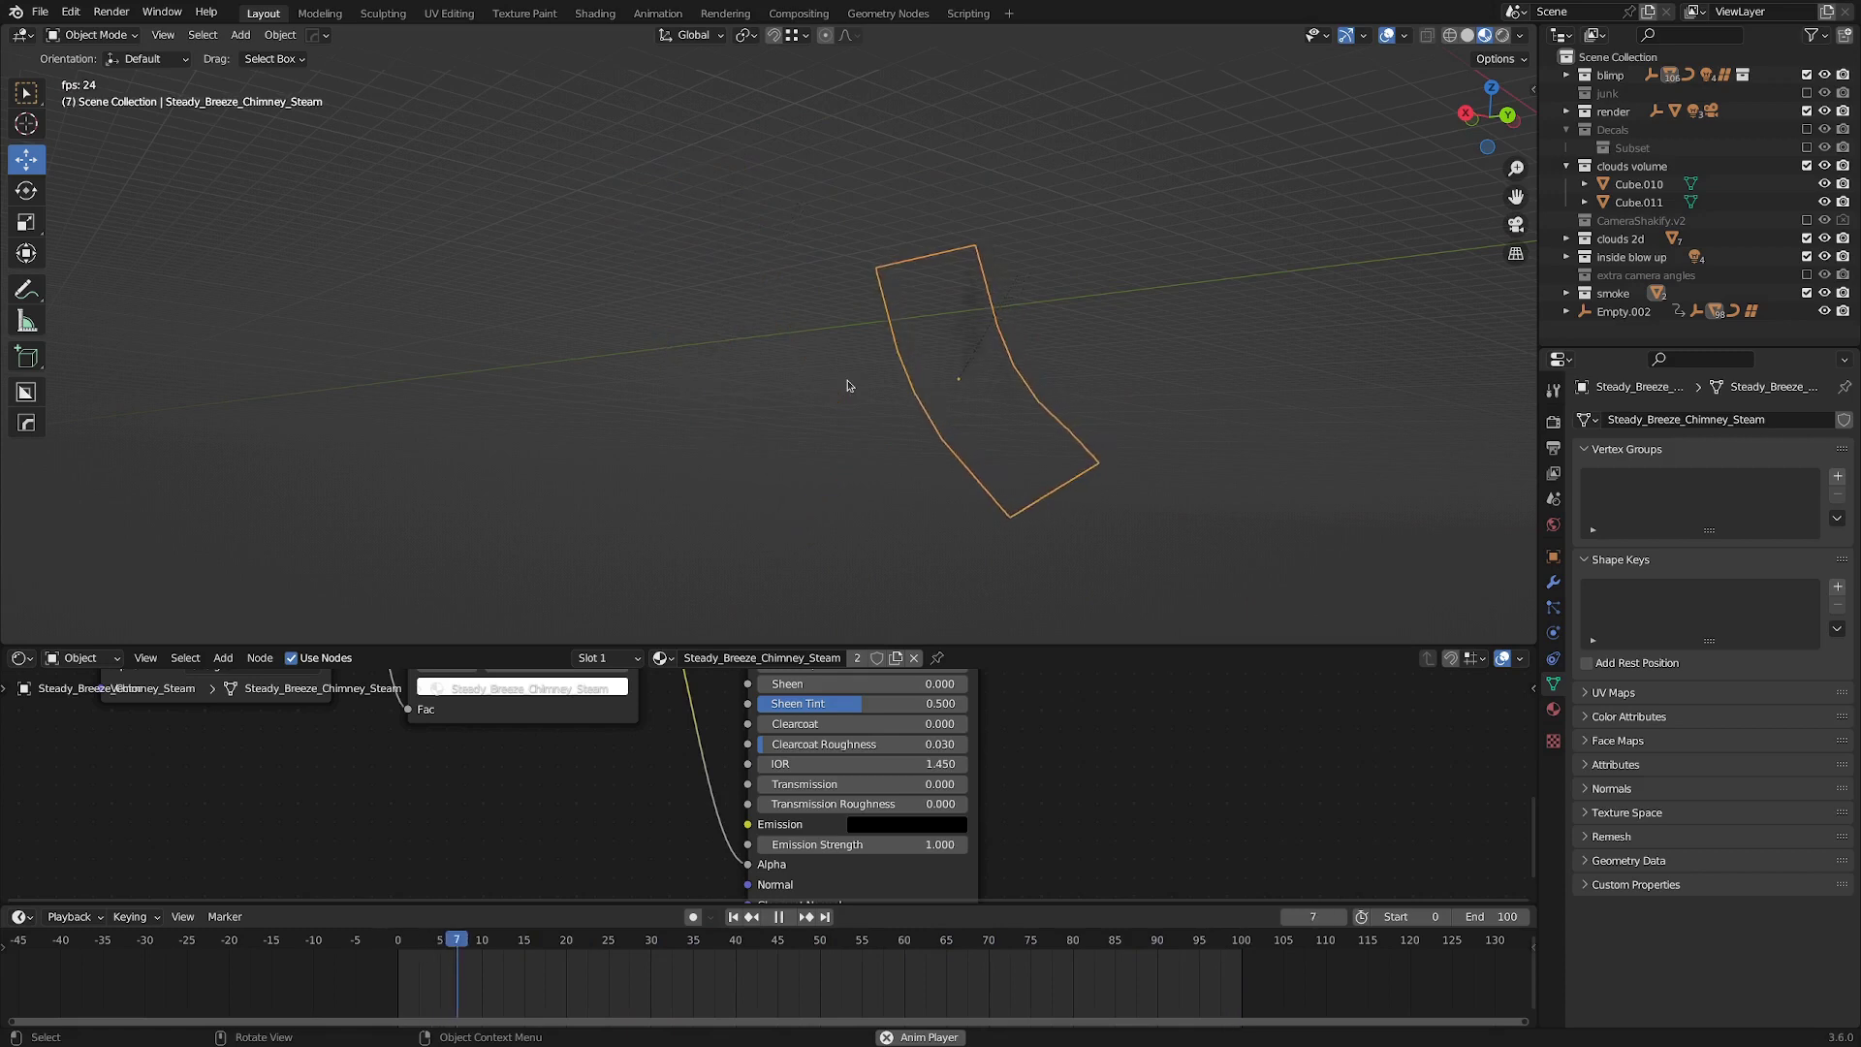
key(KP_0)
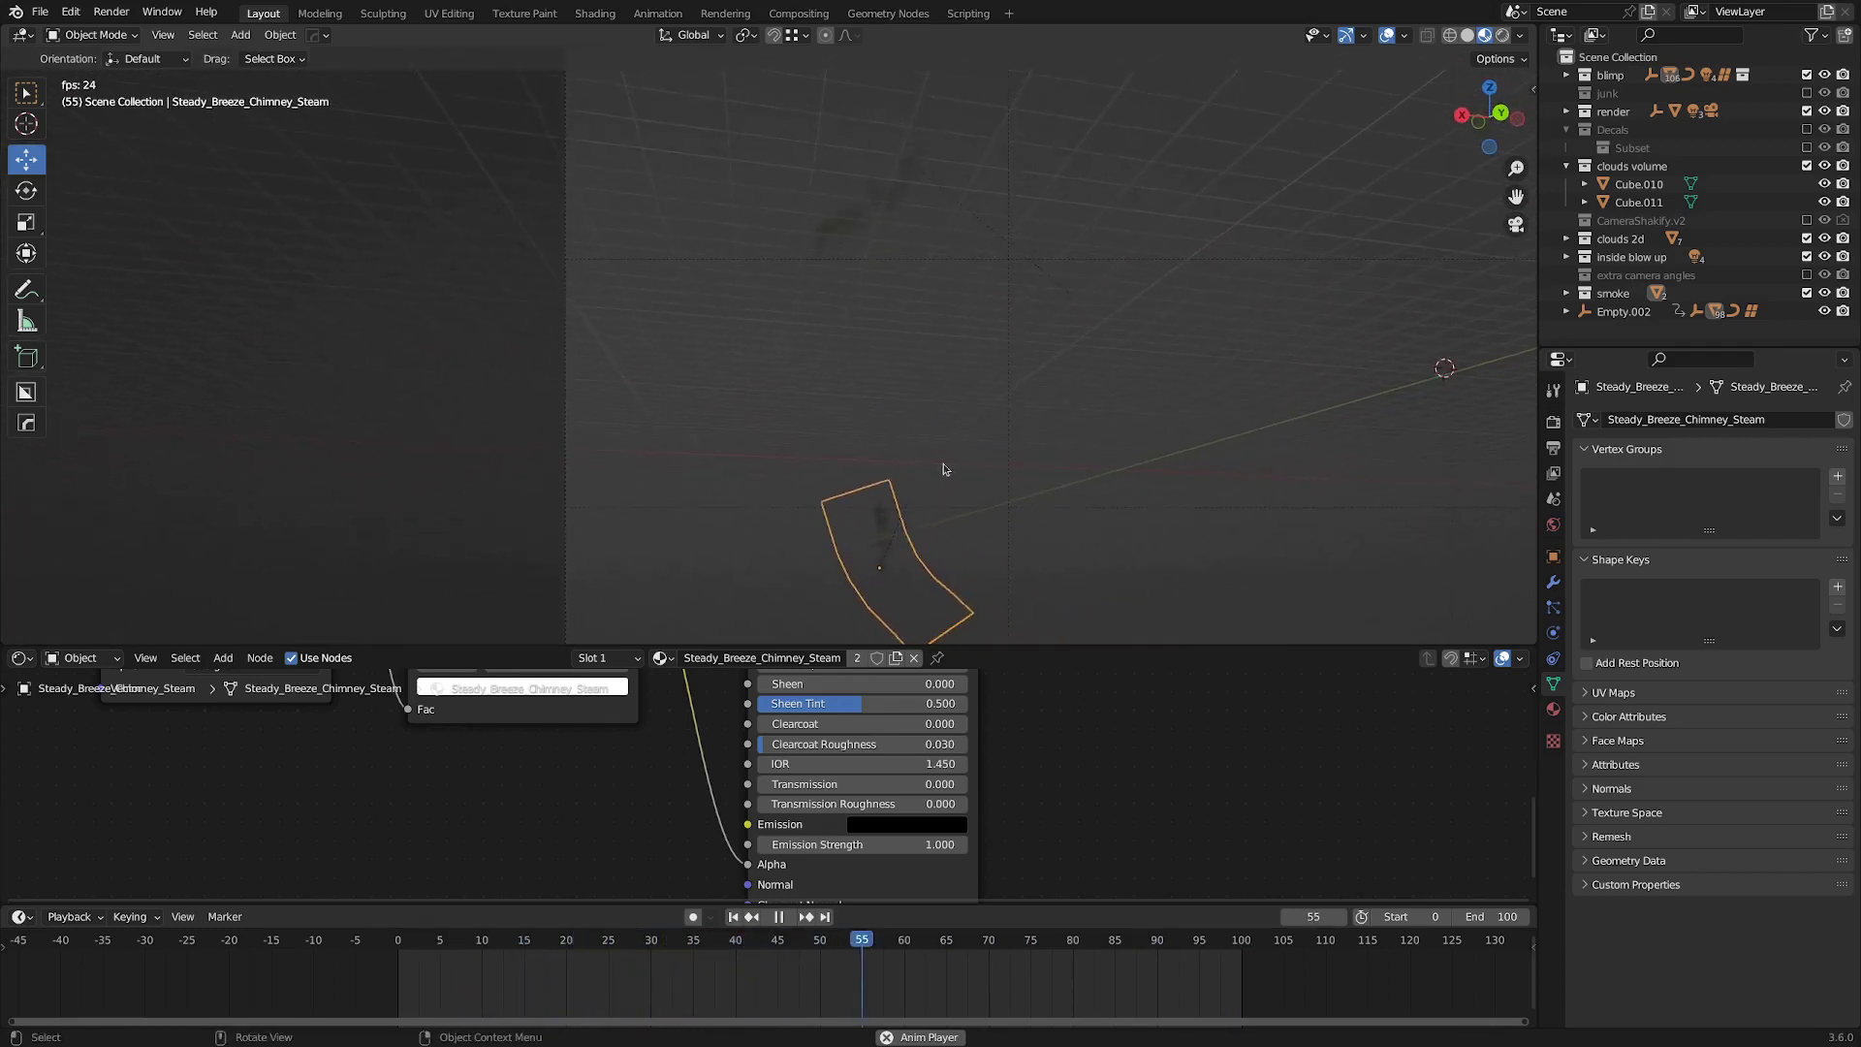